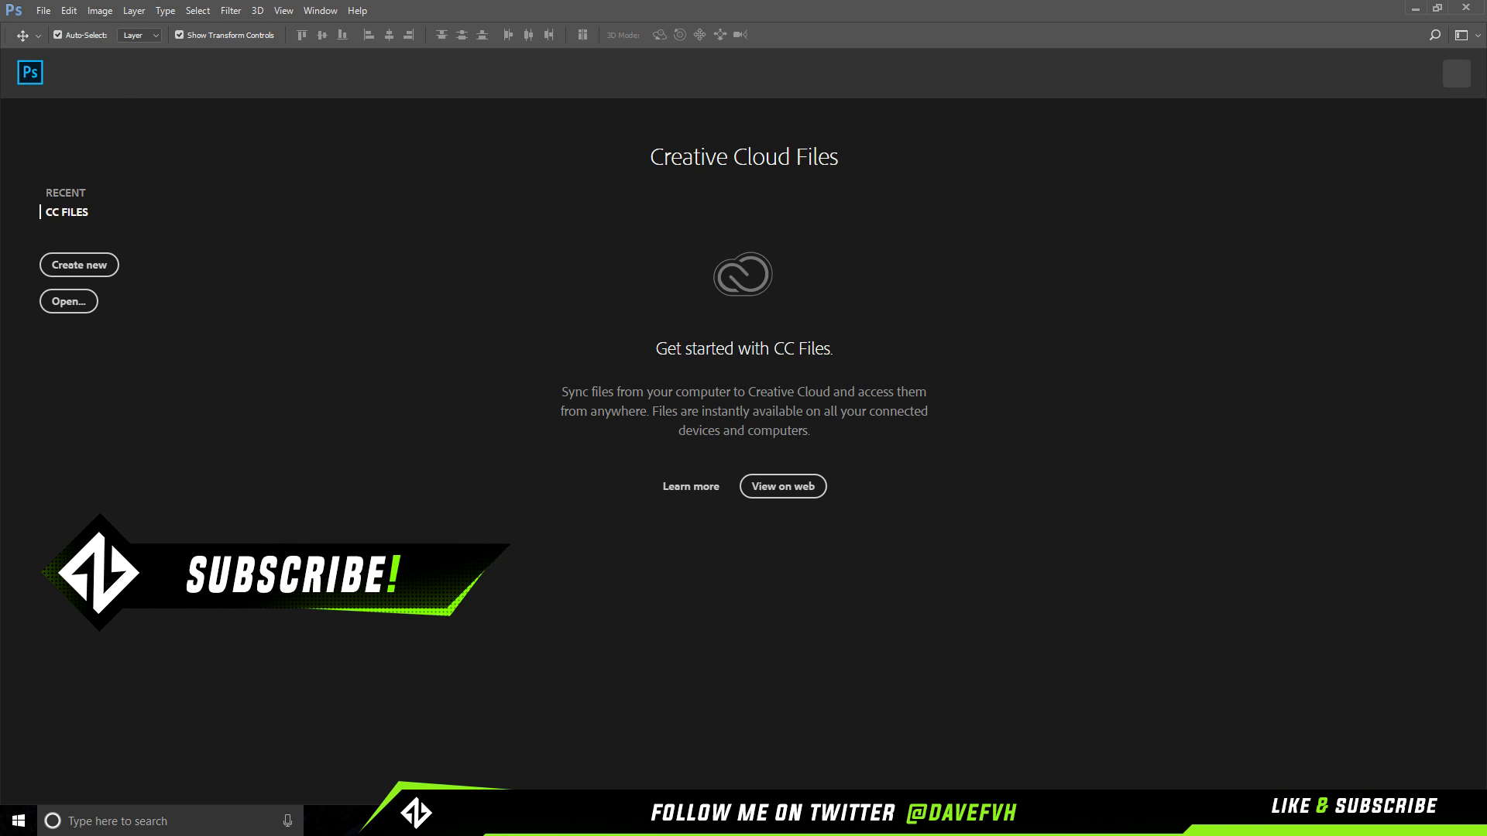
Create a new 1920 x 1080 px document at 72 pixels/inch named "Webcam overlay".
{"action": "left_click", "coordinate": [91, 271]}
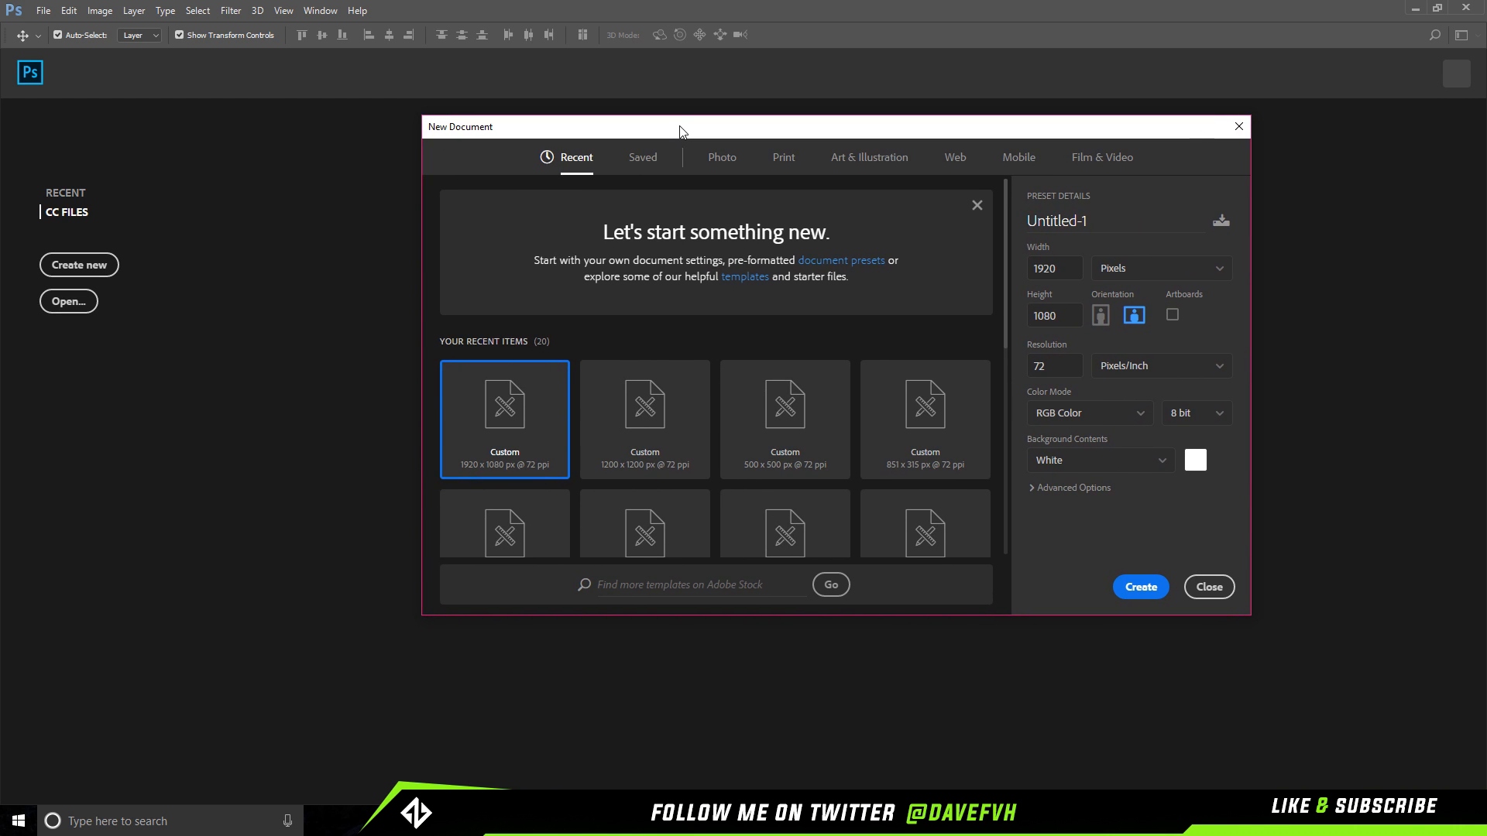
{"action": "left_click_drag", "start_coordinate": [682, 132], "coordinate": [434, 128]}
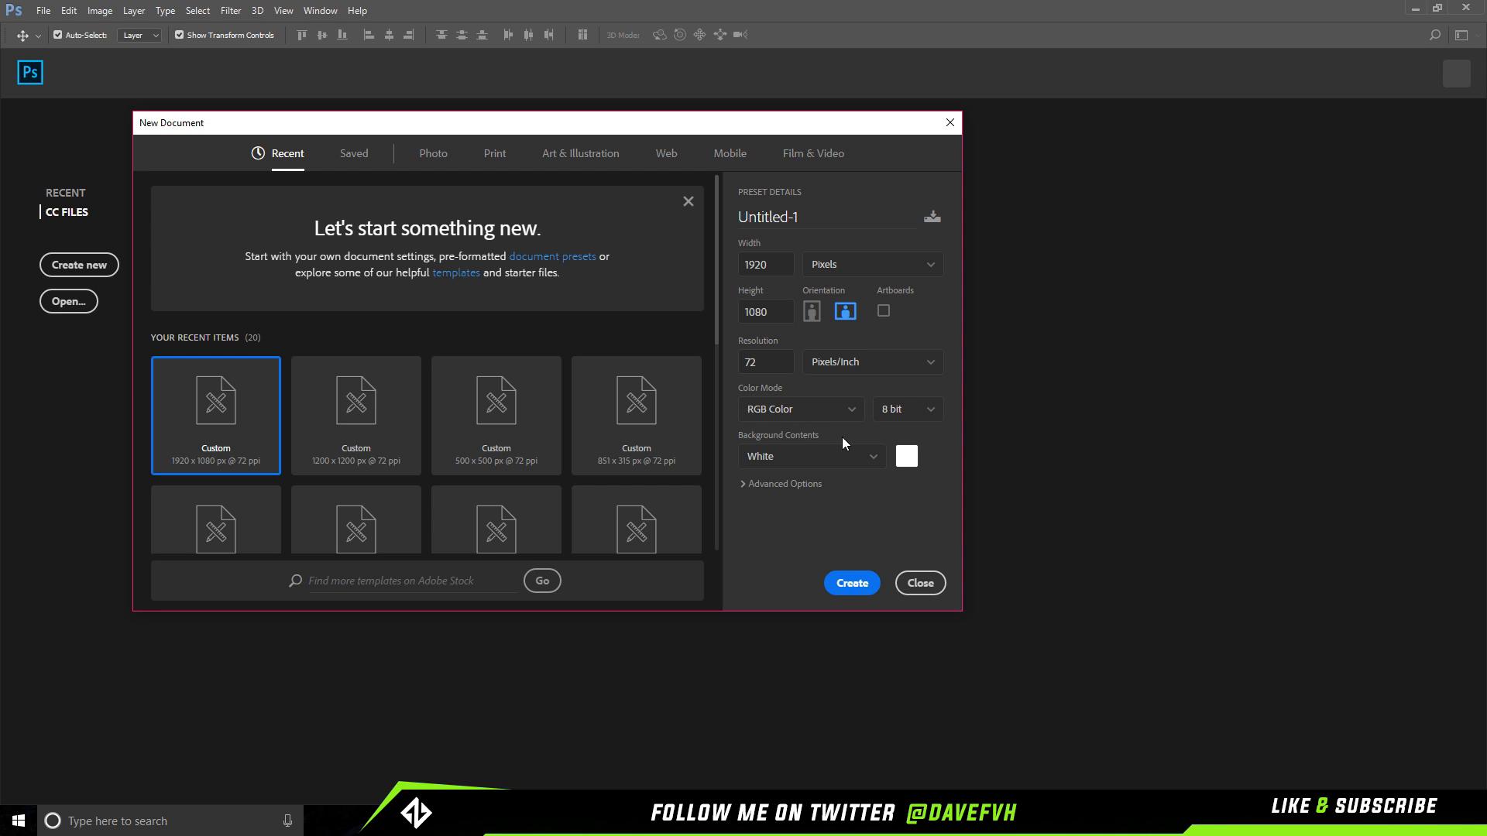
{"action": "left_click", "coordinate": [818, 226]}
{"action": "type", "text": "Overla"}
{"action": "key", "text": "BackSpace"}
{"action": "key", "text": "BackSpace"}
{"action": "key", "text": "BackSpace"}
{"action": "key", "text": "BackSpace"}
{"action": "key", "text": "BackSpace"}
{"action": "key", "text": "BackSpace"}
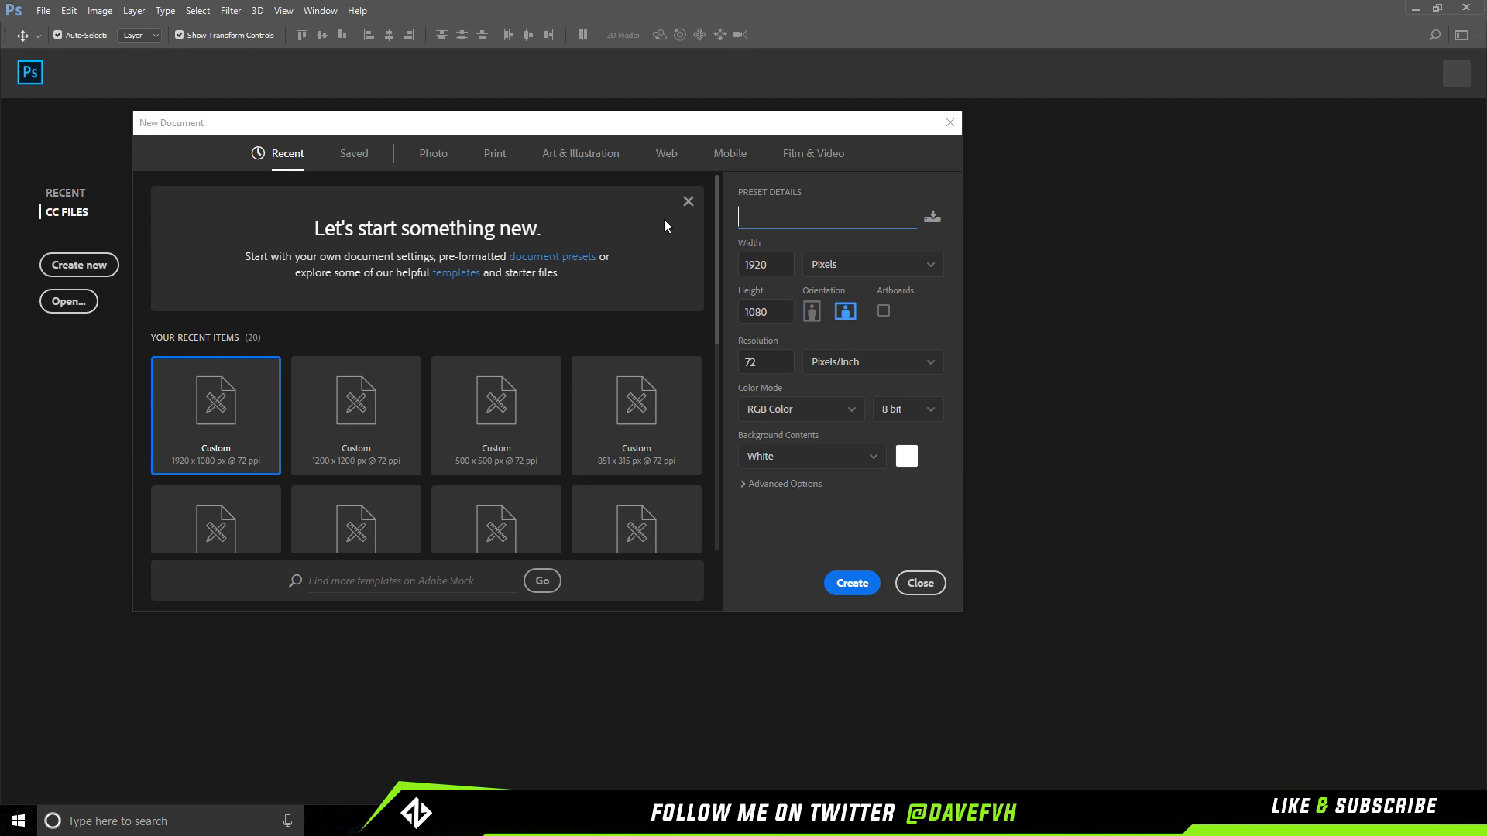
{"action": "type", "text": "W"}
{"action": "key", "text": "BackSpace"}
{"action": "type", "text": "Webcam overlay"}
{"action": "left_click", "coordinate": [844, 586]}
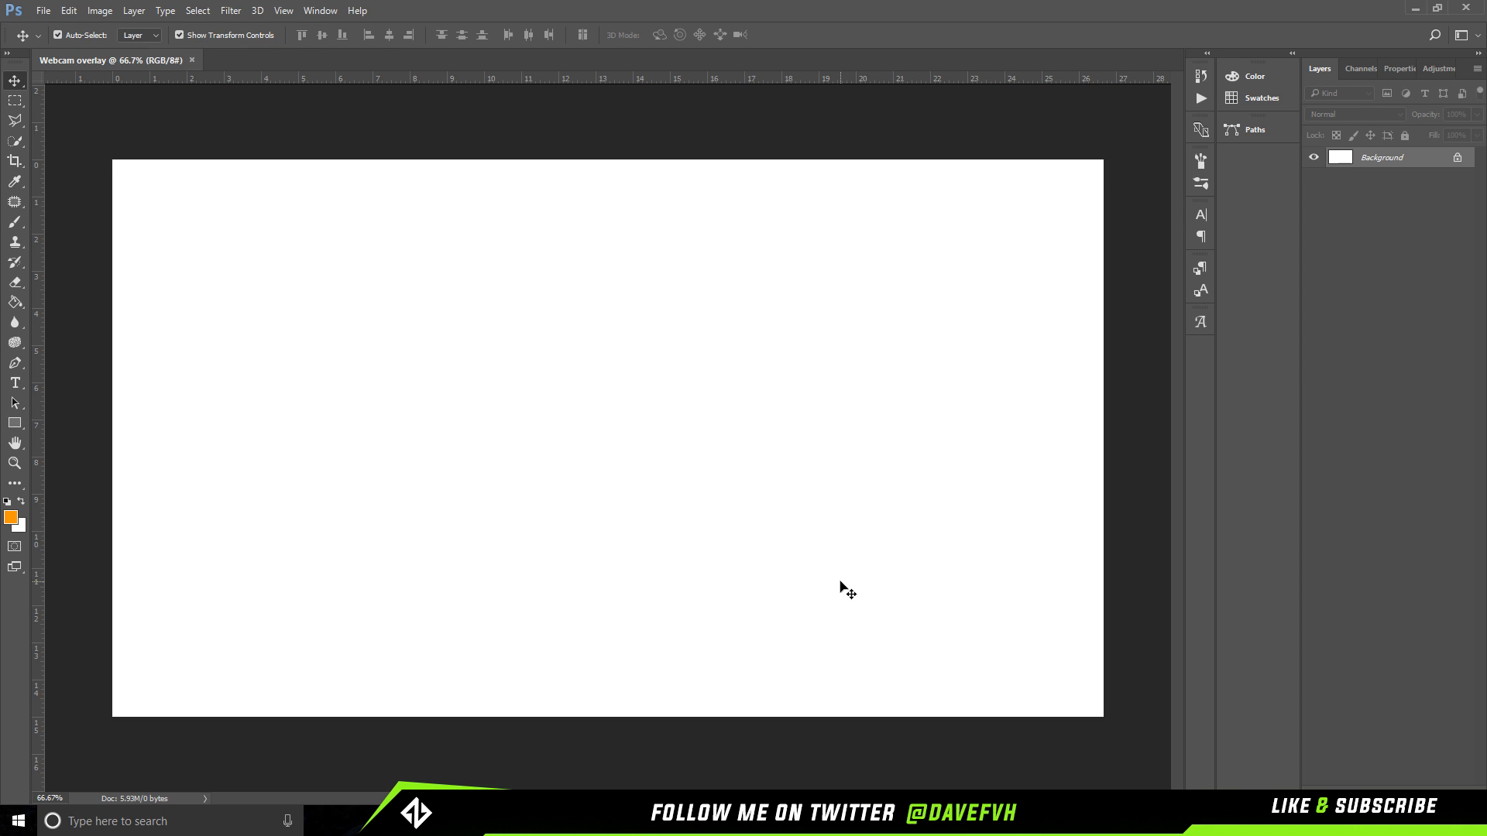
{"action": "left_click", "coordinate": [43, 10]}
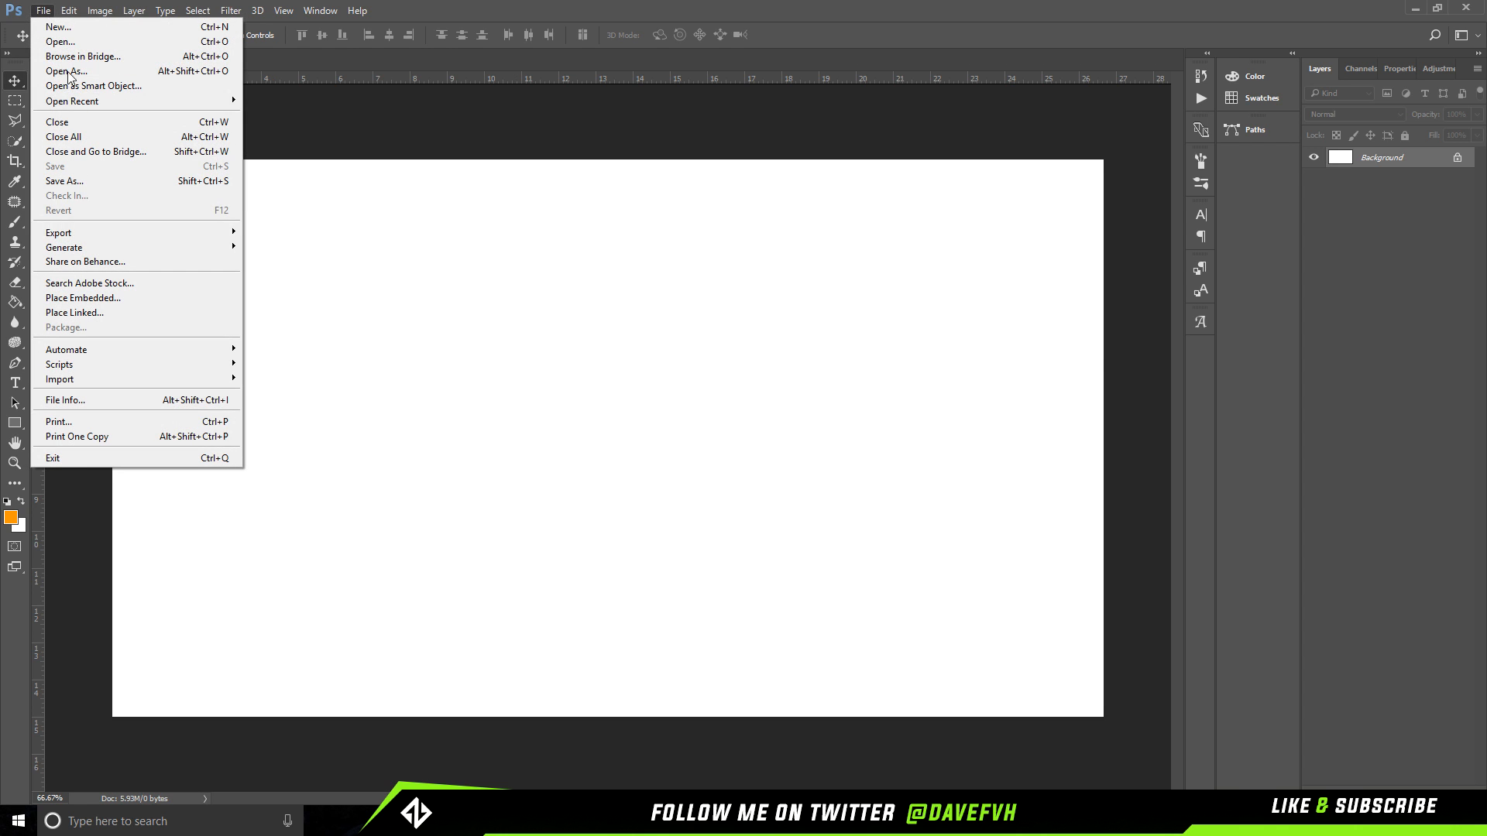
{"action": "left_click", "coordinate": [91, 180]}
{"action": "left_click", "coordinate": [728, 10]}
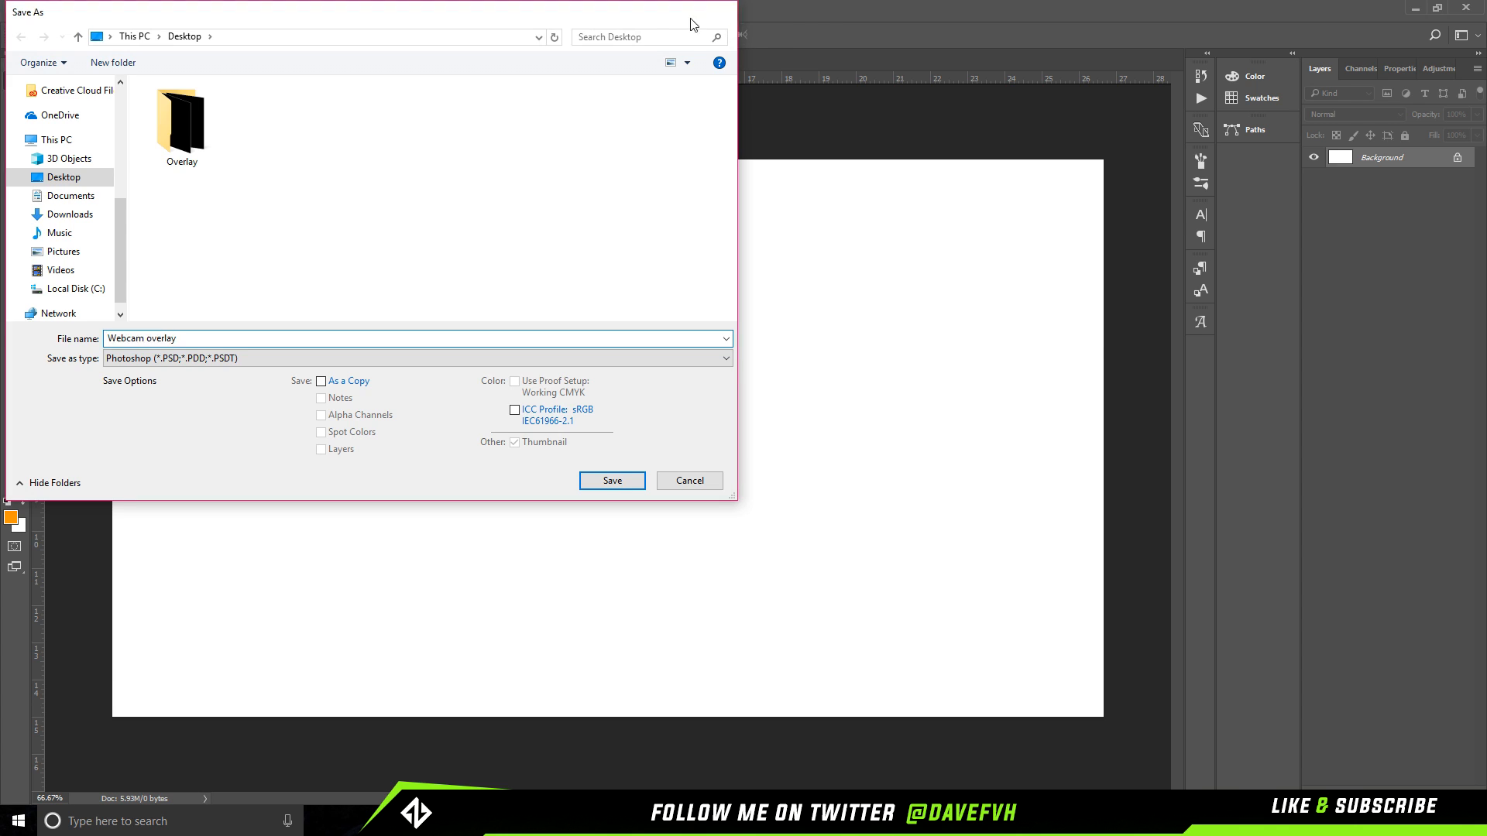
{"action": "left_click", "coordinate": [50, 9]}
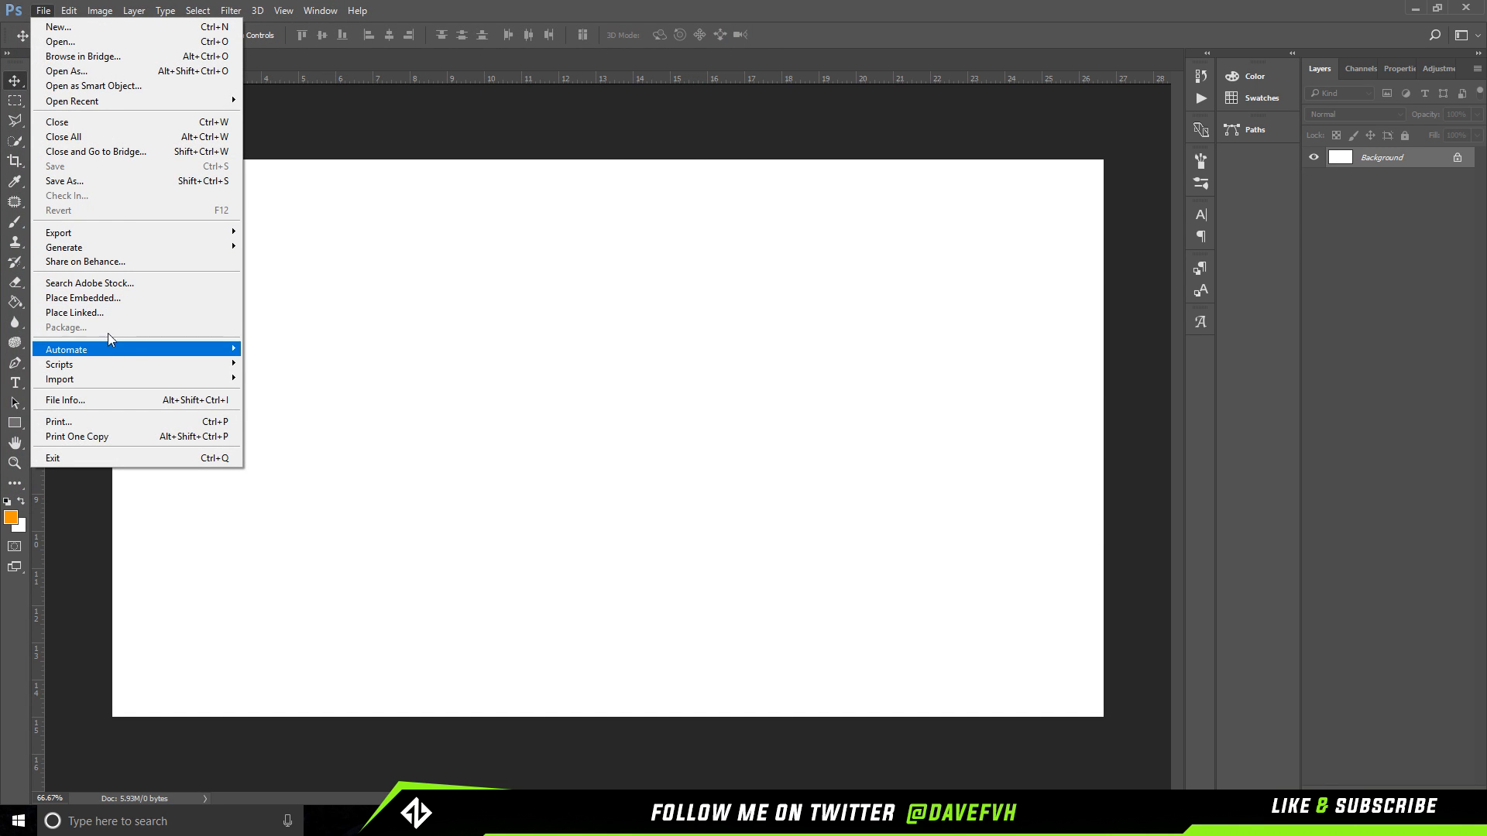
{"action": "left_click", "coordinate": [84, 298]}
{"action": "double_click", "coordinate": [196, 133]}
{"action": "left_click", "coordinate": [180, 131]}
{"action": "left_click", "coordinate": [612, 391]}
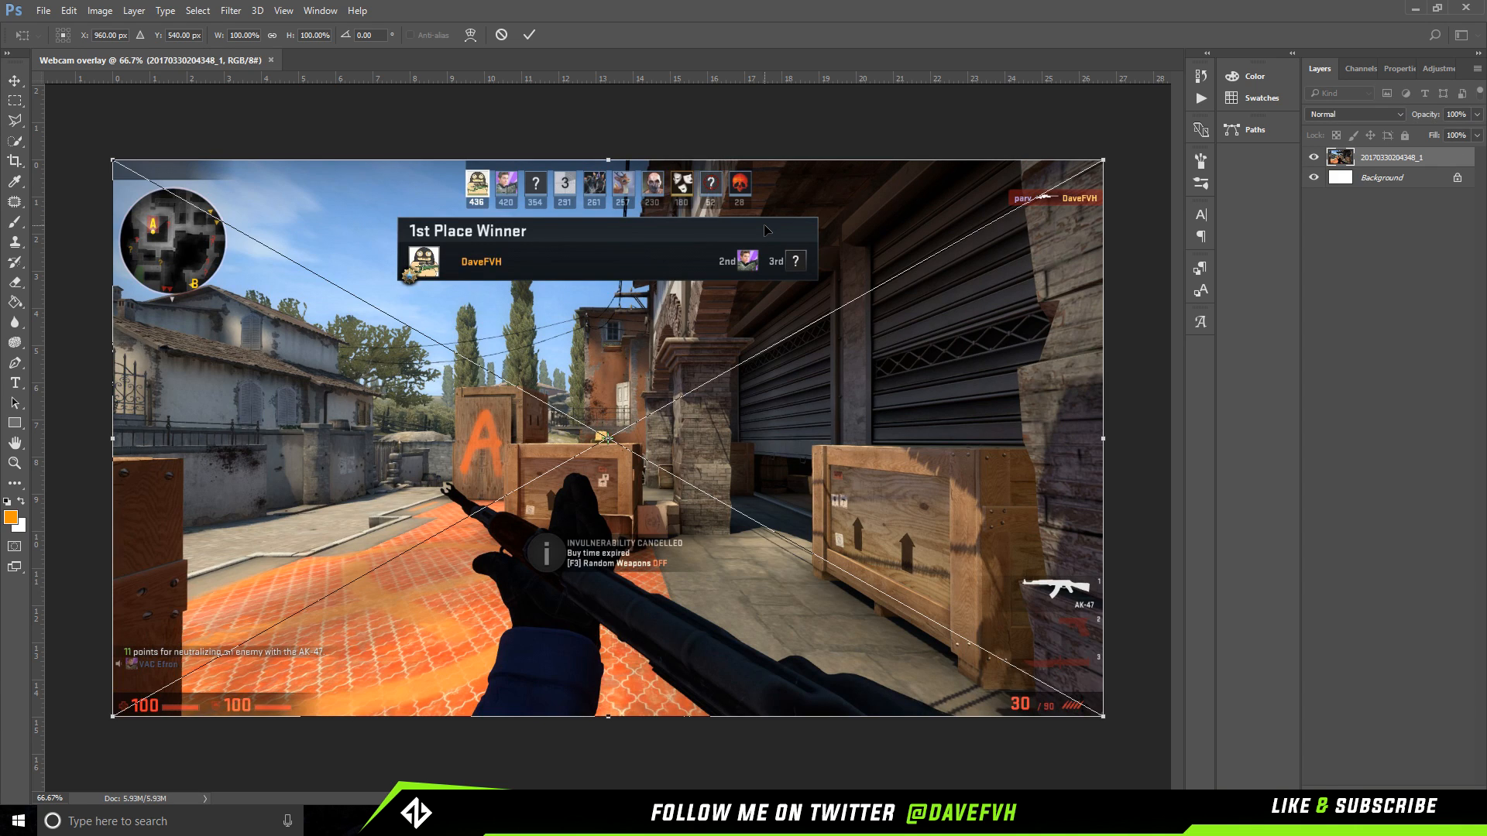
{"action": "key", "text": "Return"}
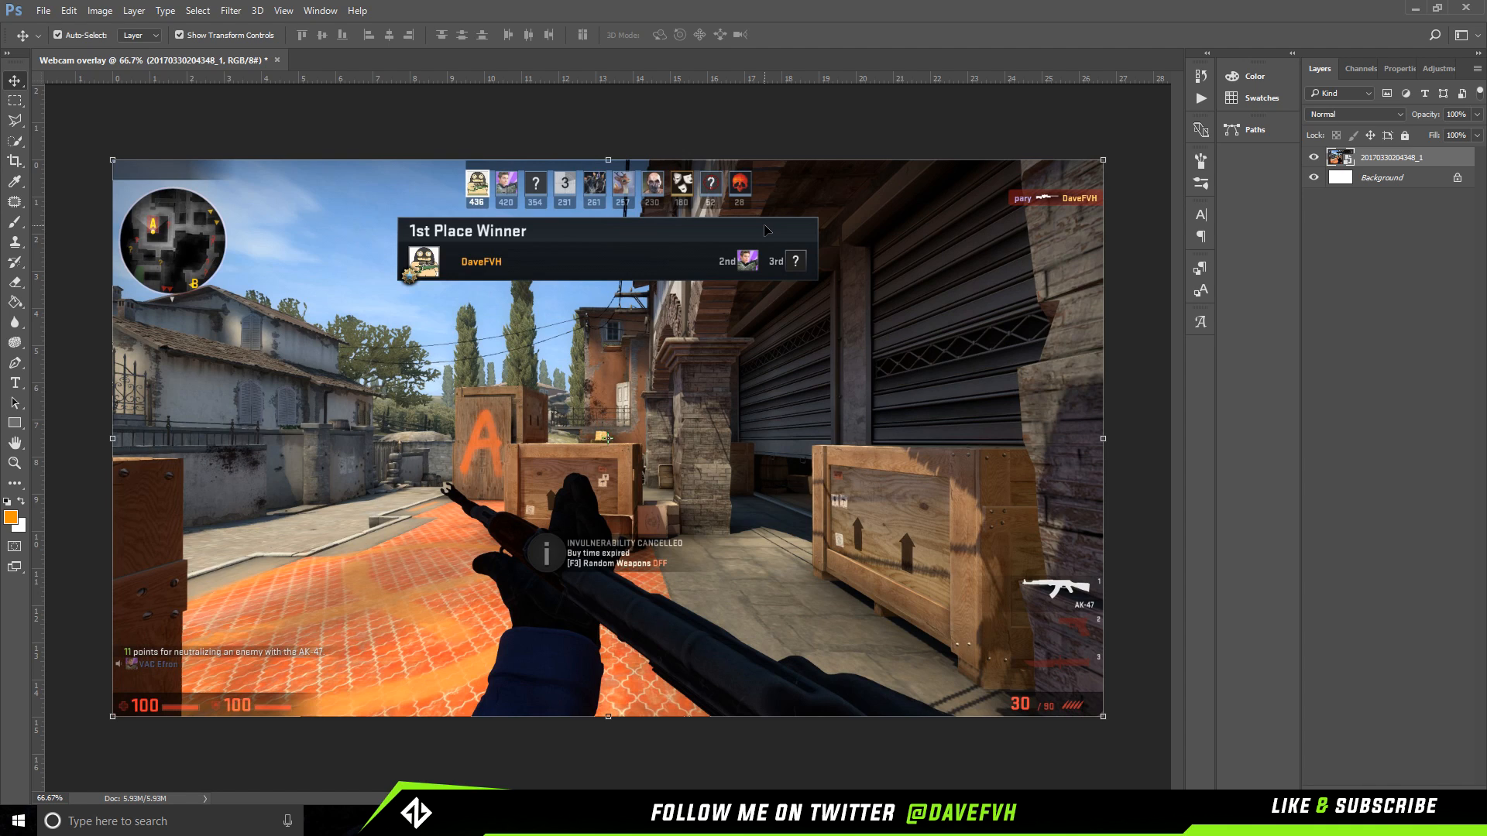
{"action": "left_click", "coordinate": [1404, 136]}
{"action": "left_click", "coordinate": [1402, 333]}
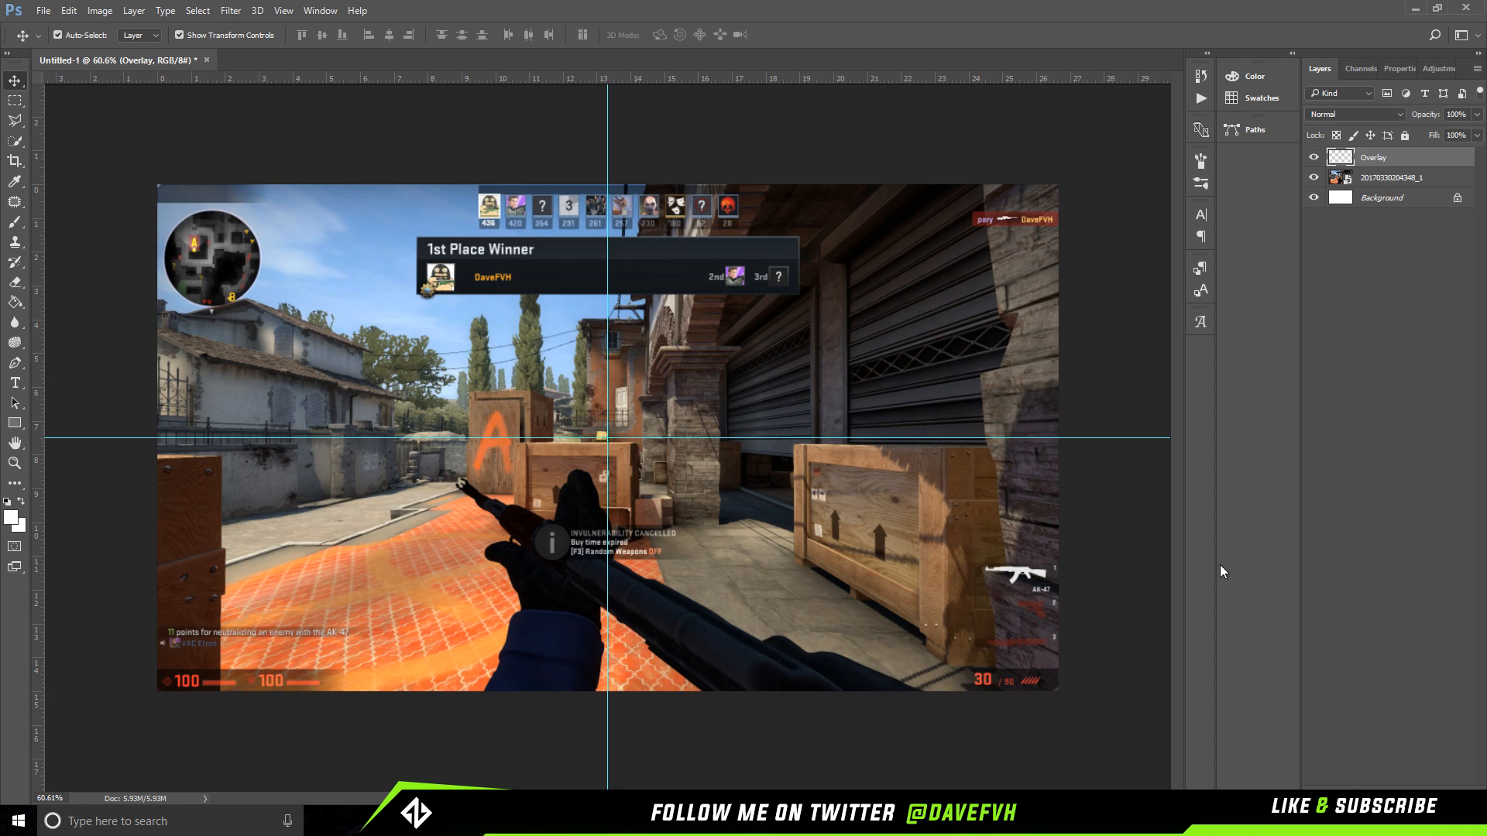
Duplicate the white Background layer and move the copy to the top of the layer stack.
{"action": "left_click", "coordinate": [1381, 200]}
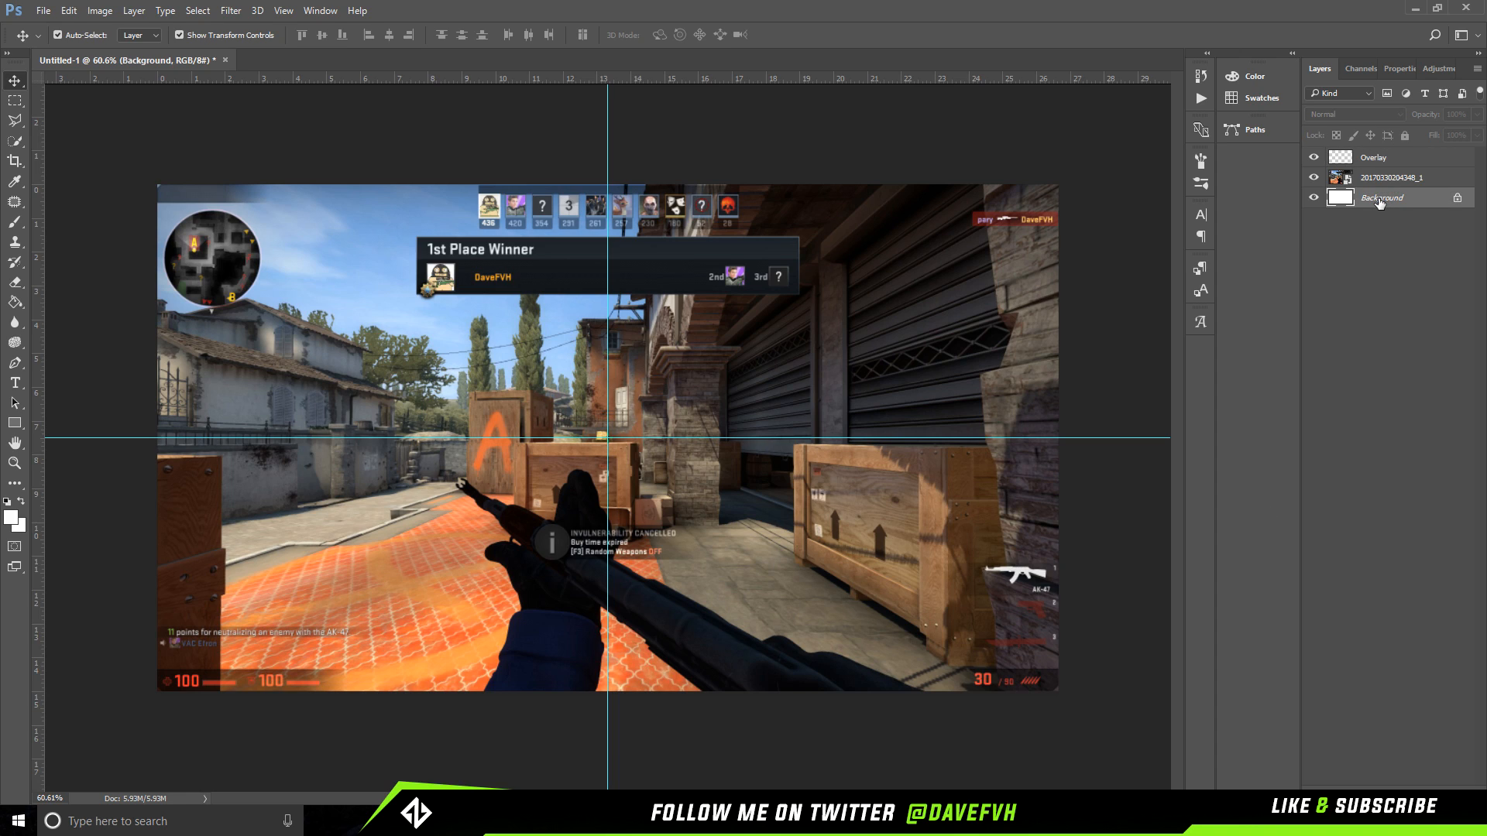
{"action": "key", "text": "ctrl+j"}
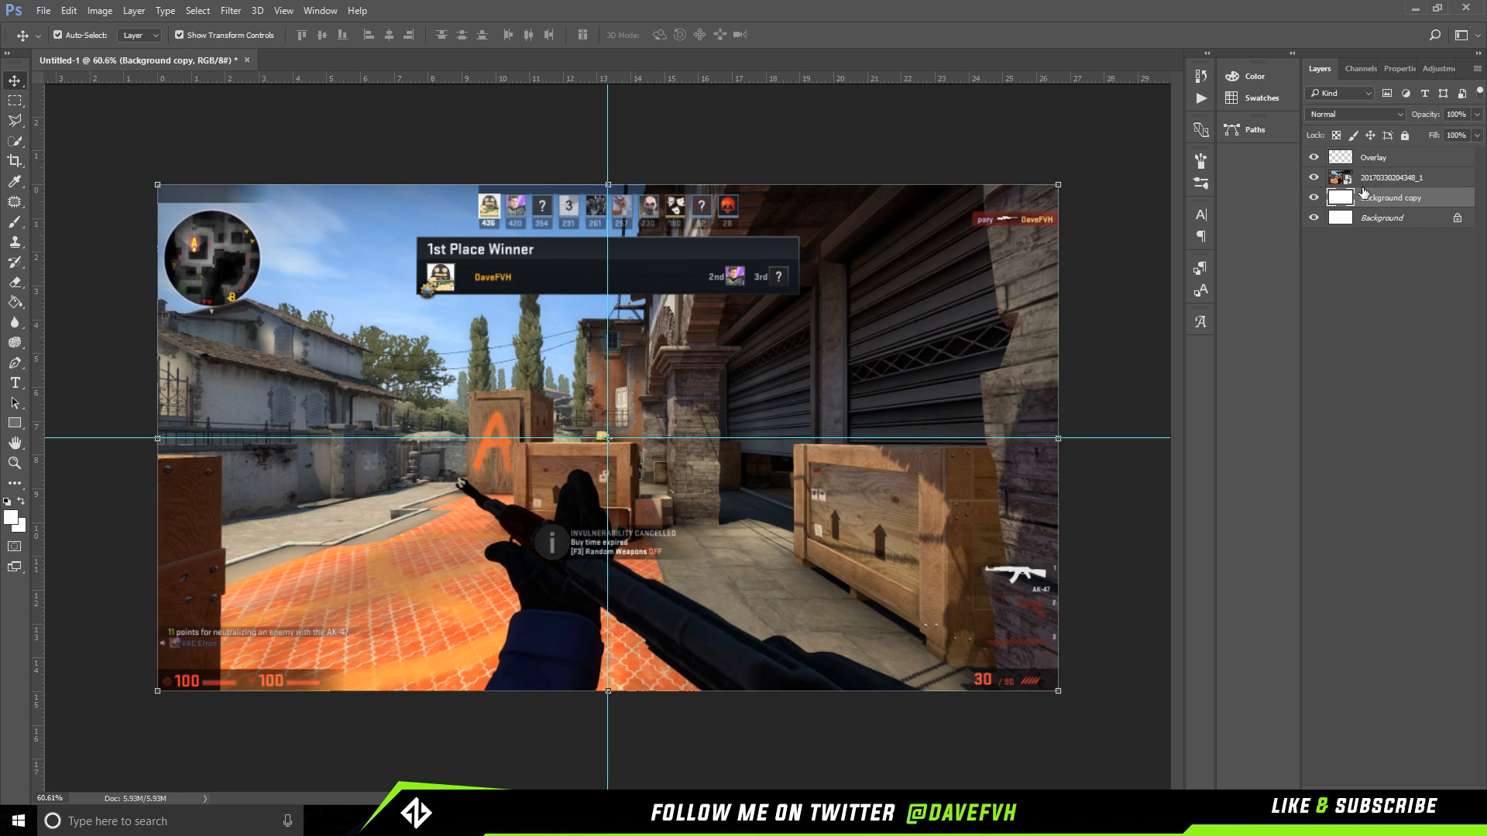
{"action": "left_click_drag", "start_coordinate": [1372, 201], "coordinate": [1374, 152]}
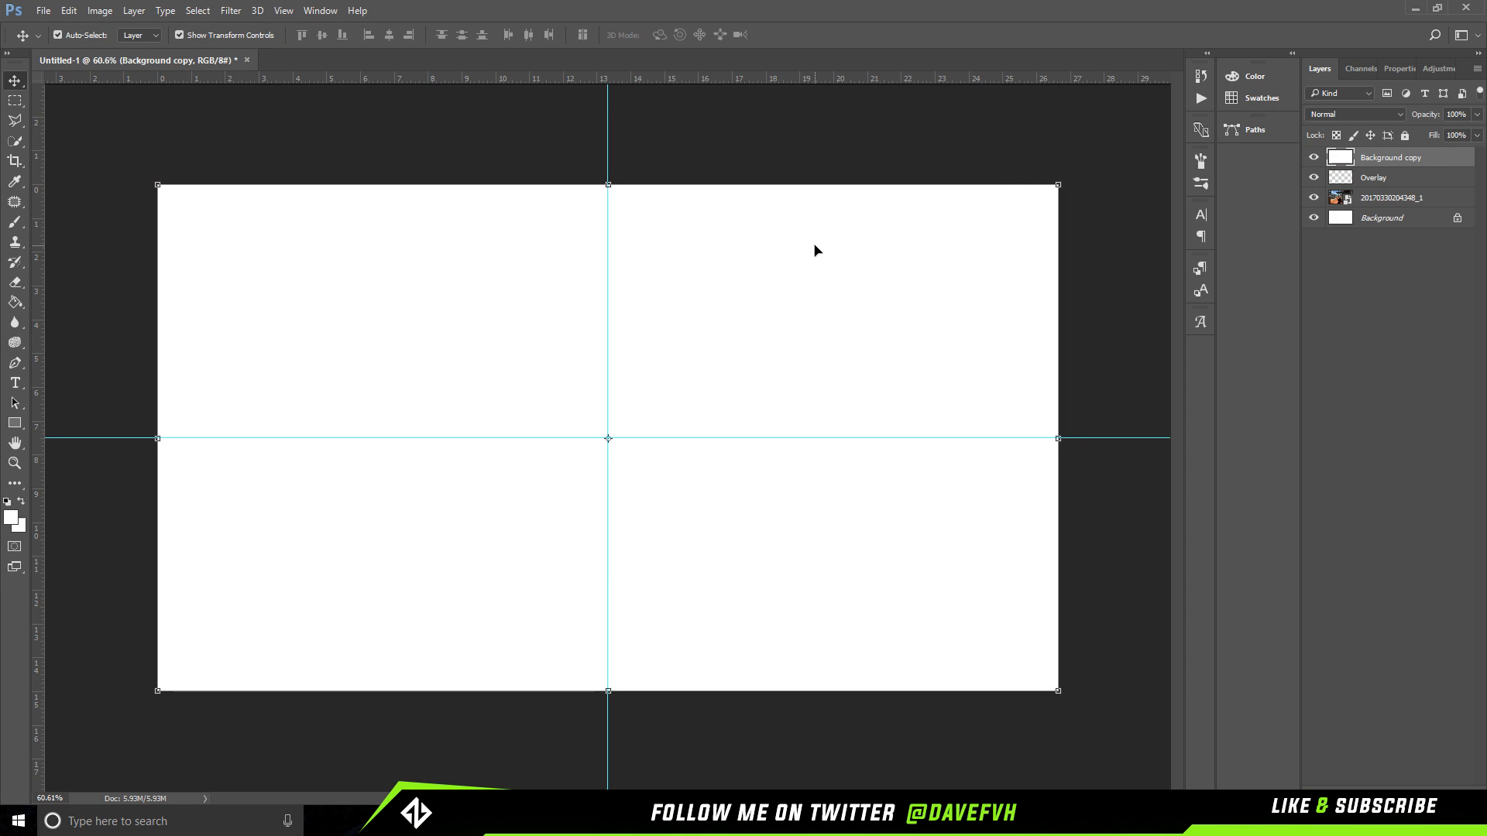
Scale the white Background copy down to a small webcam-sized rectangle centred on the intersection of the guides.
{"action": "left_click_drag", "start_coordinate": [1058, 185], "coordinate": [441, 524]}
{"action": "left_click_drag", "start_coordinate": [359, 603], "coordinate": [668, 431]}
{"action": "left_click_drag", "start_coordinate": [752, 358], "coordinate": [733, 369]}
{"action": "left_click_drag", "start_coordinate": [699, 403], "coordinate": [708, 399]}
{"action": "key", "text": "Return"}
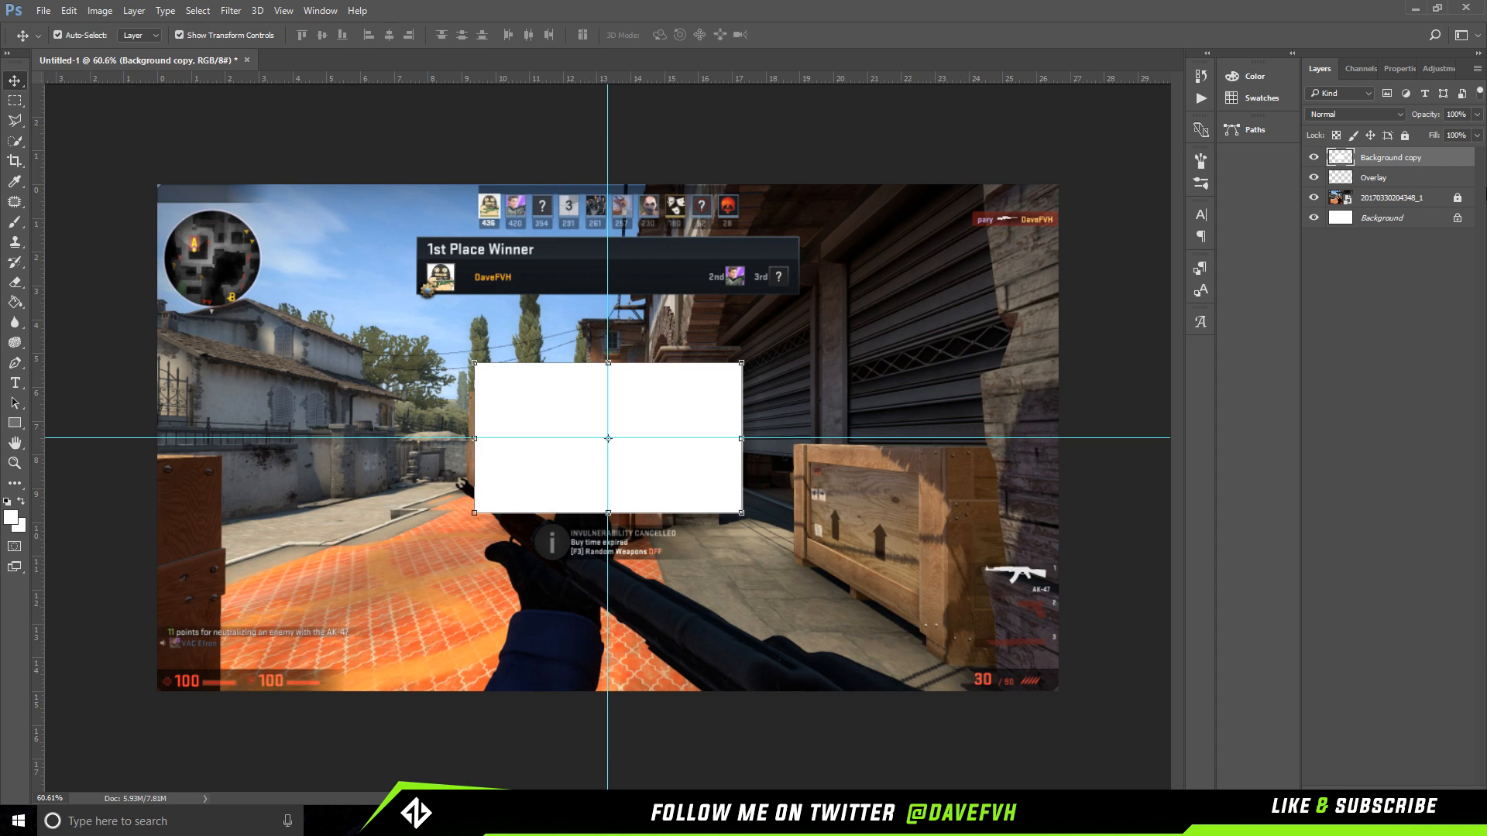
Set the Fill of the Background copy layer to 0% and deselect the layer.
{"action": "left_click", "coordinate": [1477, 135]}
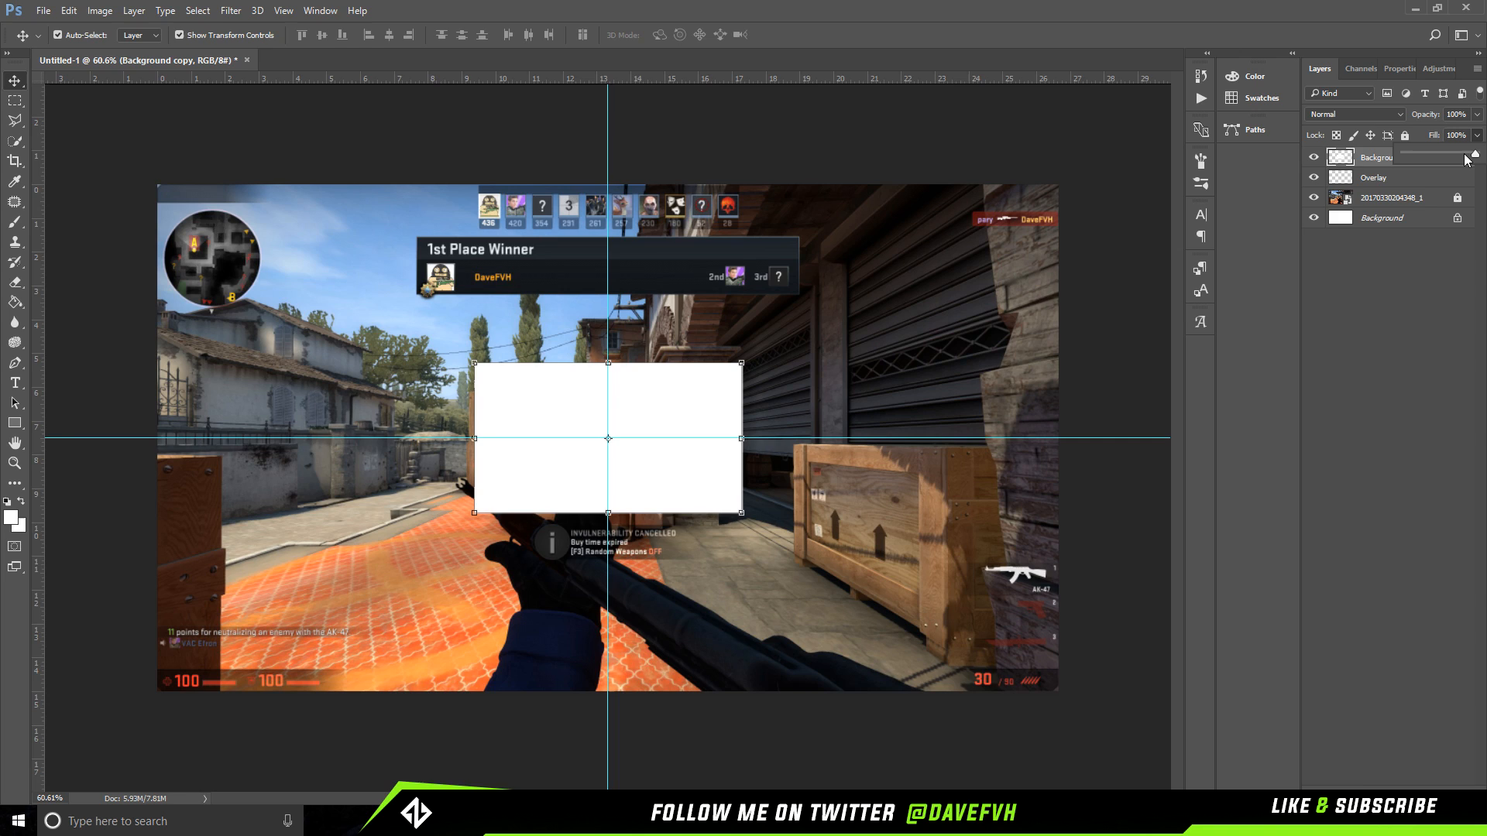
{"action": "left_click_drag", "start_coordinate": [1466, 159], "coordinate": [1386, 153]}
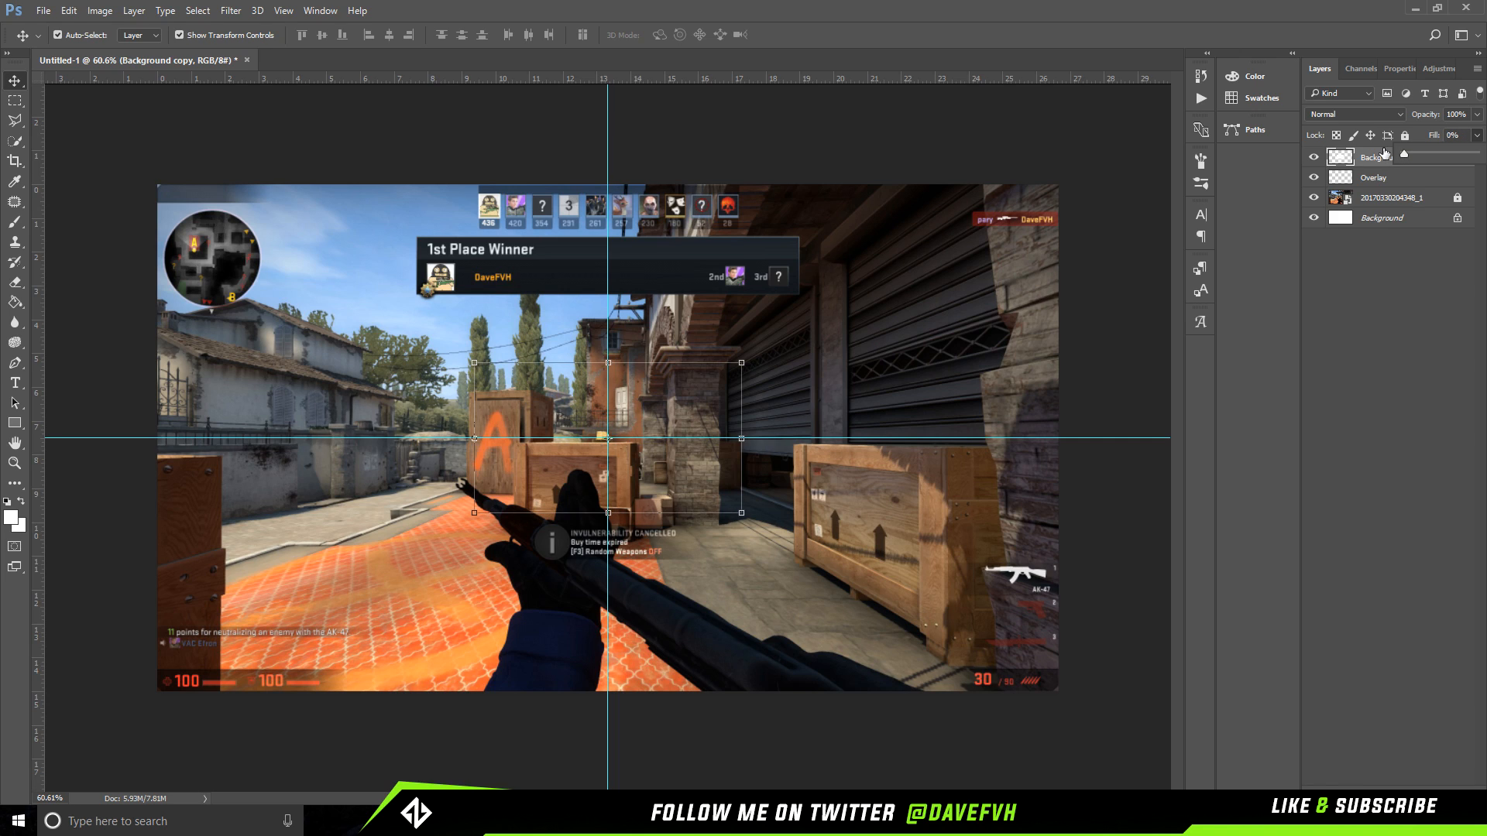
{"action": "left_click", "coordinate": [1393, 319]}
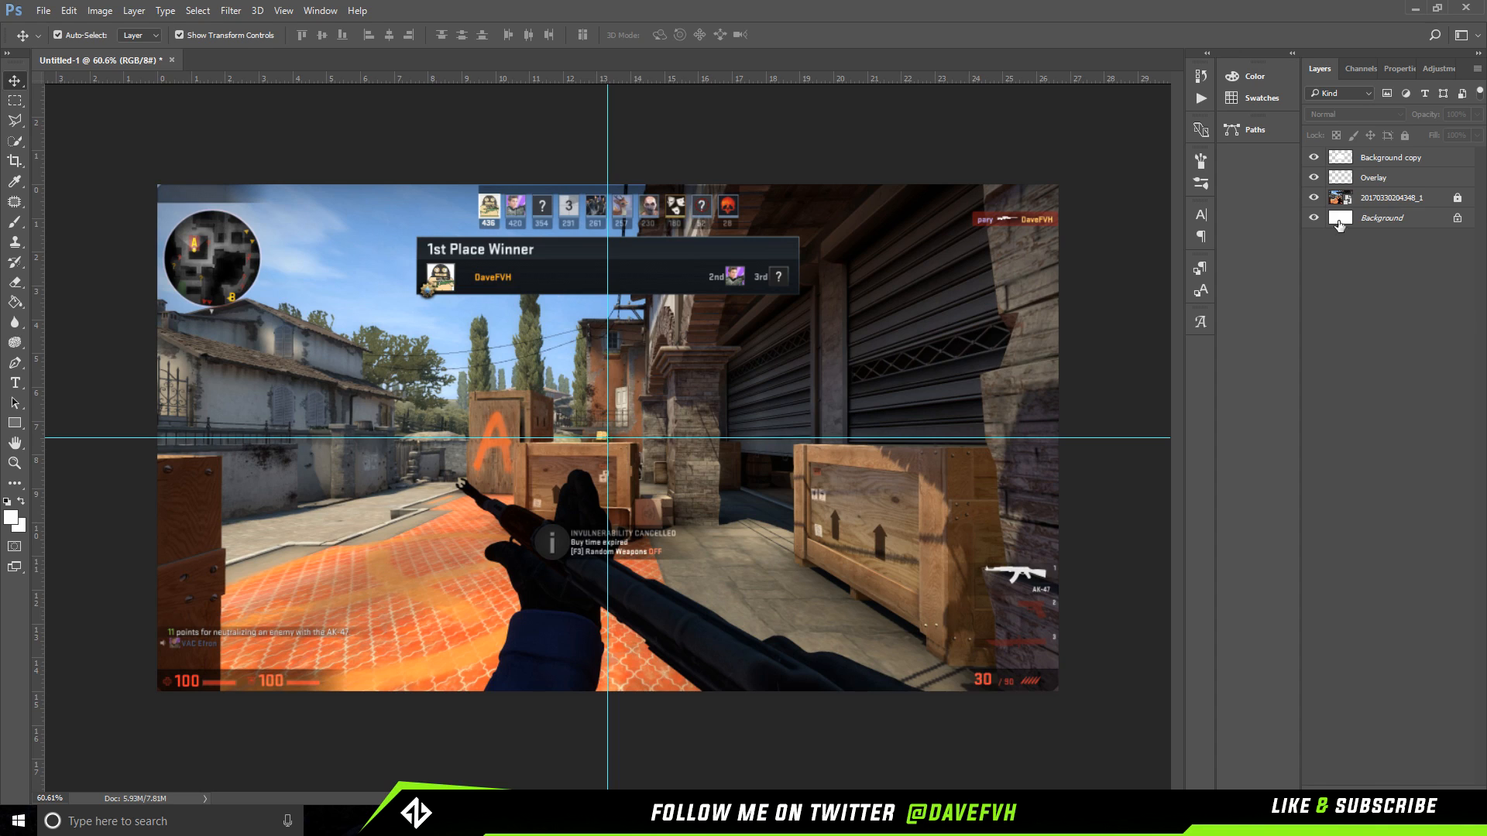
Open the Layer Style settings of the Background copy layer, keeping the small rectangle in view.
{"action": "left_click", "coordinate": [1400, 161]}
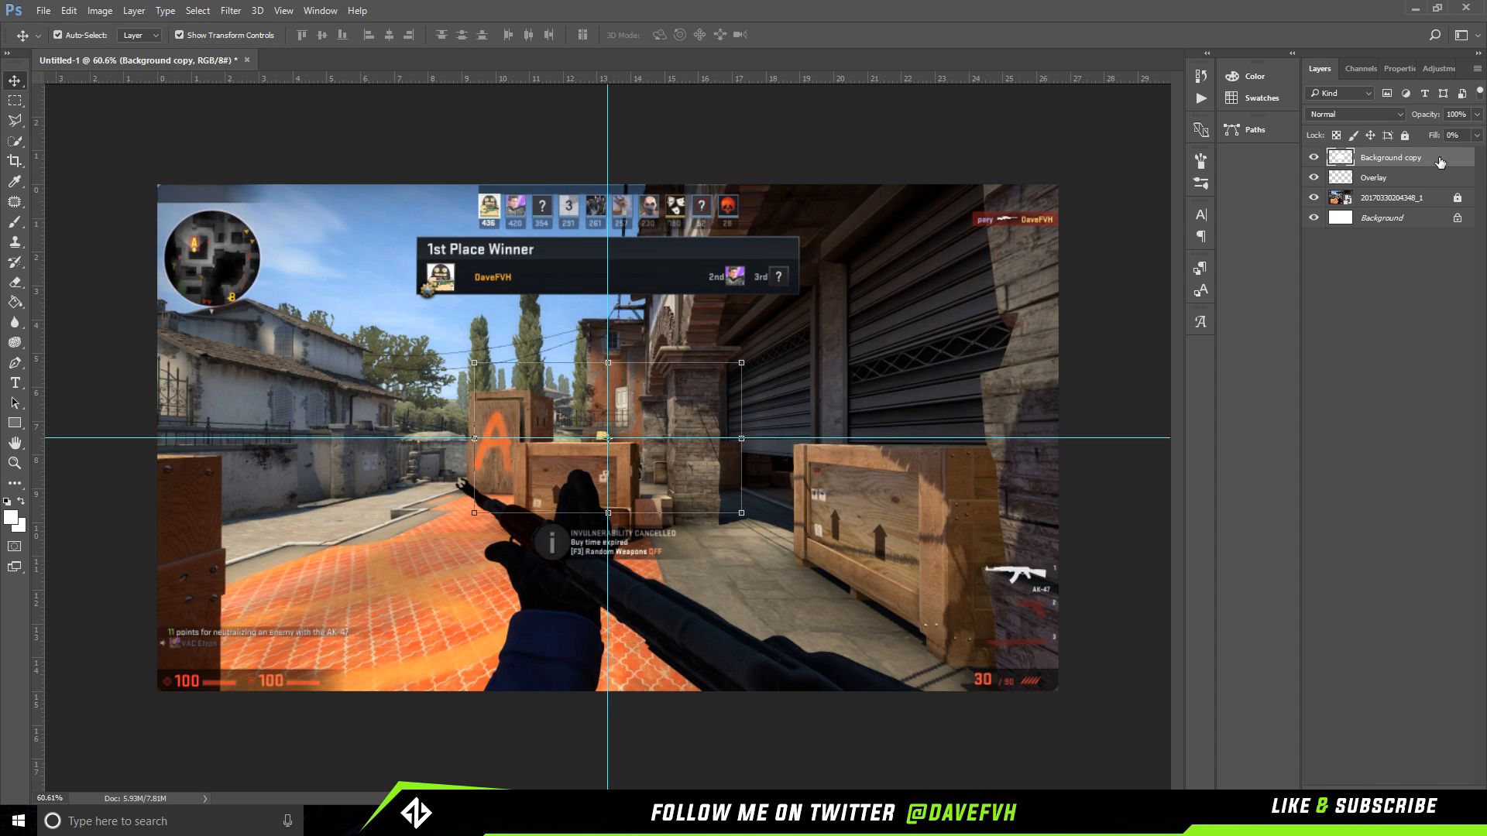
{"action": "double_click", "coordinate": [1440, 161]}
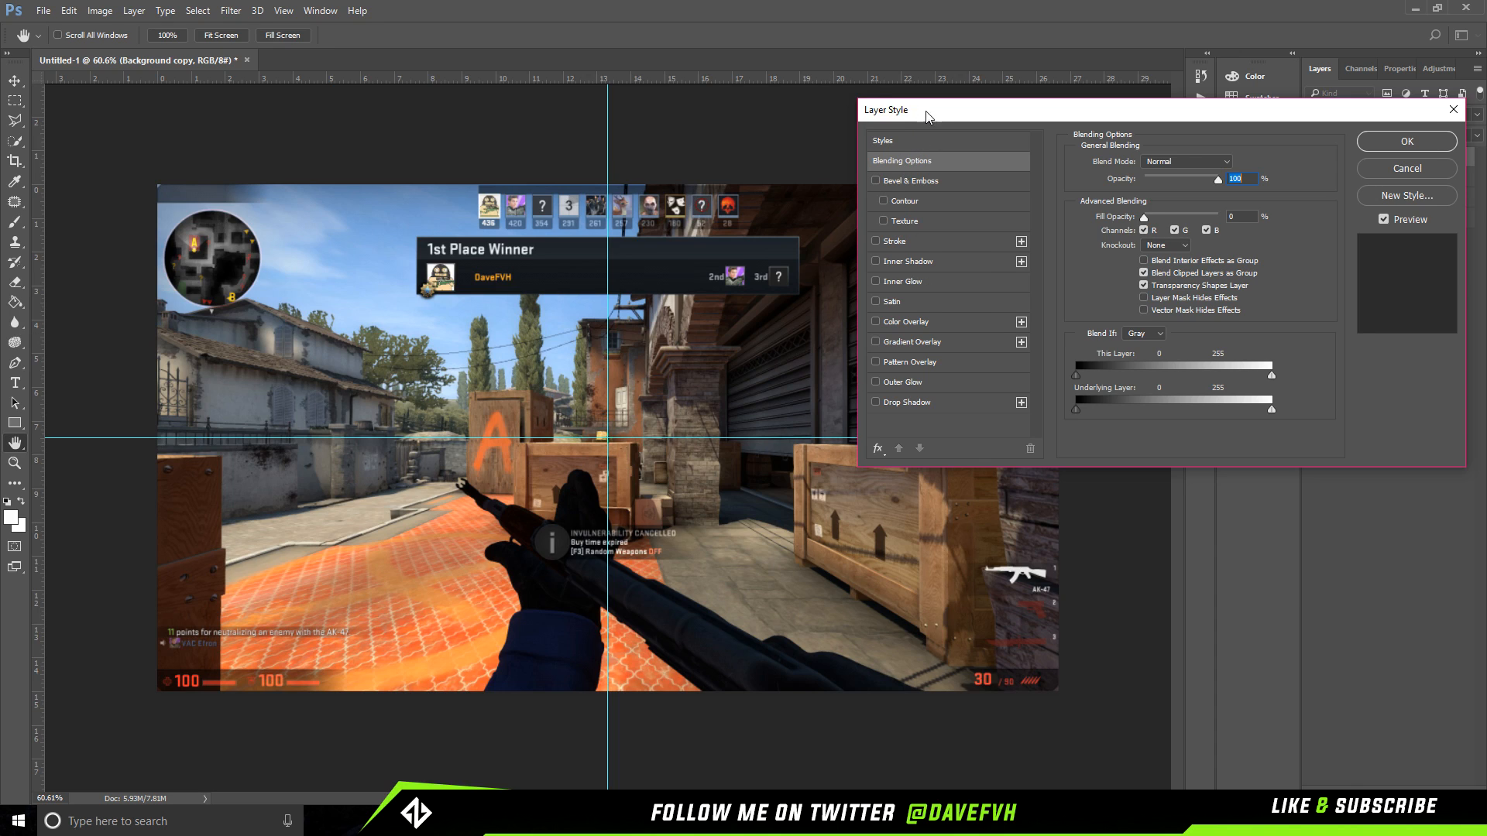
{"action": "left_click_drag", "start_coordinate": [928, 116], "coordinate": [909, 114]}
{"action": "mouse_move", "coordinate": [1154, 115]}
{"action": "left_mouse_down"}
{"action": "mouse_move", "coordinate": [1117, 120]}
{"action": "mouse_move", "coordinate": [1139, 122]}
{"action": "left_mouse_up"}
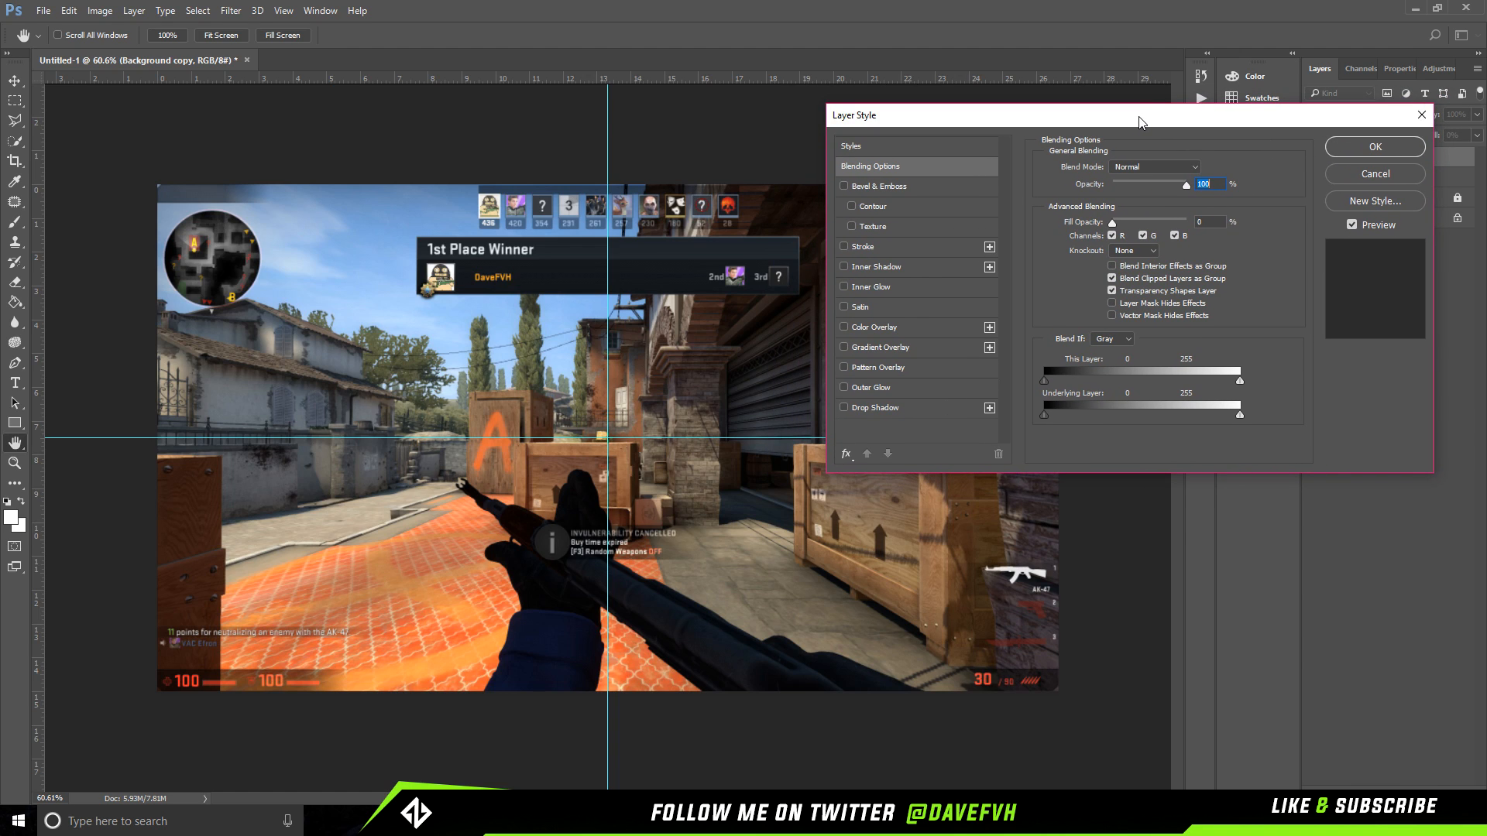
Try the Color Overlay, Gradient Overlay, Outer Glow and Drop Shadow effects one at a time, turning each off again.
{"action": "left_click", "coordinate": [844, 326]}
{"action": "left_click", "coordinate": [842, 326]}
{"action": "left_click", "coordinate": [842, 349]}
{"action": "left_click", "coordinate": [842, 349]}
{"action": "left_click", "coordinate": [844, 388]}
{"action": "left_click", "coordinate": [844, 387]}
{"action": "left_click", "coordinate": [844, 408]}
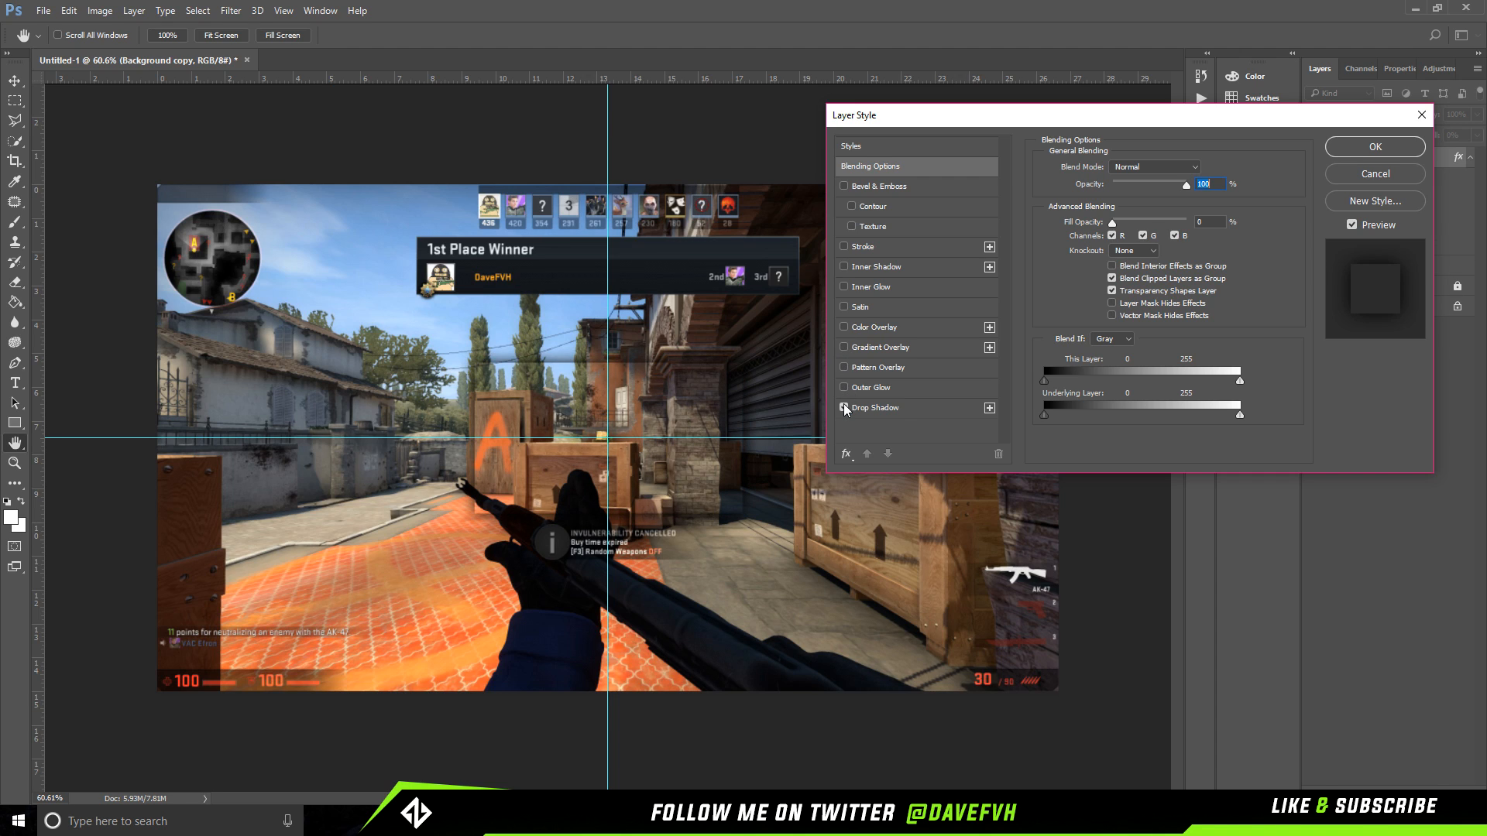
{"action": "left_click", "coordinate": [844, 408]}
Add a white 12 px Stroke effect at 100% opacity to the rectangle.
{"action": "left_click", "coordinate": [845, 245]}
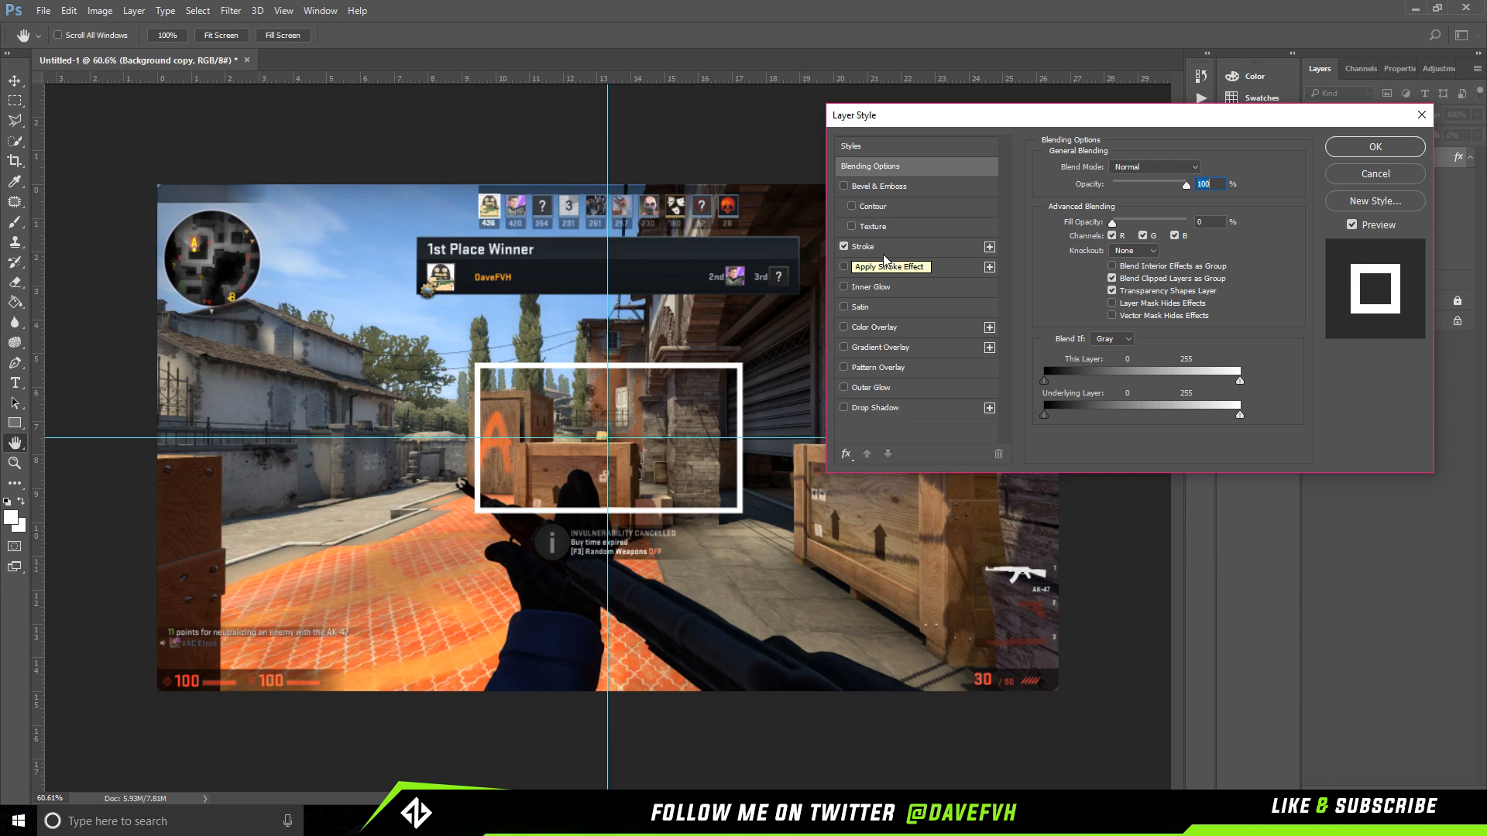
{"action": "left_click", "coordinate": [865, 248]}
{"action": "left_click_drag", "start_coordinate": [1128, 127], "coordinate": [1115, 120]}
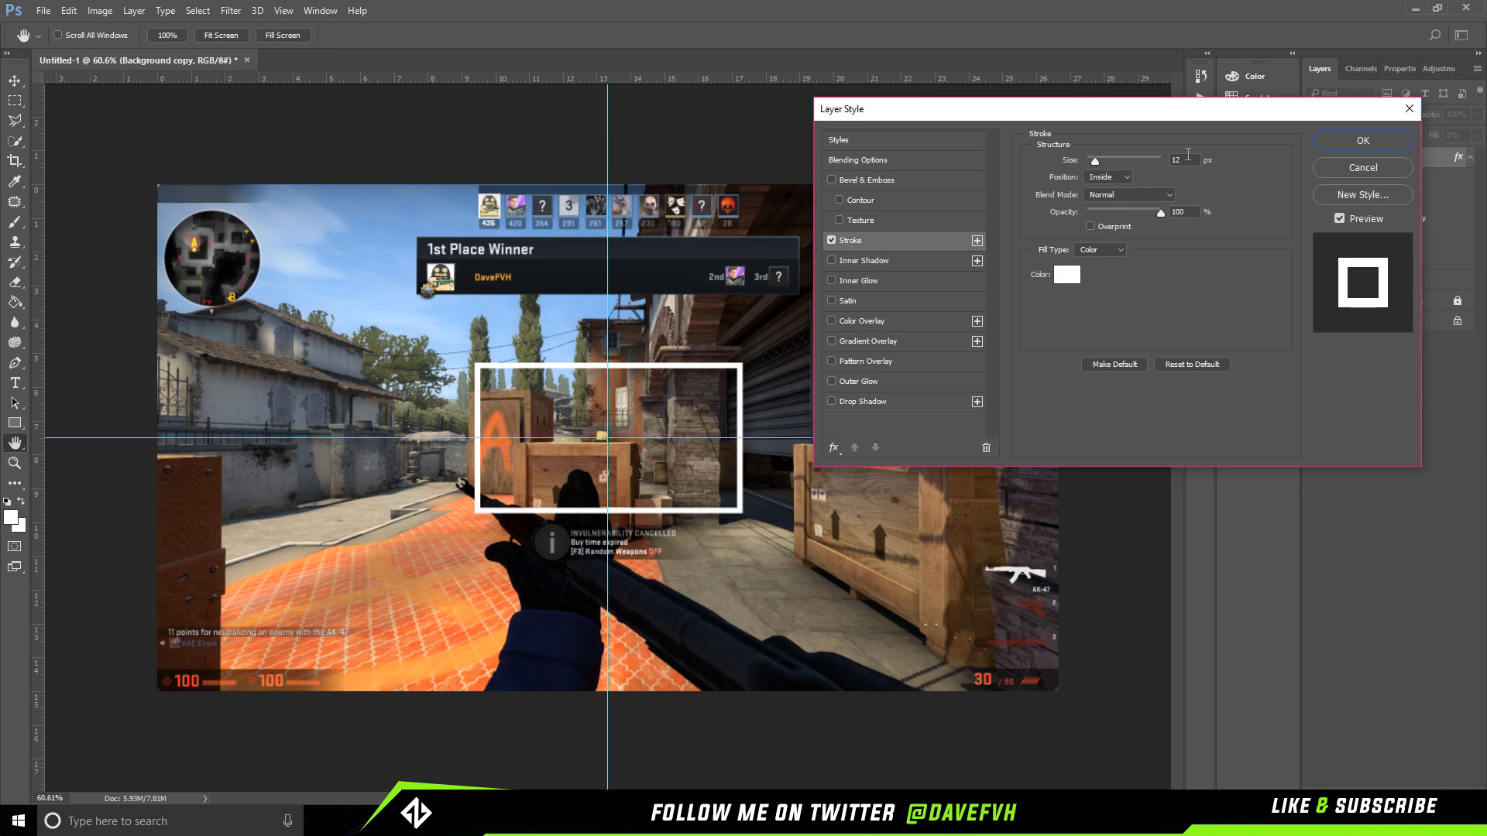
{"action": "mouse_move", "coordinate": [1160, 212]}
{"action": "left_mouse_down"}
{"action": "mouse_move", "coordinate": [1148, 212]}
{"action": "mouse_move", "coordinate": [1213, 214]}
{"action": "left_mouse_up"}
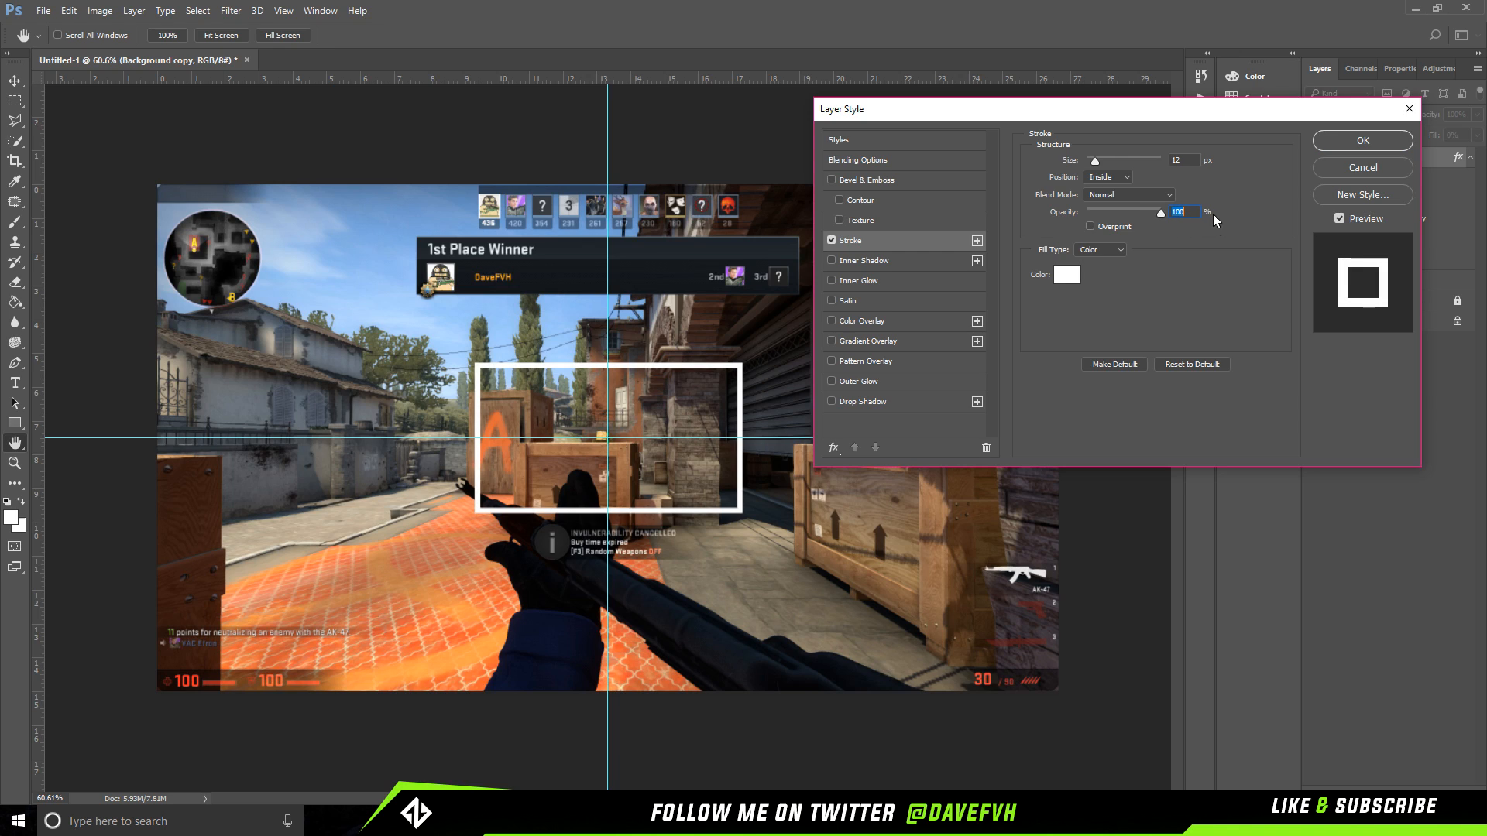
Compare the Outside and Inside stroke positions, choose Outside and apply the layer style.
{"action": "left_click", "coordinate": [1131, 177]}
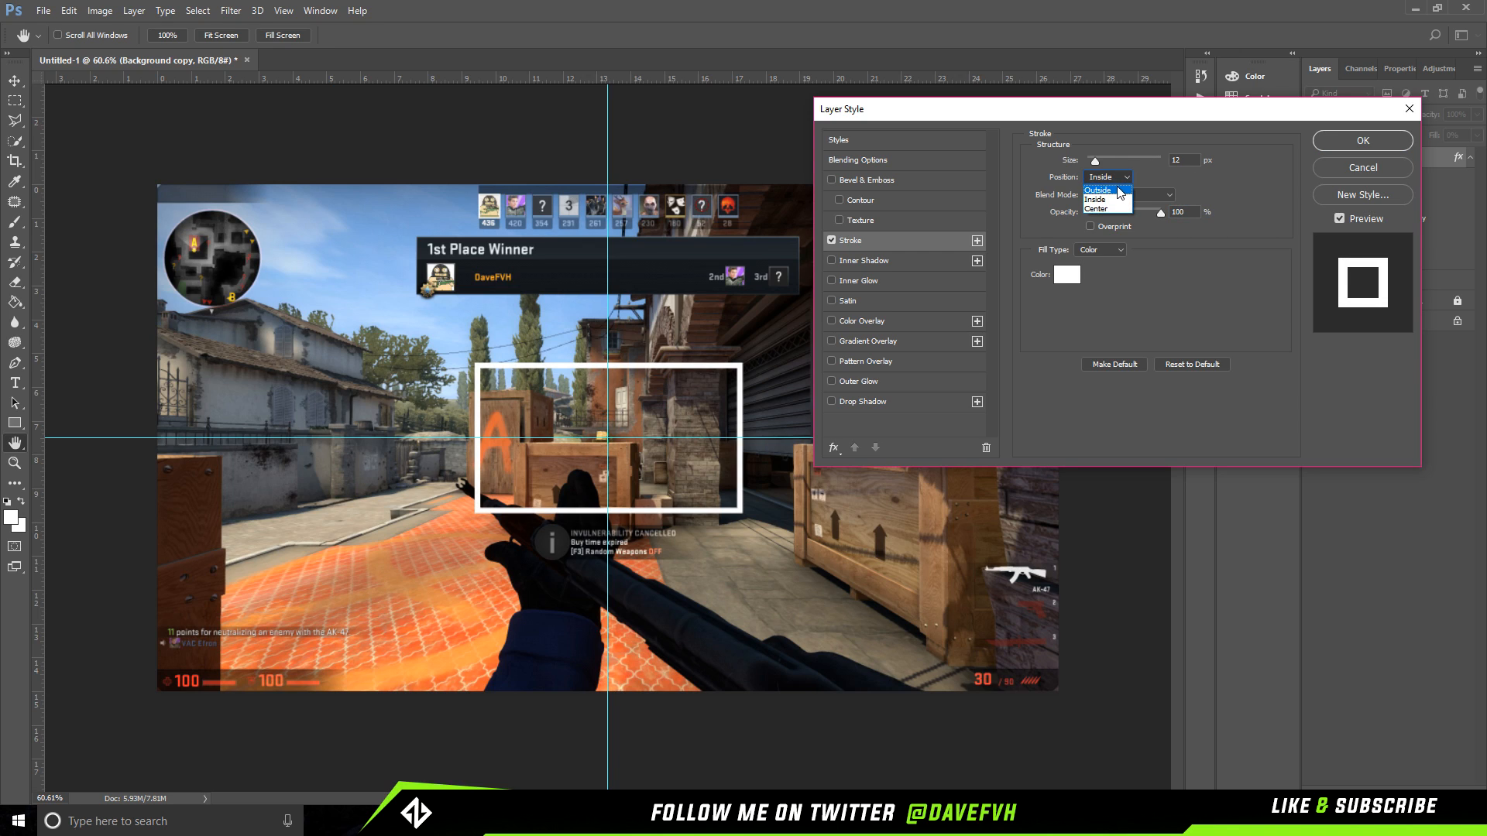
{"action": "left_click", "coordinate": [1112, 190]}
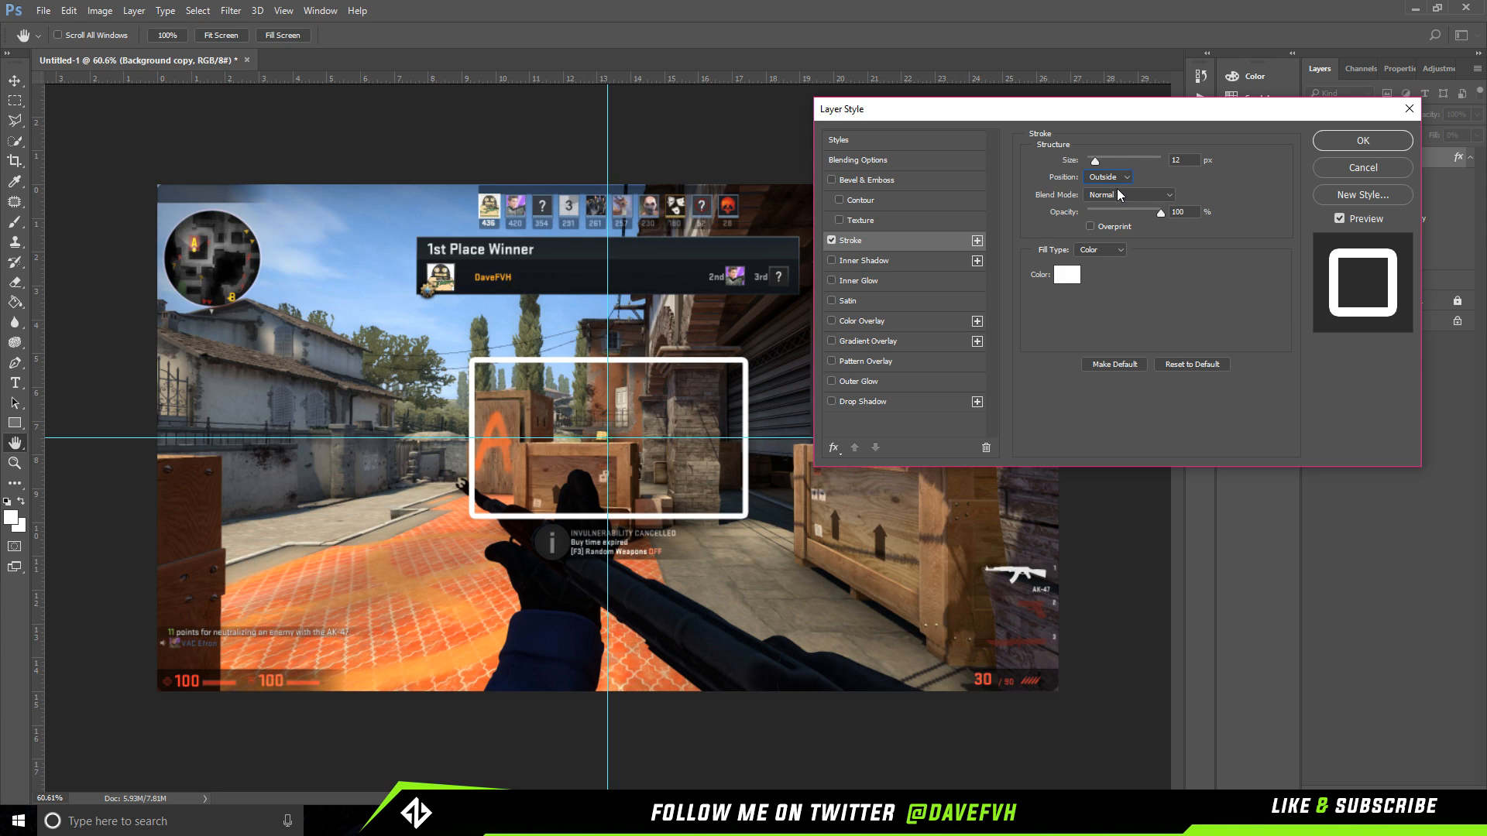
{"action": "left_click", "coordinate": [1120, 199]}
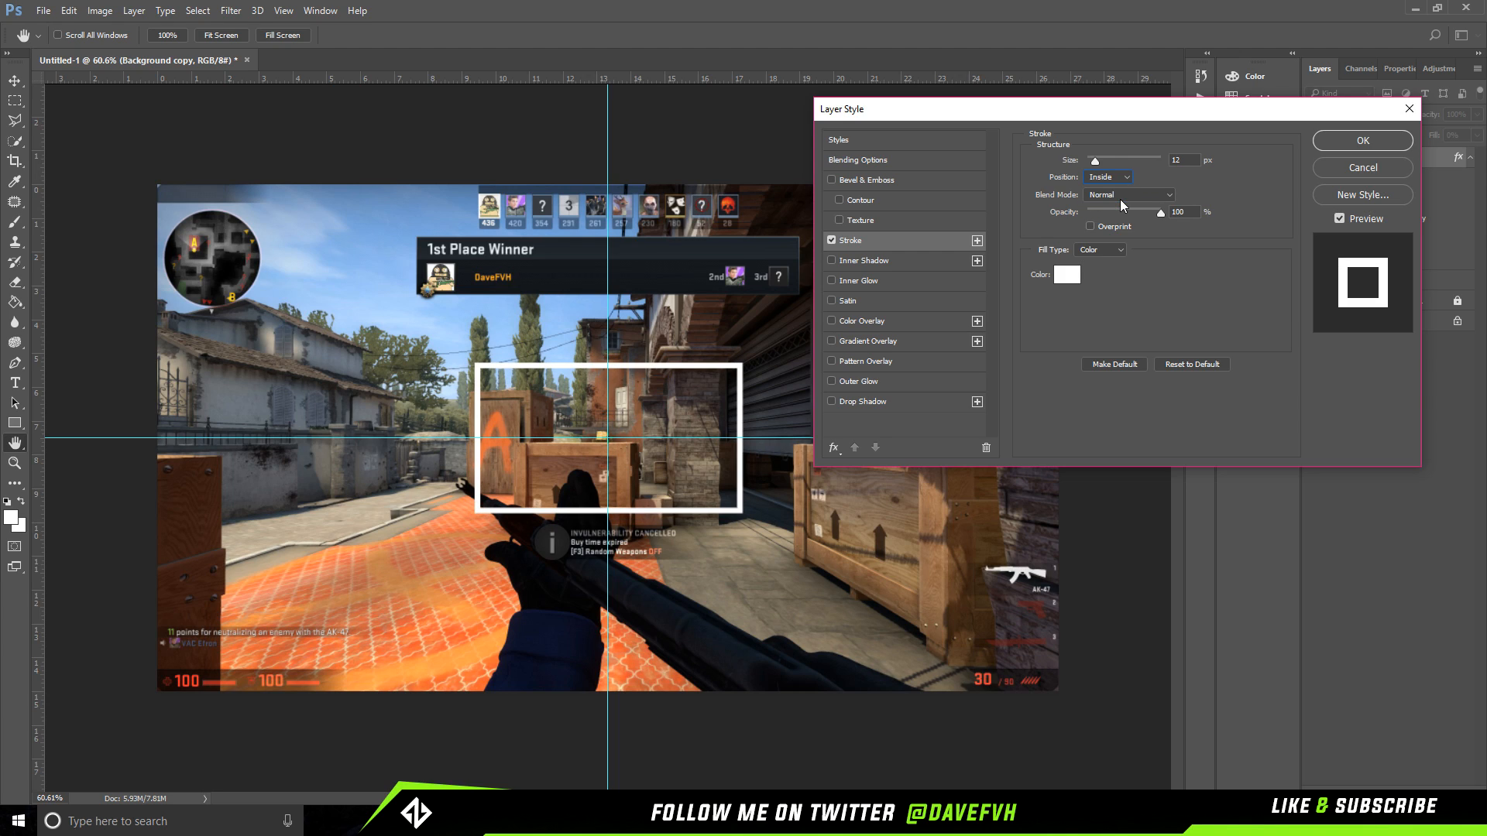
{"action": "left_click", "coordinate": [1126, 176]}
{"action": "left_click", "coordinate": [1112, 190]}
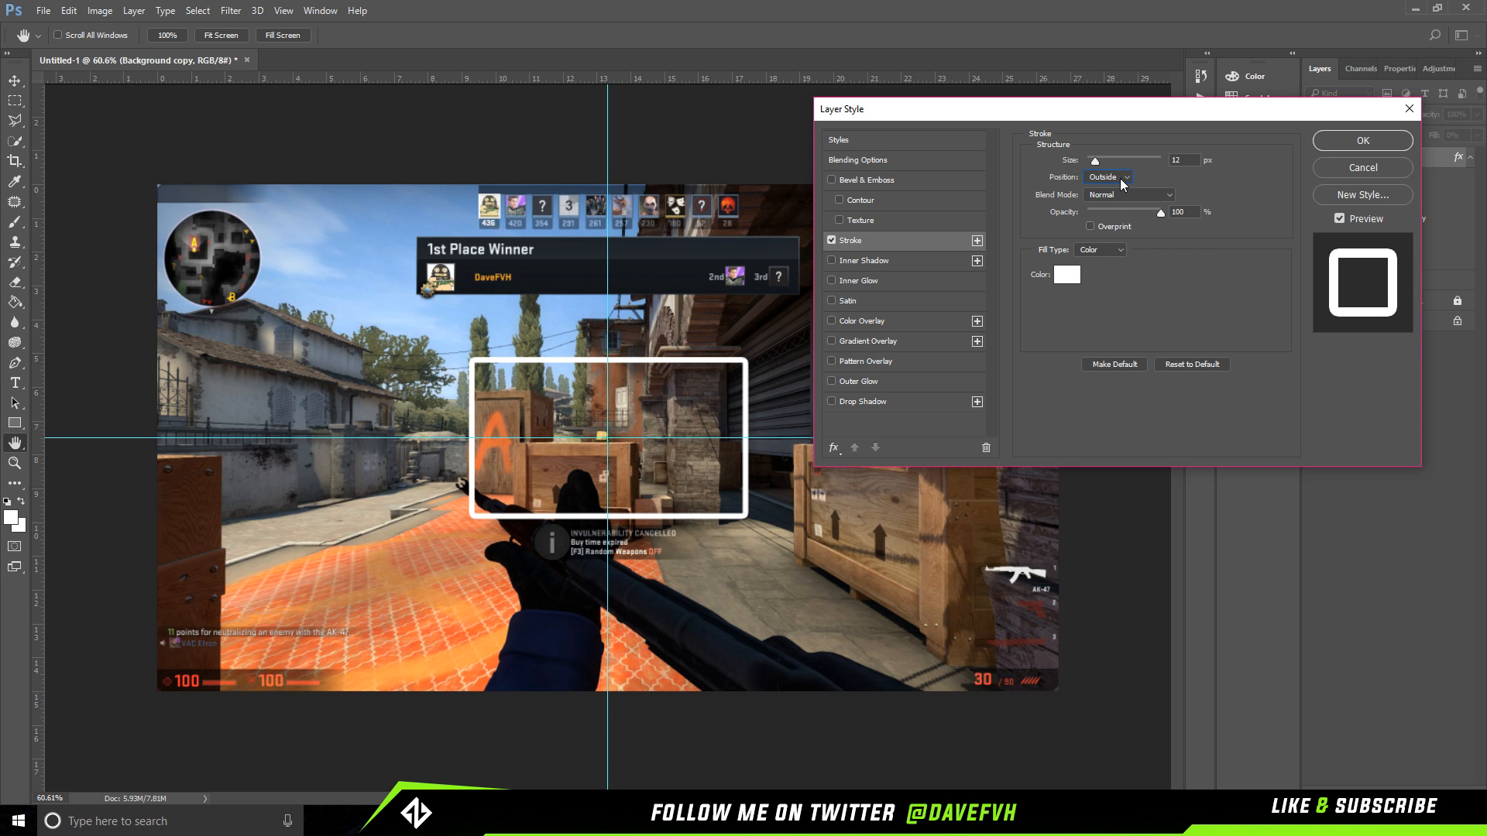
{"action": "left_click", "coordinate": [1373, 140]}
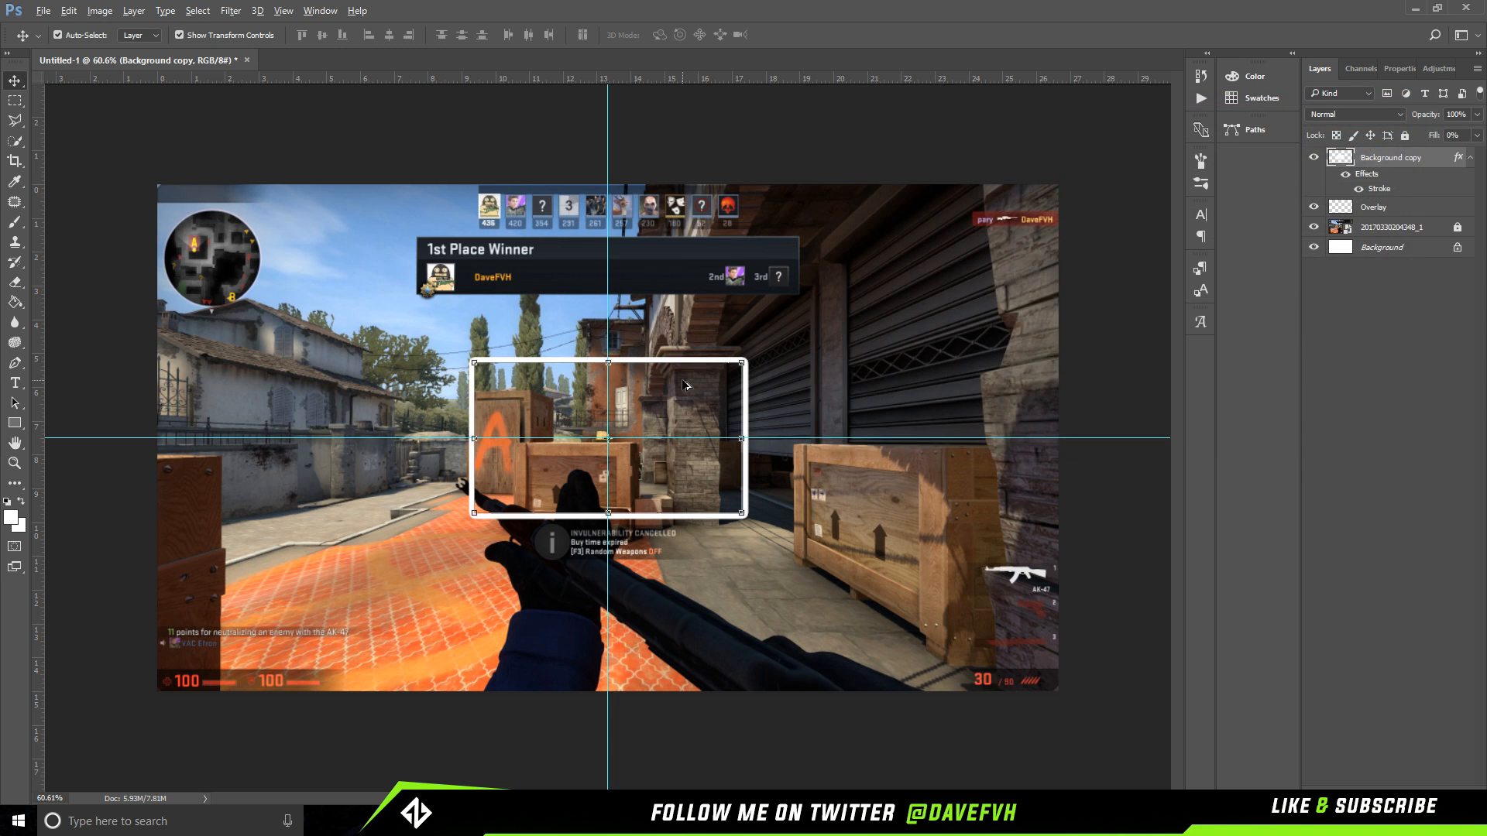
Inspect the frame's corners up close, and set the stroke position of the Background copy layer to Inside.
{"action": "scroll", "coordinate": [685, 385], "scroll_direction": "up", "scroll_amount": 8}
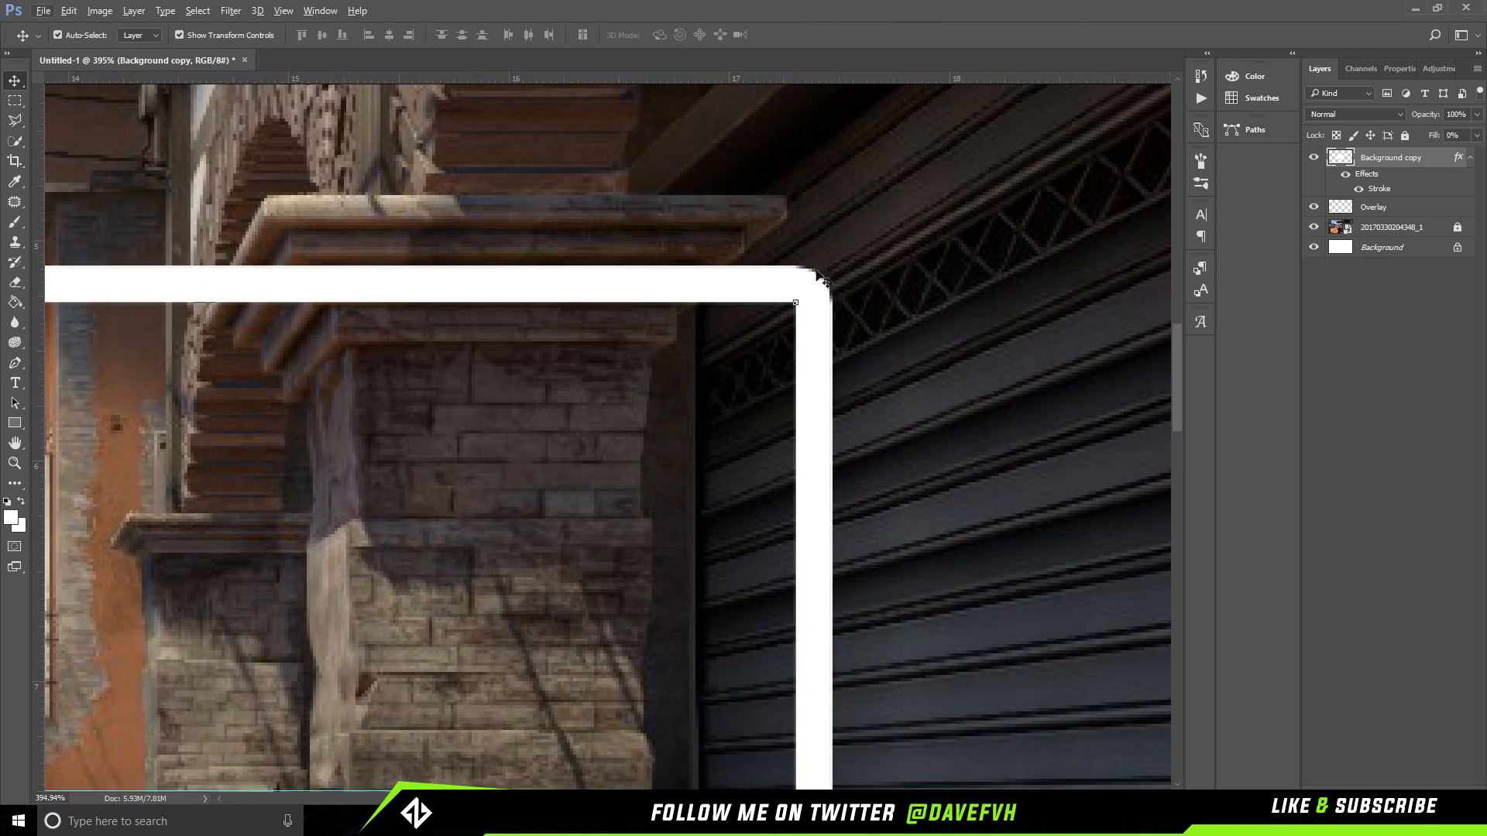
{"action": "scroll", "coordinate": [873, 428], "scroll_direction": "down", "scroll_amount": 6}
{"action": "scroll", "coordinate": [851, 595], "scroll_direction": "up", "scroll_amount": 4}
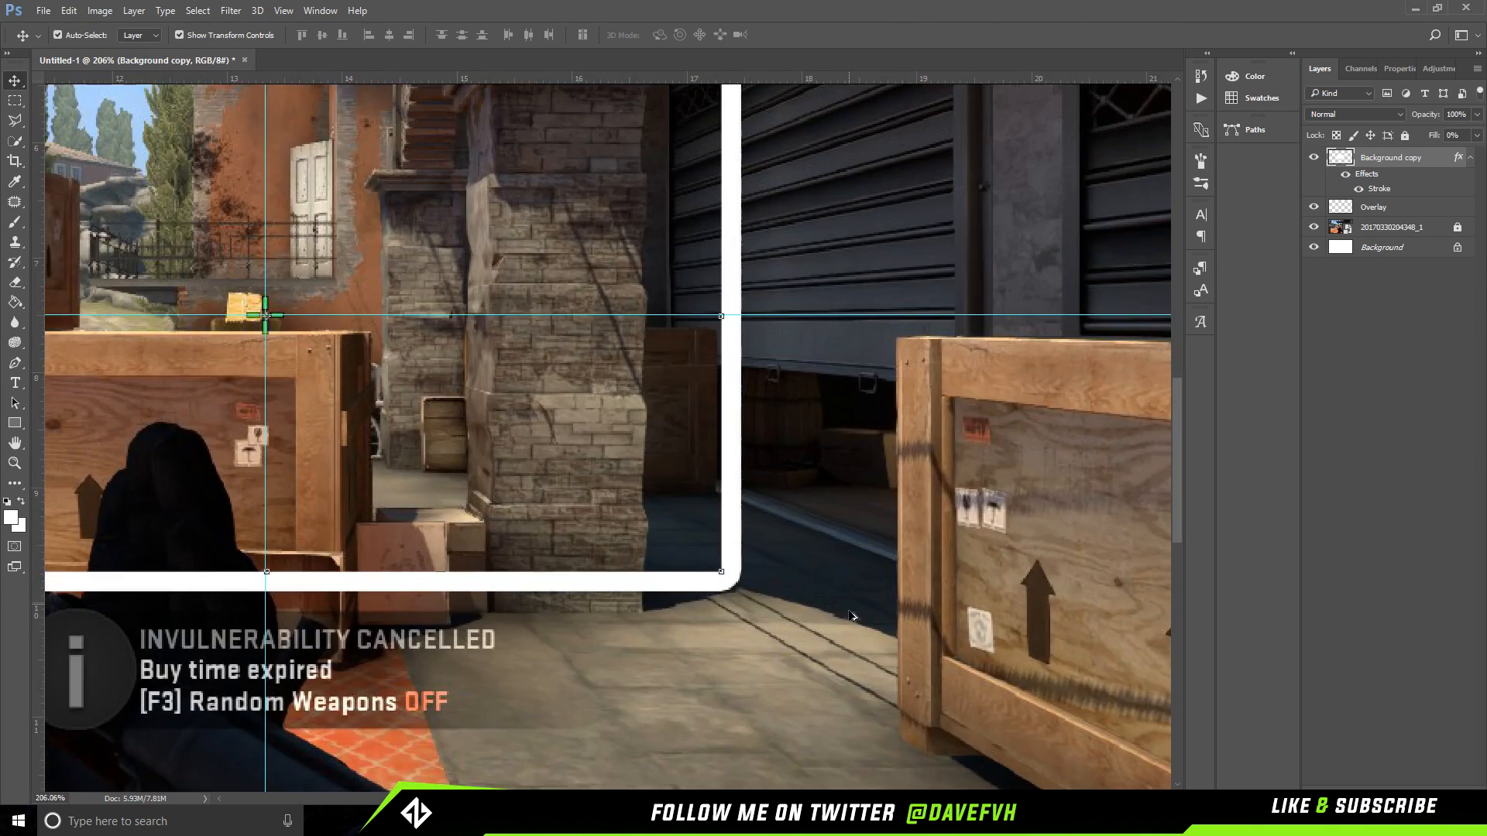
{"action": "scroll", "coordinate": [852, 595], "scroll_direction": "down", "scroll_amount": 5}
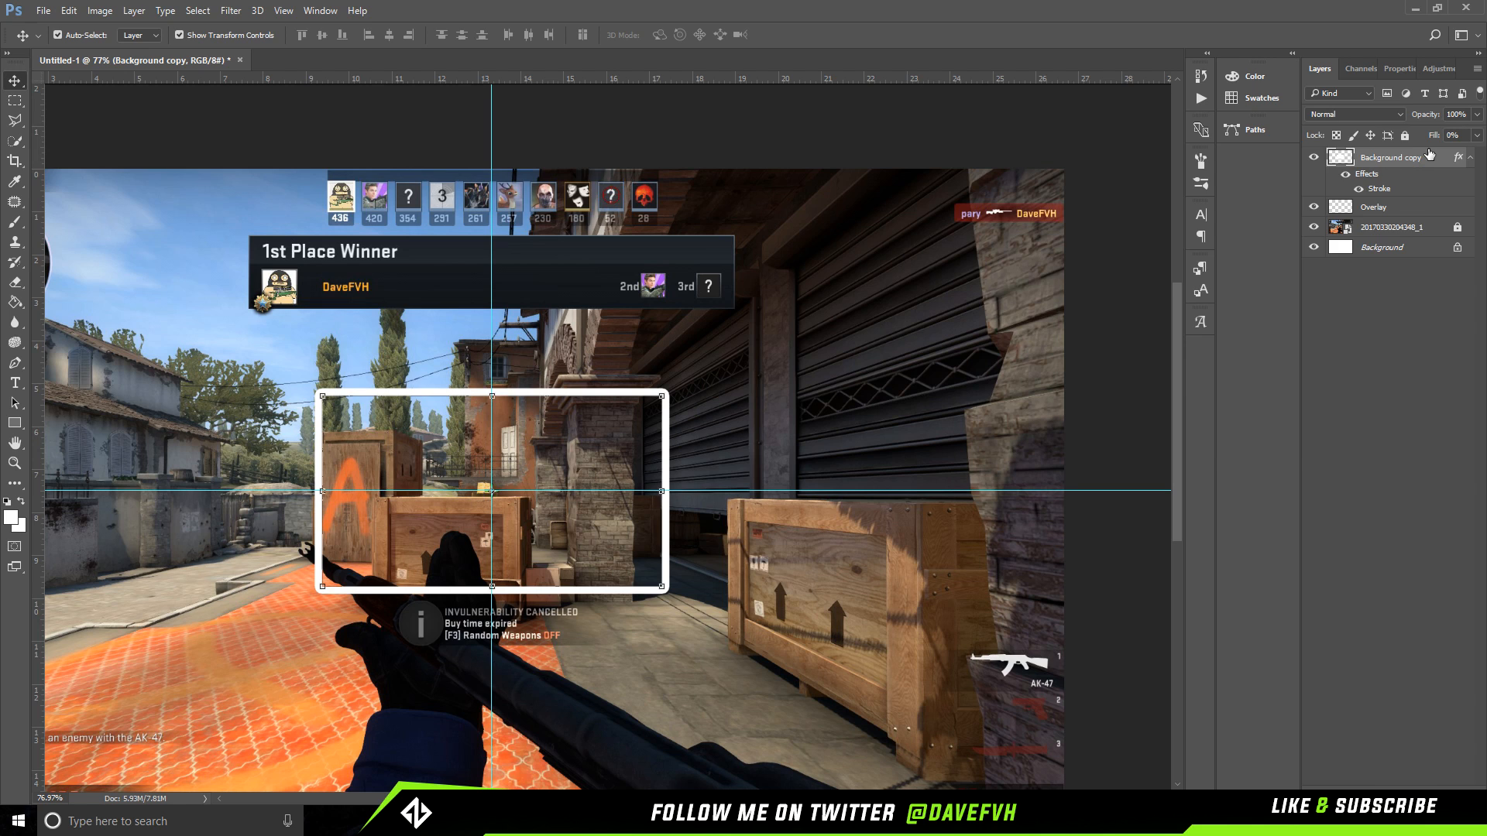
{"action": "double_click", "coordinate": [1429, 154]}
{"action": "left_click", "coordinate": [848, 240]}
{"action": "left_click", "coordinate": [1116, 177]}
{"action": "left_click", "coordinate": [1108, 193]}
{"action": "left_click", "coordinate": [1362, 141]}
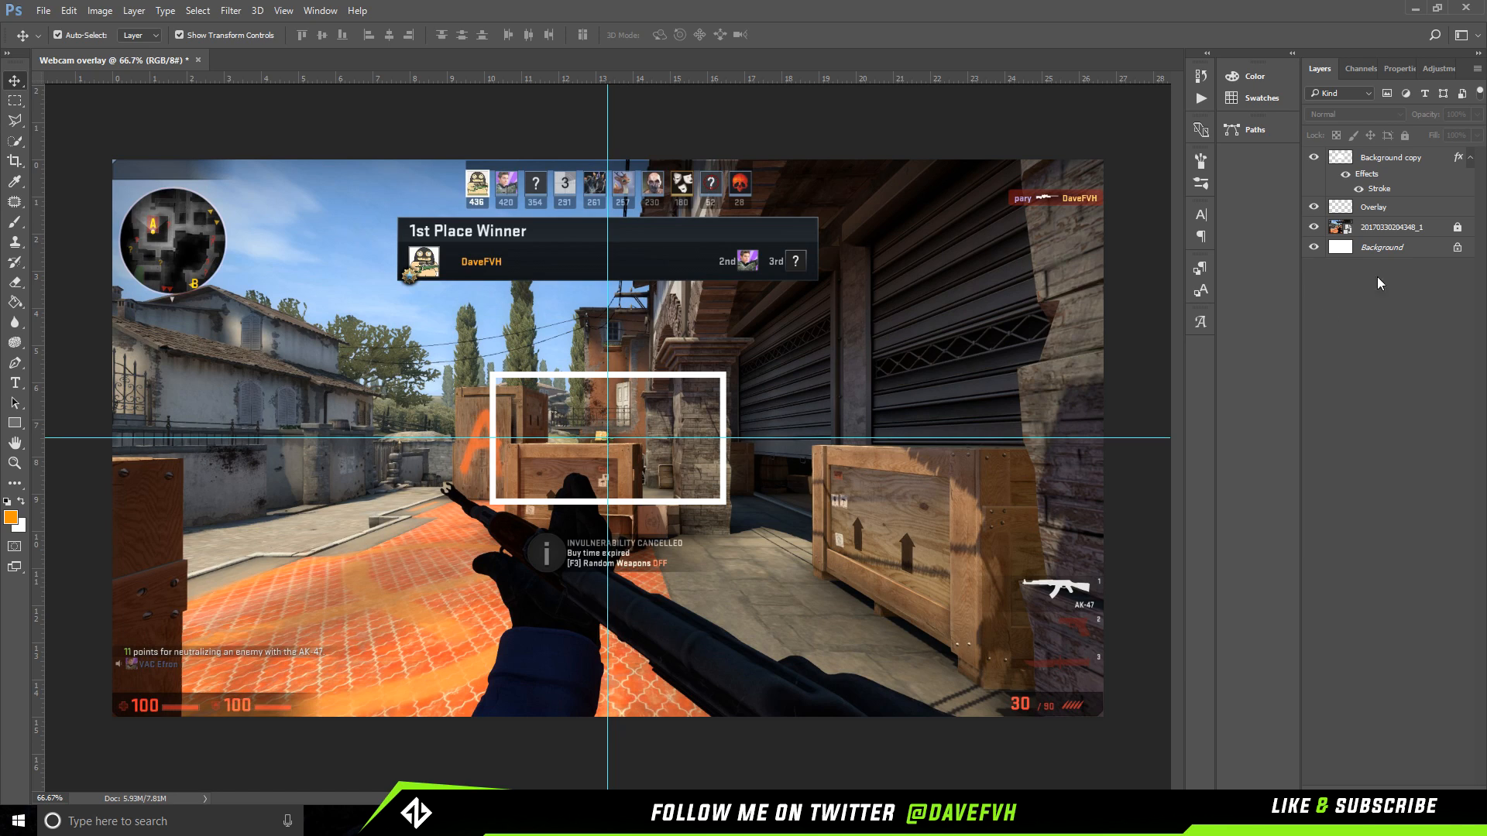
Convert the stroked Background copy layer to a Smart Object.
{"action": "left_click", "coordinate": [1390, 161]}
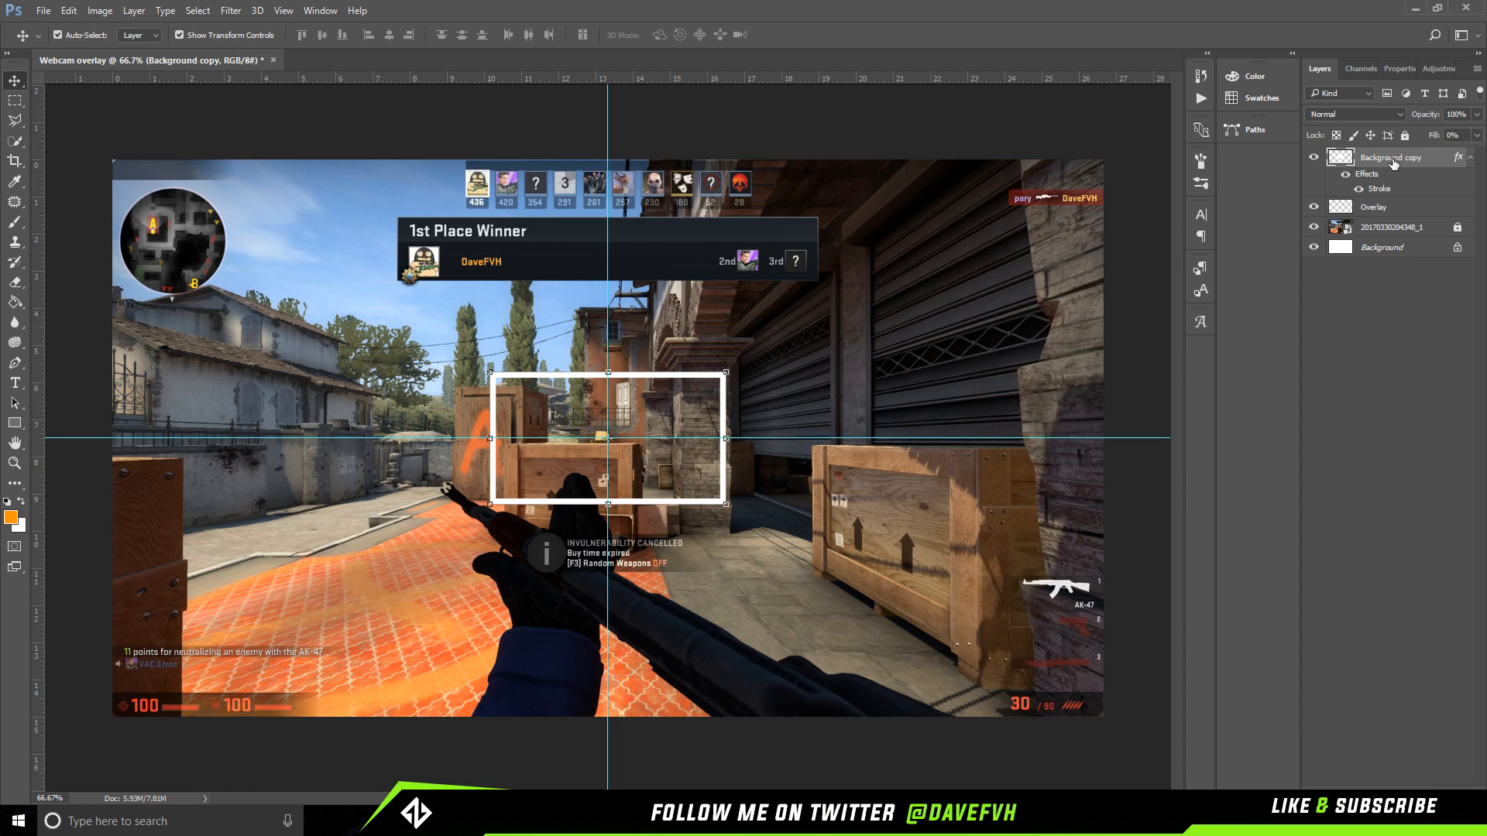
{"action": "right_click", "coordinate": [1394, 163]}
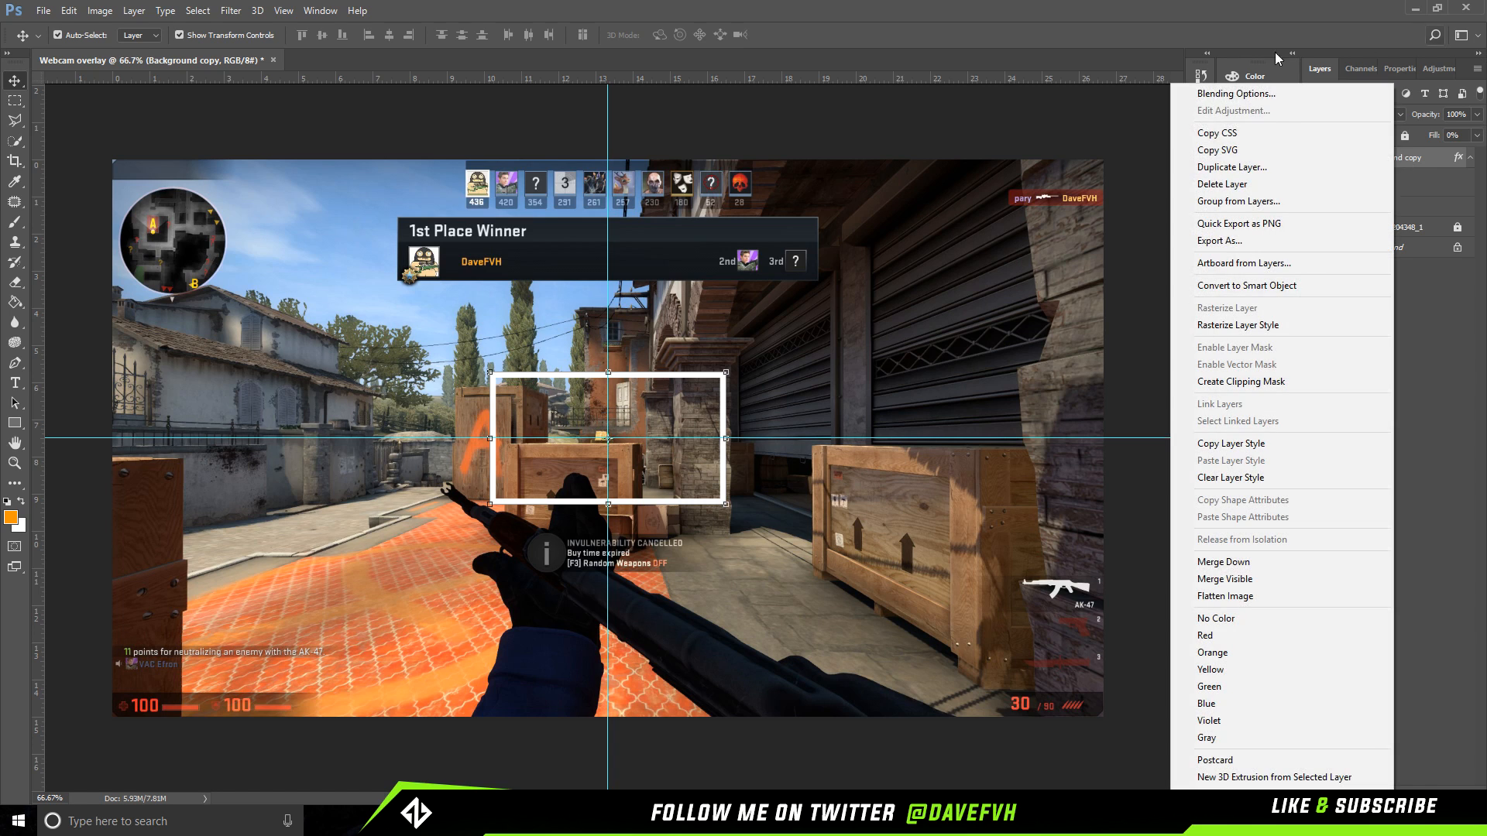
{"action": "left_click", "coordinate": [1255, 285]}
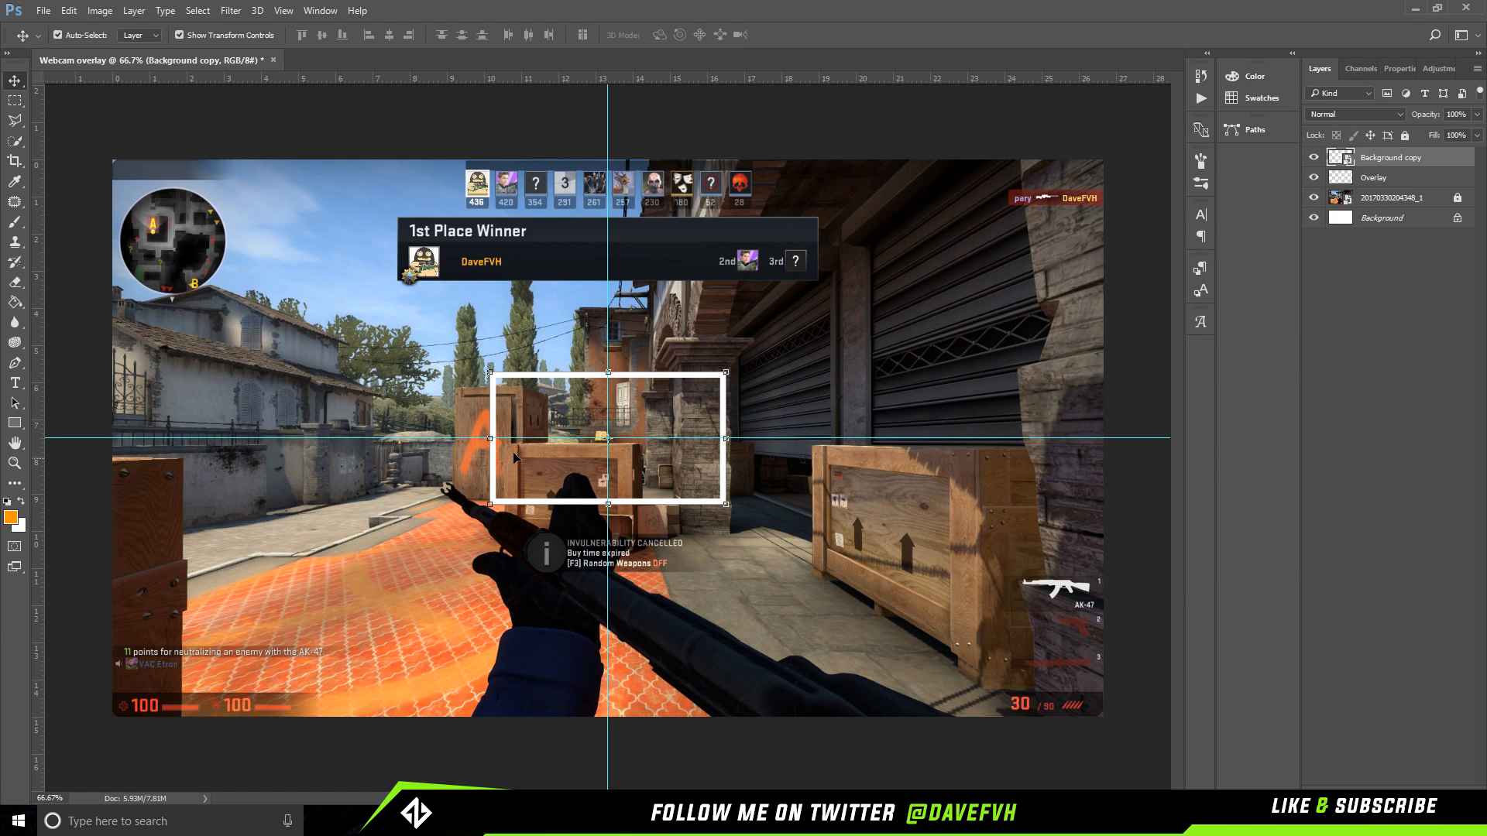
Draw an orange-filled rectangle about 458 x 53 px just below the white frame, roughly as wide as the frame.
{"action": "scroll", "coordinate": [580, 552], "scroll_direction": "up", "scroll_amount": 2}
{"action": "scroll", "coordinate": [503, 626], "scroll_direction": "up", "scroll_amount": 1}
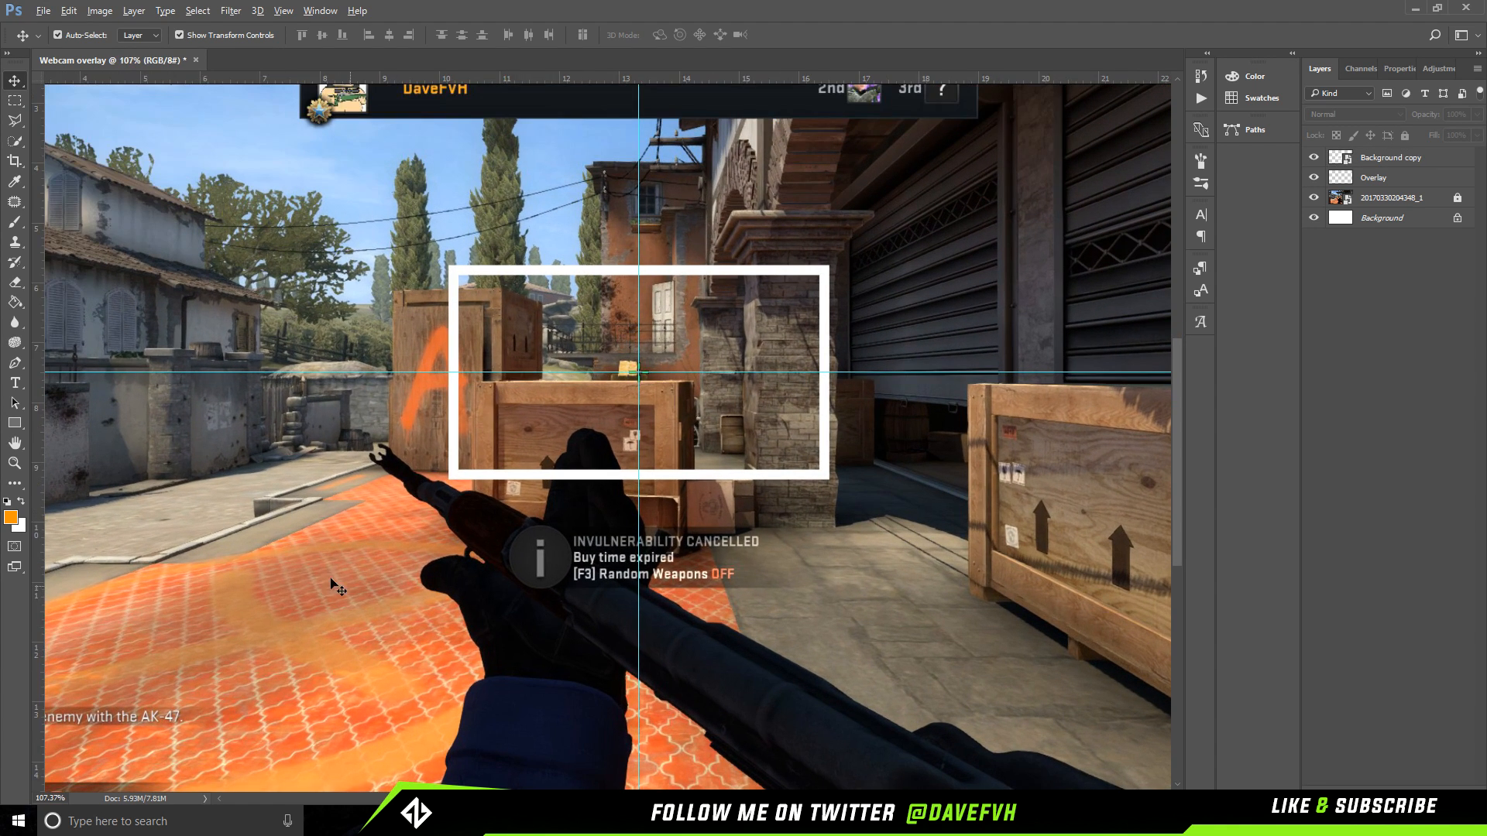
{"action": "left_click", "coordinate": [14, 423]}
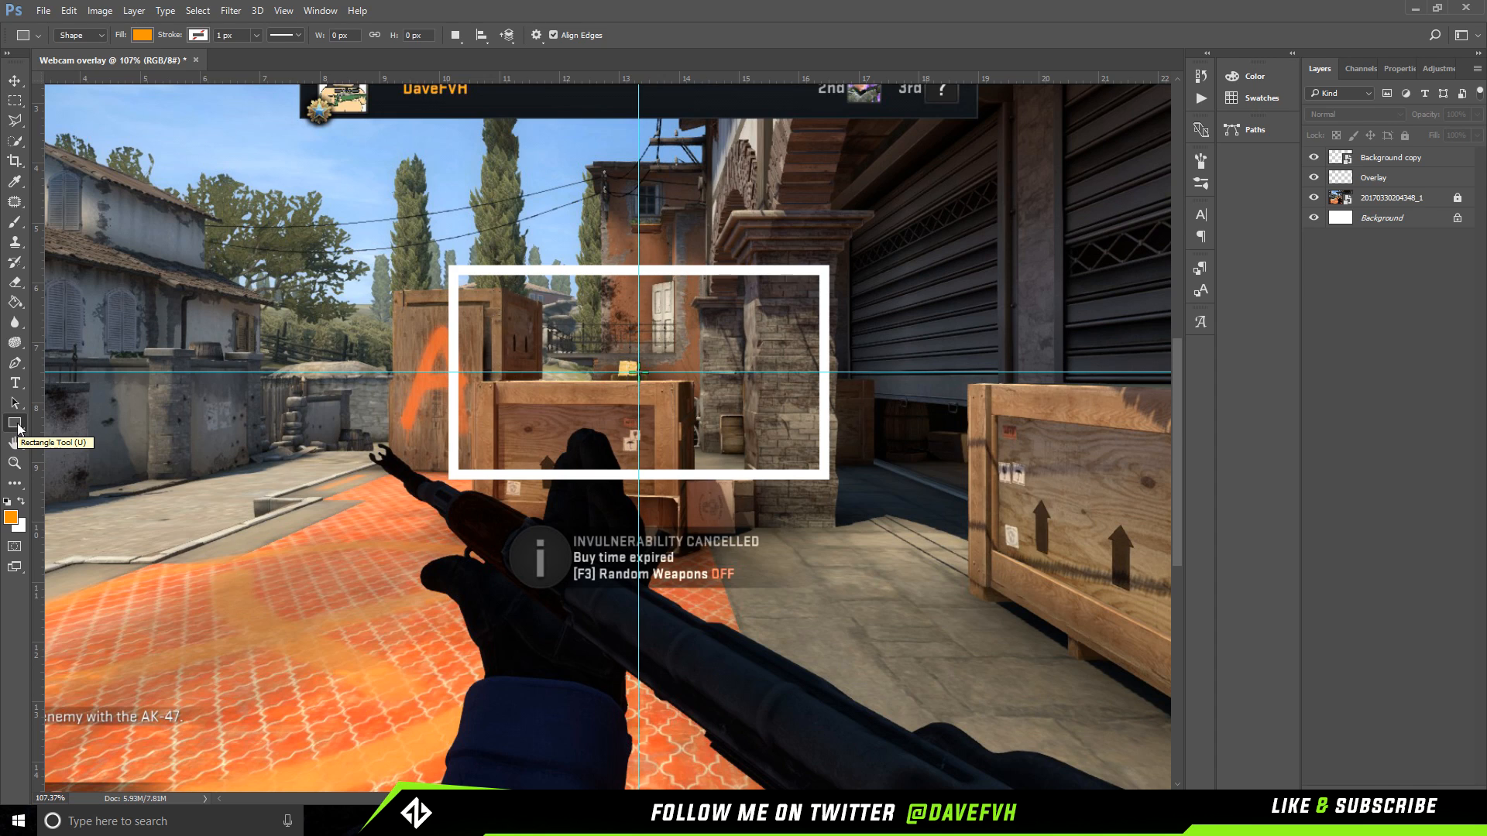
{"action": "left_click_drag", "start_coordinate": [447, 506], "coordinate": [826, 549]}
Move the orange rectangle to X 731 px, Y 695 px, aligning its side edges with the frame's outer edges.
{"action": "scroll", "coordinate": [486, 537], "scroll_direction": "up", "scroll_amount": 10}
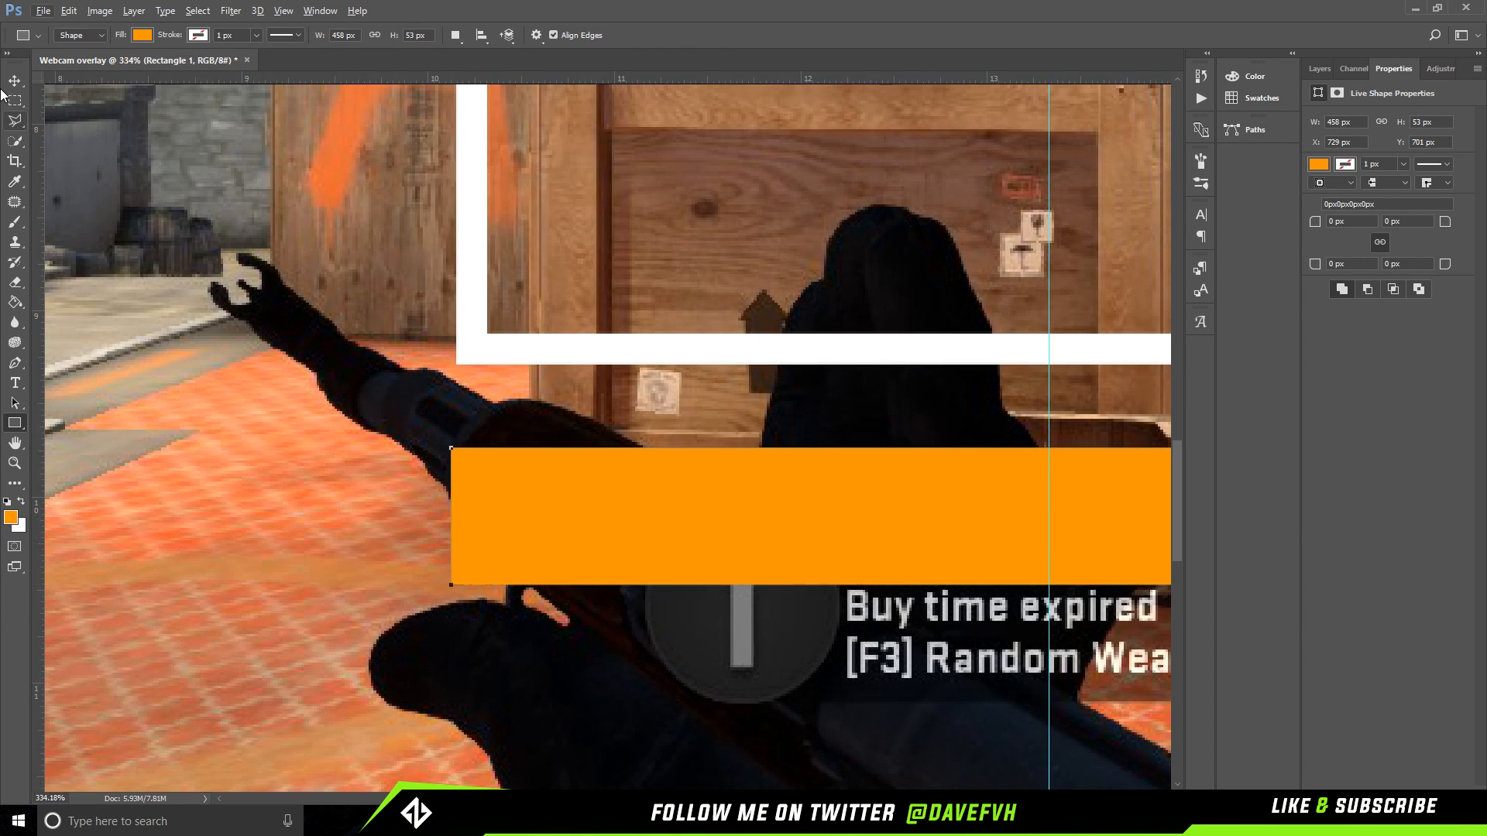
{"action": "left_click", "coordinate": [15, 80]}
{"action": "scroll", "coordinate": [478, 433], "scroll_direction": "down", "scroll_amount": 3}
{"action": "scroll", "coordinate": [478, 434], "scroll_direction": "down", "scroll_amount": 1}
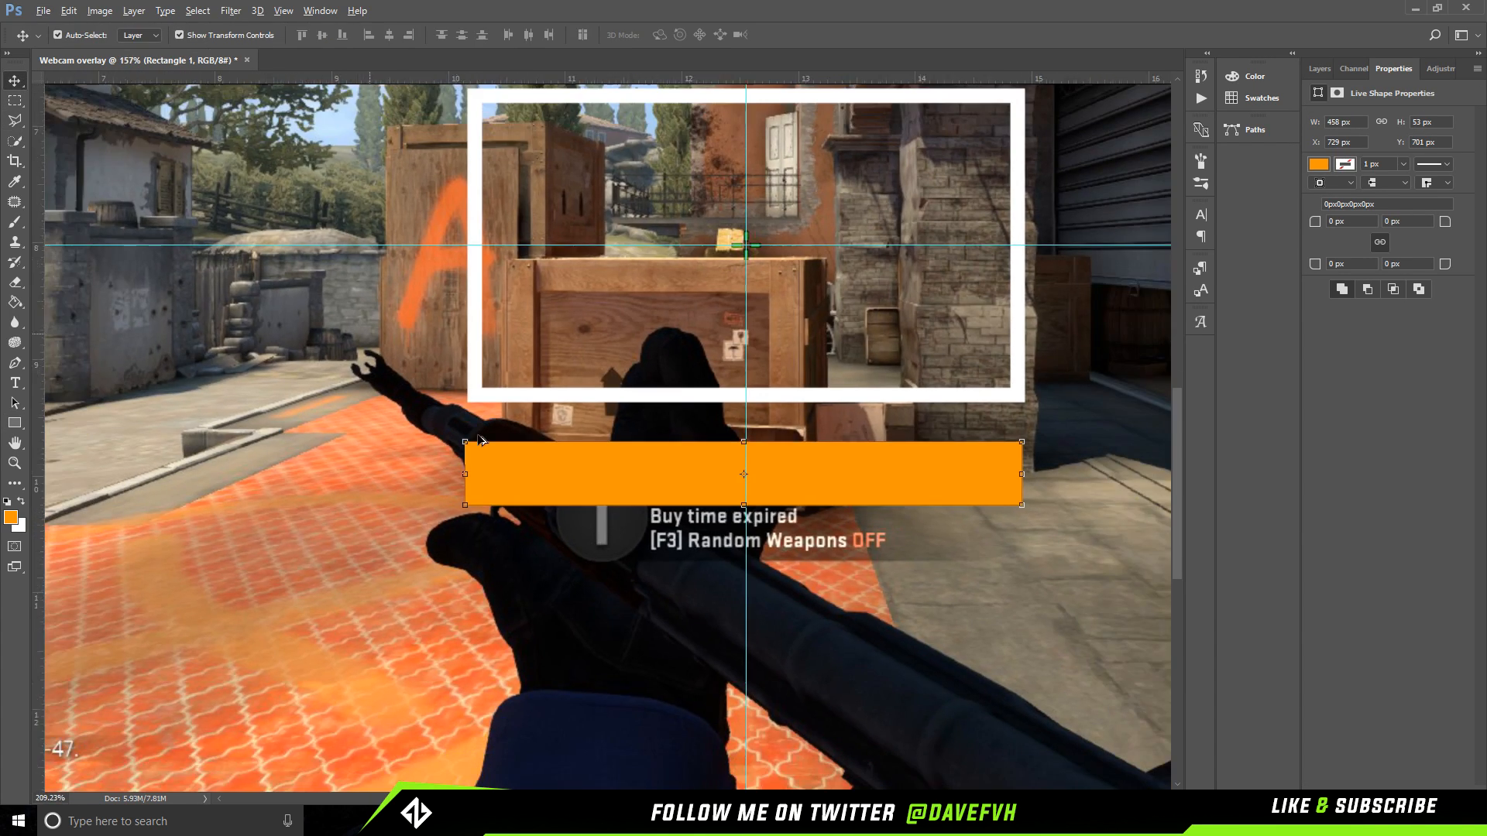
{"action": "scroll", "coordinate": [478, 434], "scroll_direction": "up", "scroll_amount": 5}
{"action": "left_click_drag", "start_coordinate": [548, 554], "coordinate": [548, 552]}
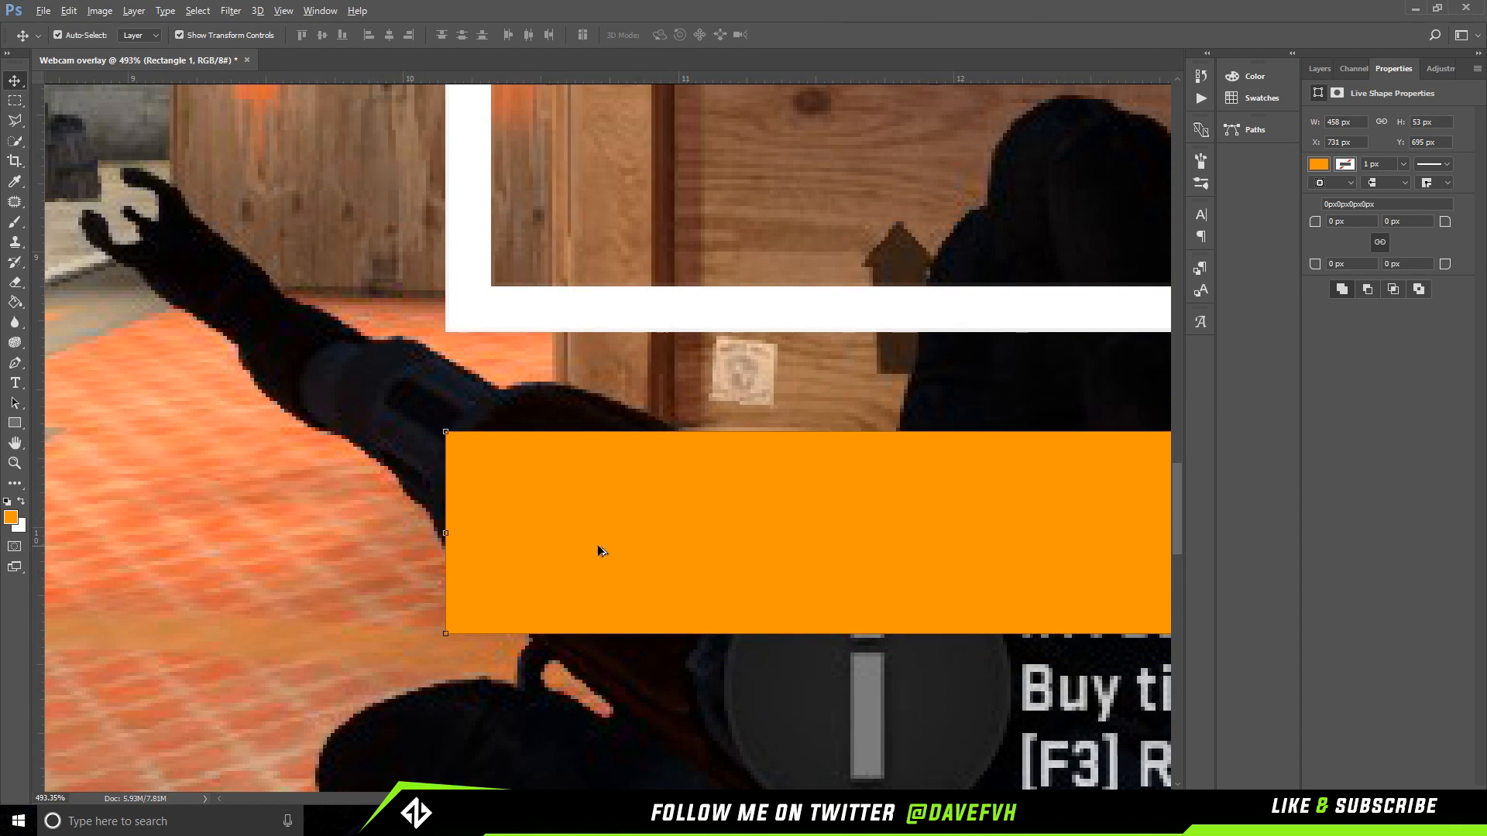
{"action": "scroll", "coordinate": [597, 546], "scroll_direction": "down", "scroll_amount": 5}
{"action": "scroll", "coordinate": [554, 554], "scroll_direction": "up", "scroll_amount": 7}
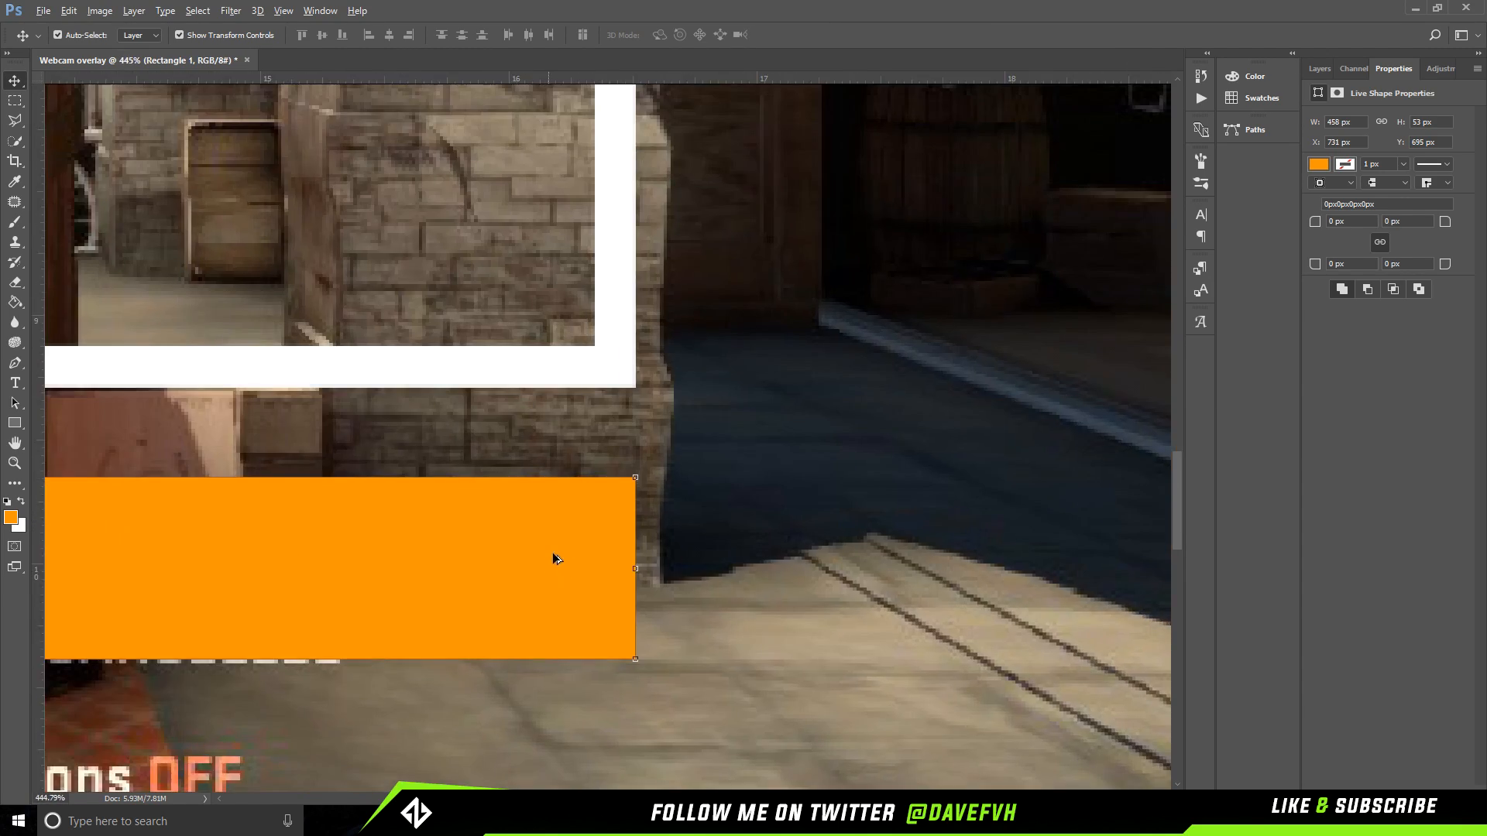
Use Free Transform to snap the orange rectangle's right edge to the frame's outer edge, then apply it and deselect the layer.
{"action": "key", "text": "ctrl+t"}
{"action": "mouse_move", "coordinate": [681, 581]}
{"action": "left_mouse_down"}
{"action": "mouse_move", "coordinate": [663, 588]}
{"action": "mouse_move", "coordinate": [687, 584]}
{"action": "left_mouse_up"}
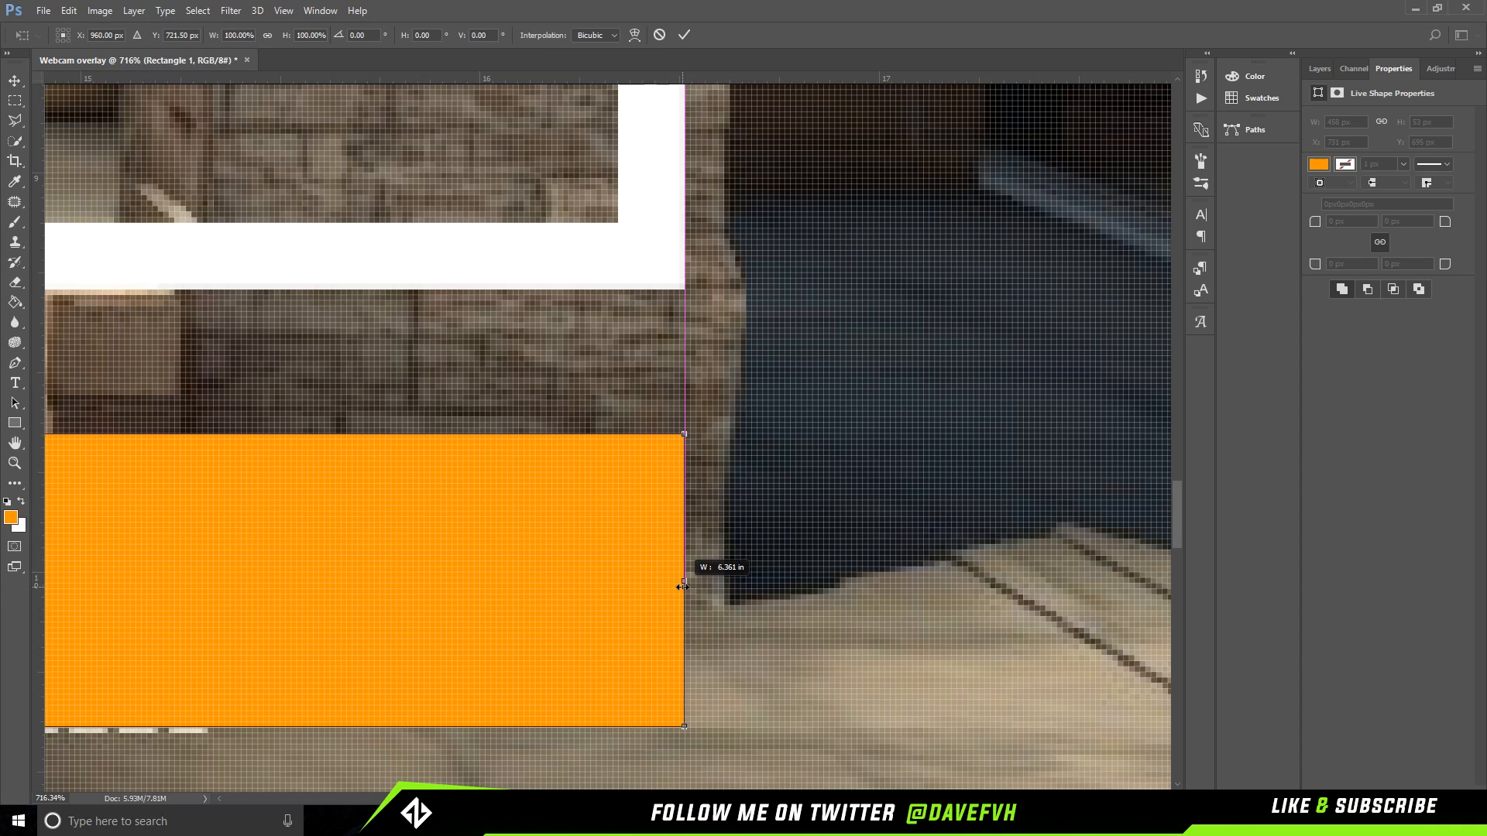
{"action": "scroll", "coordinate": [540, 570], "scroll_direction": "down", "scroll_amount": 9}
{"action": "scroll", "coordinate": [462, 571], "scroll_direction": "down", "scroll_amount": 3}
{"action": "scroll", "coordinate": [504, 561], "scroll_direction": "up", "scroll_amount": 6}
{"action": "scroll", "coordinate": [585, 556], "scroll_direction": "up", "scroll_amount": 2}
{"action": "scroll", "coordinate": [595, 564], "scroll_direction": "down", "scroll_amount": 2}
{"action": "key", "text": "Return"}
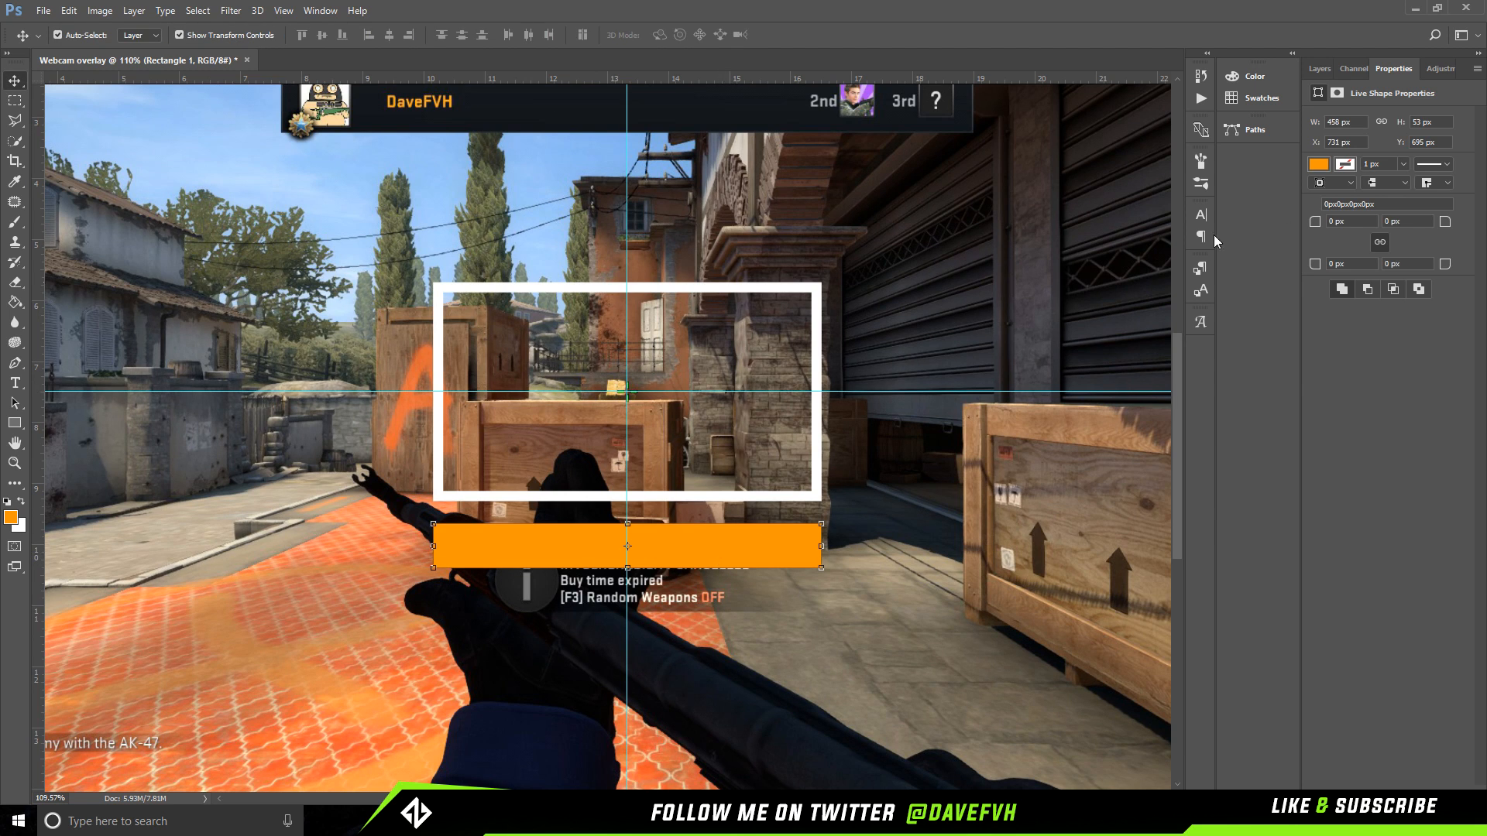
{"action": "left_click", "coordinate": [1320, 68]}
{"action": "scroll", "coordinate": [660, 563], "scroll_direction": "down", "scroll_amount": 2}
{"action": "left_click", "coordinate": [839, 625]}
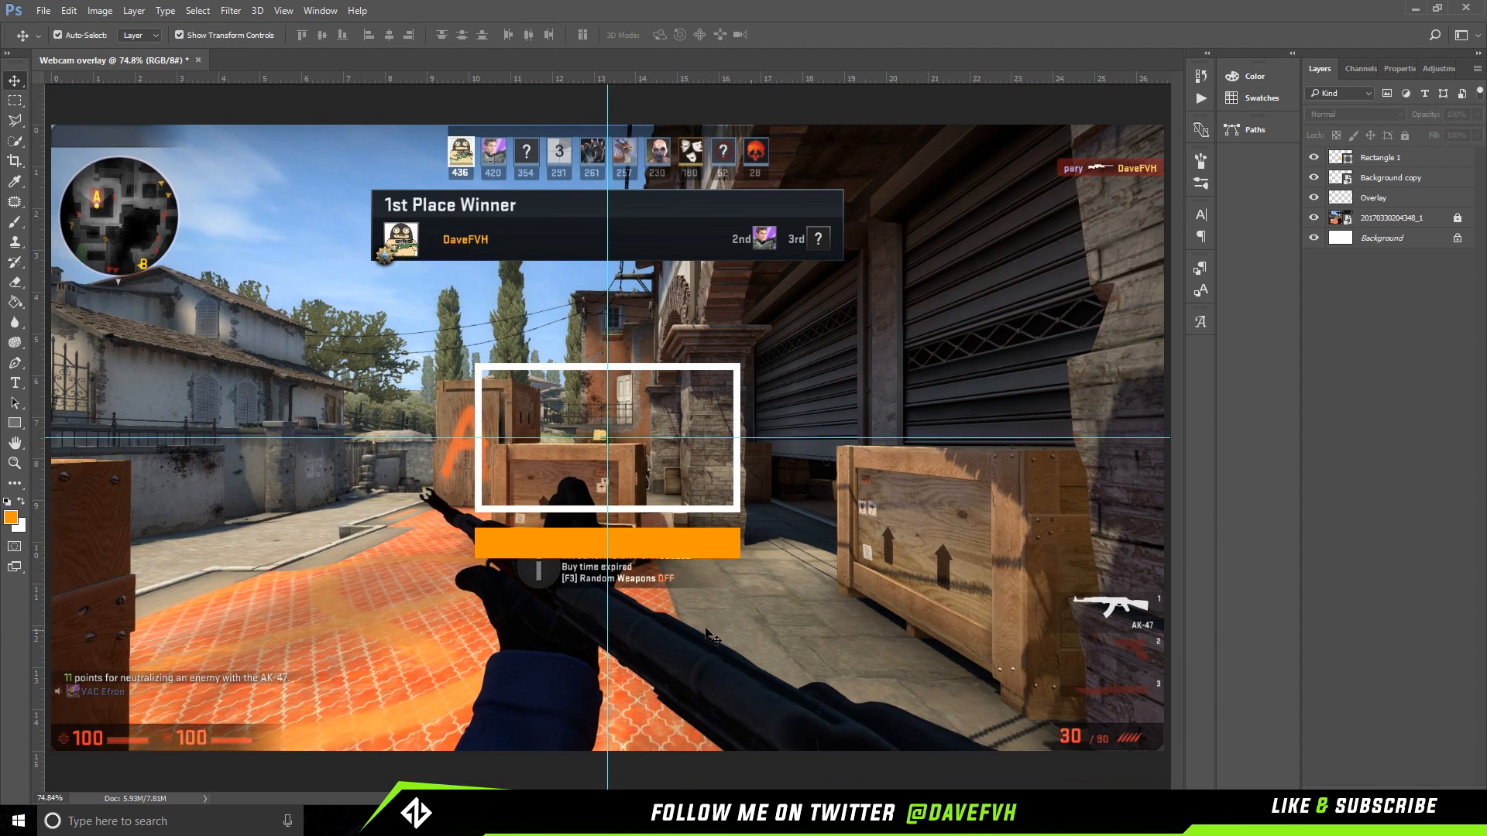
Duplicate the orange Rectangle 1 bar twice, stacking the copies below it with equal gaps and the same side alignment.
{"action": "scroll", "coordinate": [624, 618], "scroll_direction": "down", "scroll_amount": 4}
{"action": "scroll", "coordinate": [624, 618], "scroll_direction": "up", "scroll_amount": 5}
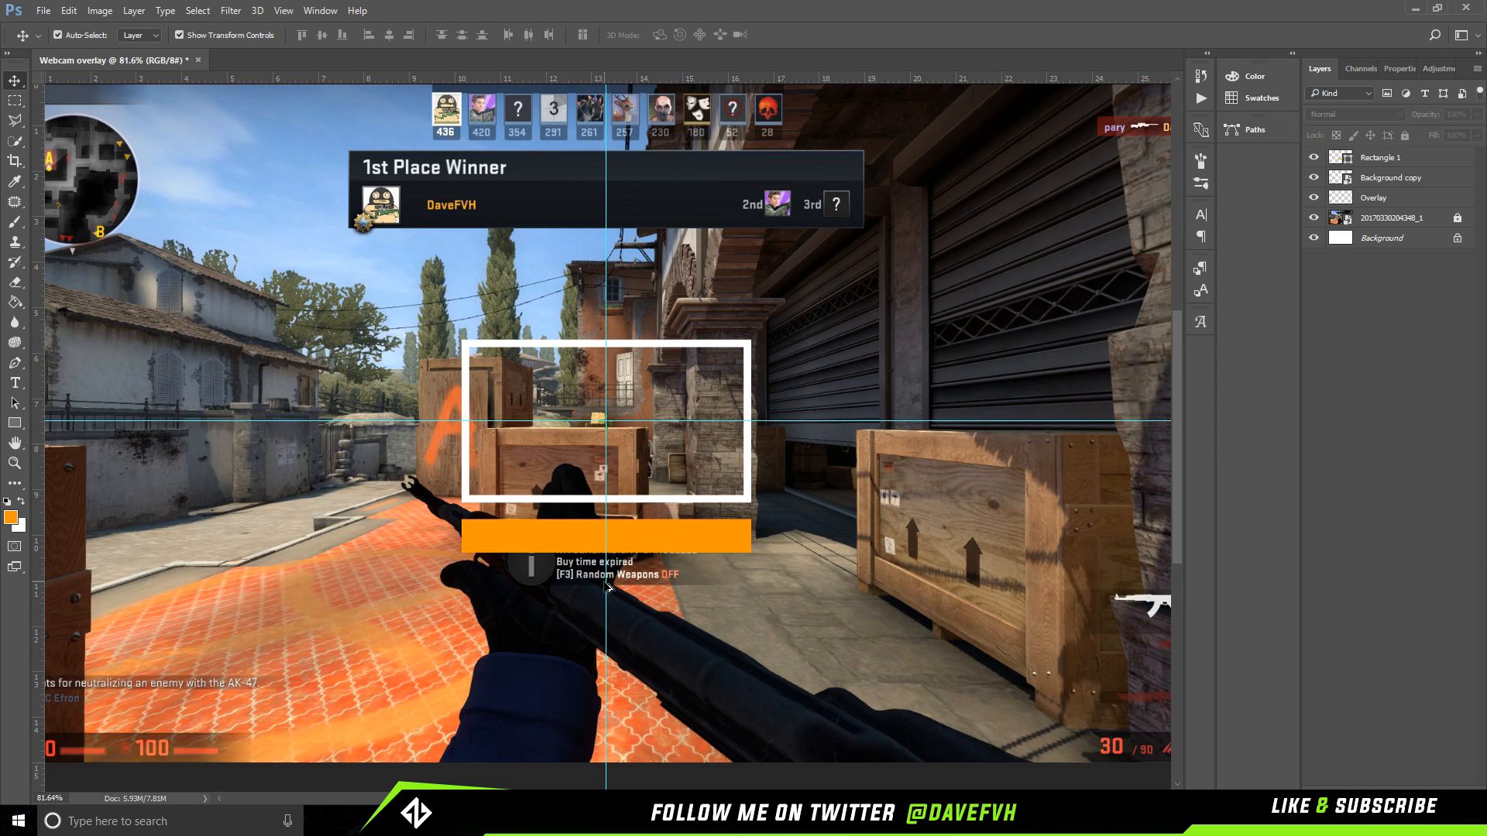
{"action": "scroll", "coordinate": [608, 583], "scroll_direction": "up", "scroll_amount": 2}
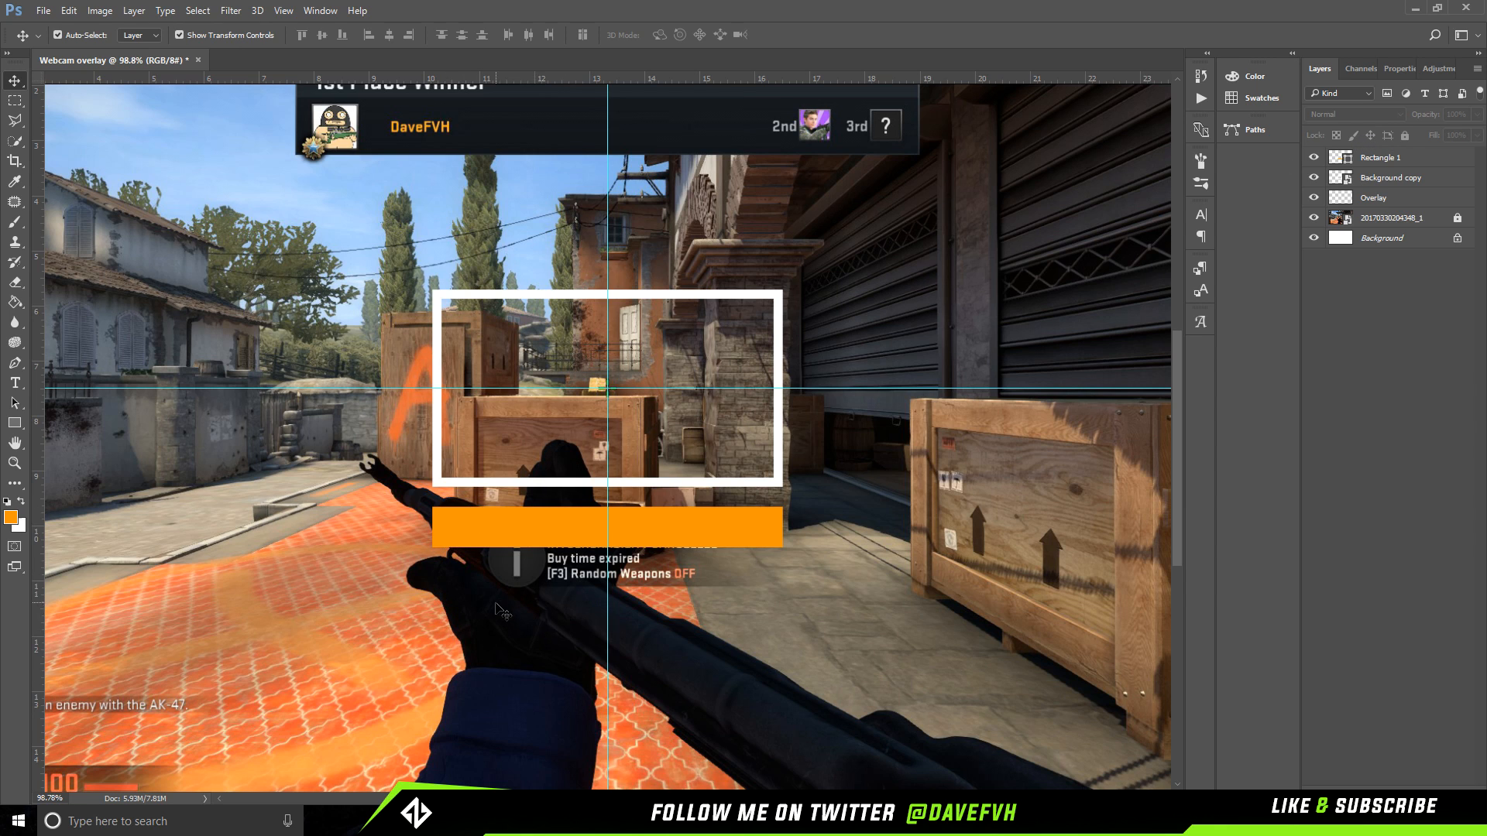
{"action": "scroll", "coordinate": [501, 611], "scroll_direction": "up", "scroll_amount": 4}
{"action": "left_click", "coordinate": [1400, 164]}
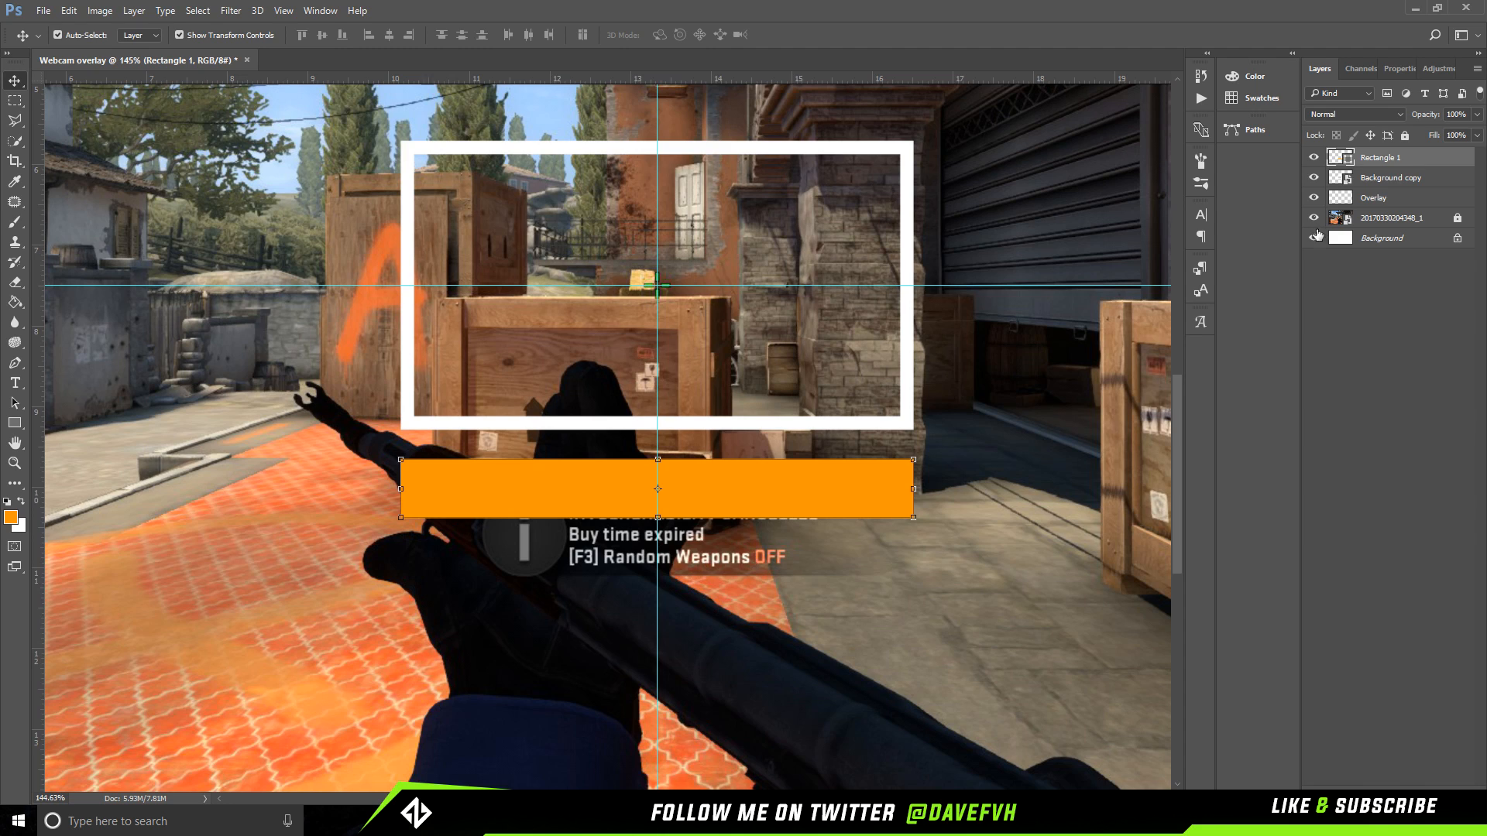
{"action": "left_click_drag", "start_coordinate": [561, 491], "coordinate": [596, 639]}
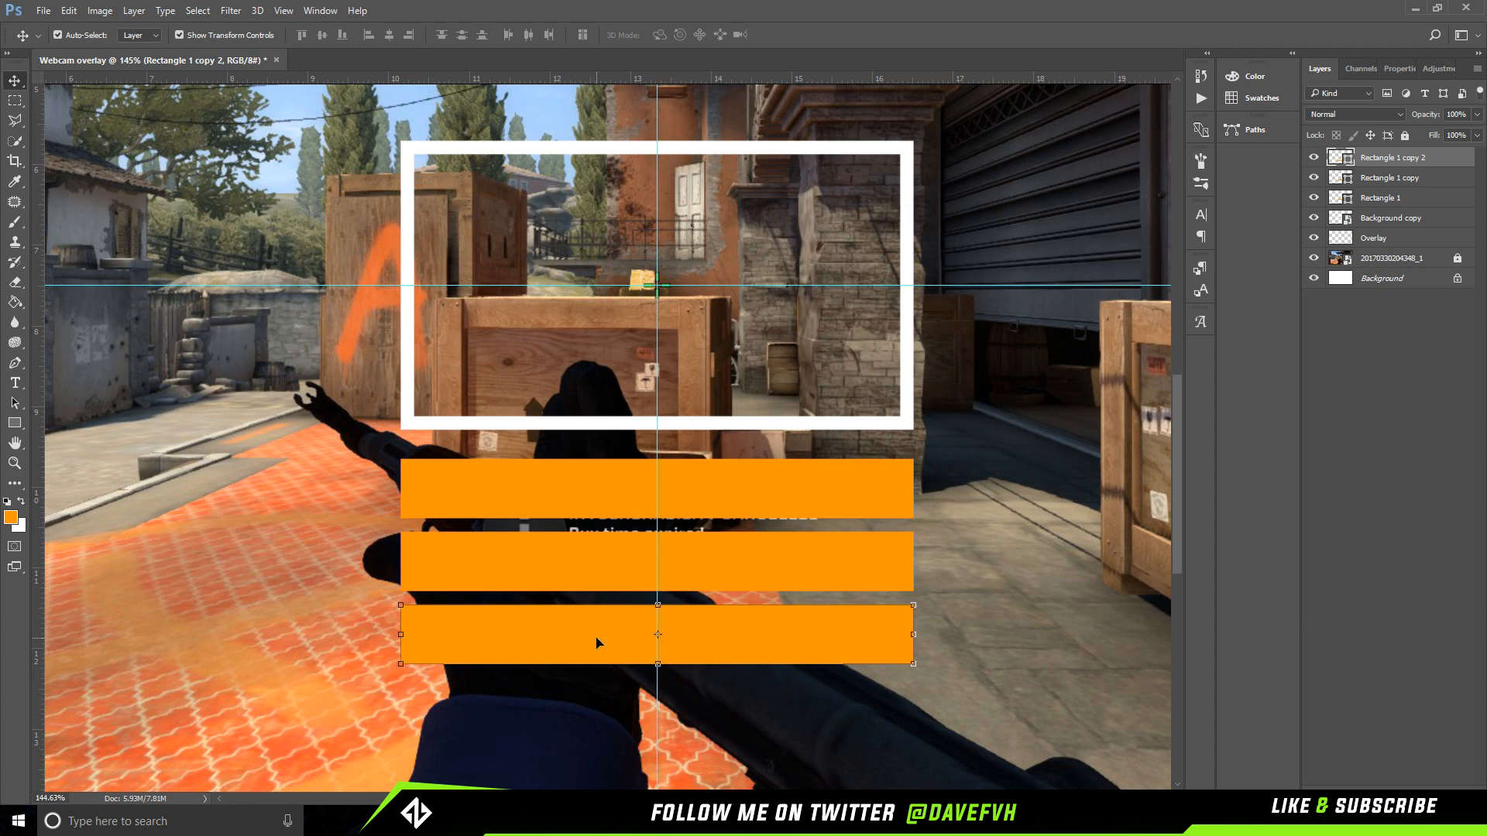
{"action": "scroll", "coordinate": [849, 534], "scroll_direction": "down", "scroll_amount": 3}
{"action": "left_click", "coordinate": [940, 595]}
Select all three orange bars and move them up together until the gap below the frame matches the 0.167 in gaps between them.
{"action": "scroll", "coordinate": [575, 610], "scroll_direction": "down", "scroll_amount": 3}
{"action": "scroll", "coordinate": [600, 482], "scroll_direction": "up", "scroll_amount": 3}
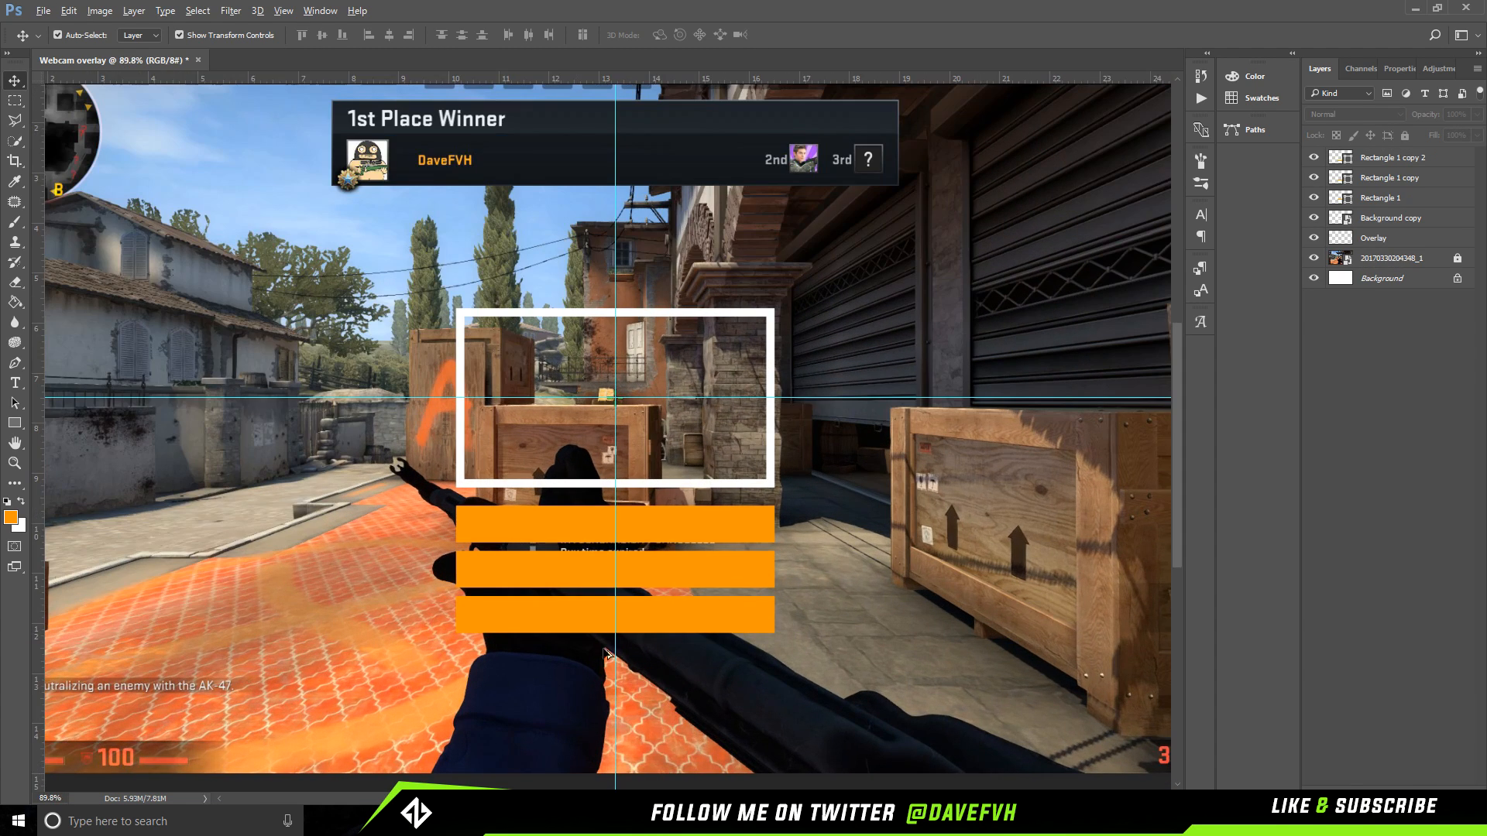
{"action": "left_click", "coordinate": [701, 524]}
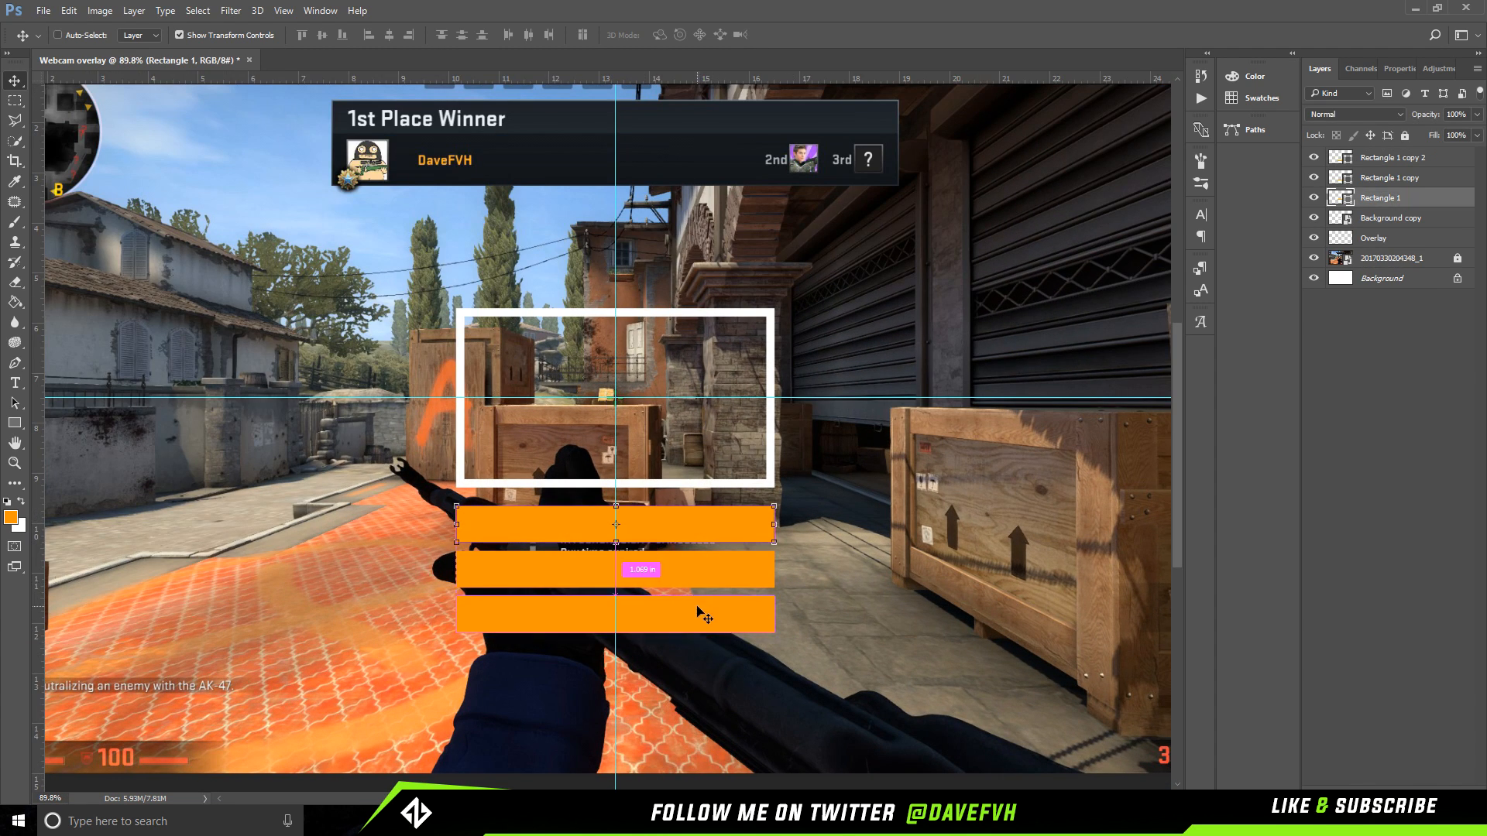
{"action": "left_click", "coordinate": [709, 588]}
{"action": "left_click", "coordinate": [701, 618], "text": "shift"}
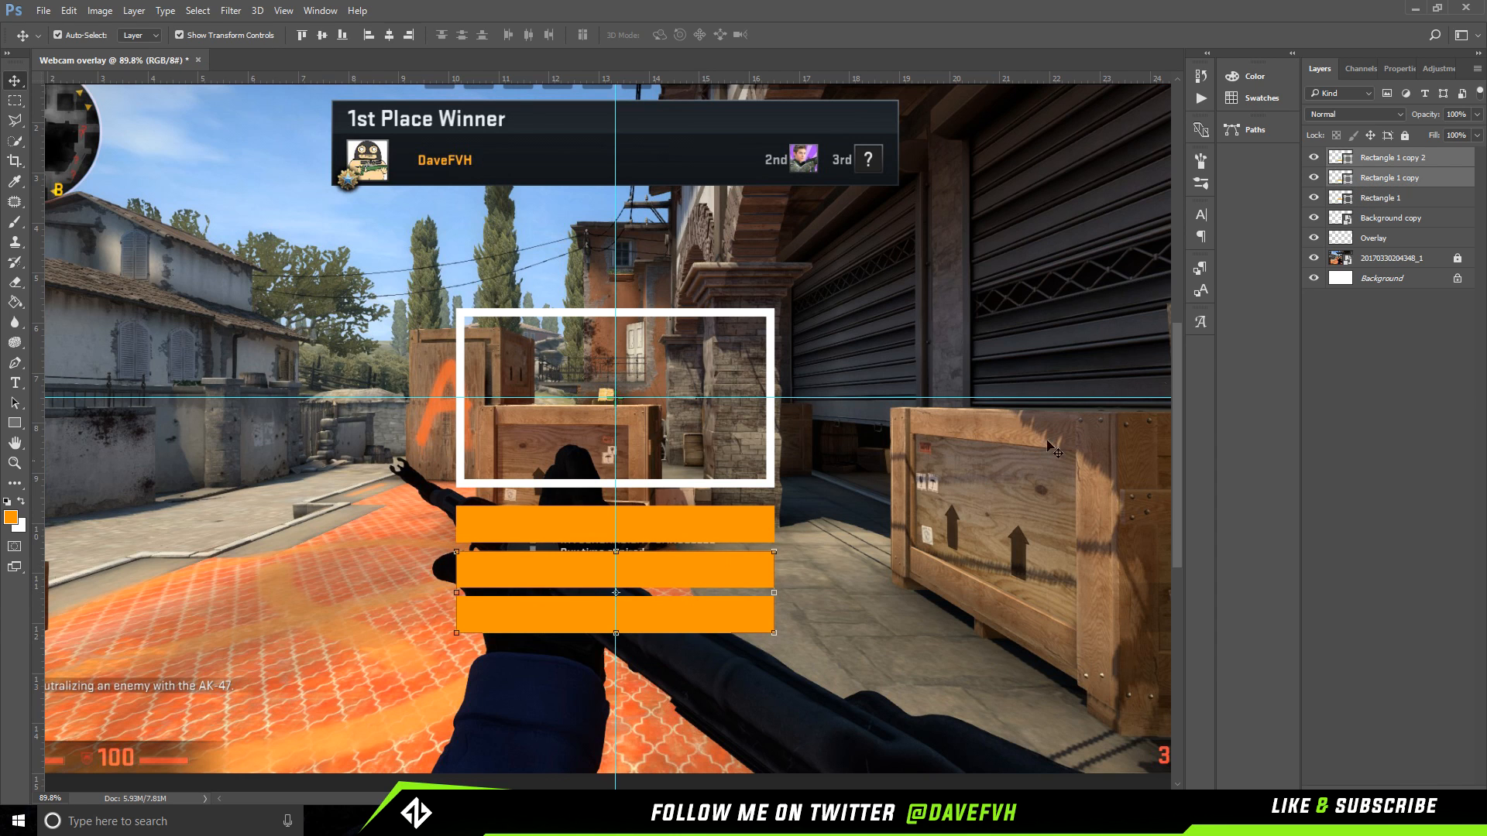
{"action": "left_click", "coordinate": [666, 518], "text": "shift"}
{"action": "scroll", "coordinate": [659, 538], "scroll_direction": "up", "scroll_amount": 4}
{"action": "left_click_drag", "start_coordinate": [673, 521], "coordinate": [683, 492]}
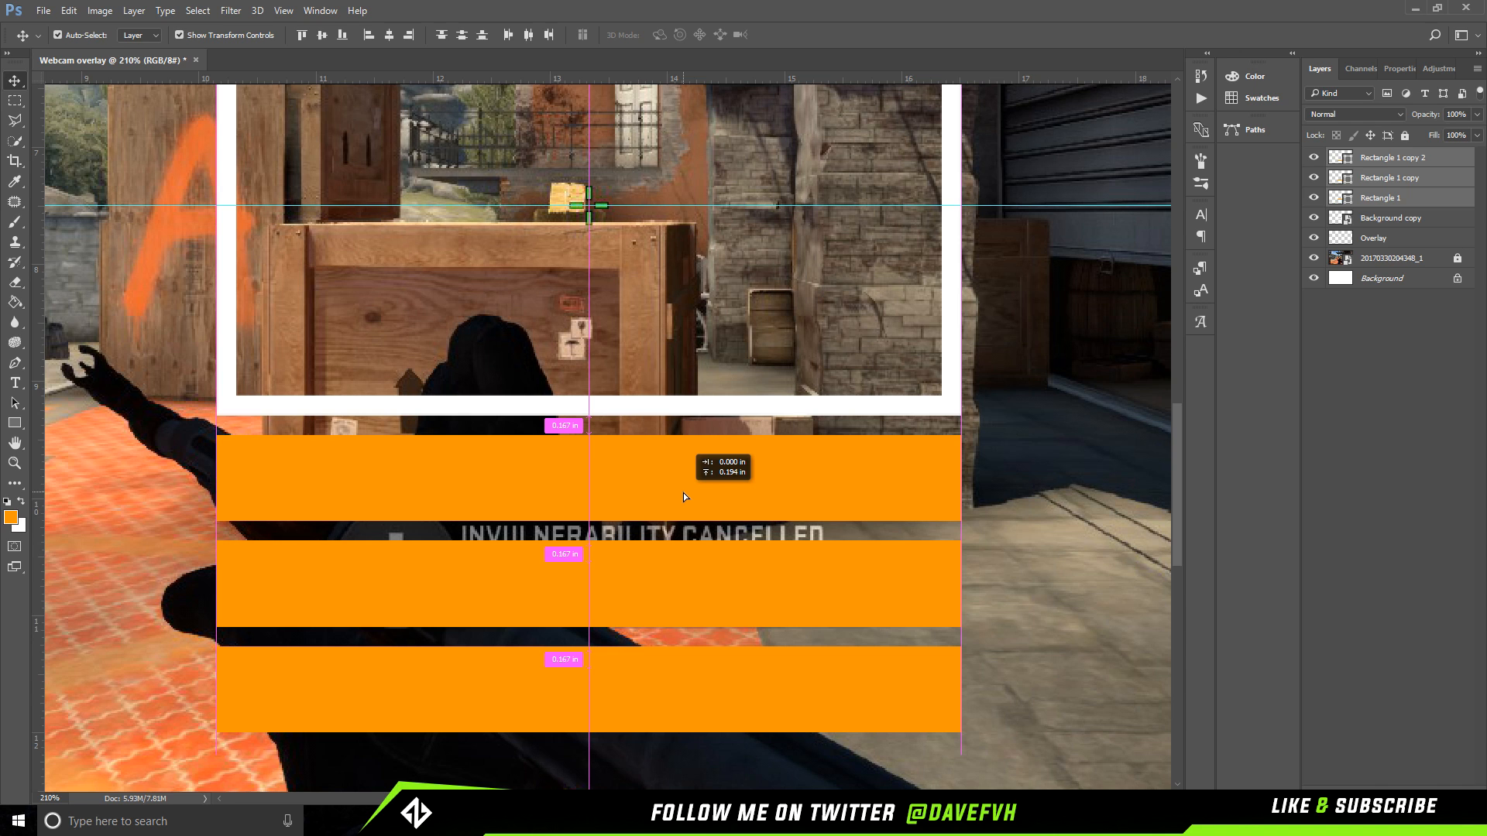
{"action": "left_click_drag", "start_coordinate": [683, 492], "coordinate": [683, 492]}
{"action": "left_click", "coordinate": [1357, 400]}
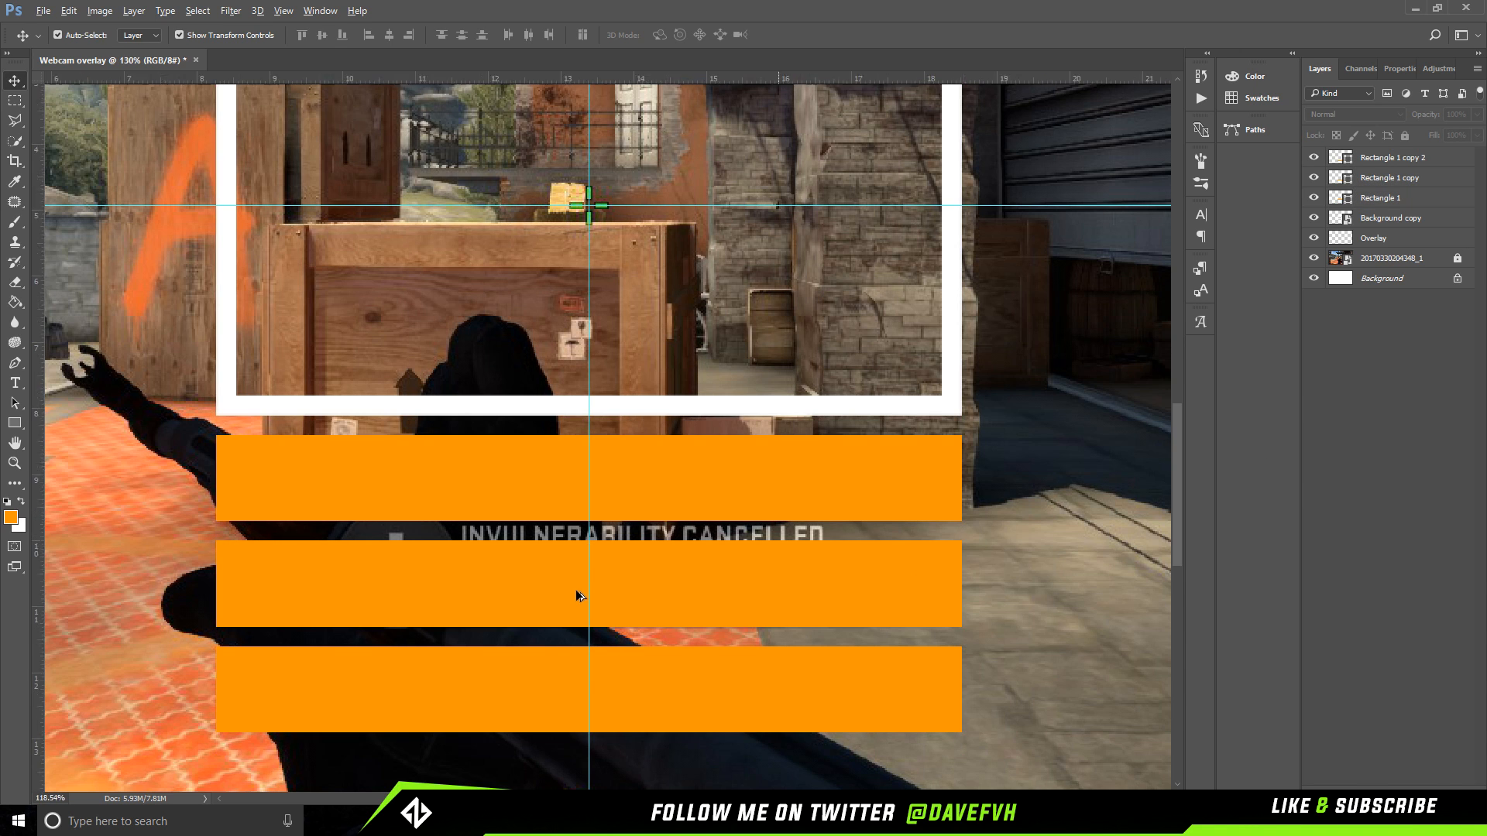
Add a new empty layer above Rectangle 1 copy 2.
{"action": "scroll", "coordinate": [571, 598], "scroll_direction": "down", "scroll_amount": 7}
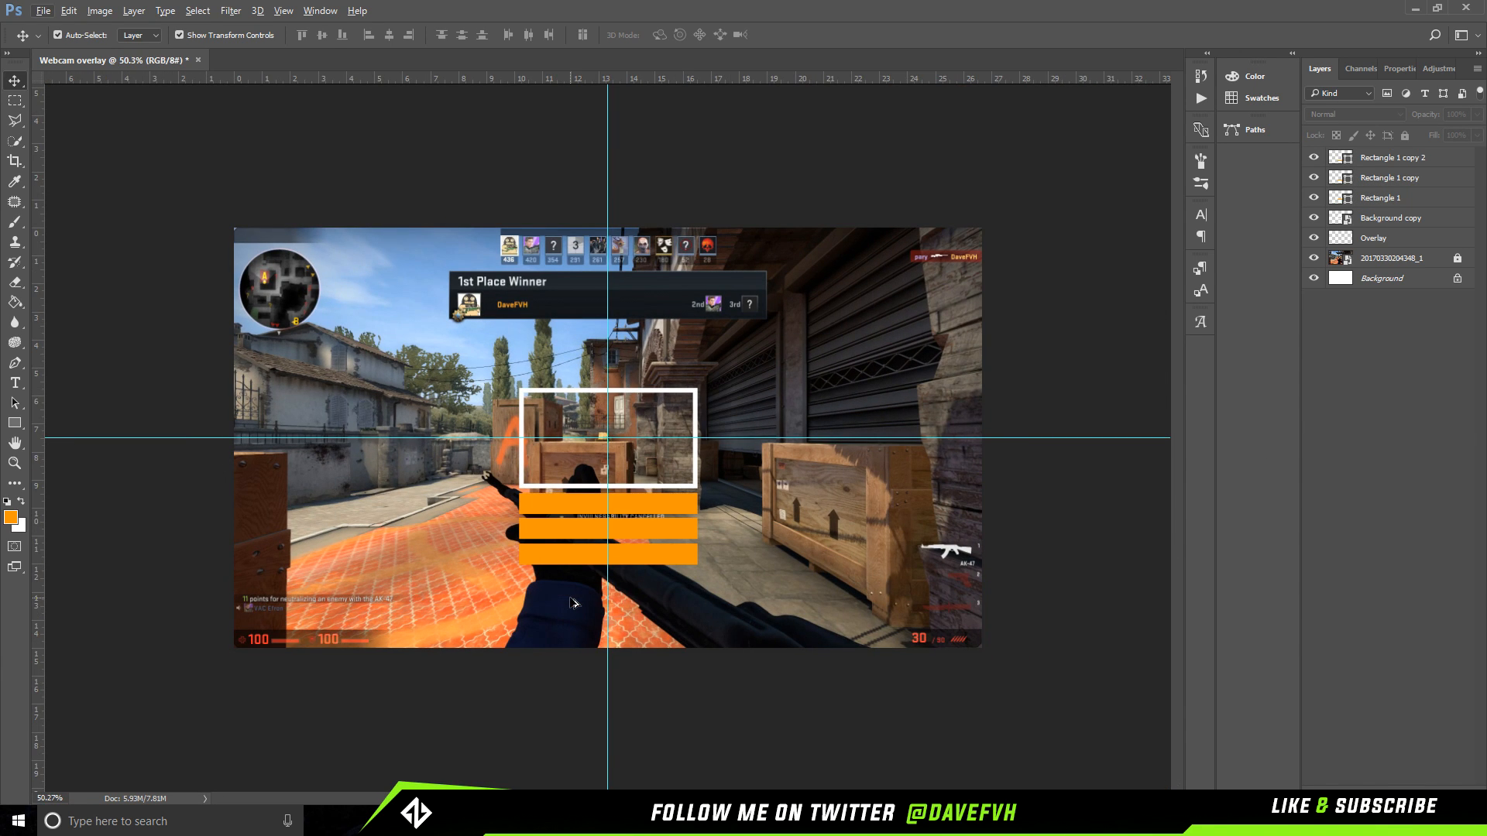
{"action": "scroll", "coordinate": [617, 539], "scroll_direction": "up", "scroll_amount": 7}
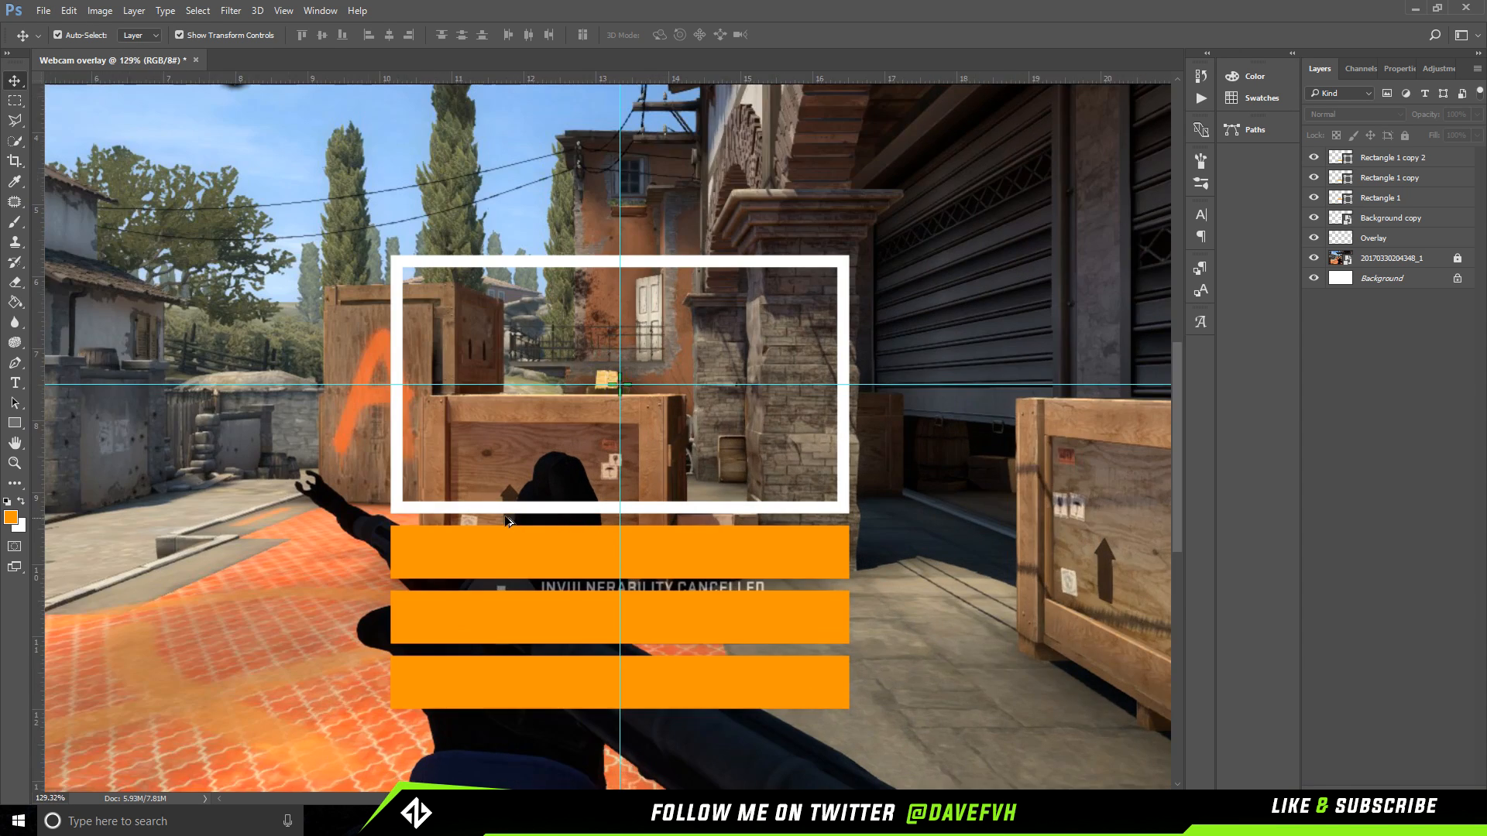
{"action": "scroll", "coordinate": [419, 523], "scroll_direction": "up", "scroll_amount": 2}
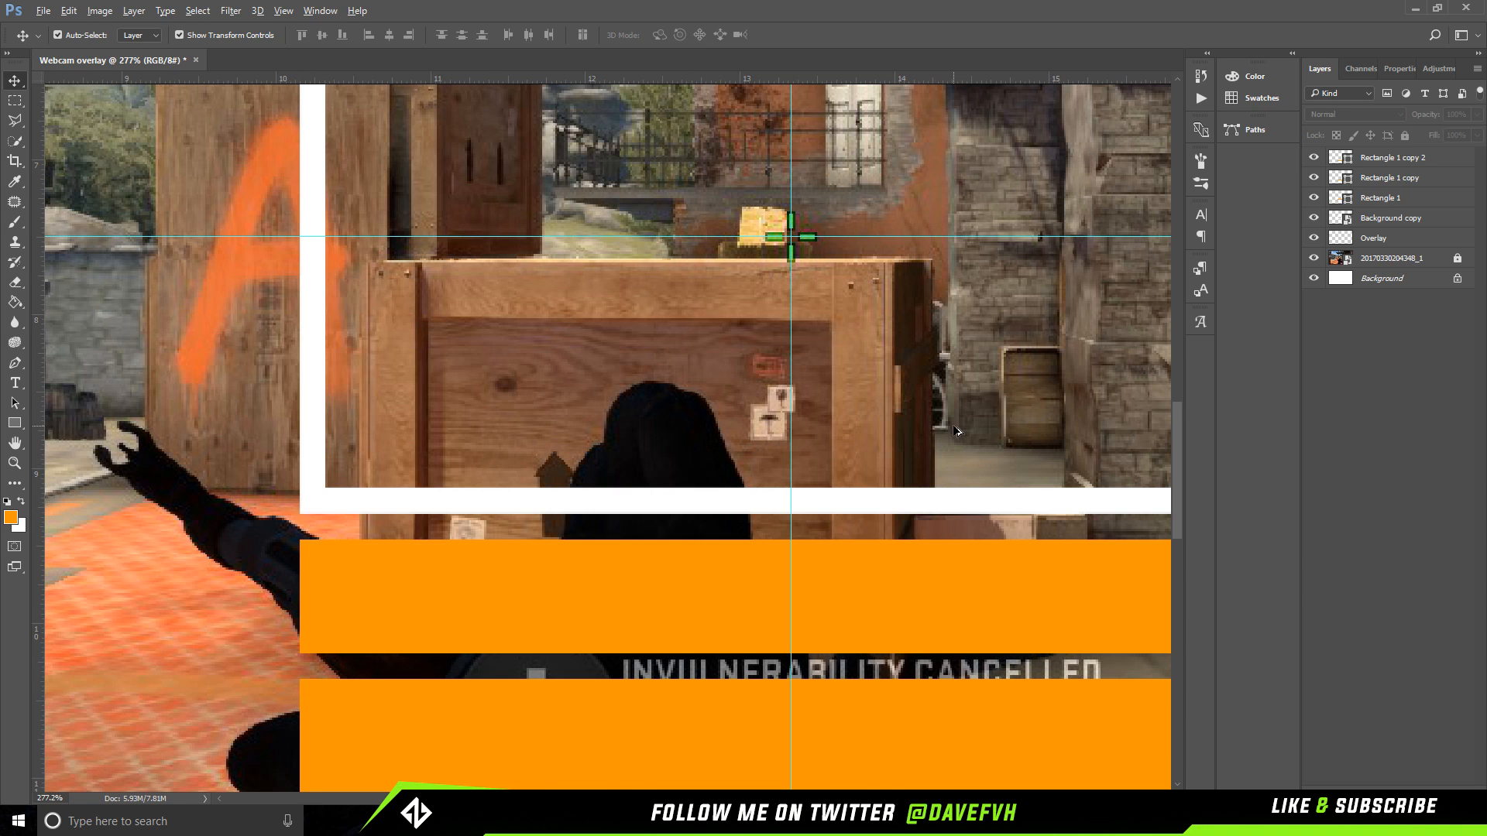
{"action": "left_click", "coordinate": [1429, 161]}
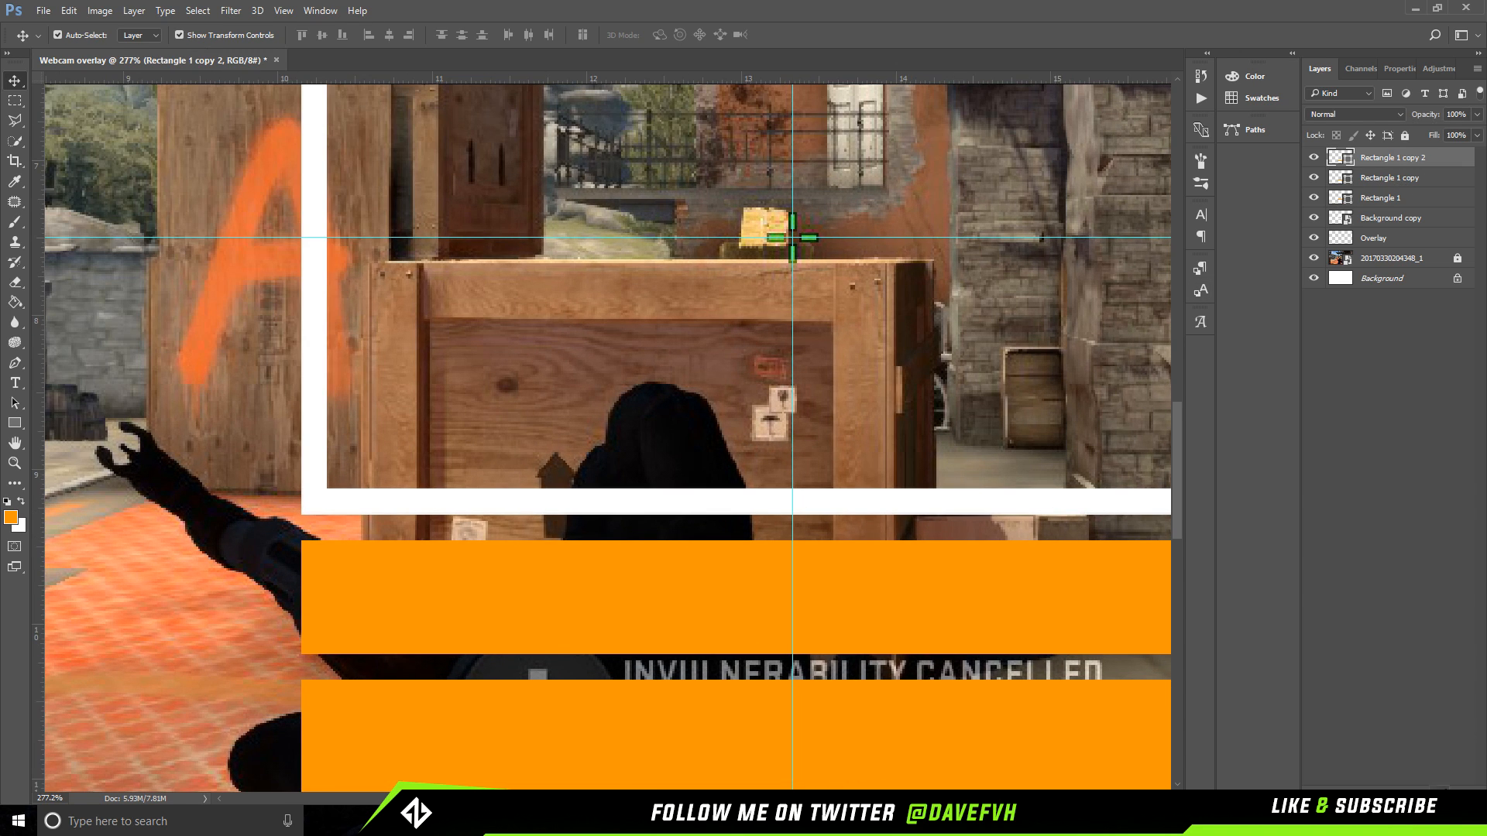
{"action": "left_click", "coordinate": [1439, 796]}
{"action": "scroll", "coordinate": [785, 579], "scroll_direction": "down", "scroll_amount": 5}
{"action": "scroll", "coordinate": [759, 587], "scroll_direction": "up", "scroll_amount": 6}
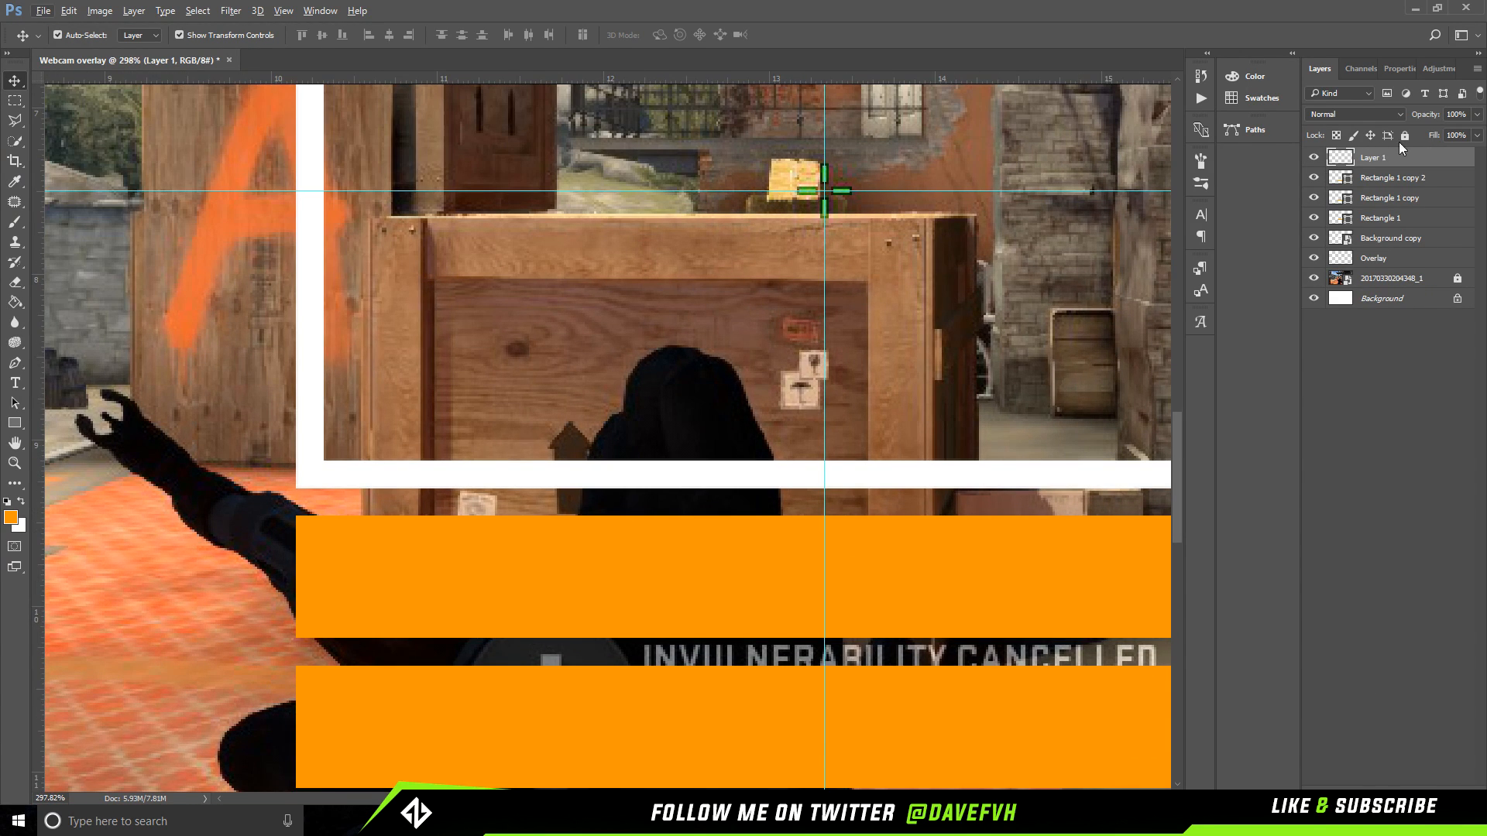
{"action": "scroll", "coordinate": [354, 476], "scroll_direction": "up", "scroll_amount": 2}
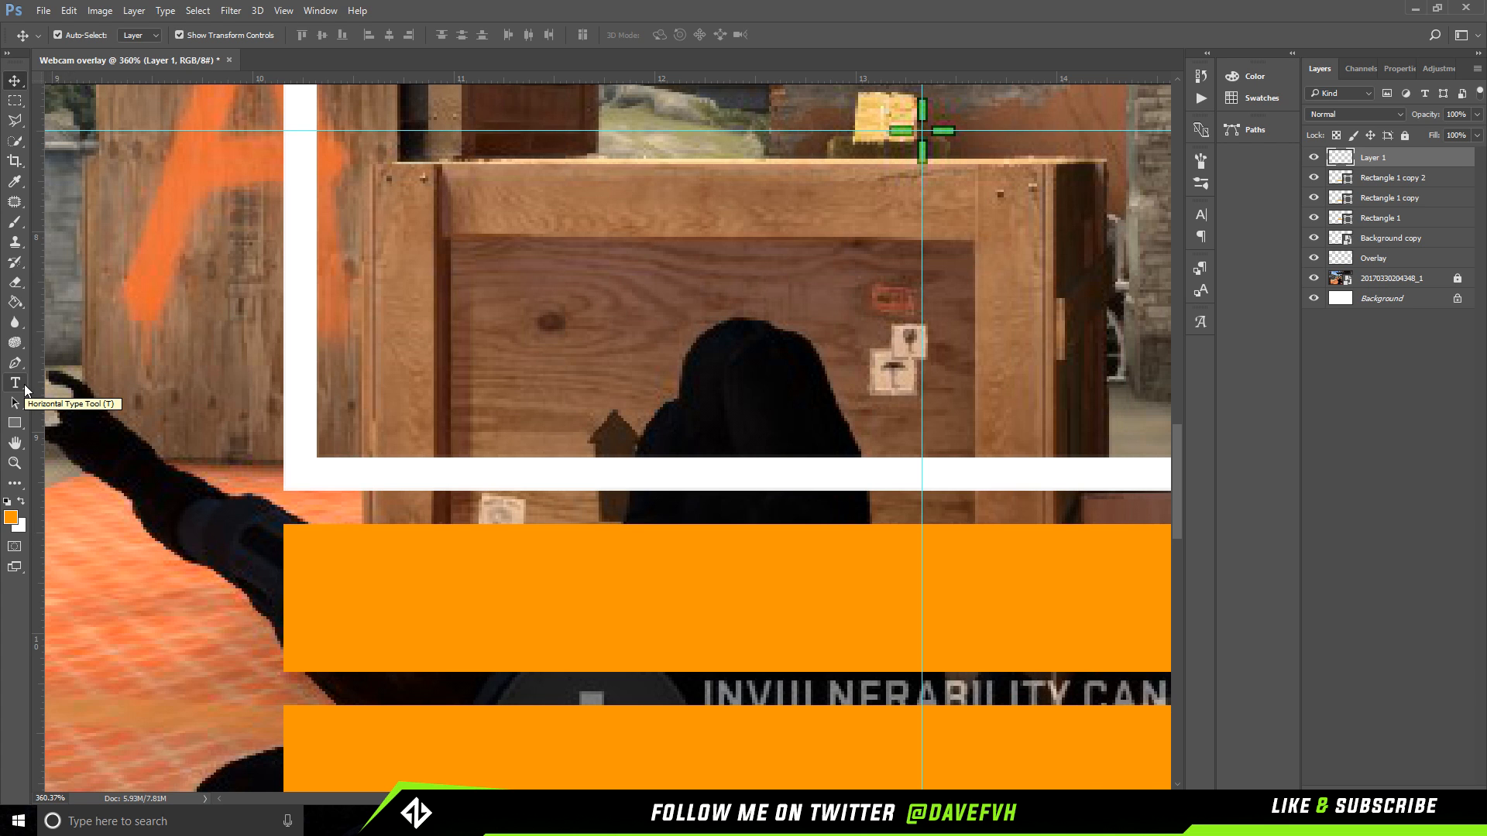
Make a Polygonal Lasso selection from the frame's bottom-left corner, diagonally inward, across to the vertical centre guide and back along the bottom edge.
{"action": "left_click", "coordinate": [17, 122]}
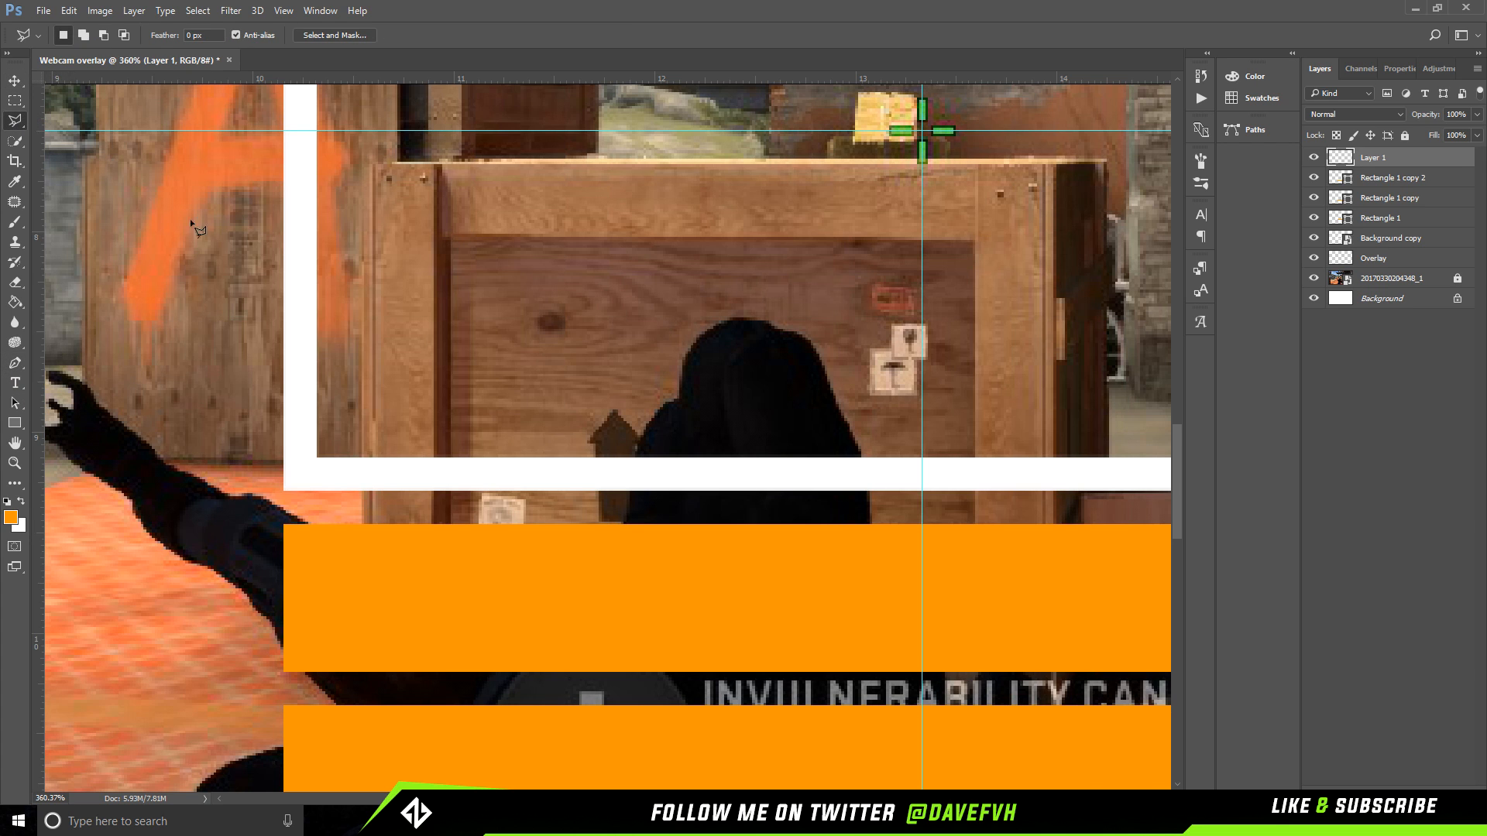
{"action": "scroll", "coordinate": [332, 531], "scroll_direction": "up", "scroll_amount": 3}
{"action": "left_click", "coordinate": [249, 471]}
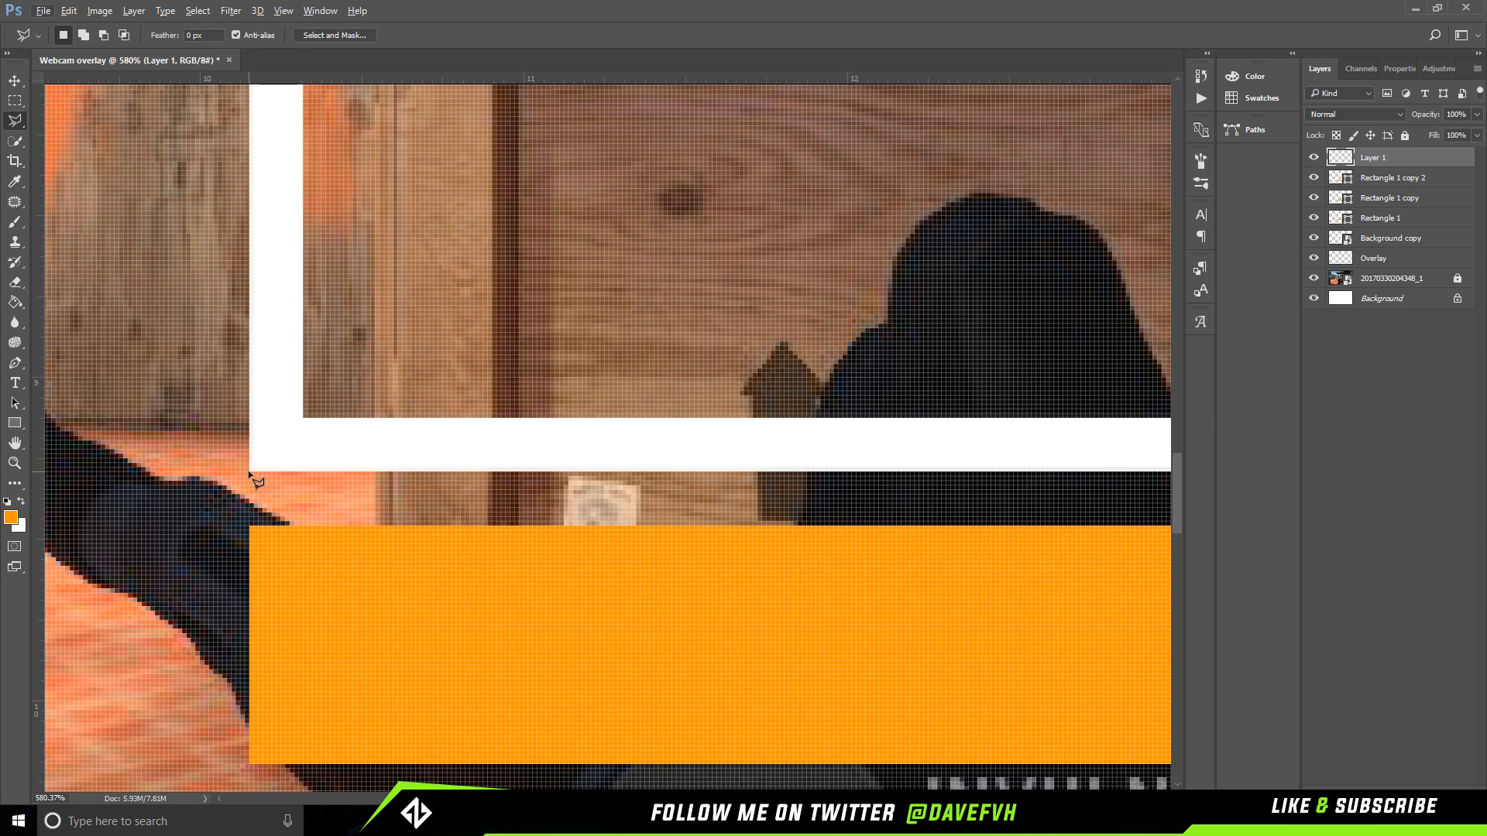
{"action": "left_click", "coordinate": [457, 309], "text": "shift"}
{"action": "scroll", "coordinate": [841, 309], "scroll_direction": "right", "scroll_amount": 7}
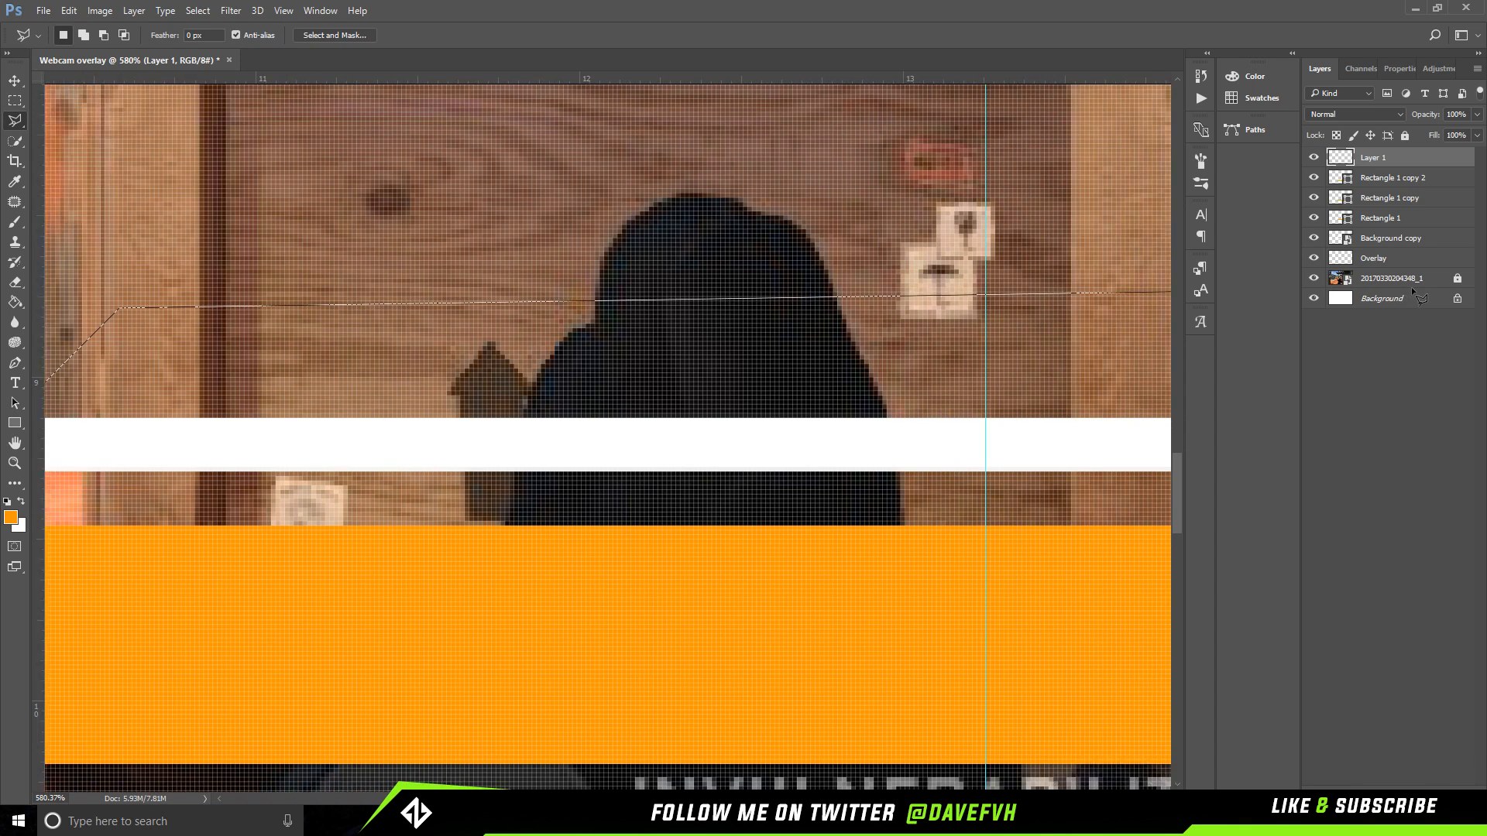
{"action": "left_click", "coordinate": [759, 309]}
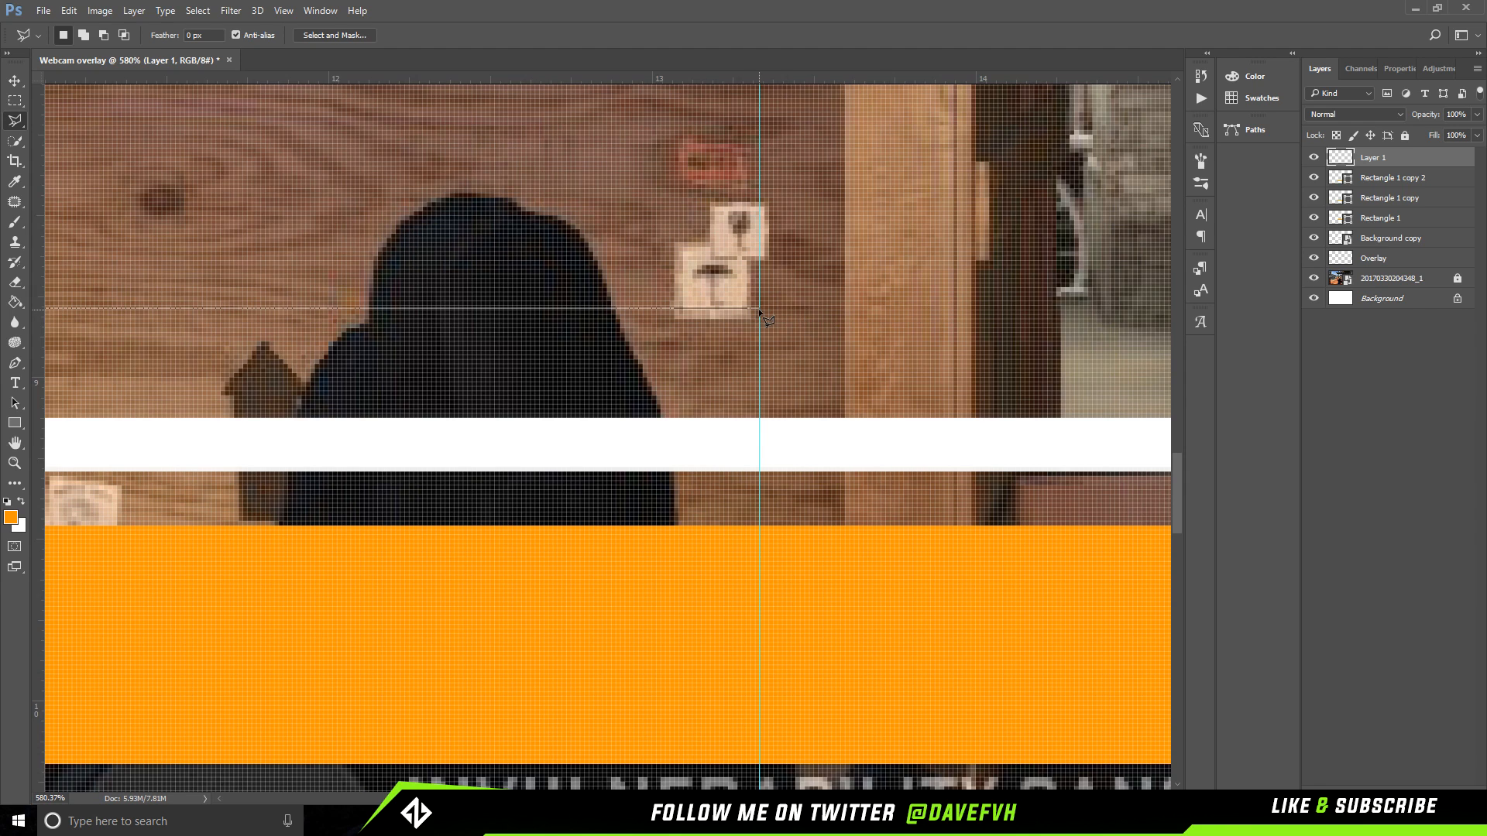
{"action": "left_click", "coordinate": [759, 471]}
{"action": "scroll", "coordinate": [759, 471], "scroll_direction": "left", "scroll_amount": 7}
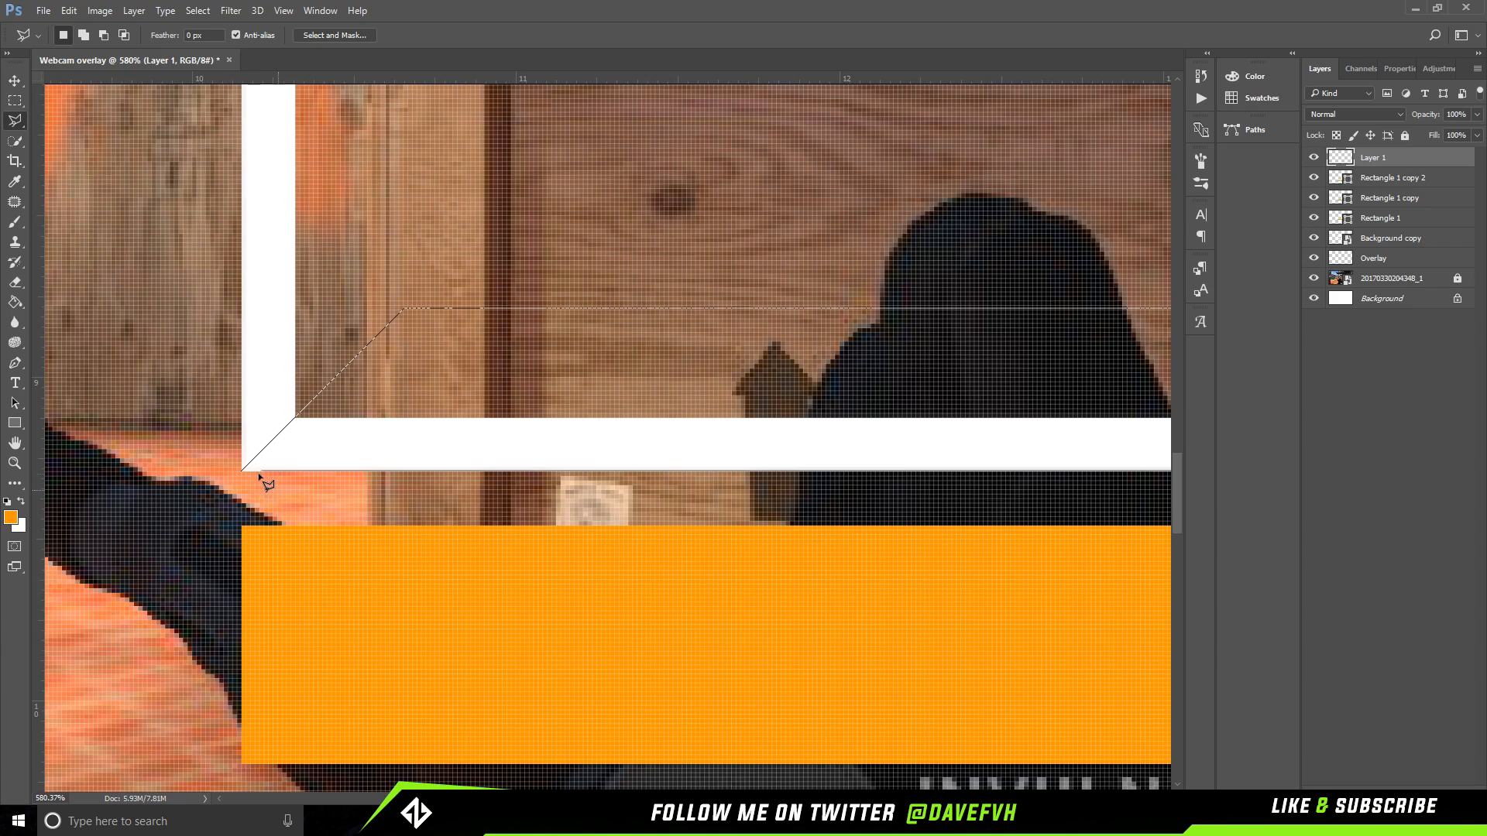
{"action": "left_click", "coordinate": [244, 473]}
{"action": "scroll", "coordinate": [496, 433], "scroll_direction": "down", "scroll_amount": 6}
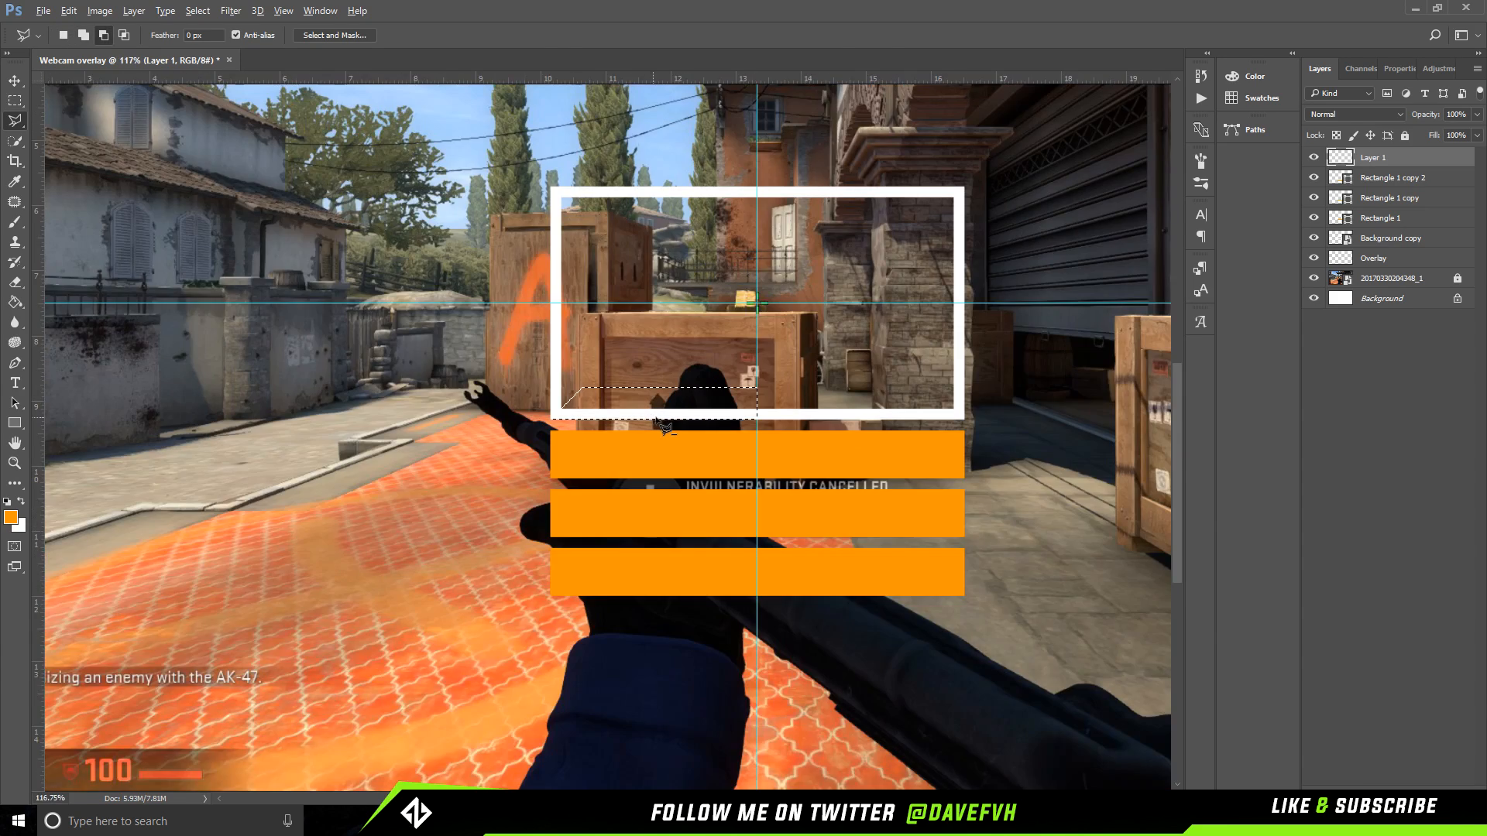
Fill the angled selection with the orange foreground colour on Layer 1 using the Paint Bucket, then clear the selection.
{"action": "scroll", "coordinate": [817, 435], "scroll_direction": "up", "scroll_amount": 3}
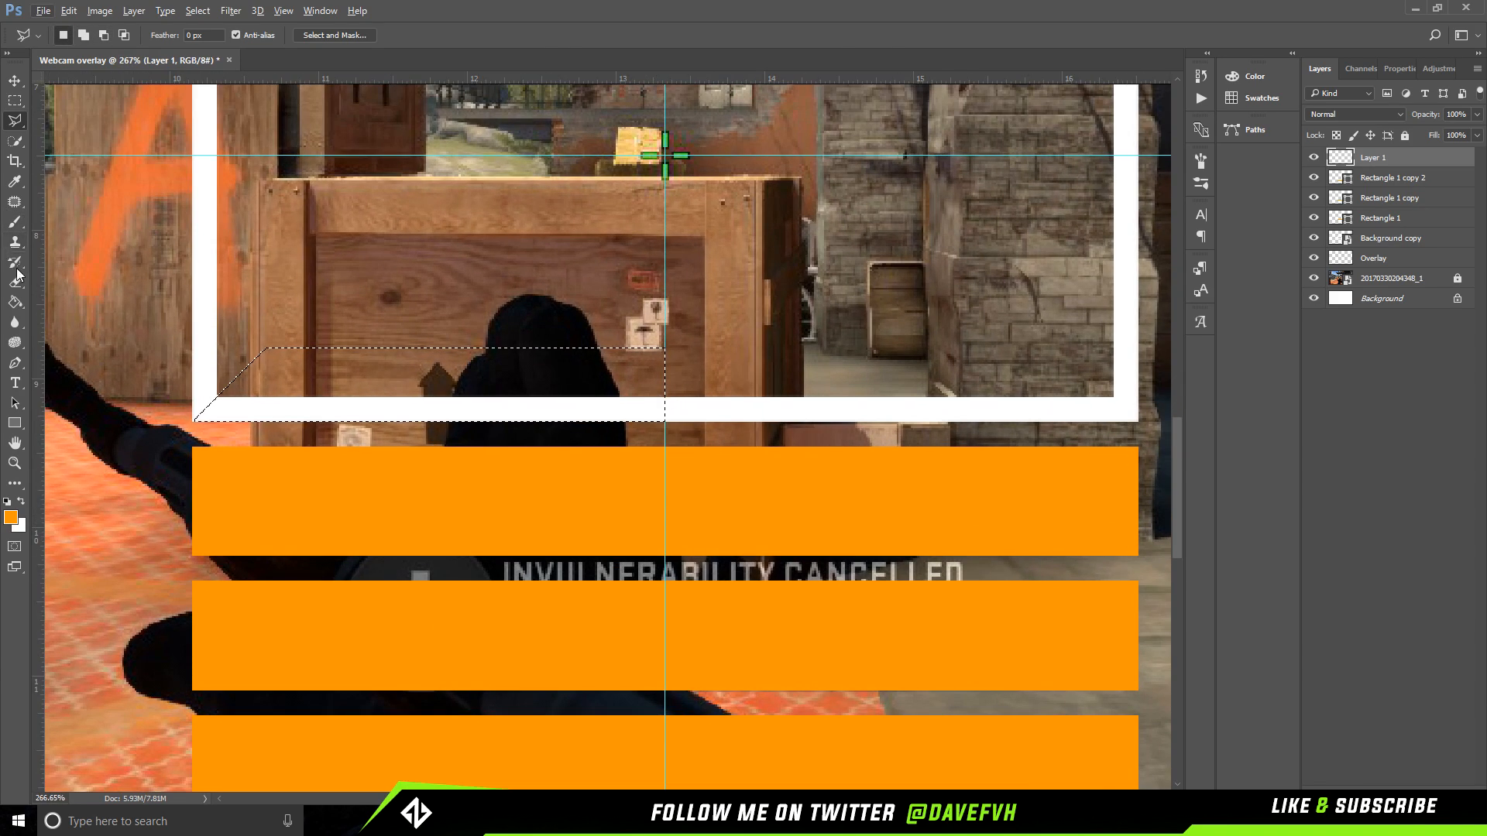
{"action": "left_click", "coordinate": [17, 302]}
{"action": "left_click", "coordinate": [494, 374]}
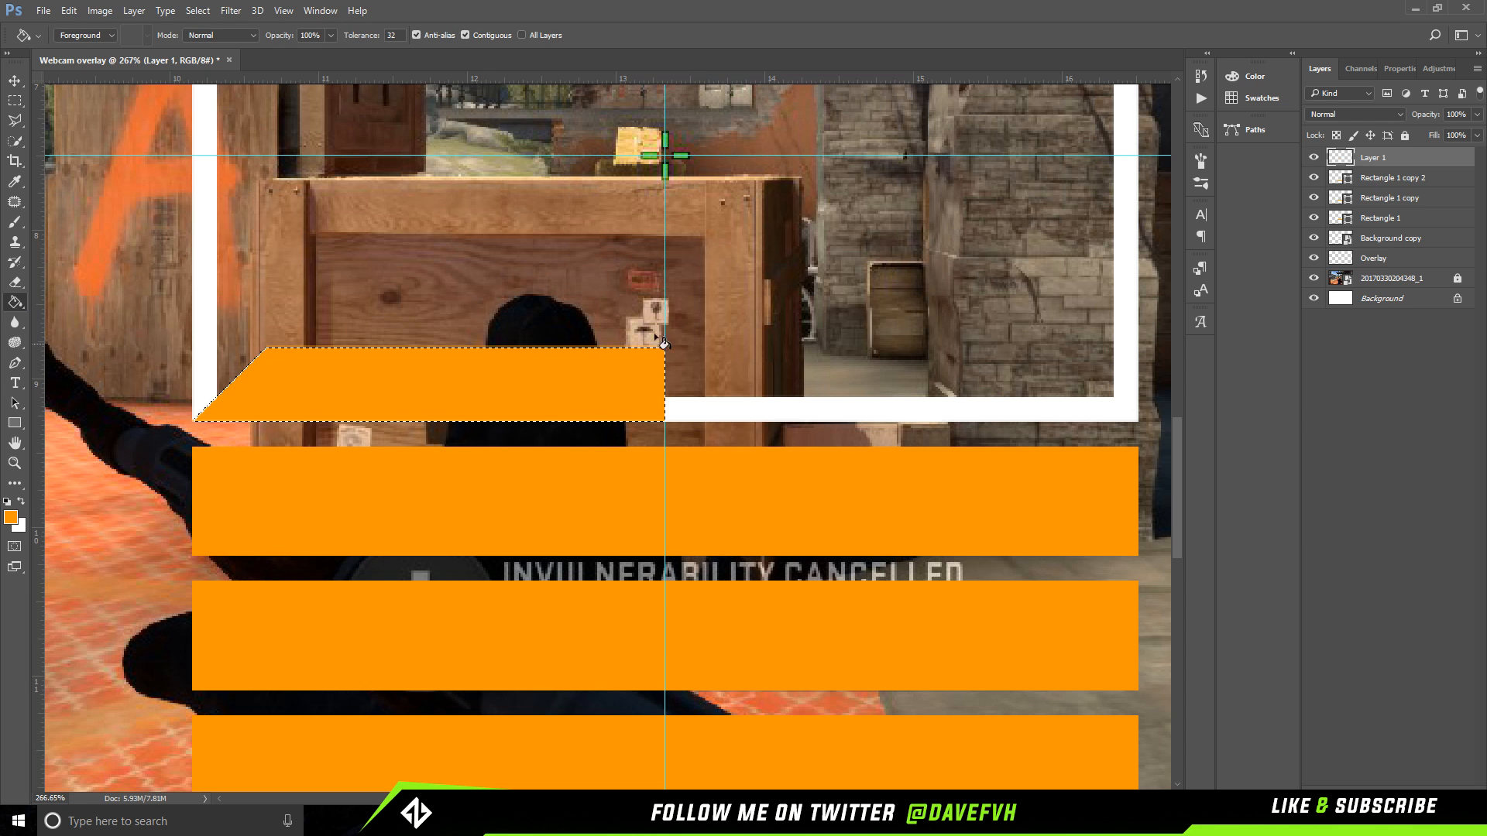
{"action": "left_click", "coordinate": [10, 99]}
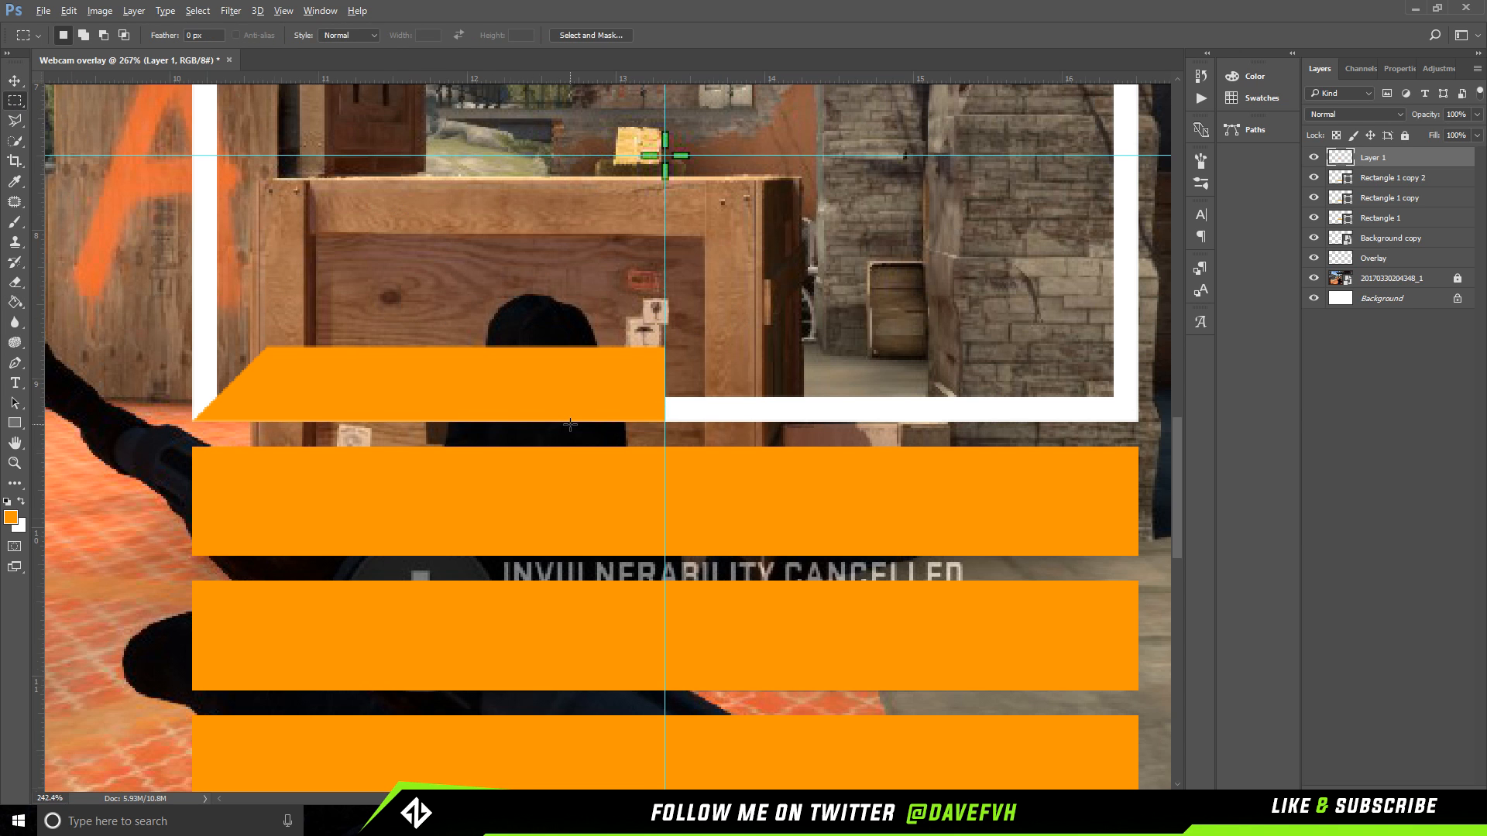
{"action": "scroll", "coordinate": [570, 425], "scroll_direction": "down", "scroll_amount": 4}
{"action": "scroll", "coordinate": [628, 419], "scroll_direction": "up", "scroll_amount": 2}
{"action": "scroll", "coordinate": [654, 410], "scroll_direction": "down", "scroll_amount": 3}
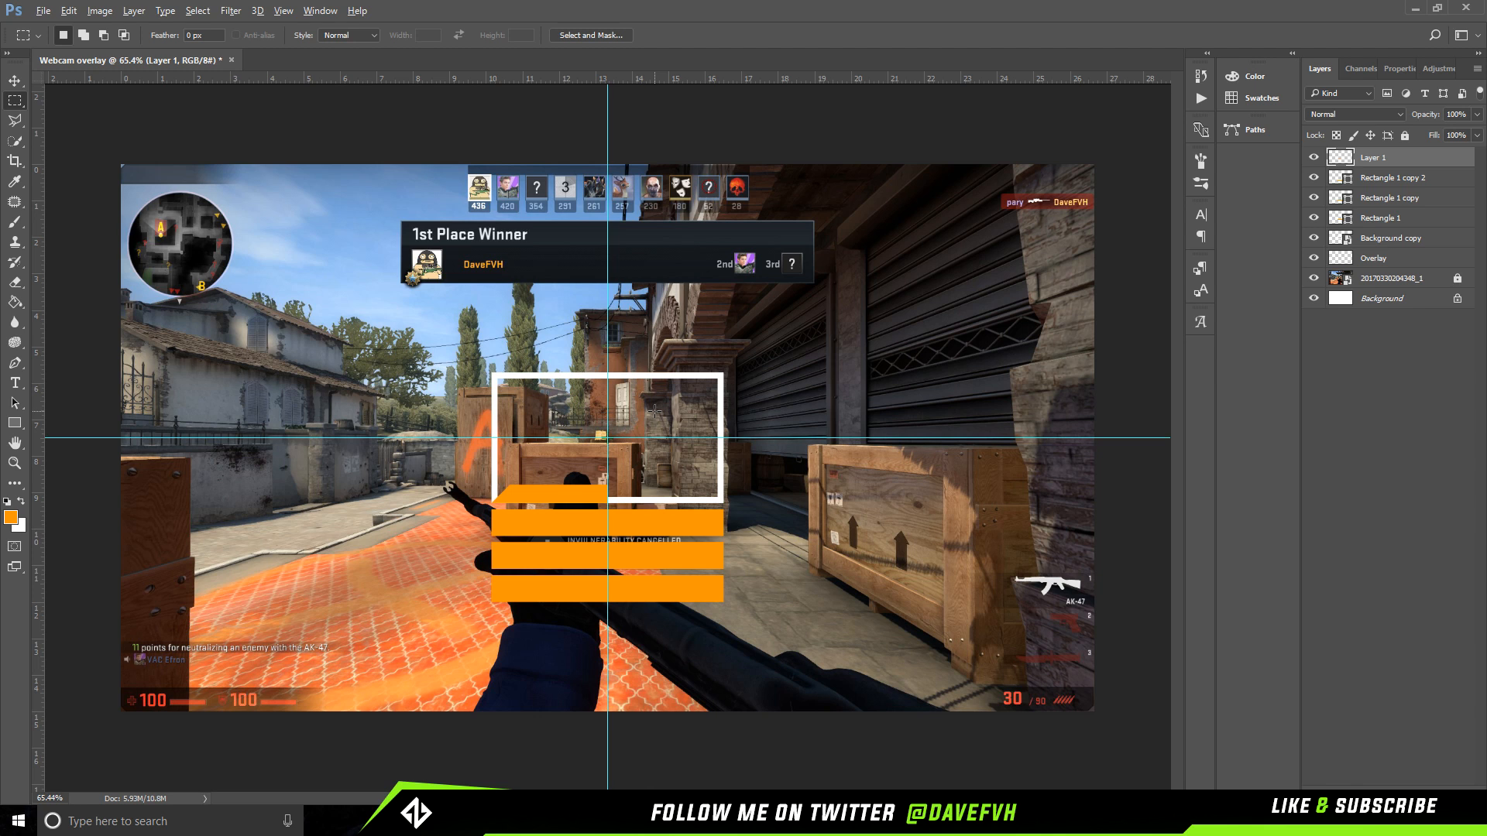
{"action": "scroll", "coordinate": [654, 411], "scroll_direction": "up", "scroll_amount": 3}
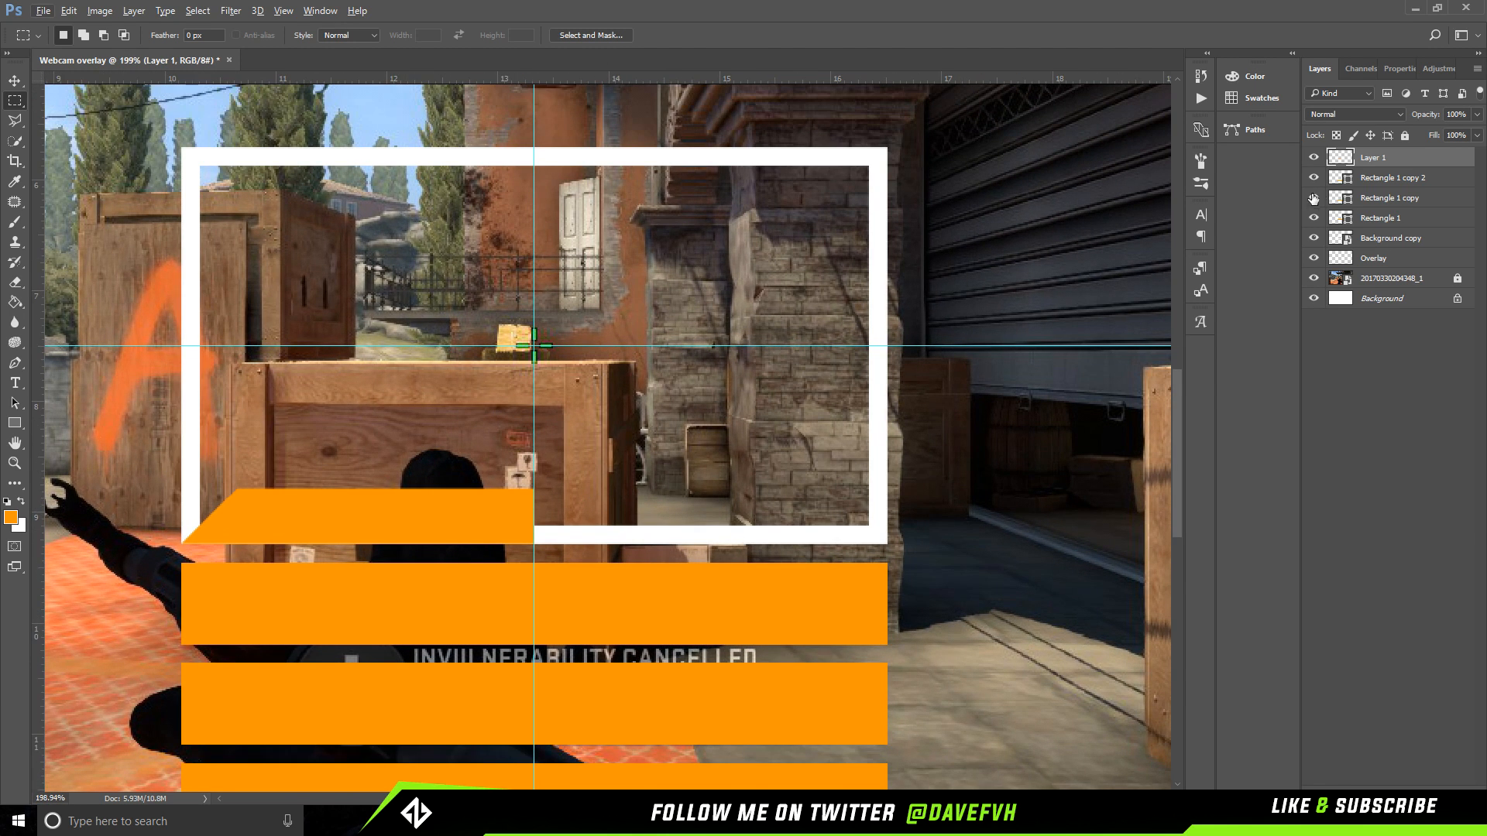
{"action": "left_click", "coordinate": [15, 80]}
{"action": "scroll", "coordinate": [482, 501], "scroll_direction": "up", "scroll_amount": 1}
{"action": "left_click_drag", "start_coordinate": [440, 521], "coordinate": [734, 356], "text": "alt"}
{"action": "key", "text": "ctrl+t"}
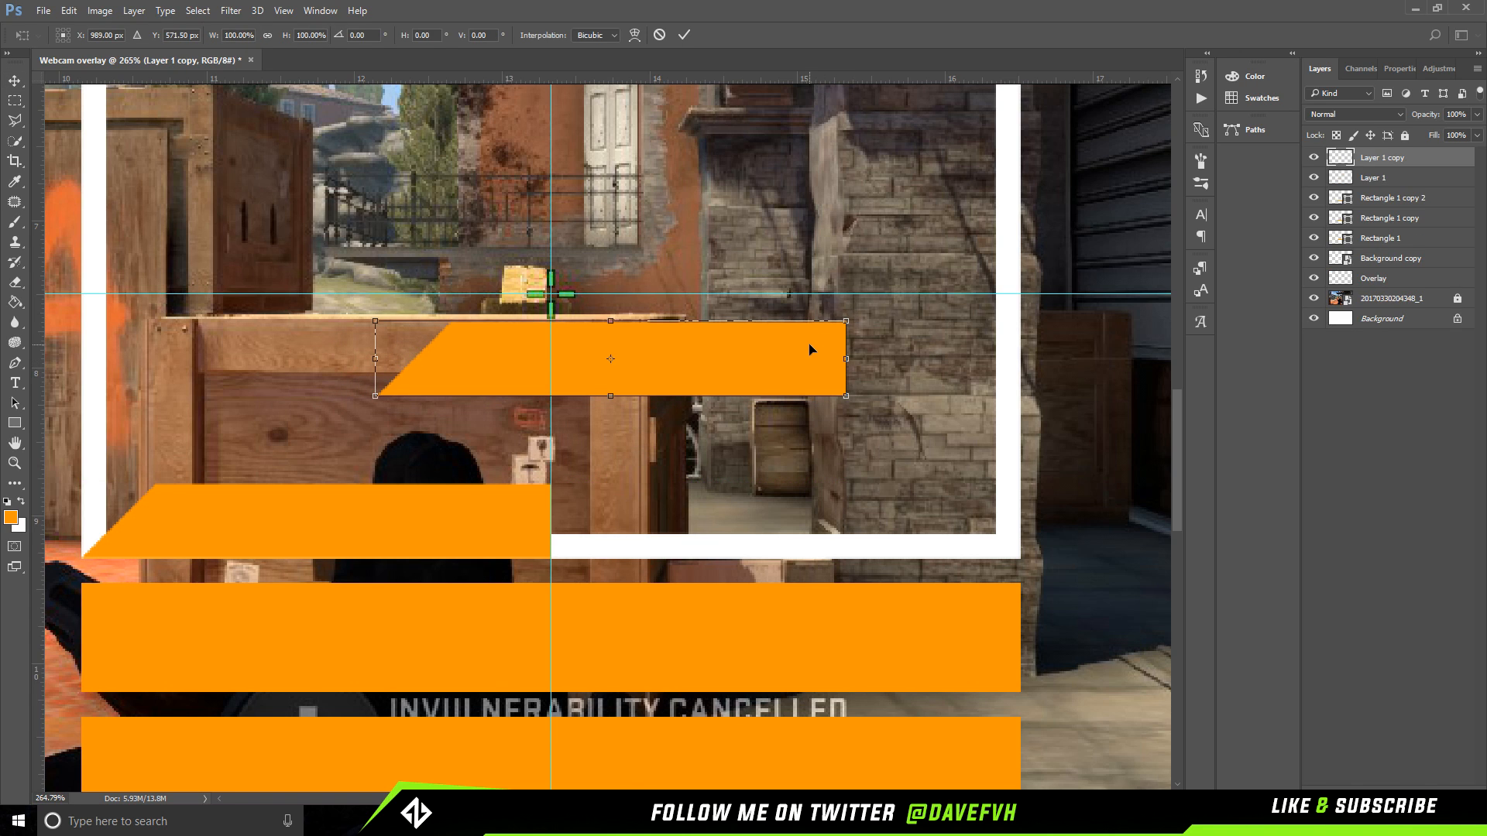
{"action": "key", "text": "Escape"}
{"action": "key", "text": "Delete"}
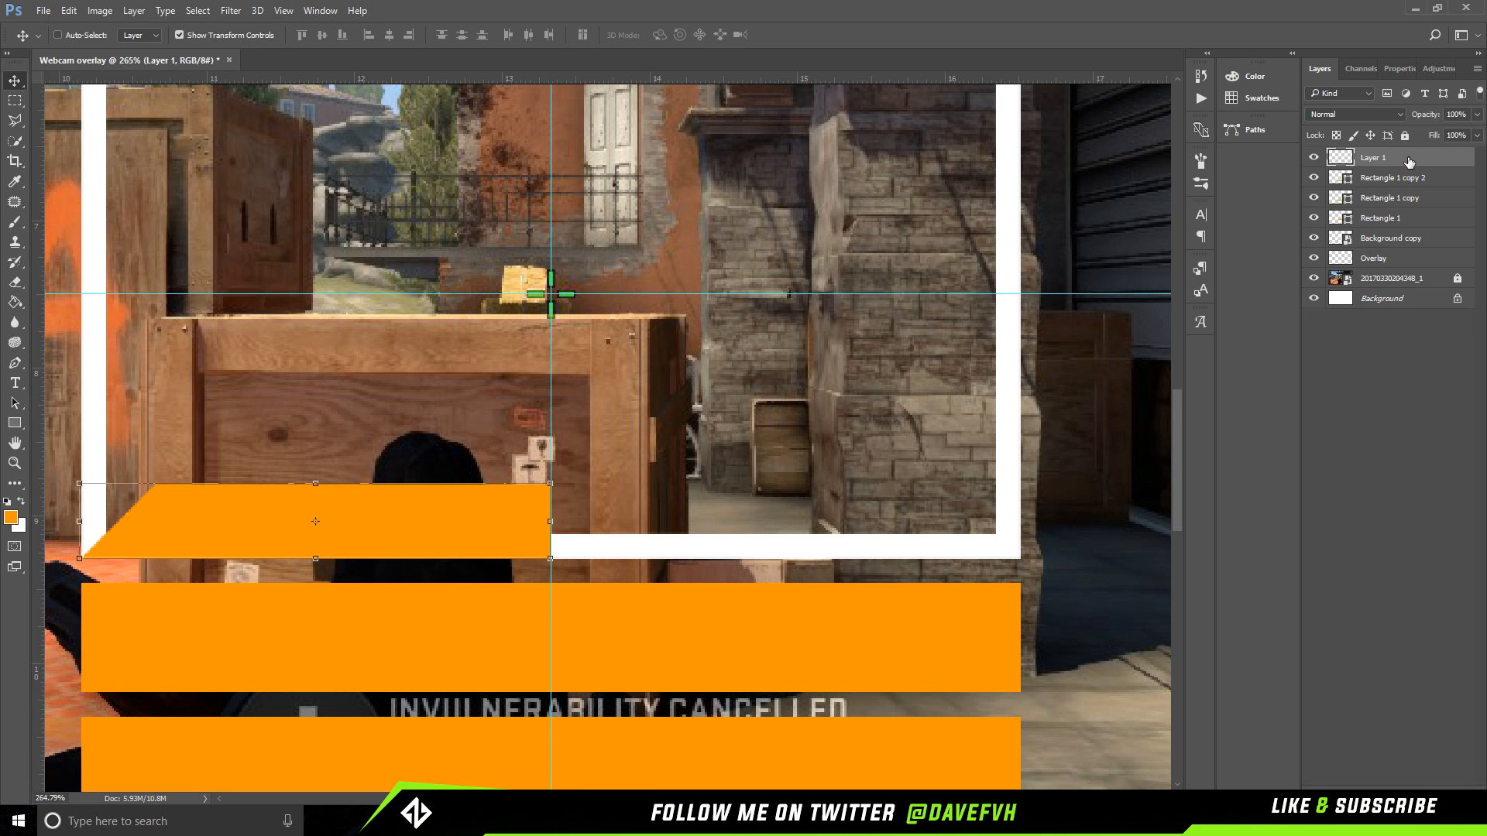
Duplicate Layer 1, flip the copy horizontally and place it against the vertical centre guide to complete the symmetrical orange banner.
{"action": "key", "text": "ctrl+j"}
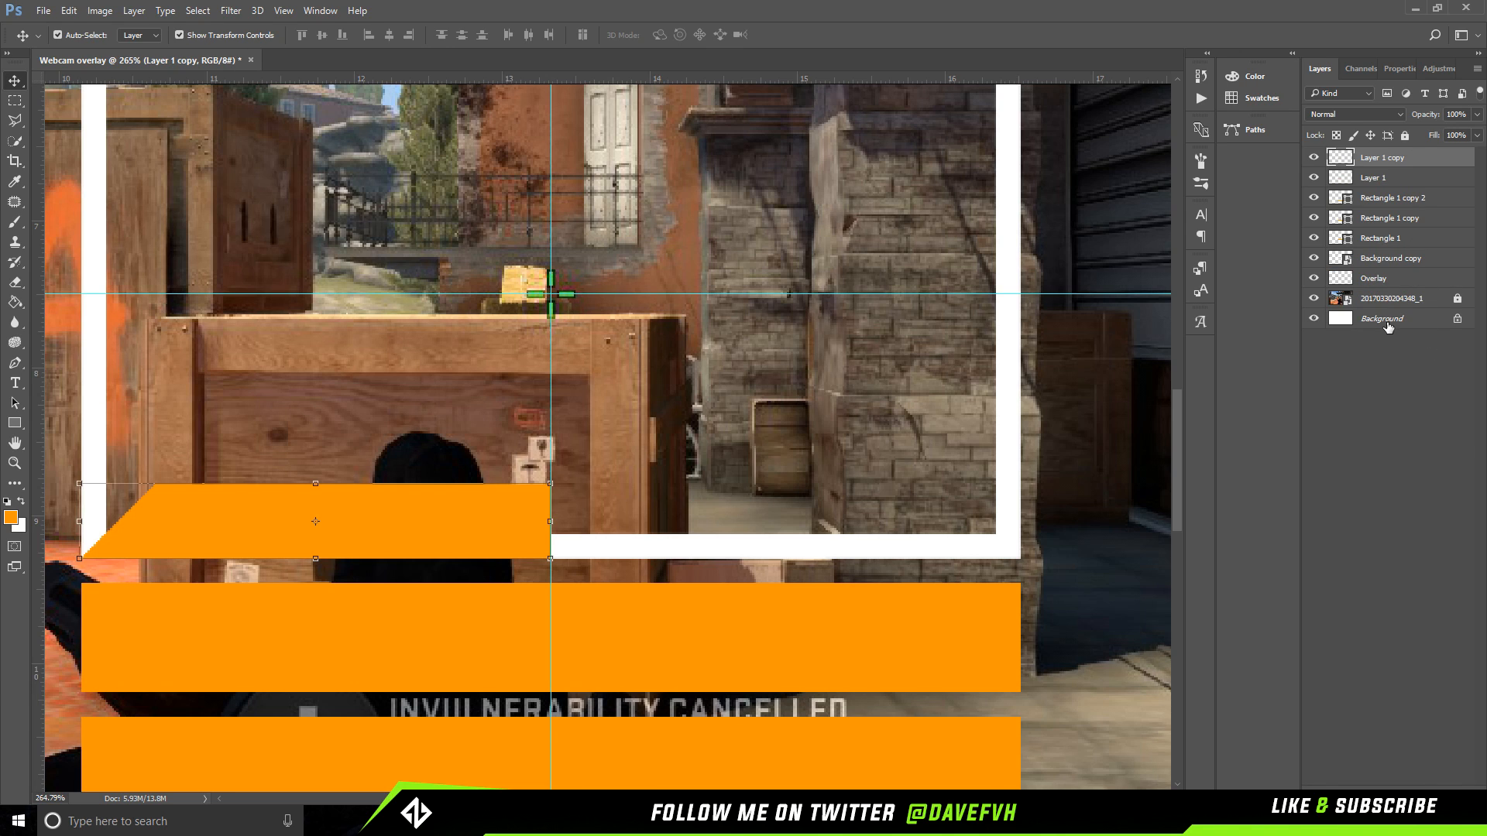
{"action": "left_click", "coordinate": [1388, 327]}
{"action": "left_click", "coordinate": [1403, 160]}
{"action": "key", "text": "ctrl+t"}
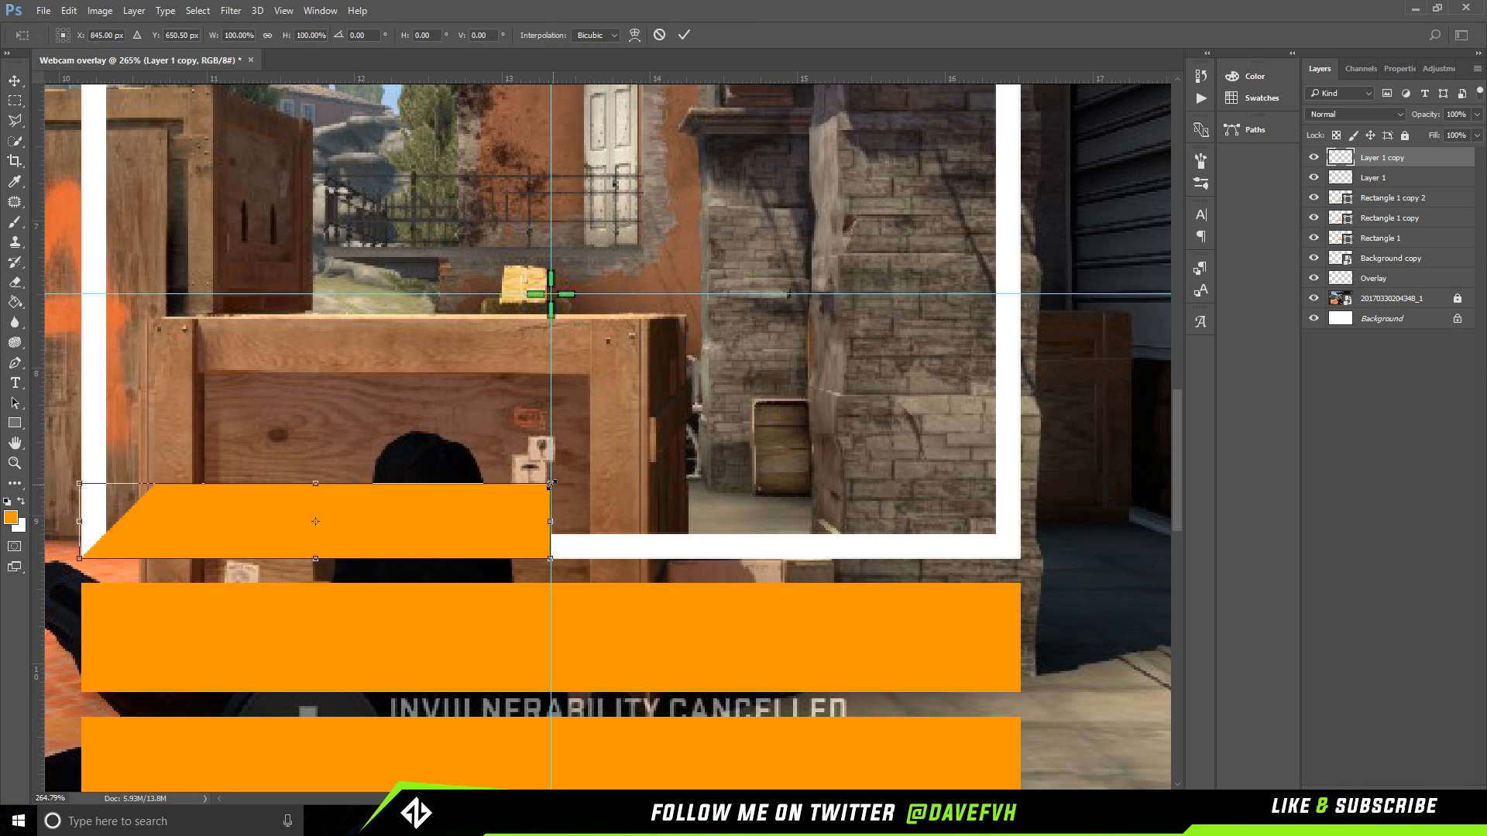
{"action": "left_click_drag", "start_coordinate": [495, 529], "coordinate": [697, 405]}
{"action": "right_click", "coordinate": [679, 413]}
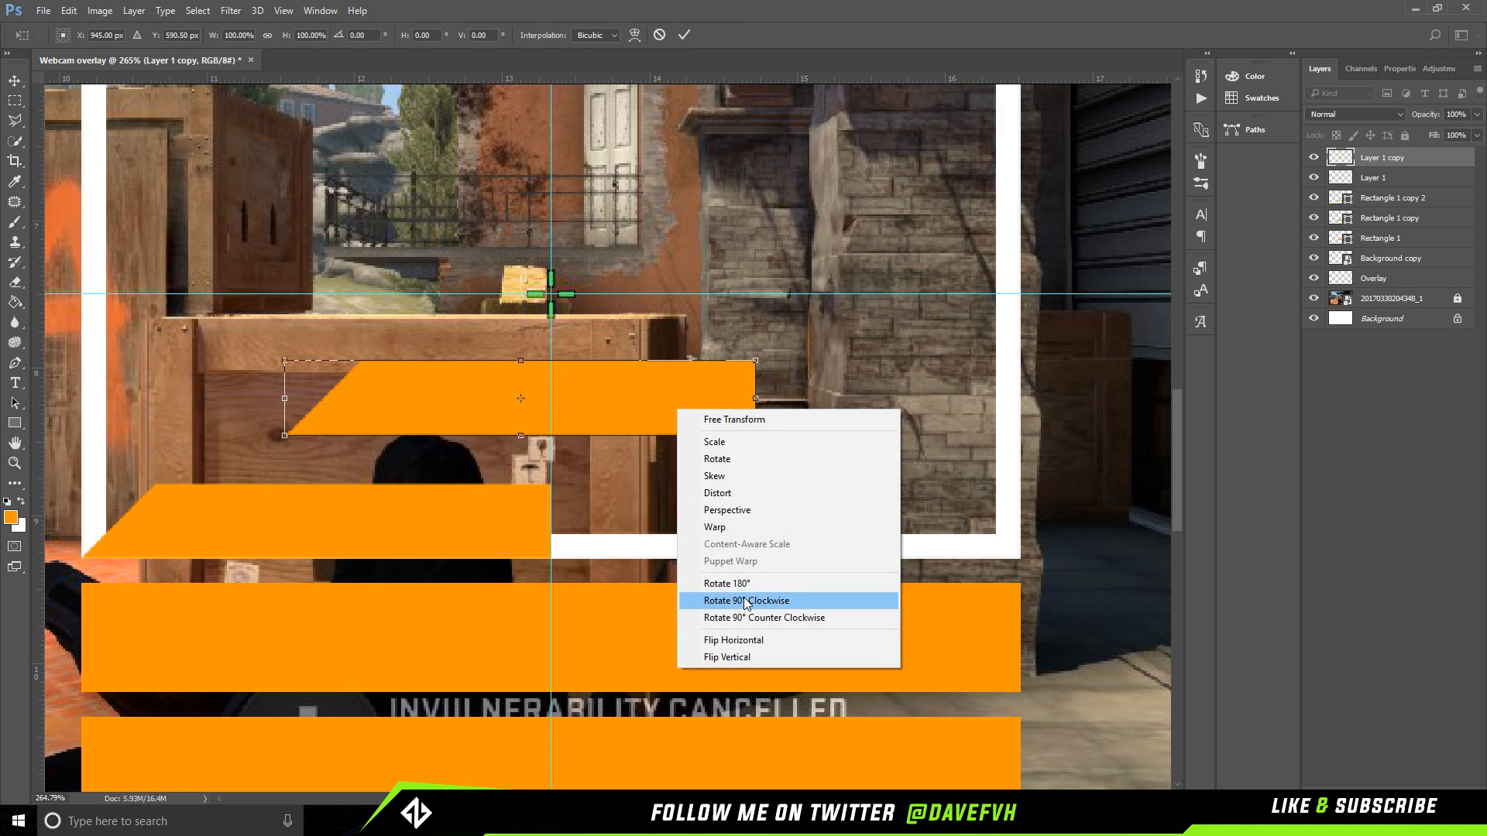
{"action": "left_click", "coordinate": [759, 640]}
{"action": "left_click_drag", "start_coordinate": [438, 411], "coordinate": [709, 533]}
{"action": "key", "text": "Return"}
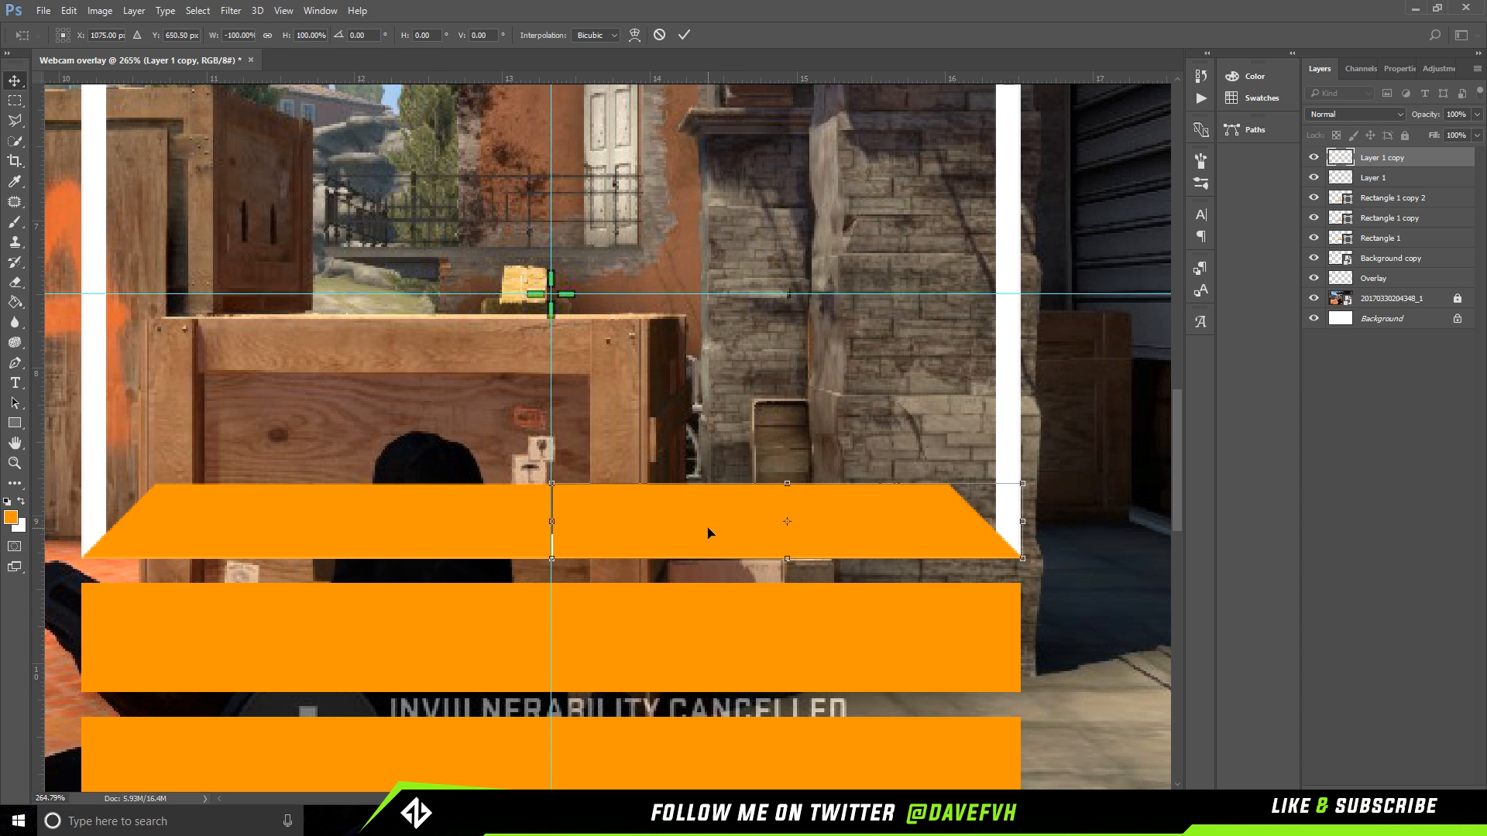
Select all layers from Layer 1 copy down to Overlay and convert them into a single smart object.
{"action": "scroll", "coordinate": [763, 411], "scroll_direction": "down", "scroll_amount": 6}
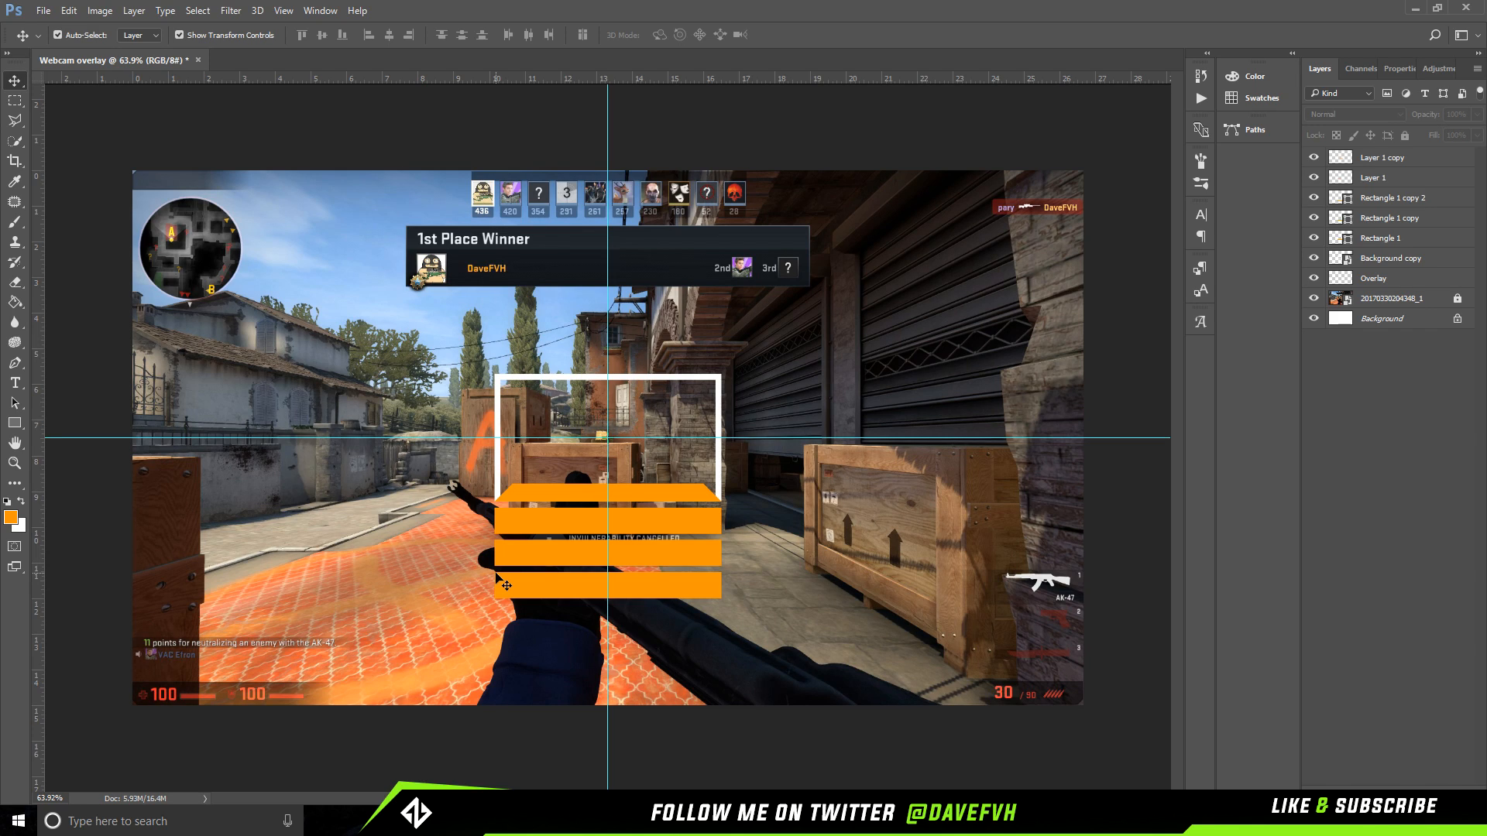
{"action": "left_click", "coordinate": [1377, 159]}
{"action": "left_click", "coordinate": [1387, 179], "text": "shift"}
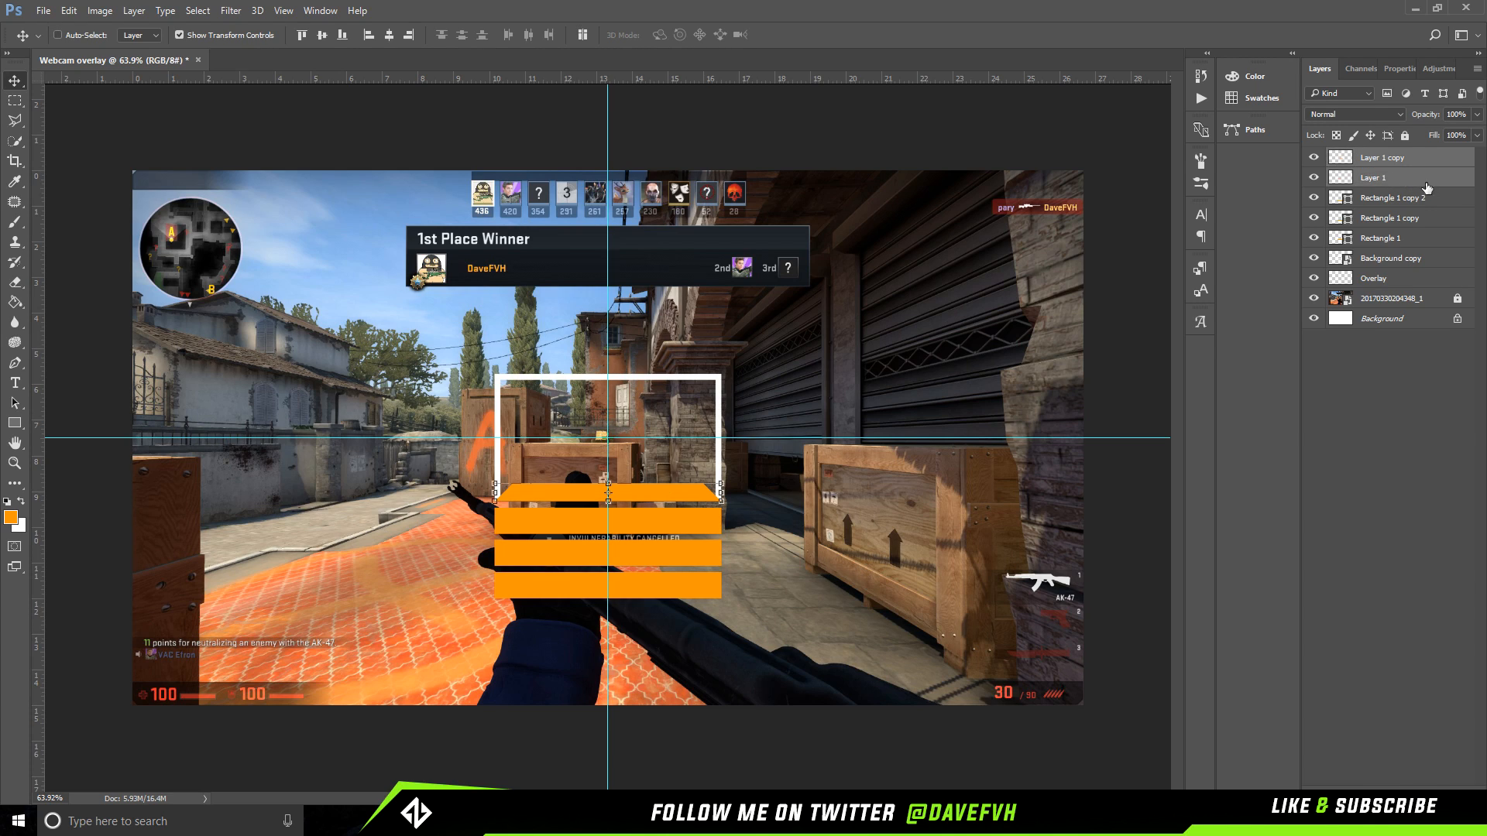
{"action": "left_click", "coordinate": [1394, 199], "text": "shift"}
{"action": "left_click", "coordinate": [1394, 218], "text": "shift"}
{"action": "left_click", "coordinate": [1394, 239], "text": "shift"}
{"action": "left_click", "coordinate": [1393, 260], "text": "shift"}
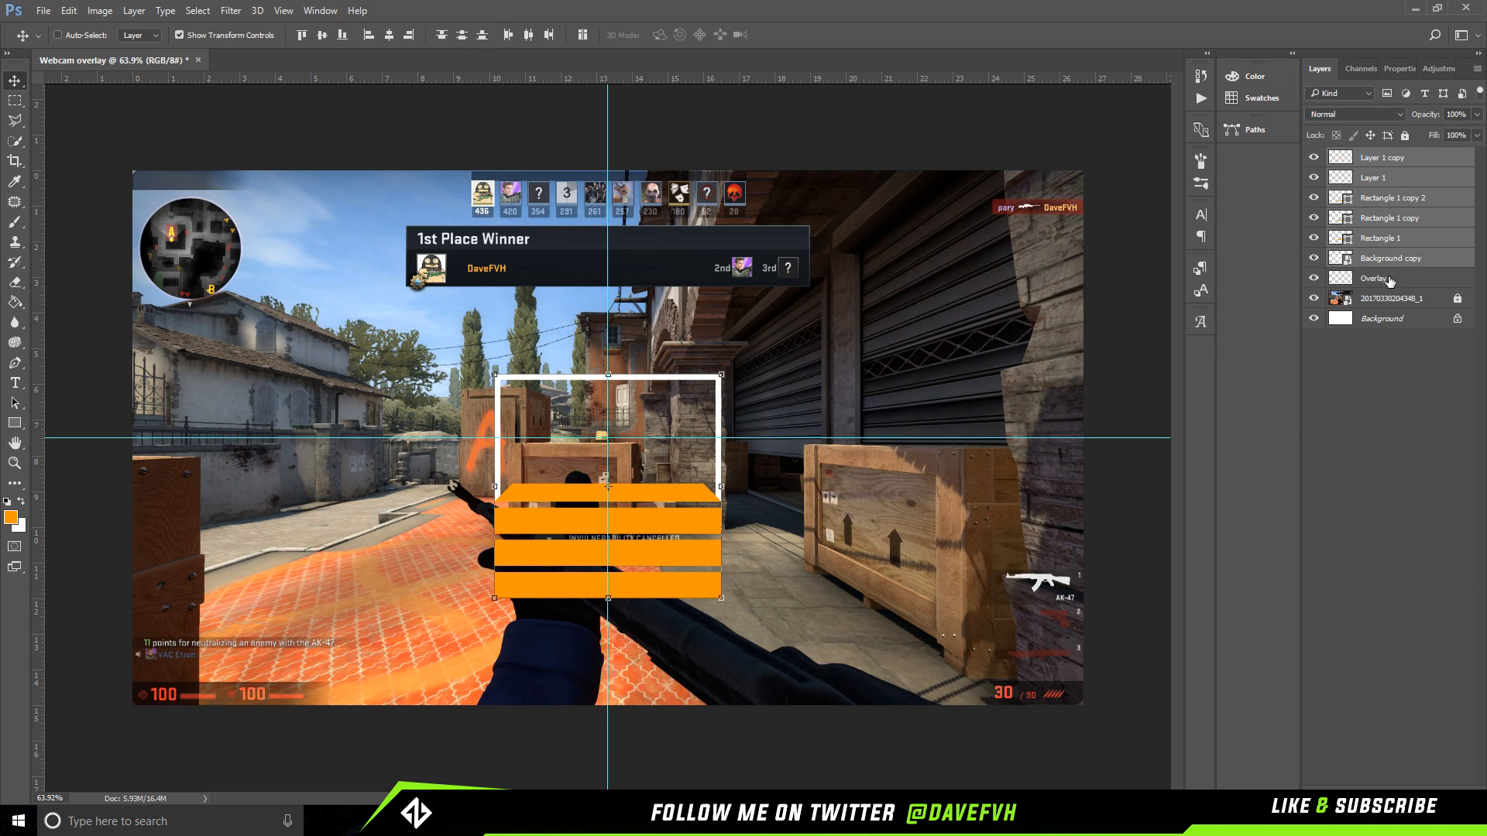
{"action": "left_click", "coordinate": [1390, 280], "text": "shift"}
{"action": "right_click", "coordinate": [1404, 163]}
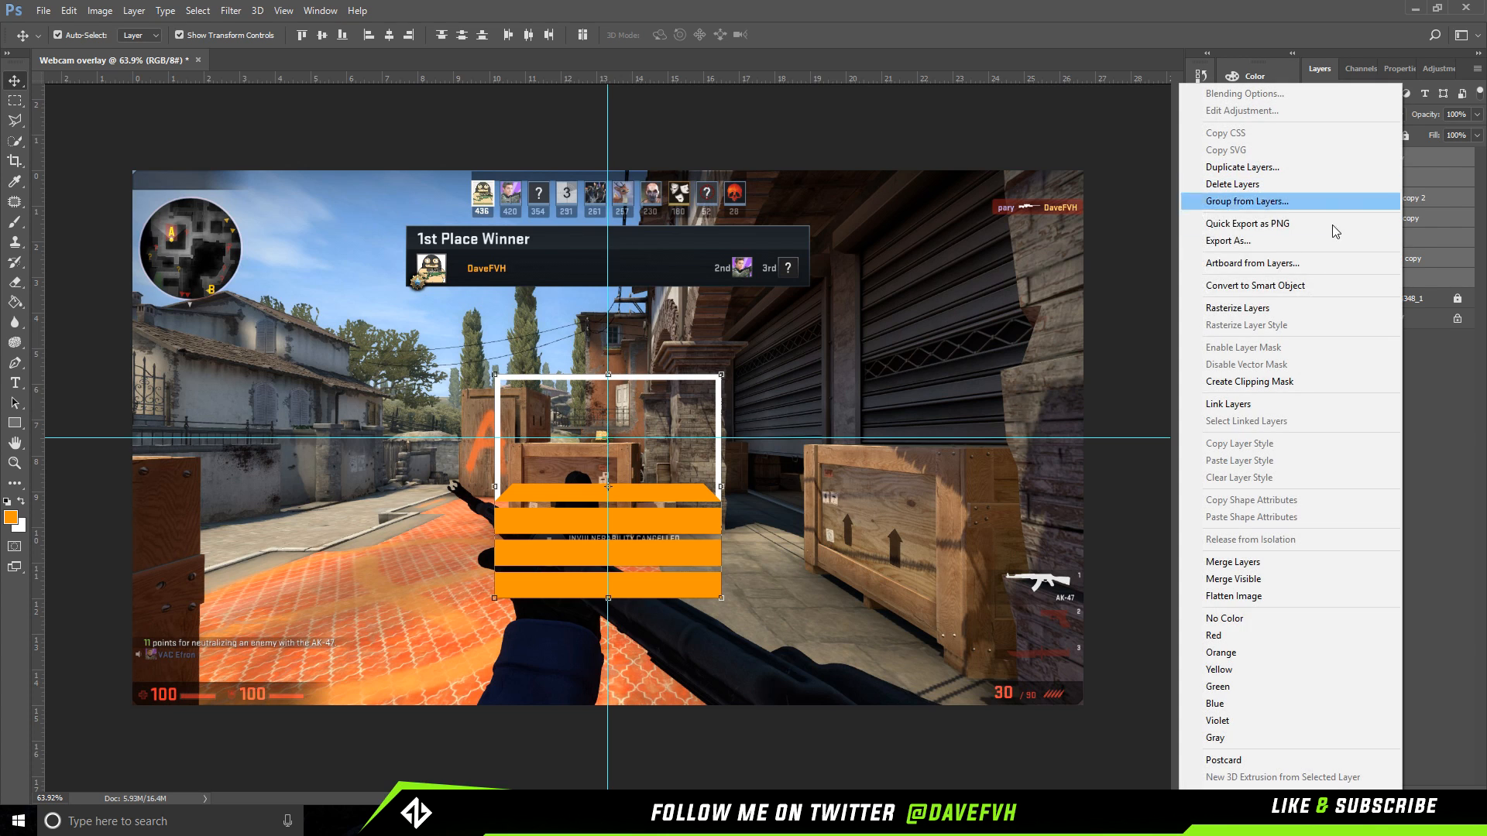
{"action": "left_click", "coordinate": [1283, 286]}
{"action": "key", "text": "ctrl+minus"}
{"action": "scroll", "coordinate": [605, 597], "scroll_direction": "up", "scroll_amount": 4}
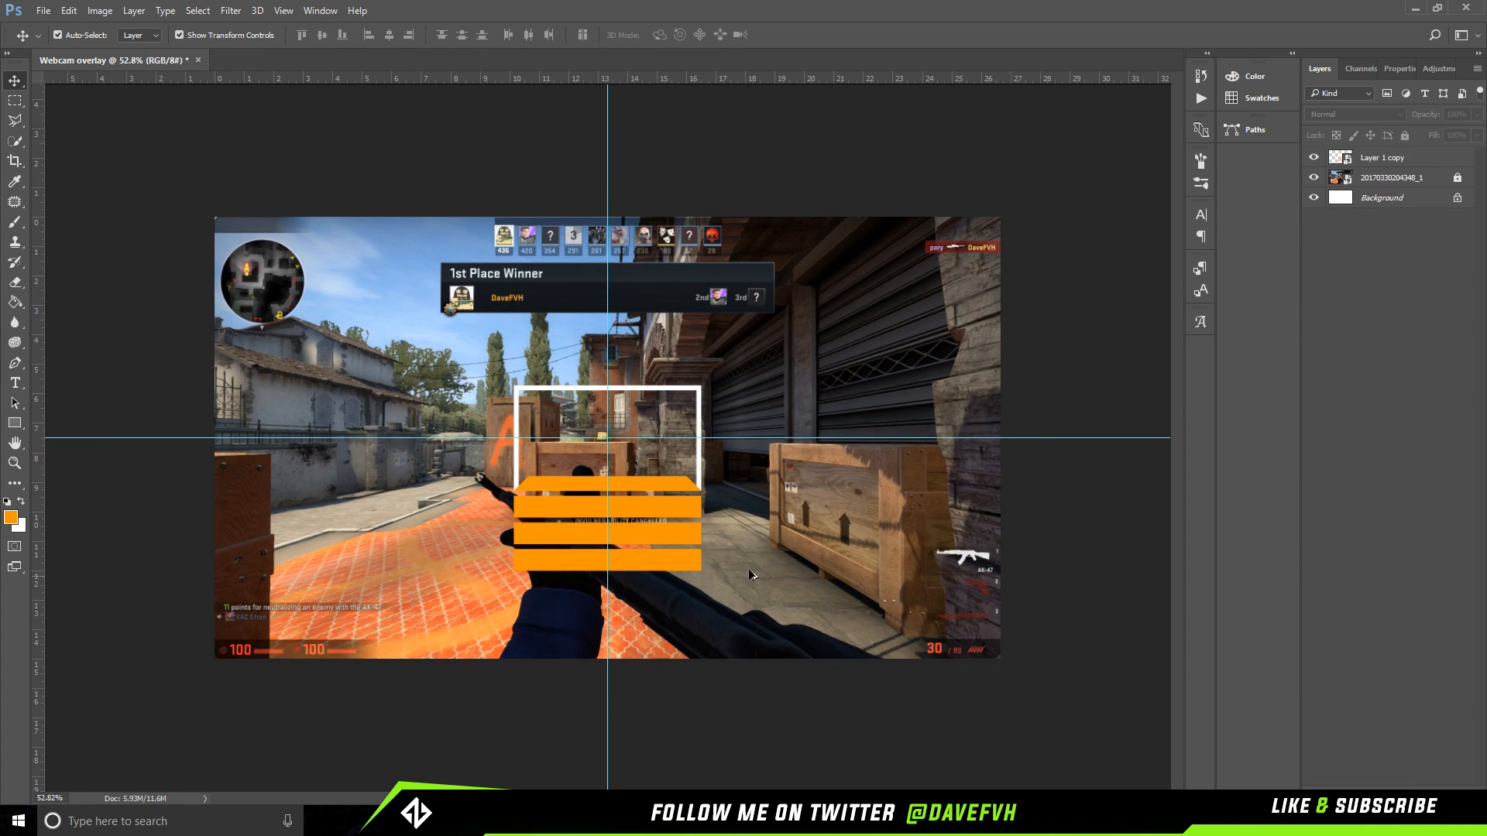
{"action": "left_click_drag", "start_coordinate": [680, 520], "coordinate": [690, 488]}
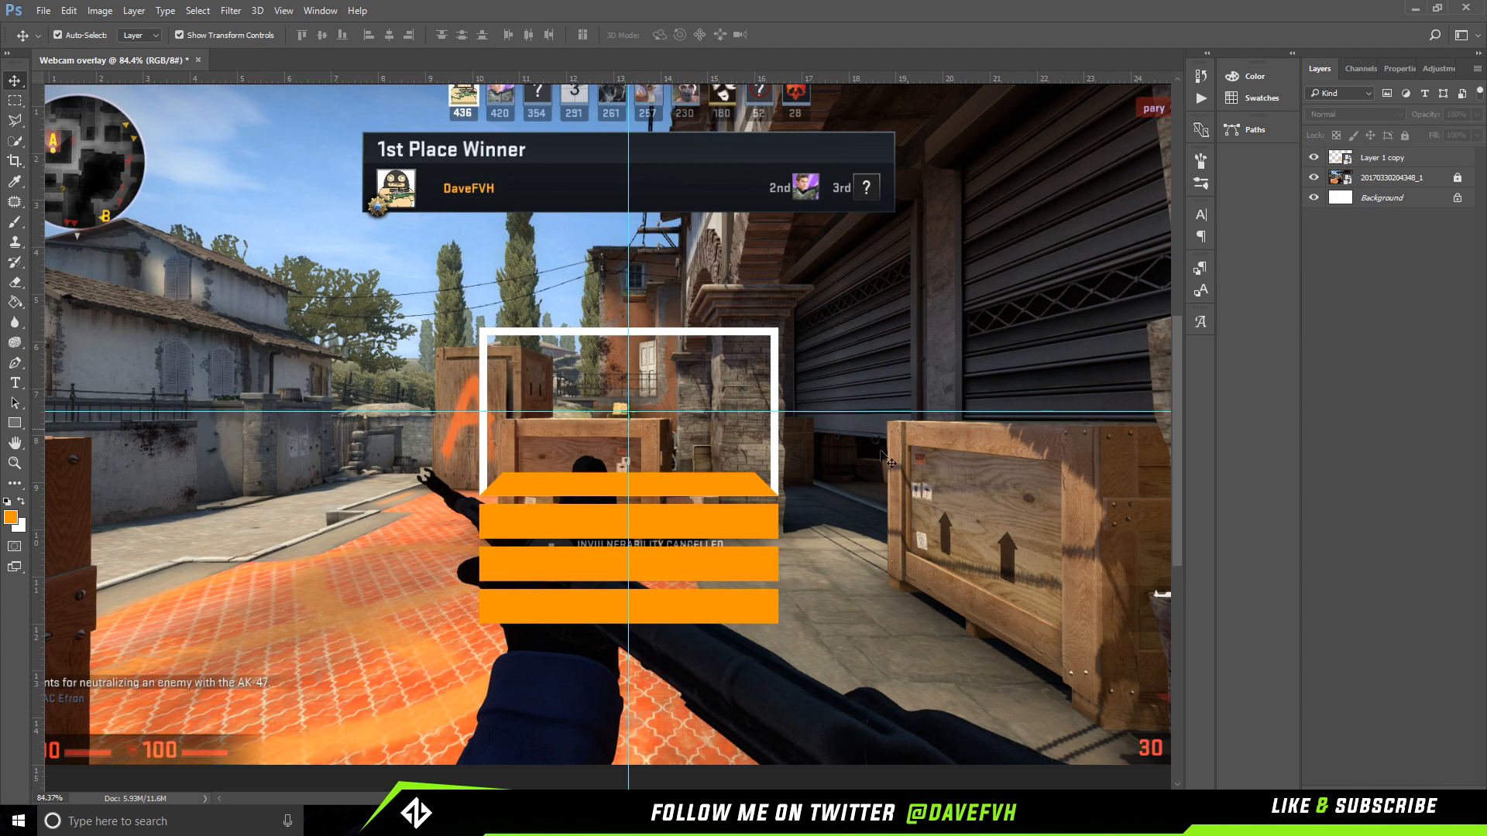
{"action": "scroll", "coordinate": [625, 545], "scroll_direction": "down", "scroll_amount": 6}
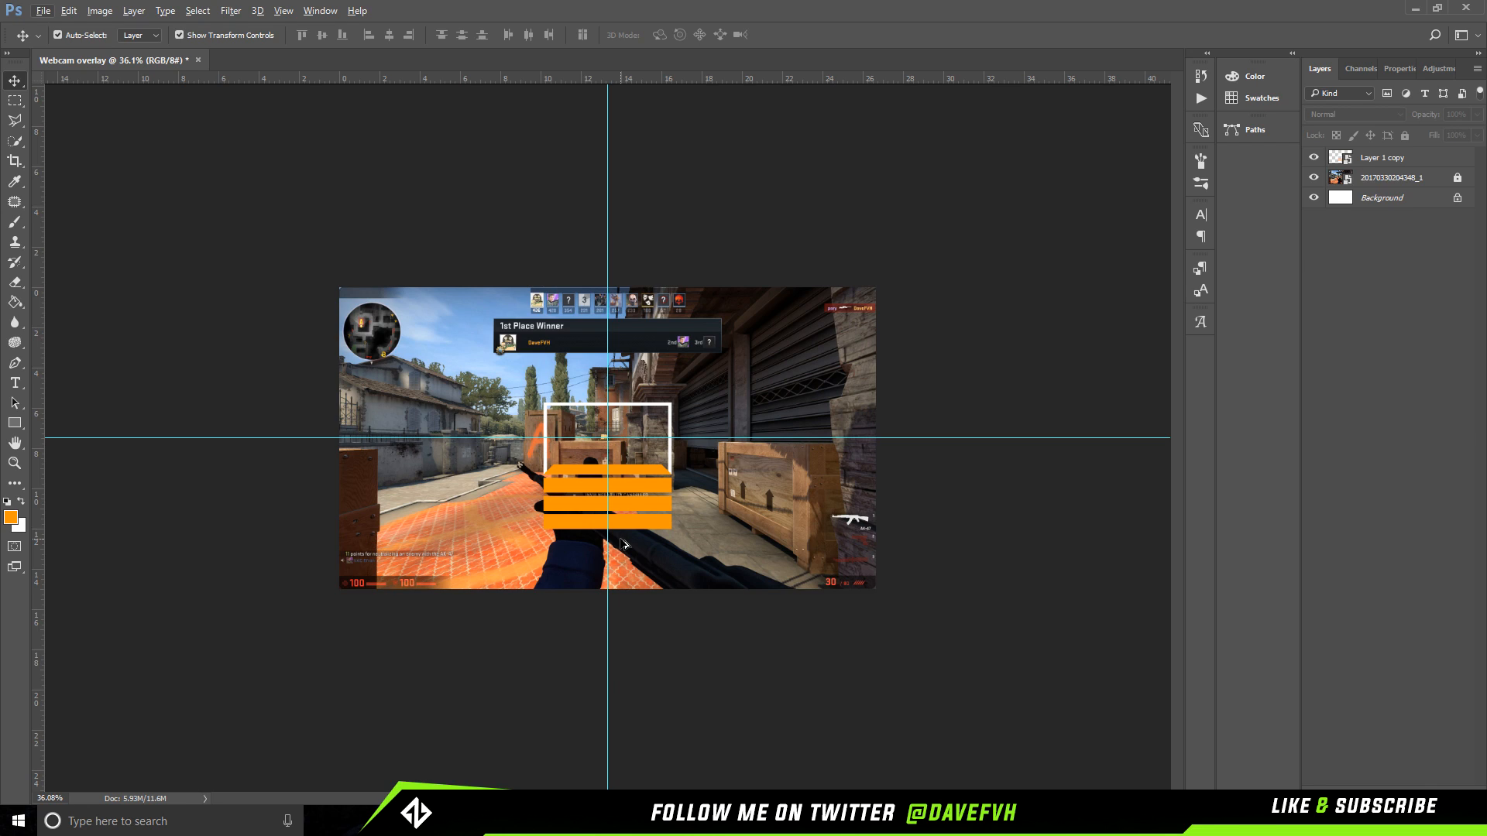
{"action": "scroll", "coordinate": [553, 492], "scroll_direction": "up", "scroll_amount": 6}
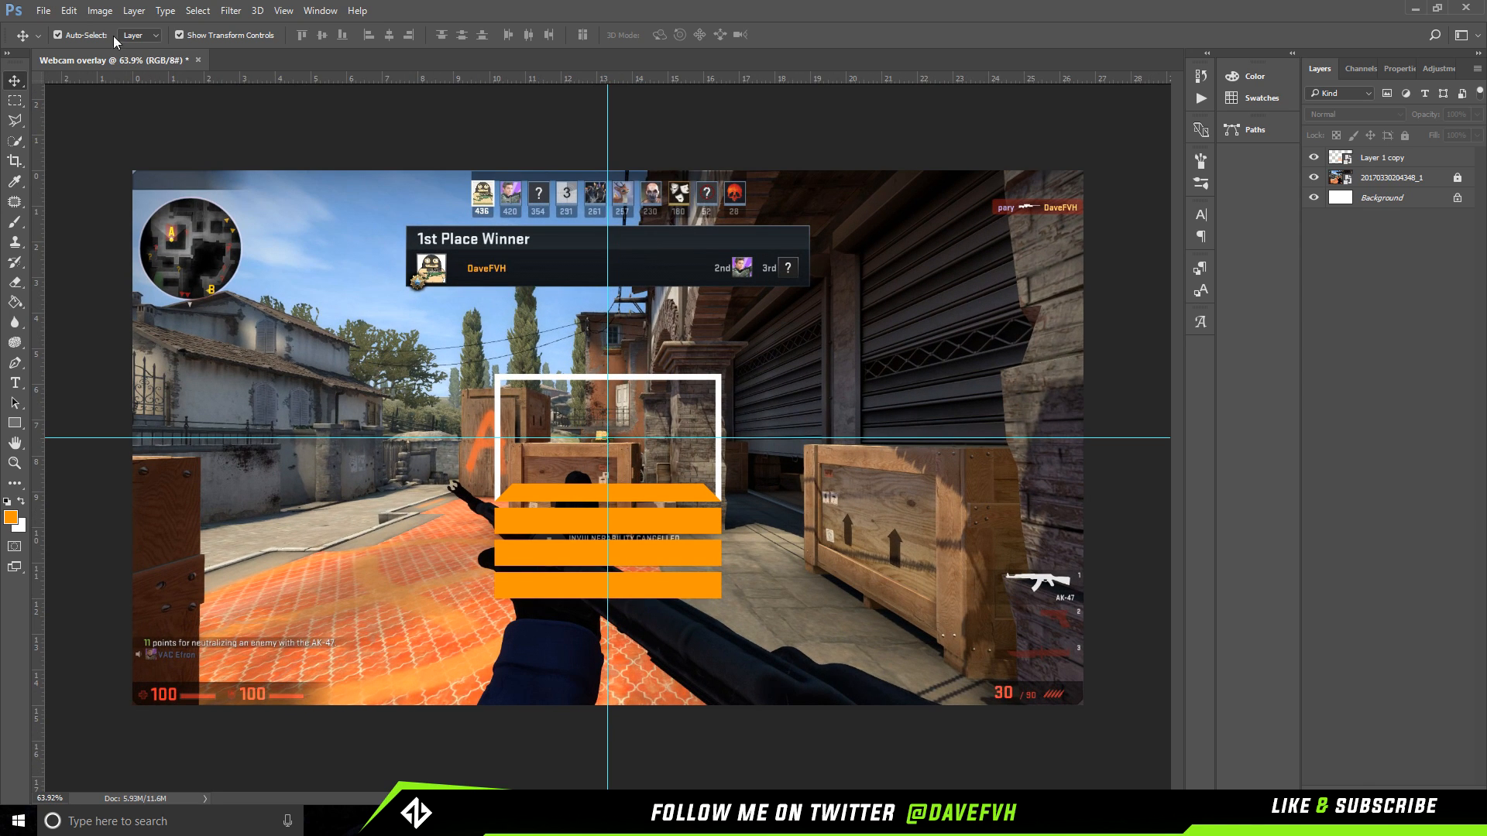
Place the abstract-background-wallpaper image from the Overlay folder as an embedded object.
{"action": "left_click", "coordinate": [43, 13]}
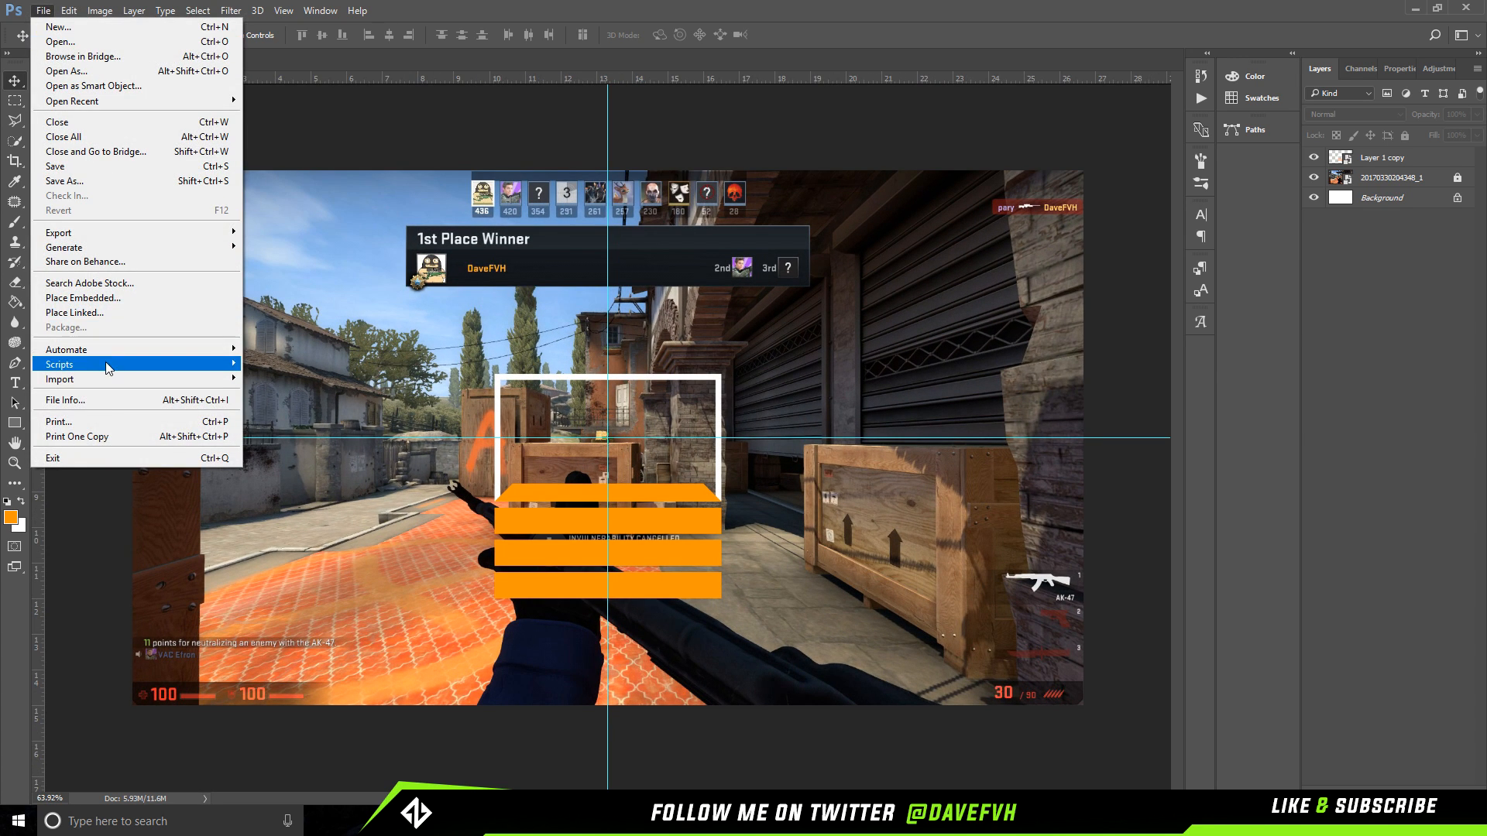
{"action": "left_click", "coordinate": [112, 299]}
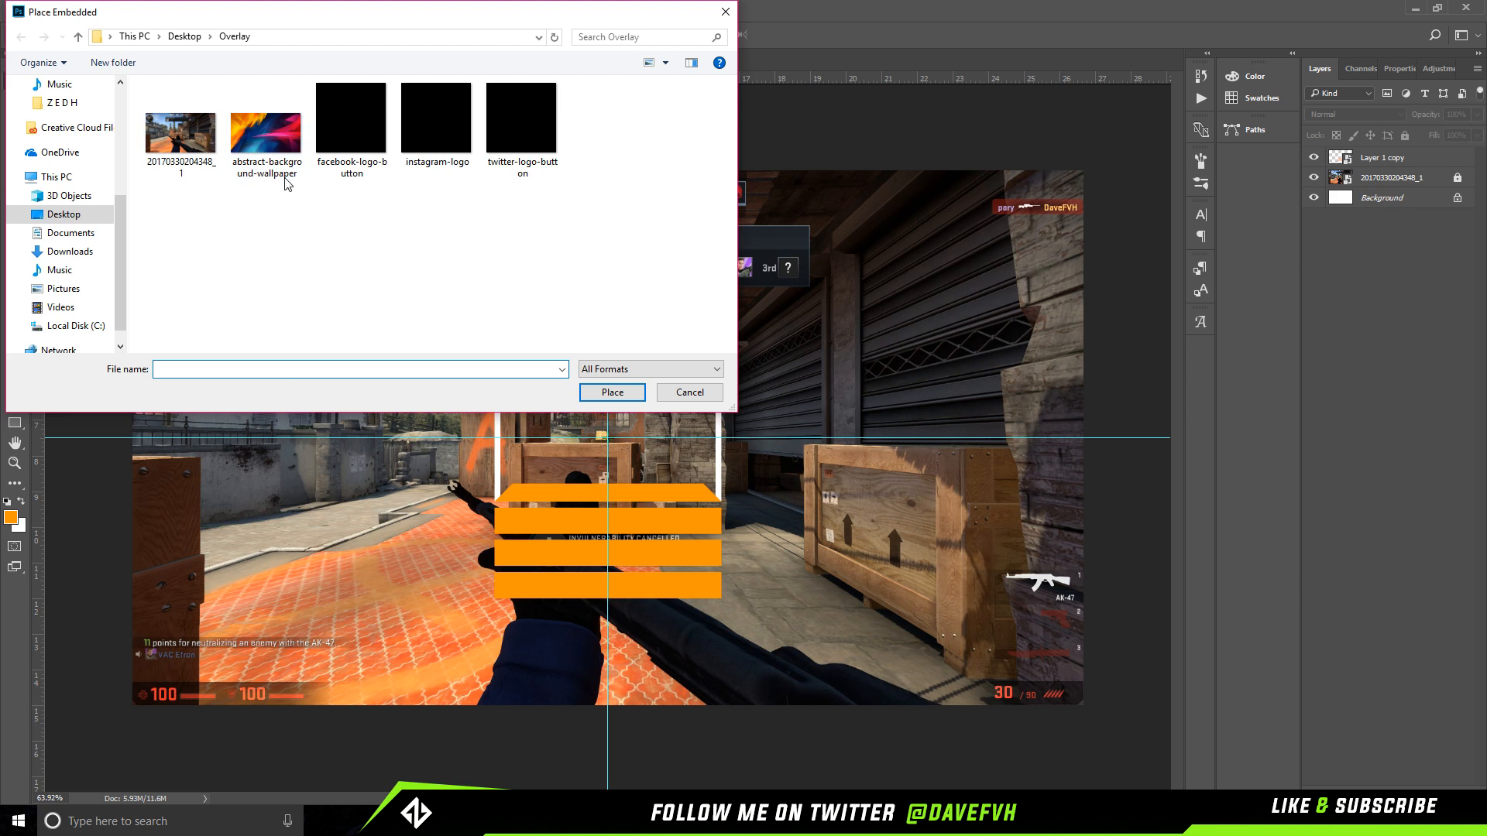
{"action": "left_click", "coordinate": [263, 128]}
{"action": "left_click", "coordinate": [612, 392]}
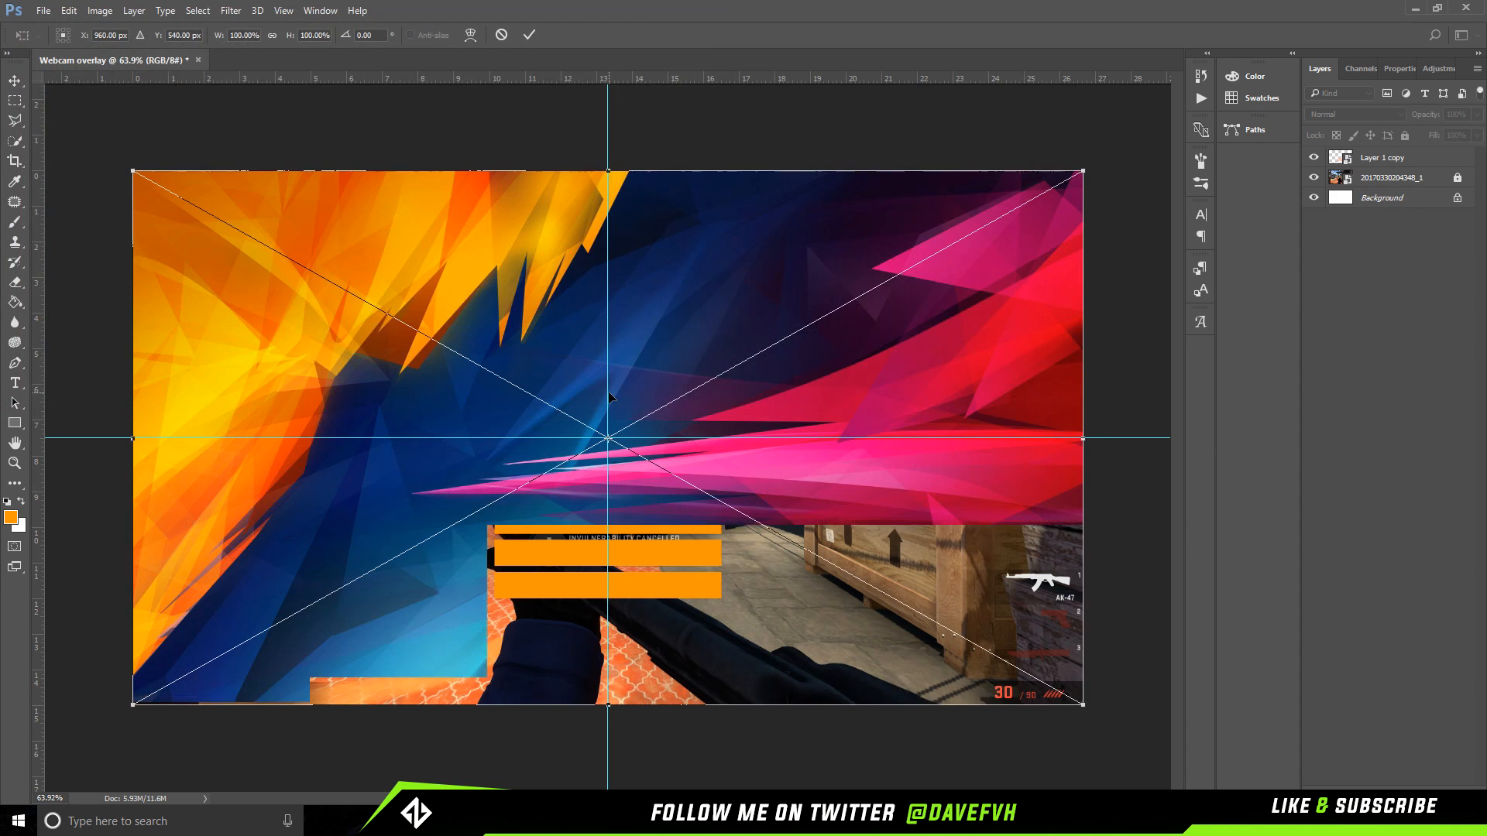
Scale the placed wallpaper to 50%, rotate it 90° and position it so it covers the whole webcam overlay.
{"action": "left_click_drag", "start_coordinate": [1039, 192], "coordinate": [477, 511]}
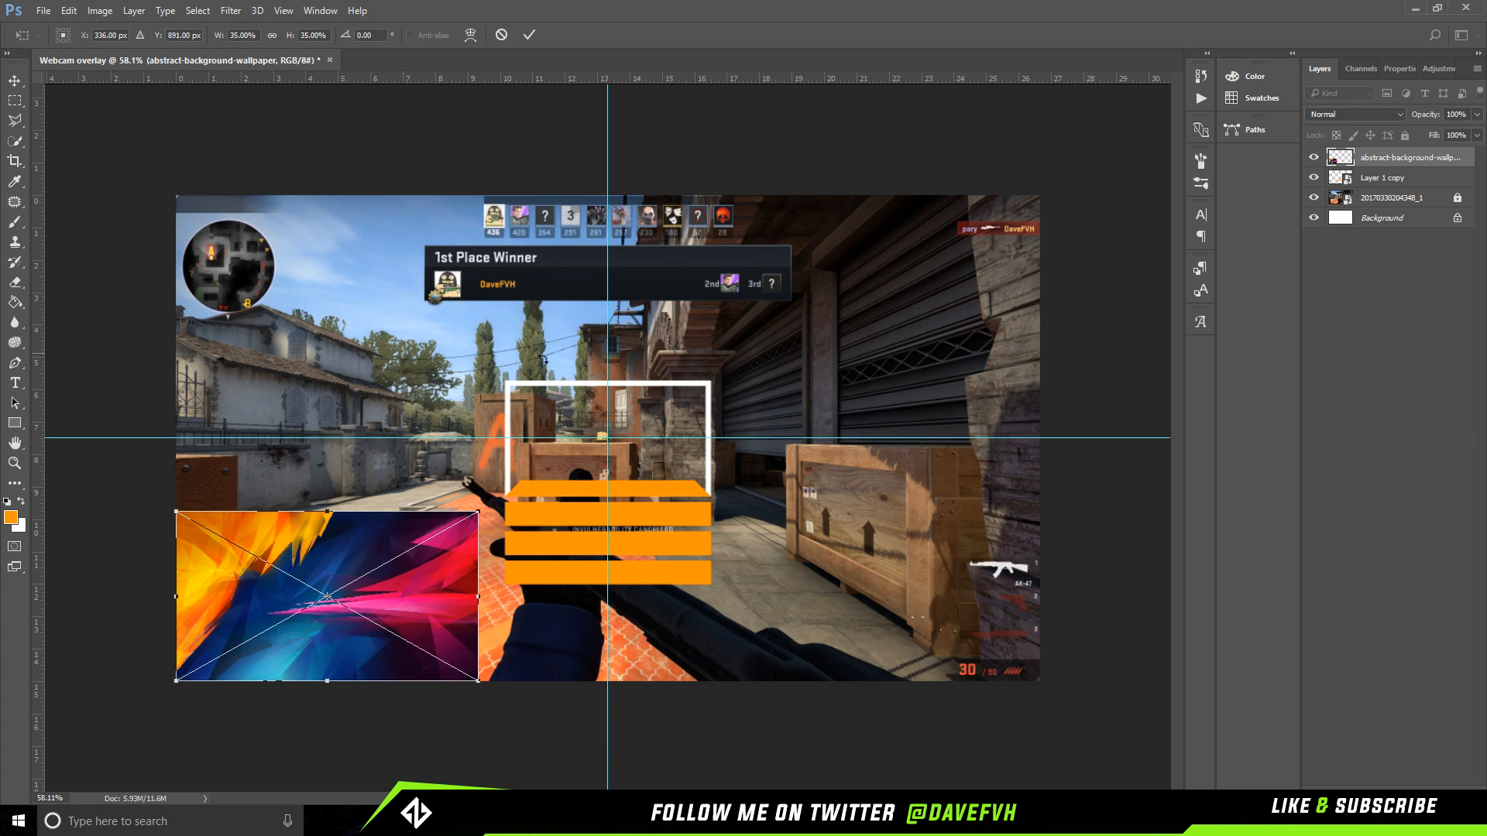
{"action": "left_click_drag", "start_coordinate": [509, 491], "coordinate": [602, 542]}
{"action": "left_click_drag", "start_coordinate": [635, 355], "coordinate": [703, 318]}
{"action": "left_click_drag", "start_coordinate": [741, 293], "coordinate": [795, 263]}
{"action": "left_click_drag", "start_coordinate": [622, 430], "coordinate": [654, 440]}
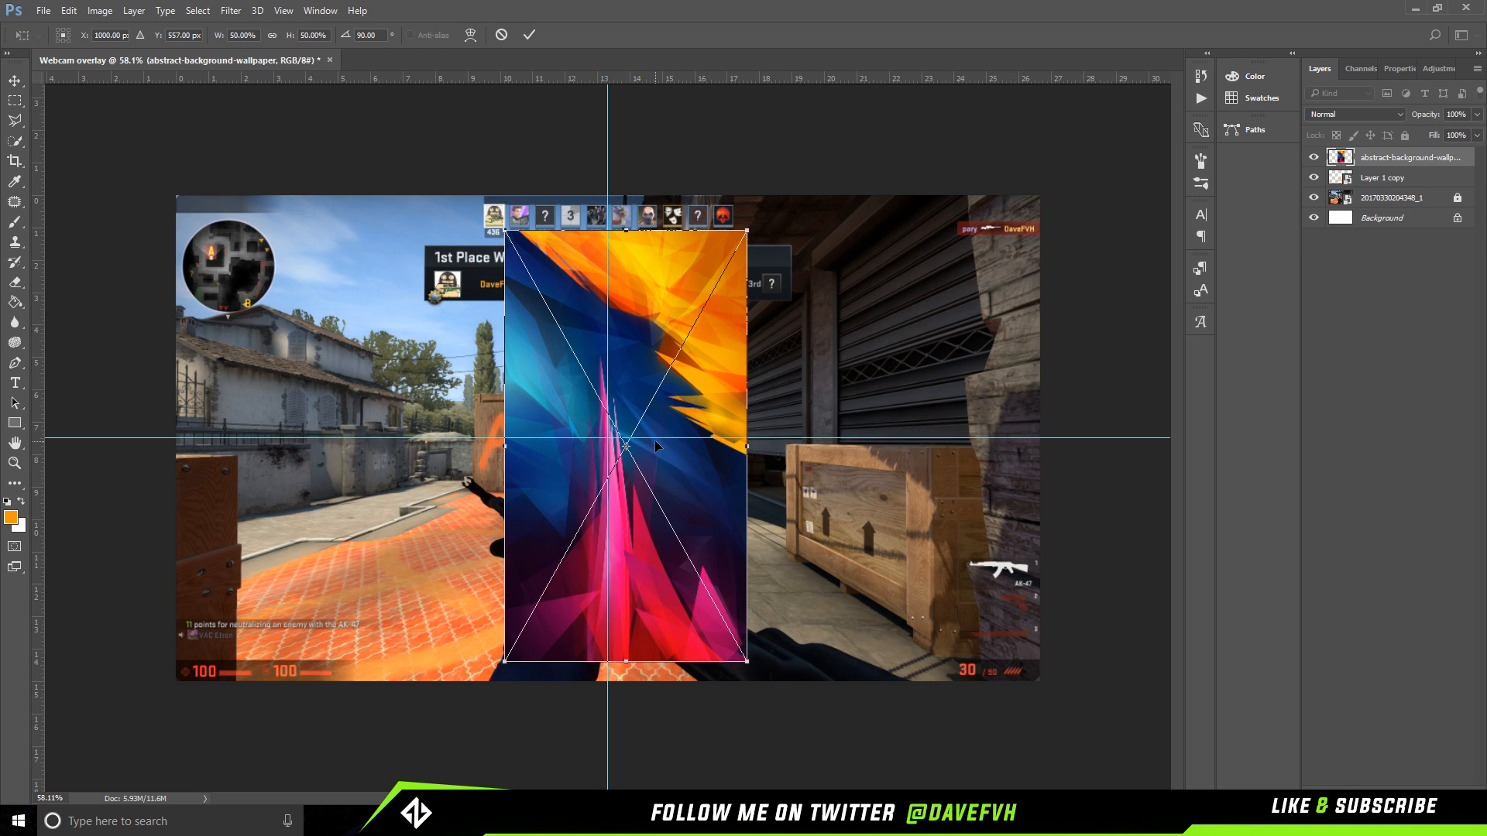
{"action": "key", "text": "Return"}
Clip the wallpaper layer to the Layer 1 copy smart object with a clipping mask.
{"action": "scroll", "coordinate": [656, 490], "scroll_direction": "up", "scroll_amount": 2}
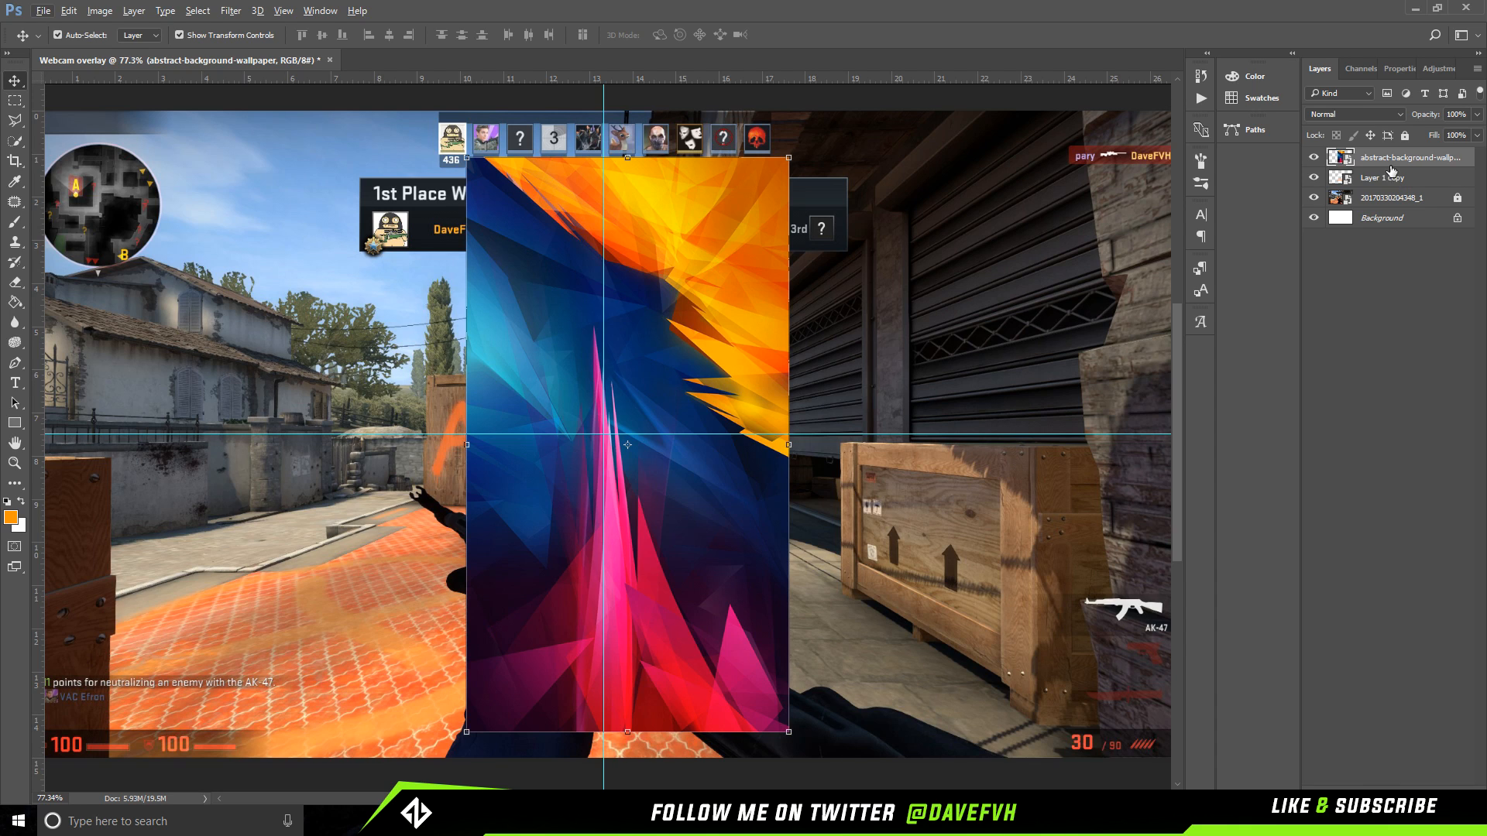
{"action": "right_click", "coordinate": [1402, 161]}
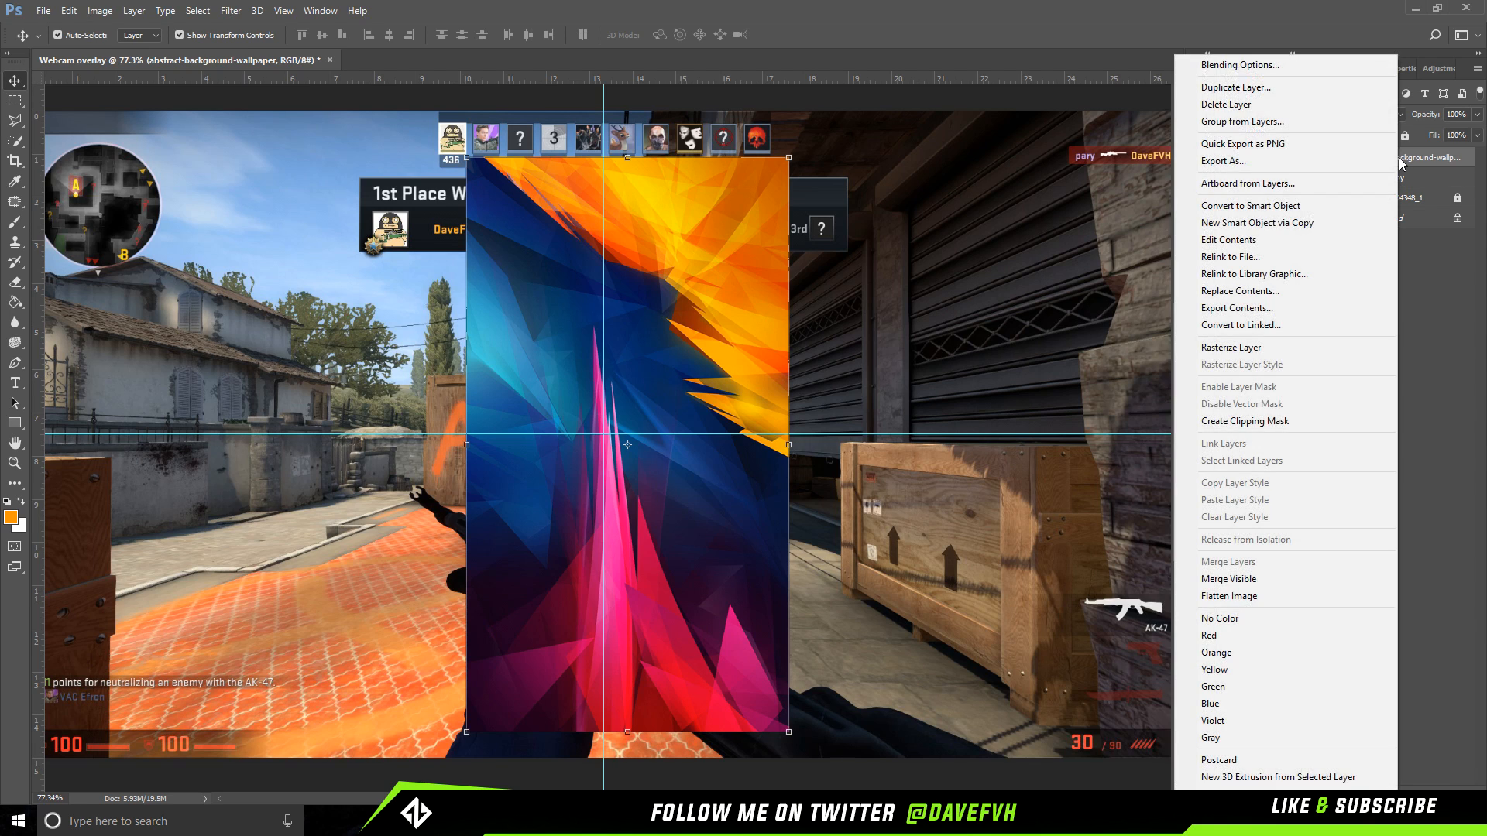
{"action": "left_click", "coordinate": [1246, 423]}
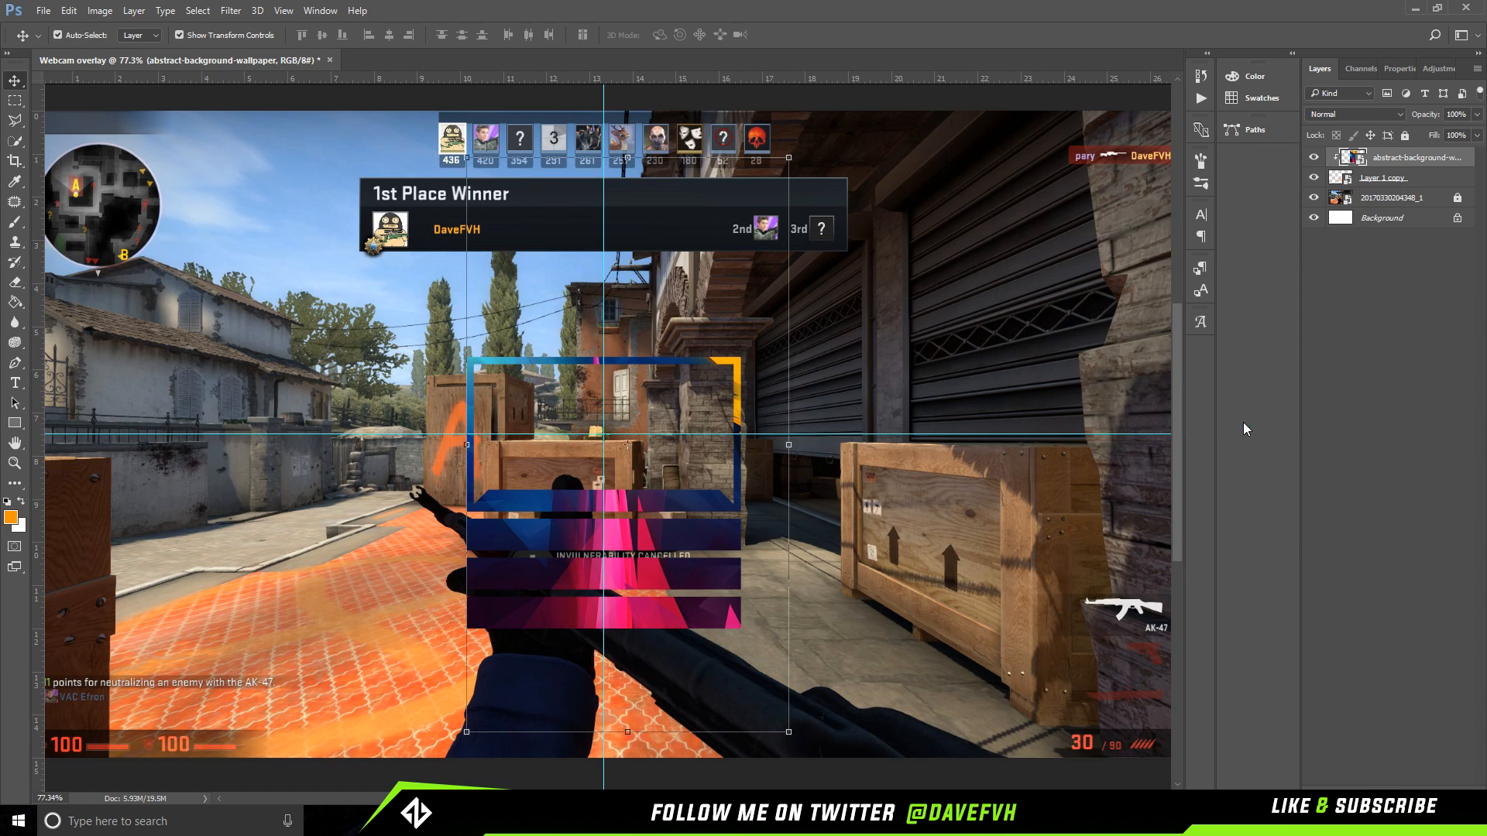
{"action": "left_click", "coordinate": [910, 603]}
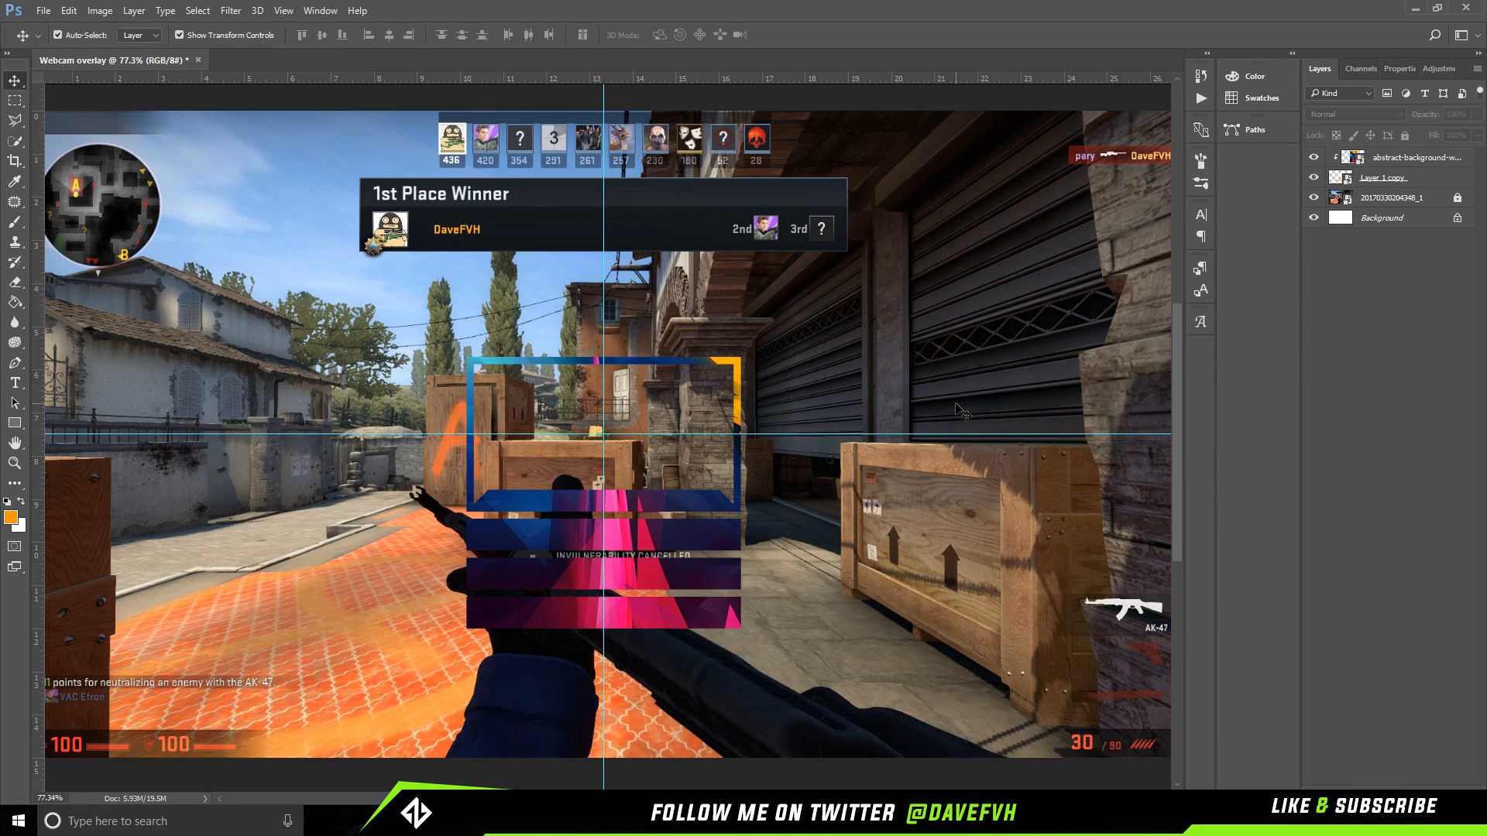
{"action": "scroll", "coordinate": [682, 504], "scroll_direction": "down", "scroll_amount": 3}
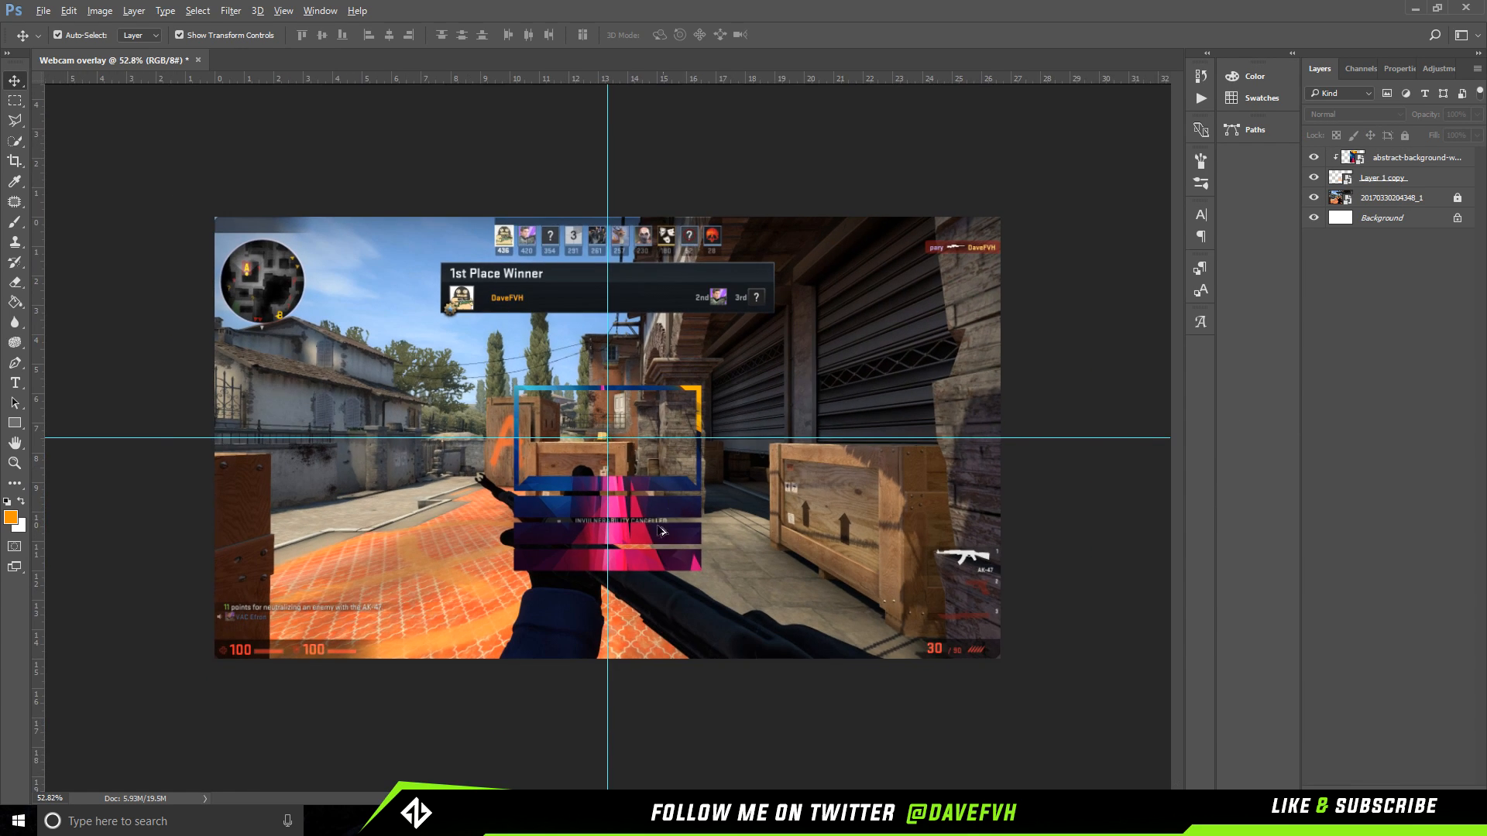
{"action": "scroll", "coordinate": [630, 588], "scroll_direction": "up", "scroll_amount": 3}
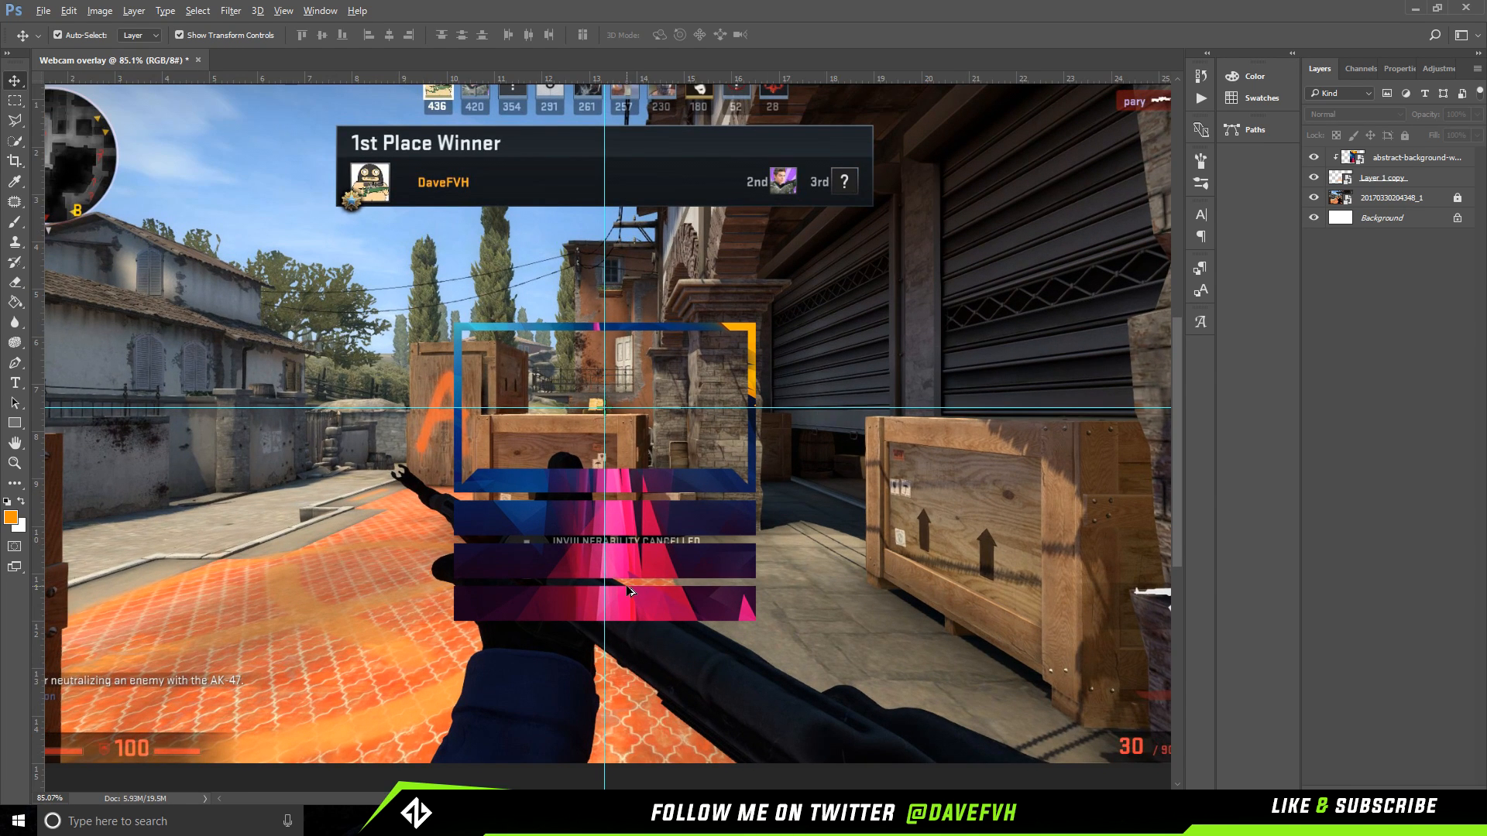
{"action": "scroll", "coordinate": [631, 587], "scroll_direction": "up", "scroll_amount": 2}
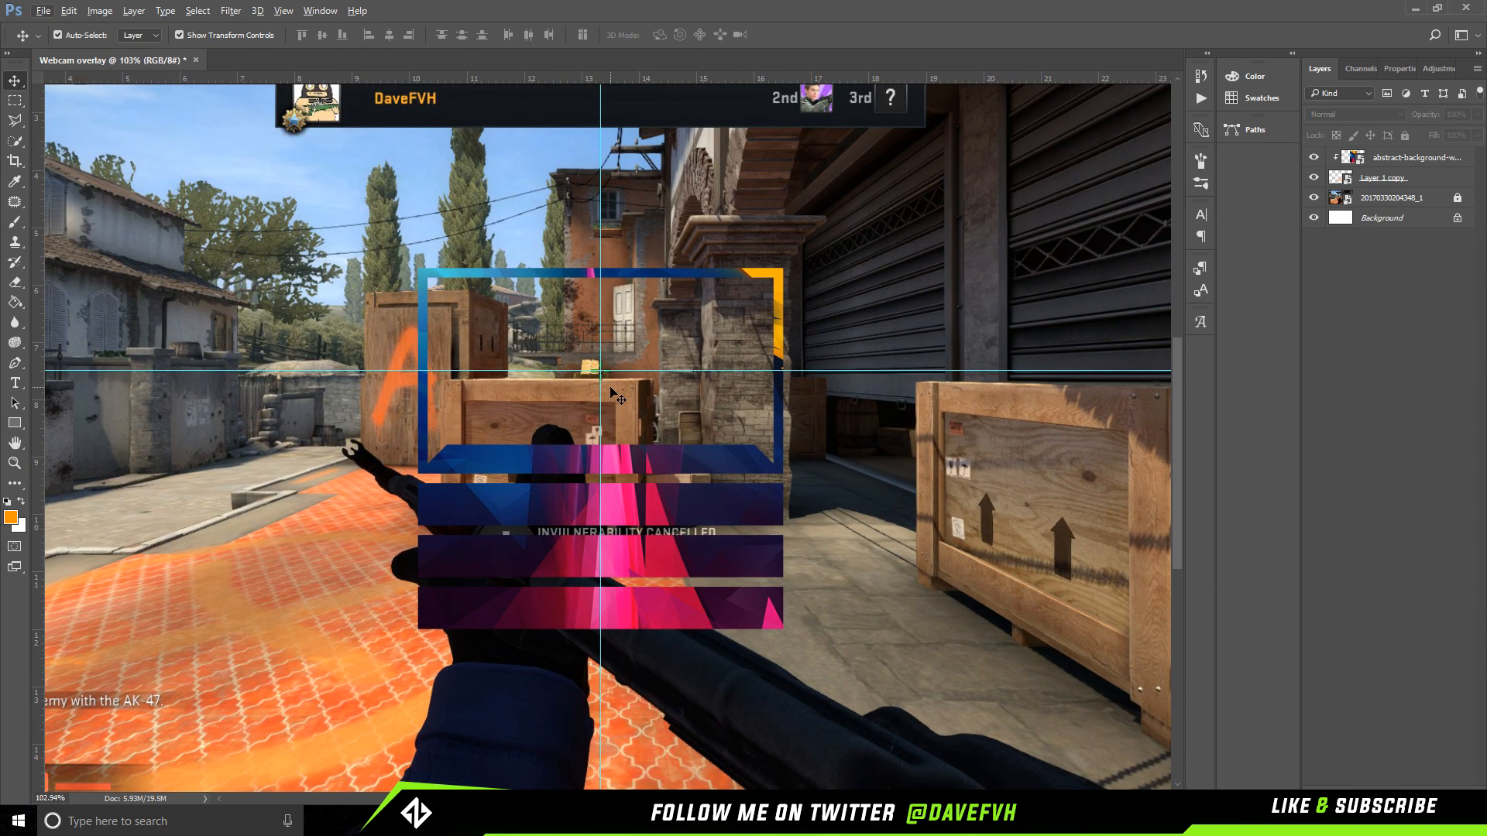
{"action": "scroll", "coordinate": [665, 464], "scroll_direction": "up", "scroll_amount": 1}
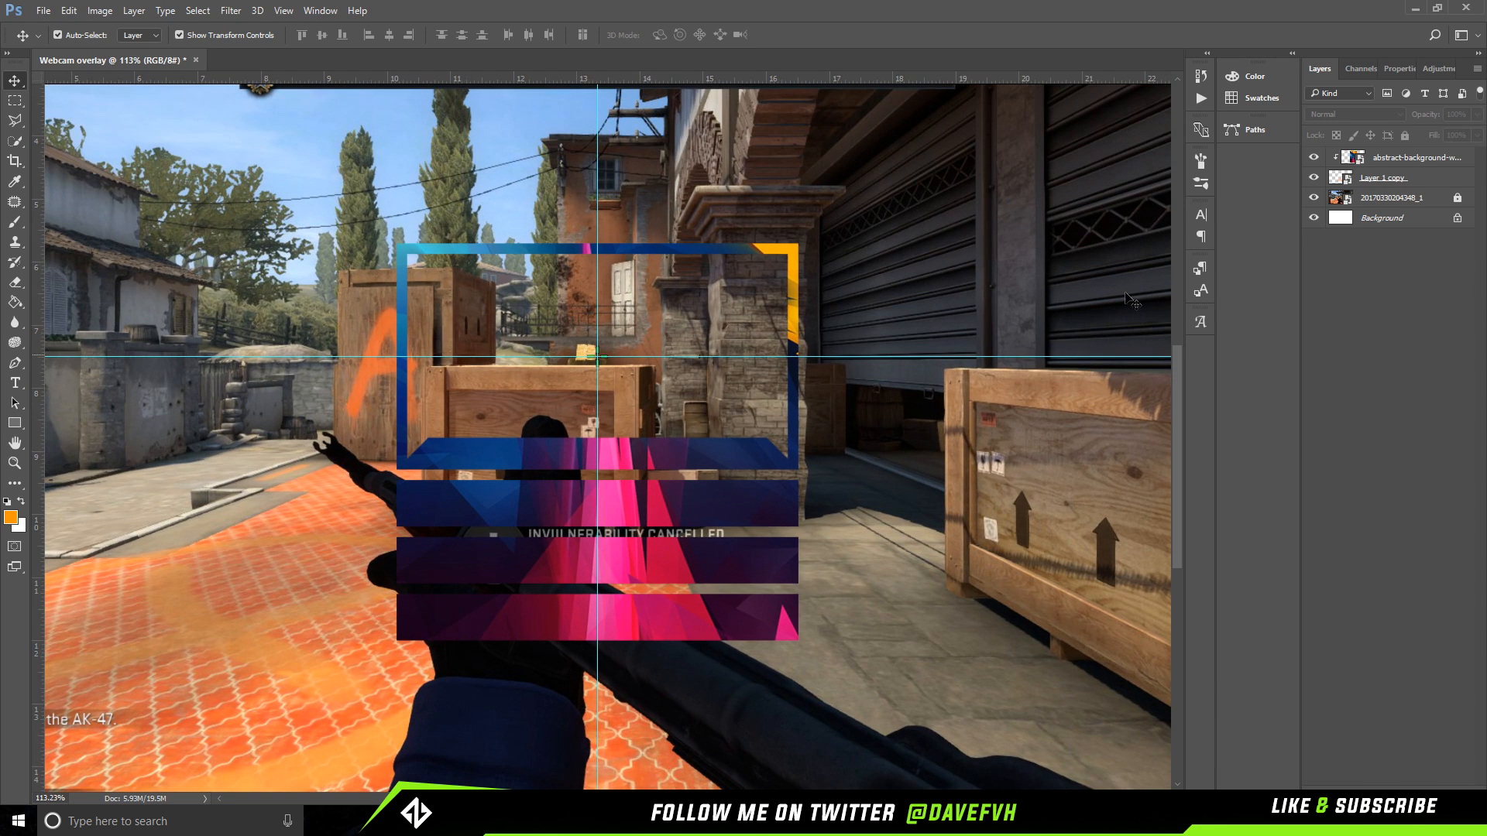
Rotate the clipped wallpaper to about 52°, stretch its height to about 88.5% and shift it down over the overlay.
{"action": "left_click", "coordinate": [1386, 159]}
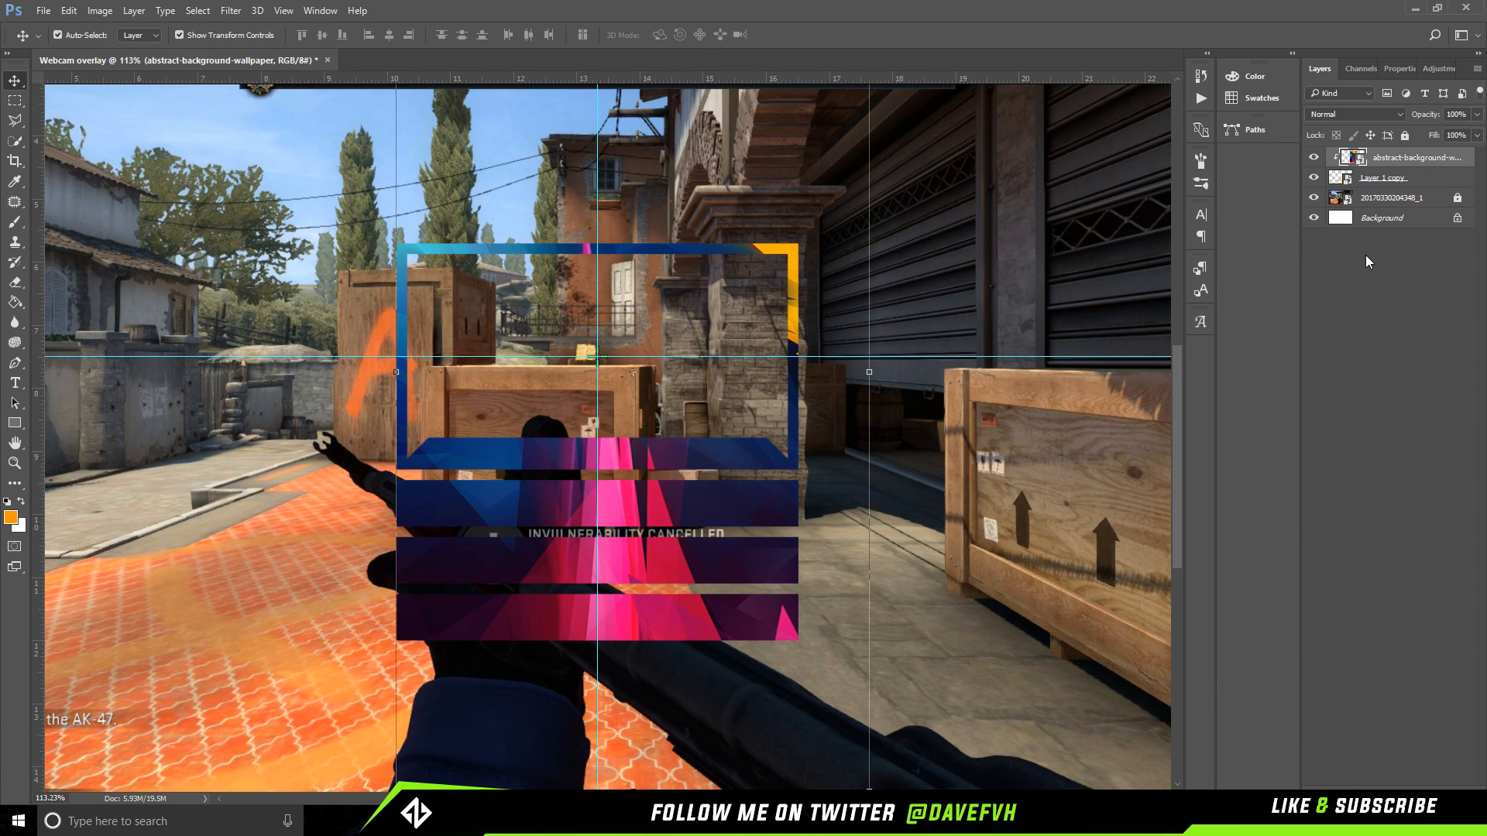
{"action": "scroll", "coordinate": [615, 496], "scroll_direction": "down", "scroll_amount": 8}
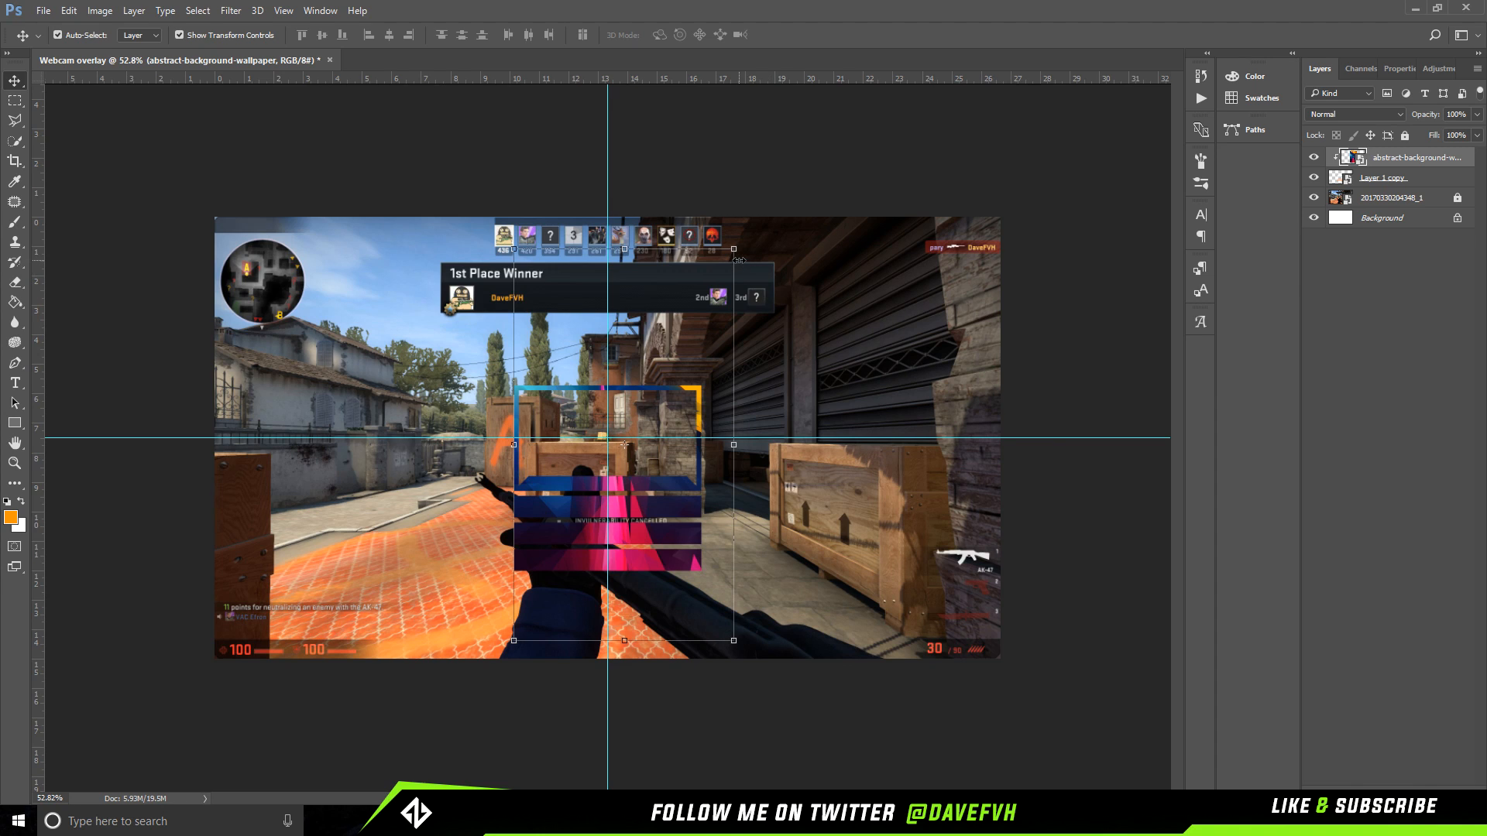
{"action": "left_click", "coordinate": [740, 260]}
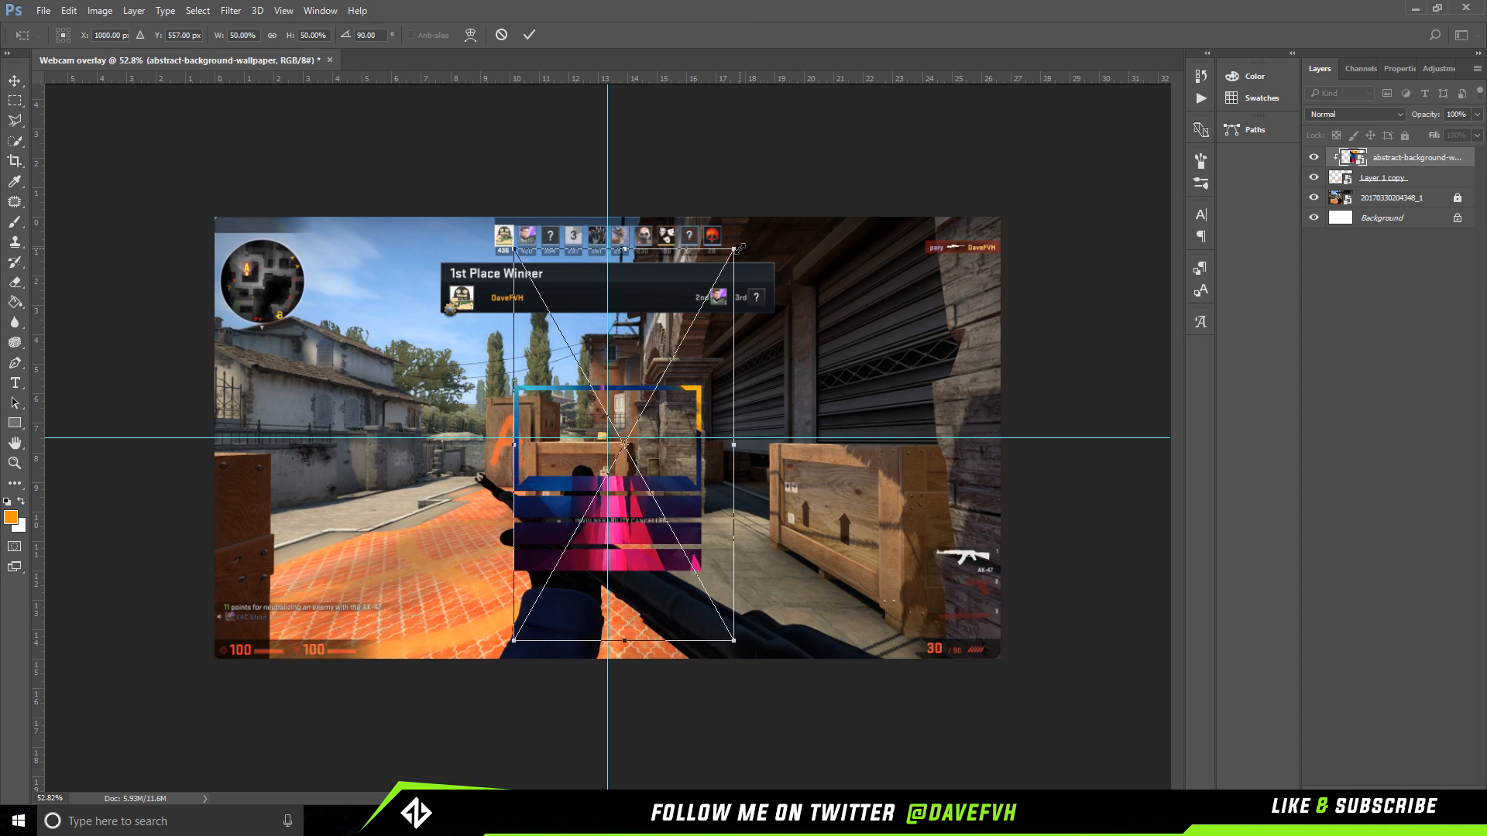
{"action": "left_click_drag", "start_coordinate": [791, 272], "coordinate": [651, 198]}
{"action": "left_click_drag", "start_coordinate": [711, 377], "coordinate": [869, 303]}
{"action": "left_click_drag", "start_coordinate": [846, 397], "coordinate": [780, 529]}
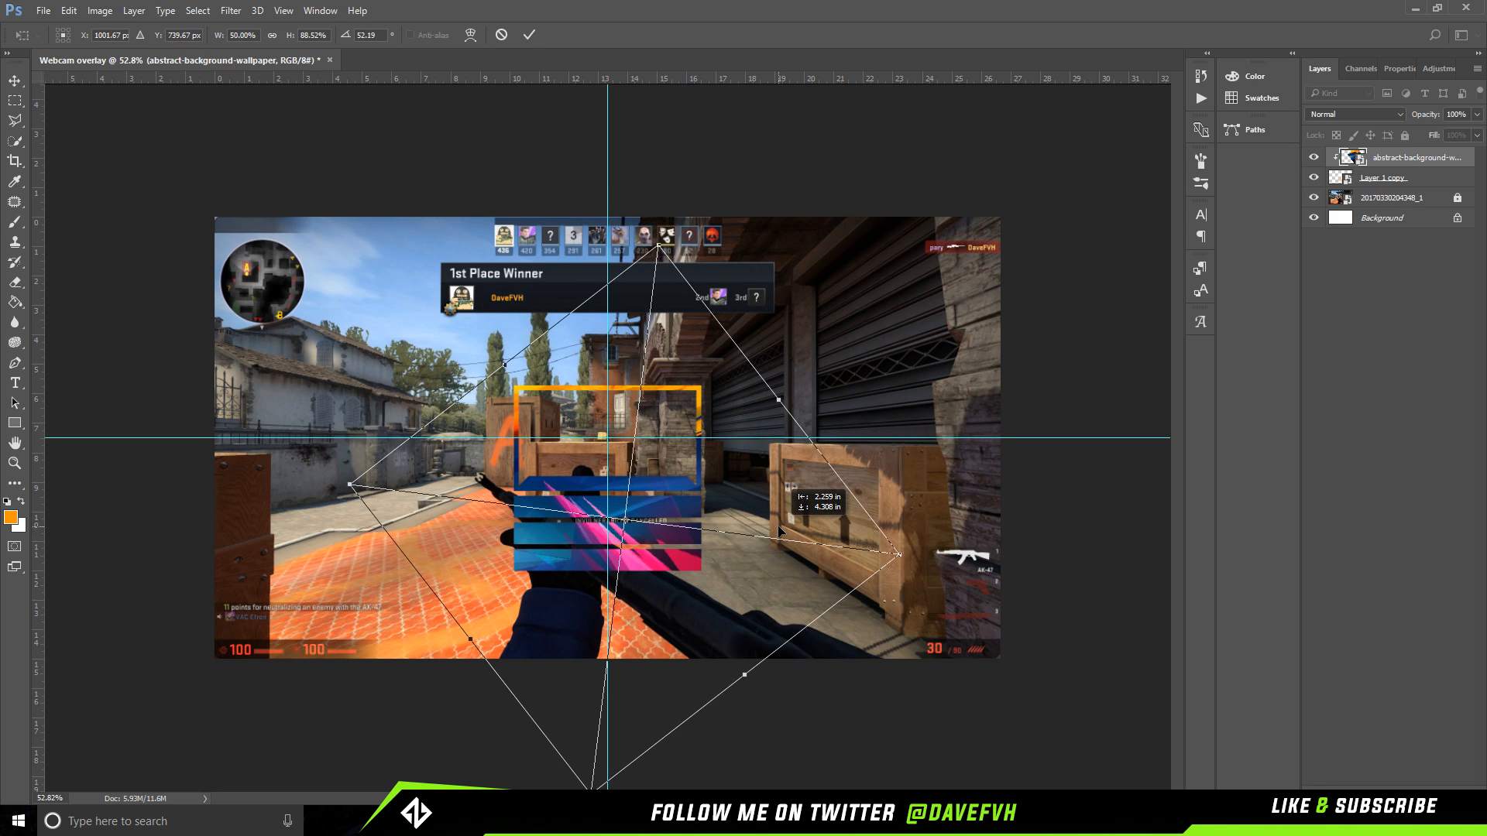
{"action": "key", "text": "Return"}
{"action": "scroll", "coordinate": [410, 568], "scroll_direction": "up", "scroll_amount": 4}
{"action": "left_click", "coordinate": [1034, 580]}
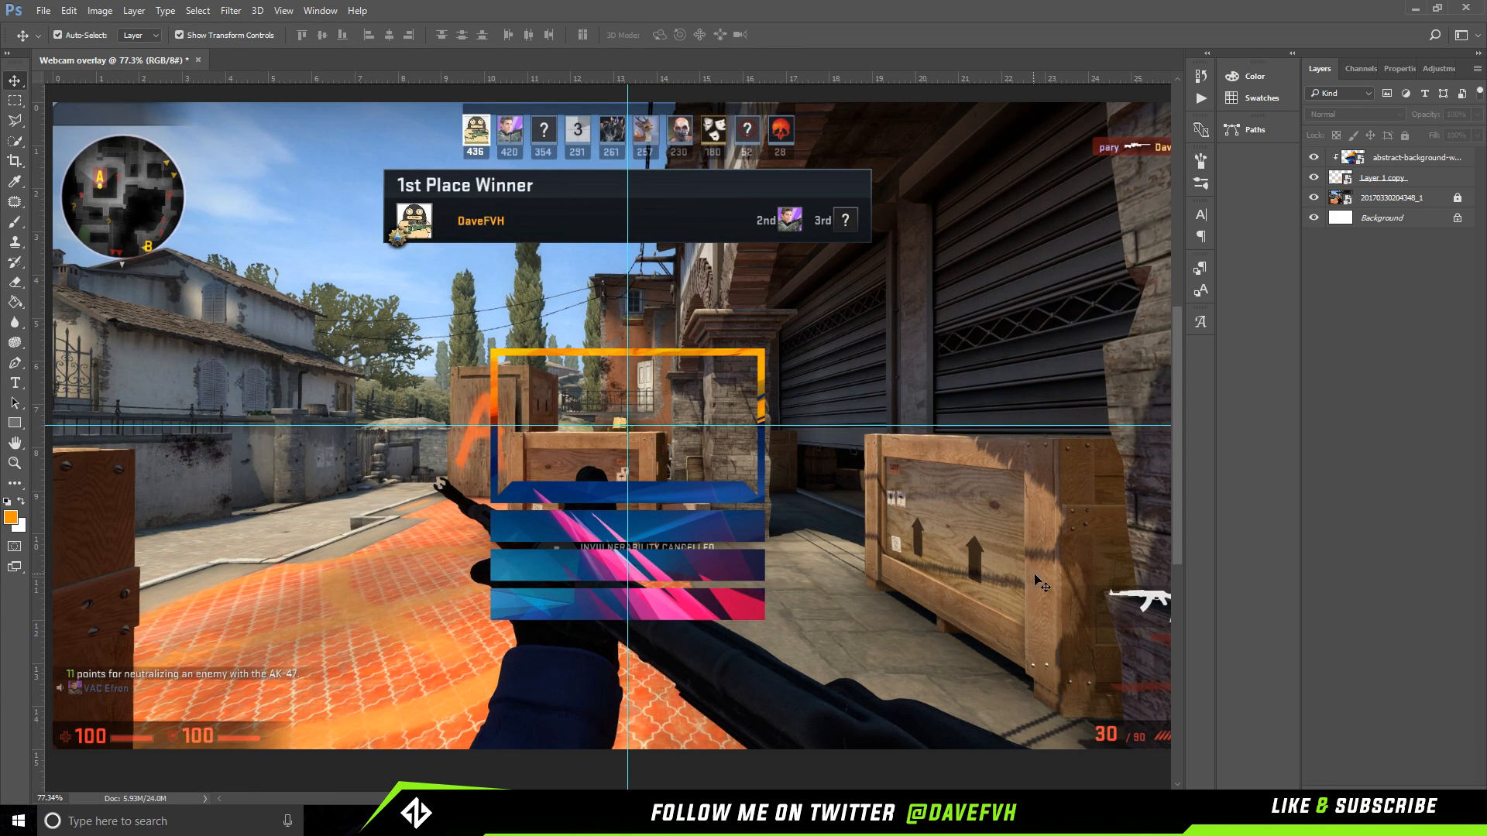
{"action": "scroll", "coordinate": [1040, 585], "scroll_direction": "down", "scroll_amount": 4}
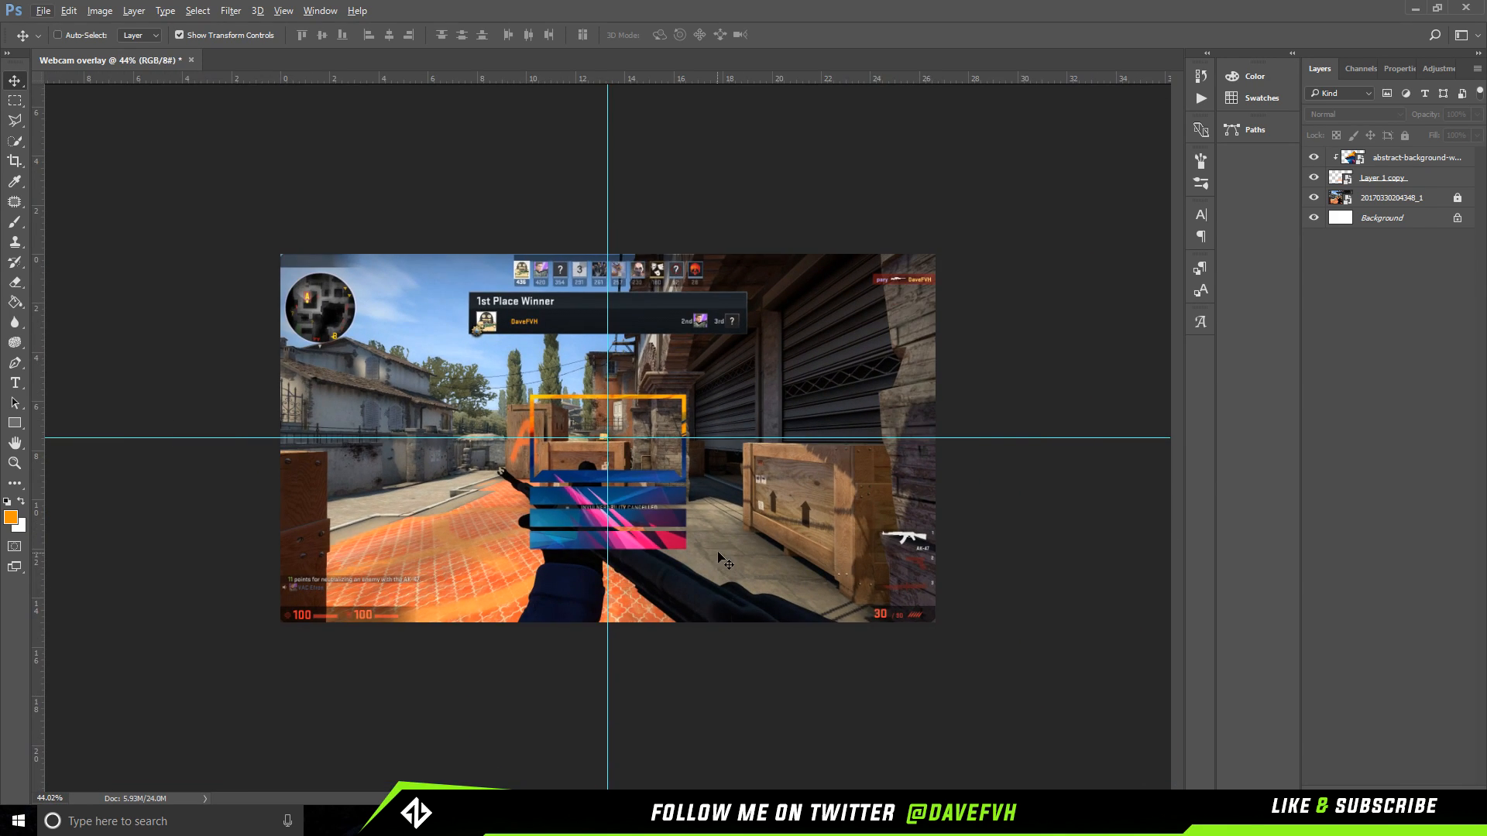
Reset the clipped wallpaper's rotation to 0°, scale it to about 82% and position its orange and blue area over the whole overlay.
{"action": "scroll", "coordinate": [632, 583], "scroll_direction": "up", "scroll_amount": 2}
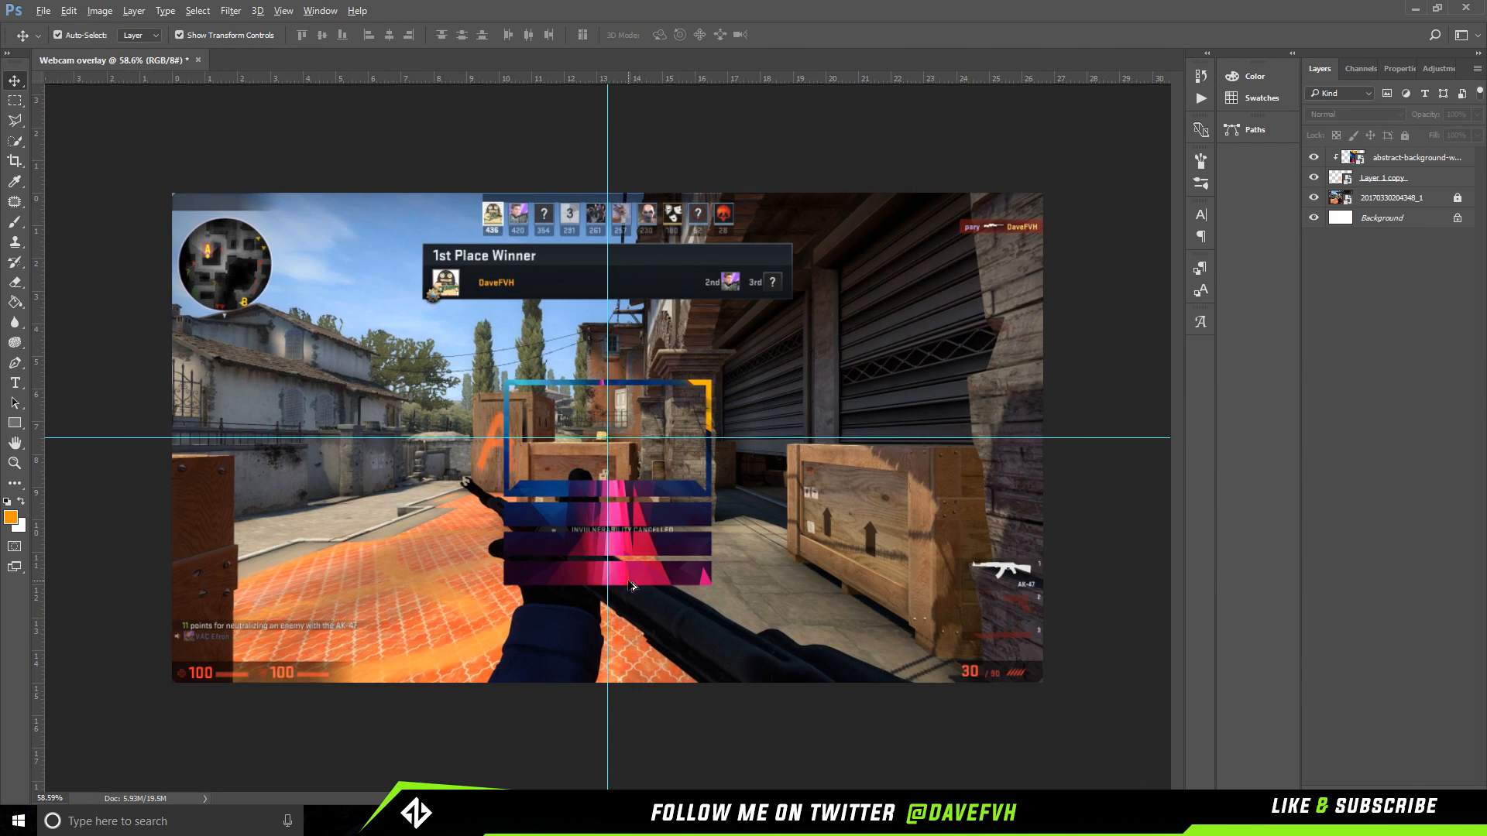
{"action": "left_click", "coordinate": [633, 582]}
{"action": "left_click_drag", "start_coordinate": [647, 536], "coordinate": [621, 686]}
{"action": "left_click_drag", "start_coordinate": [741, 347], "coordinate": [324, 380]}
{"action": "left_click_drag", "start_coordinate": [690, 613], "coordinate": [698, 531]}
{"action": "left_click_drag", "start_coordinate": [825, 624], "coordinate": [1103, 782]}
{"action": "mouse_move", "coordinate": [948, 631]}
{"action": "left_mouse_down"}
{"action": "mouse_move", "coordinate": [940, 617]}
{"action": "mouse_move", "coordinate": [999, 629]}
{"action": "mouse_move", "coordinate": [866, 634]}
{"action": "mouse_move", "coordinate": [945, 621]}
{"action": "left_mouse_up"}
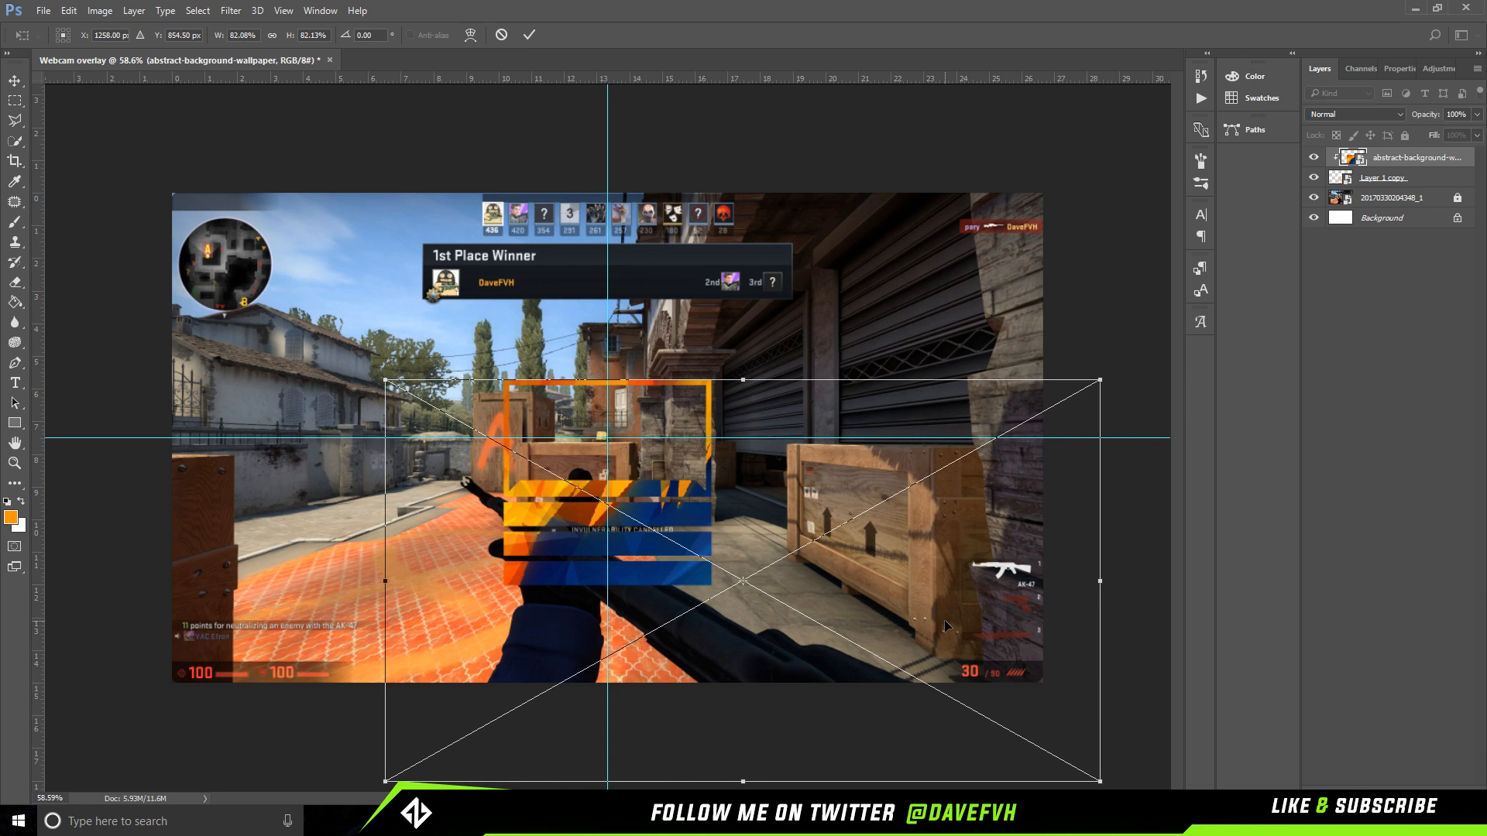
{"action": "key", "text": "Return"}
{"action": "scroll", "coordinate": [925, 595], "scroll_direction": "up", "scroll_amount": 3}
{"action": "left_click", "coordinate": [923, 591]}
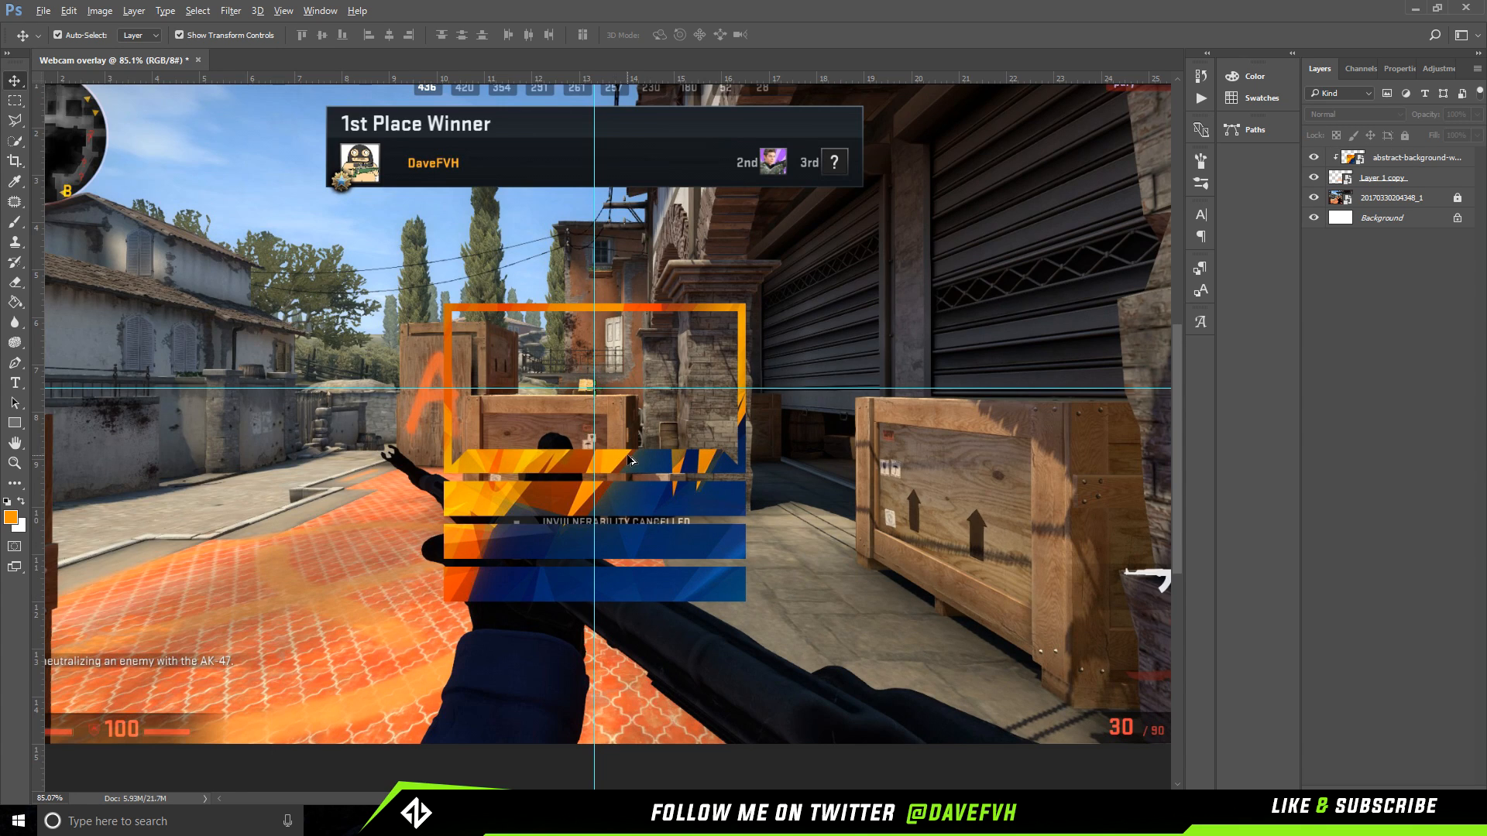
{"action": "scroll", "coordinate": [620, 456], "scroll_direction": "up", "scroll_amount": 2}
{"action": "scroll", "coordinate": [579, 461], "scroll_direction": "down", "scroll_amount": 2}
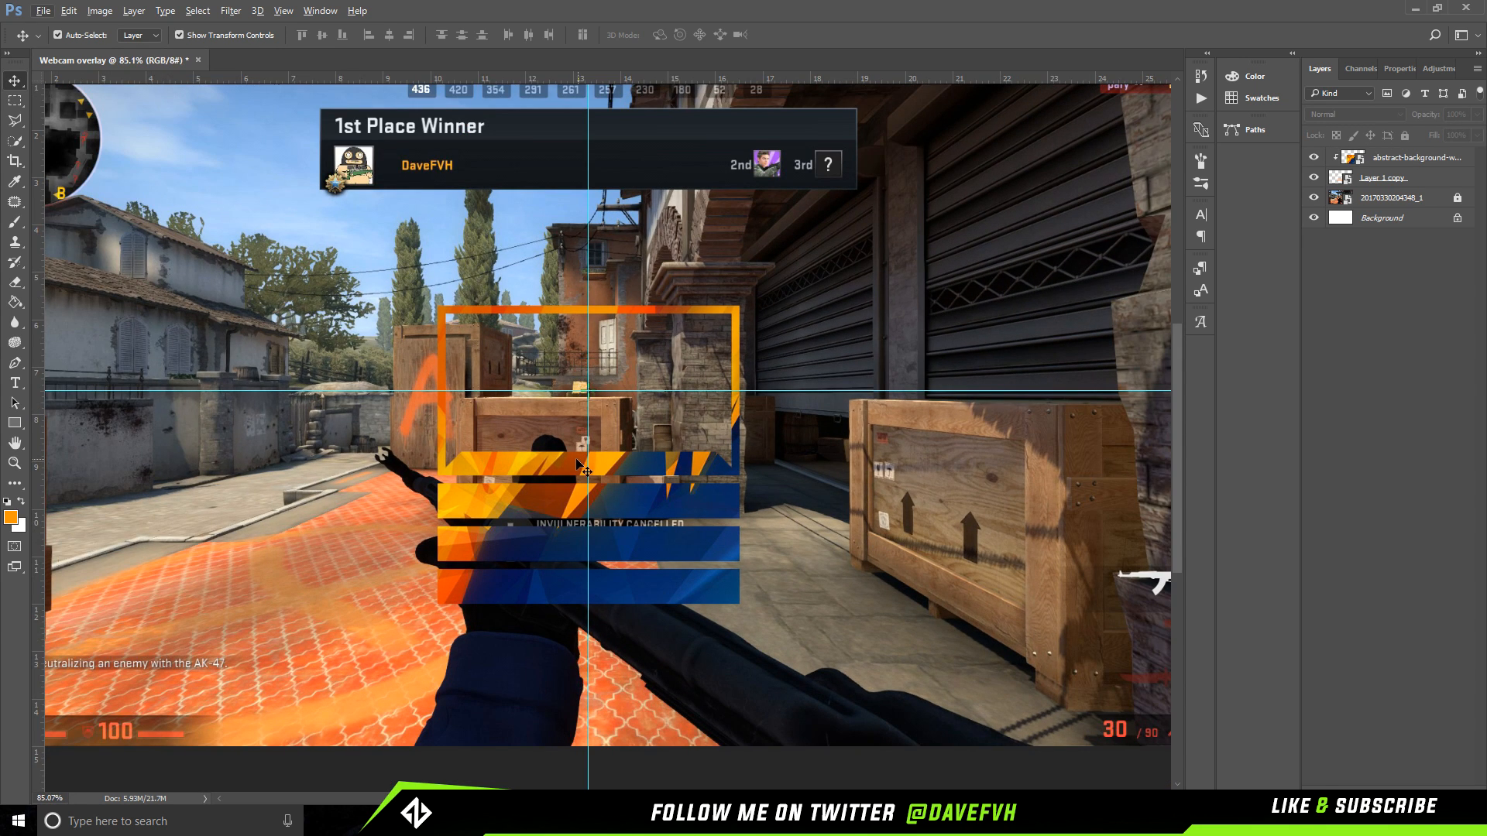
{"action": "scroll", "coordinate": [580, 465], "scroll_direction": "down", "scroll_amount": 3}
{"action": "scroll", "coordinate": [614, 444], "scroll_direction": "up", "scroll_amount": 1}
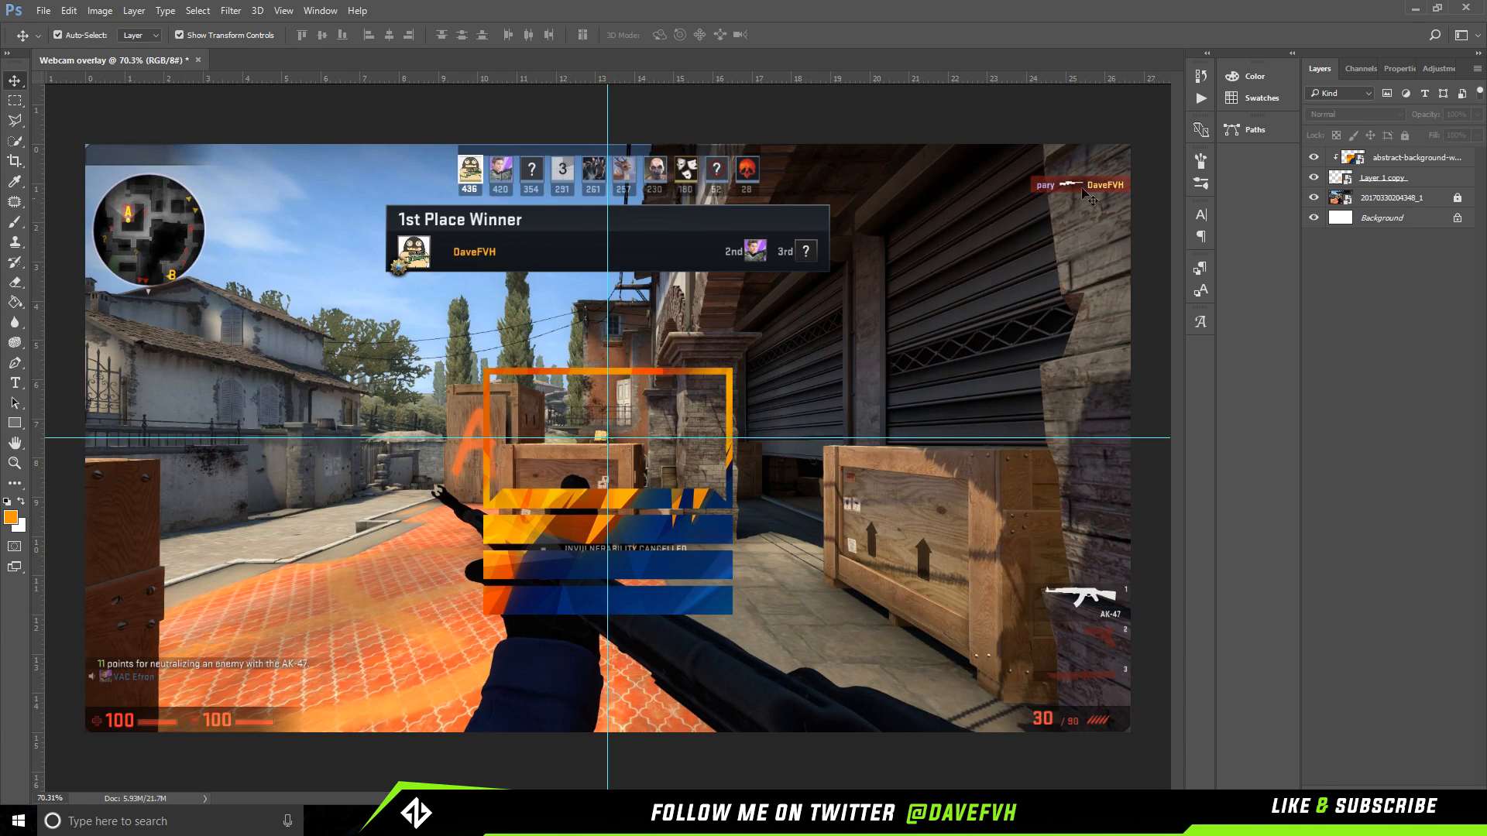
Try colorizing the wallpaper layer with Hue/Saturation at hue 211 and saturation 87, and discard the adjustment.
{"action": "left_click", "coordinate": [1417, 159]}
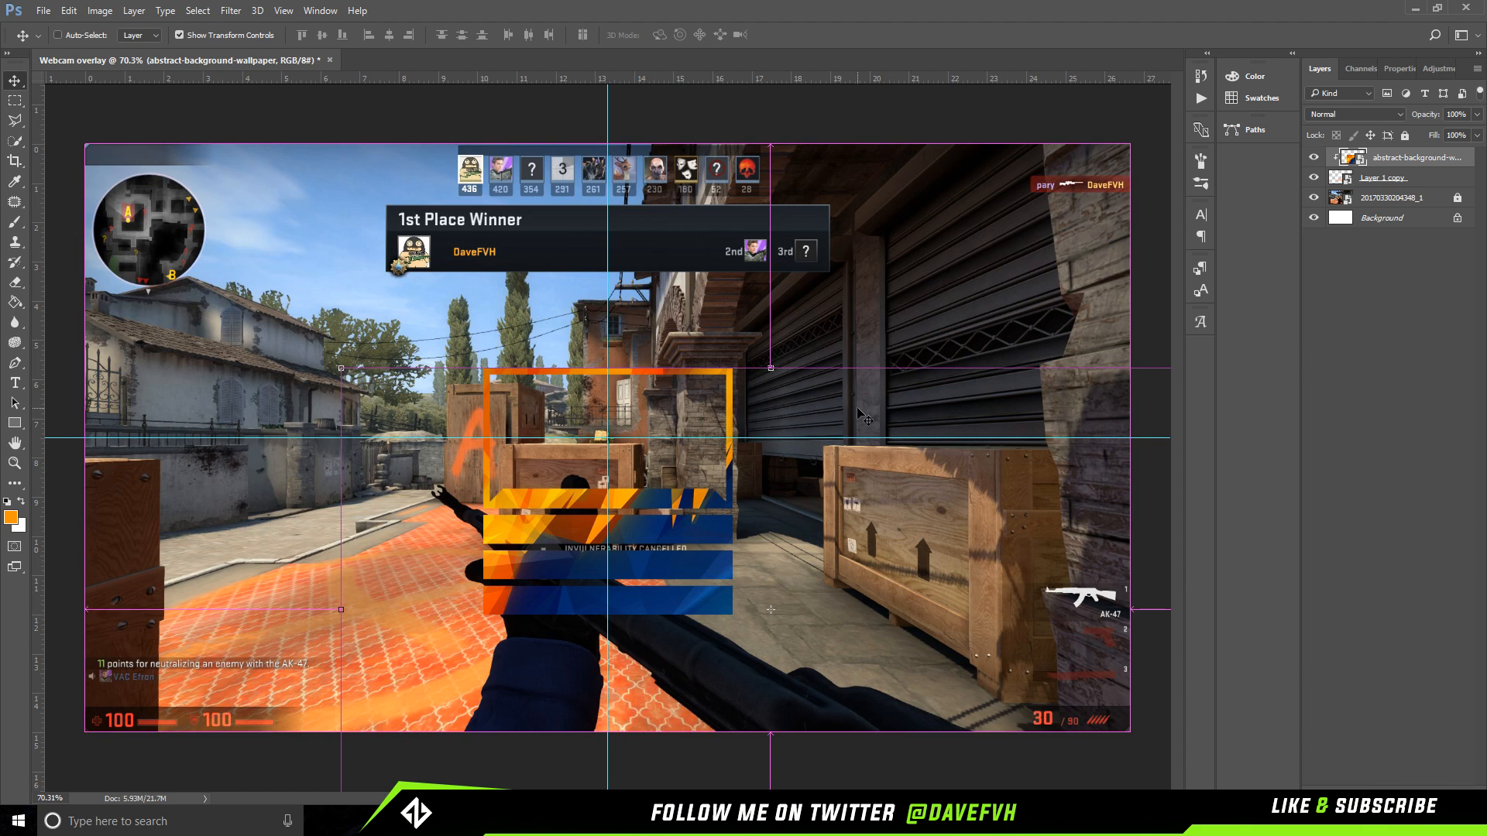
{"action": "key", "text": "ctrl+u"}
{"action": "left_click_drag", "start_coordinate": [609, 191], "coordinate": [906, 199]}
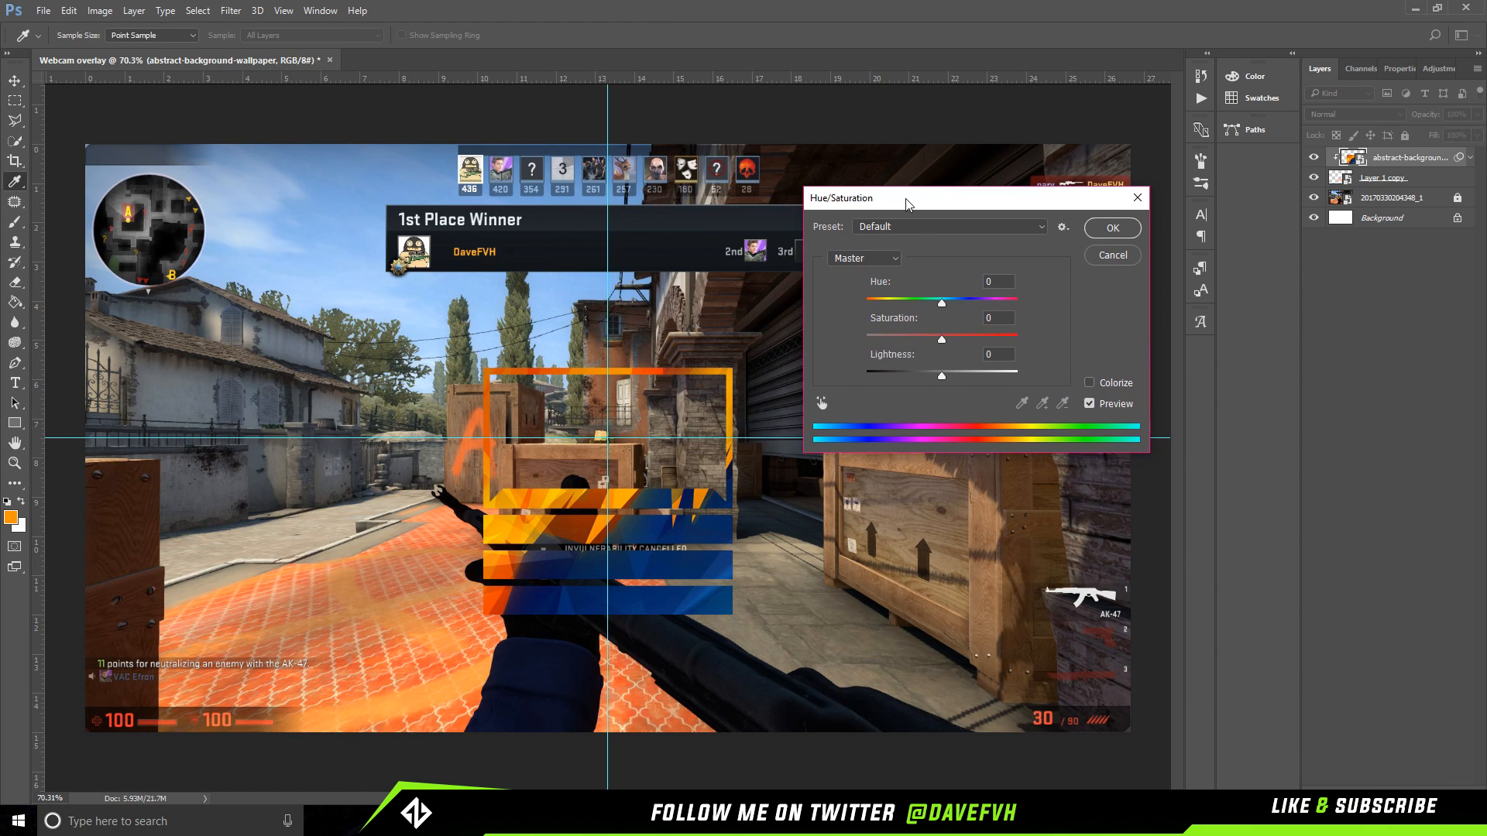
{"action": "left_click", "coordinate": [1090, 383]}
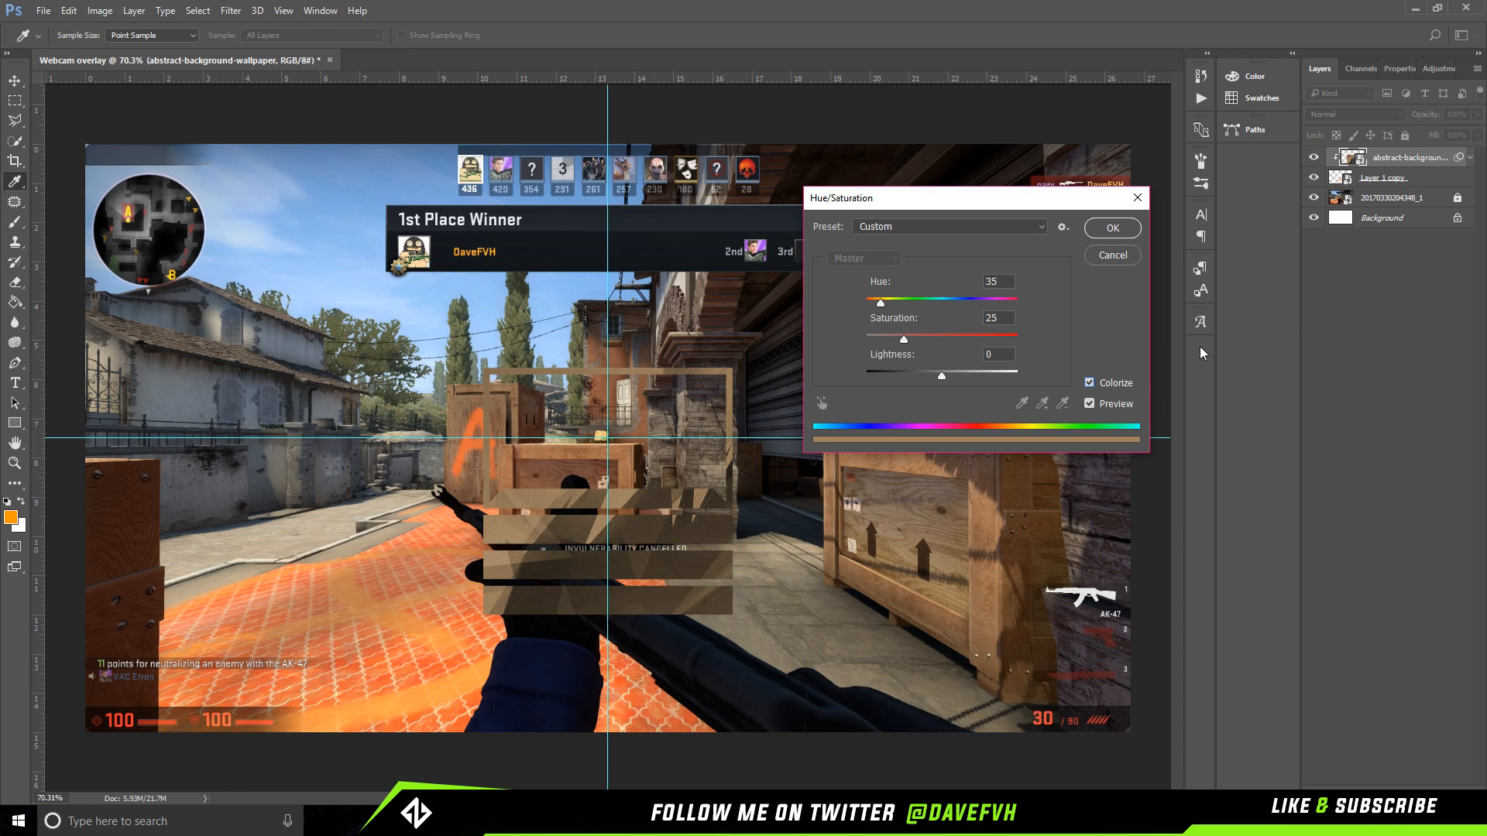
{"action": "left_click_drag", "start_coordinate": [929, 200], "coordinate": [903, 202]}
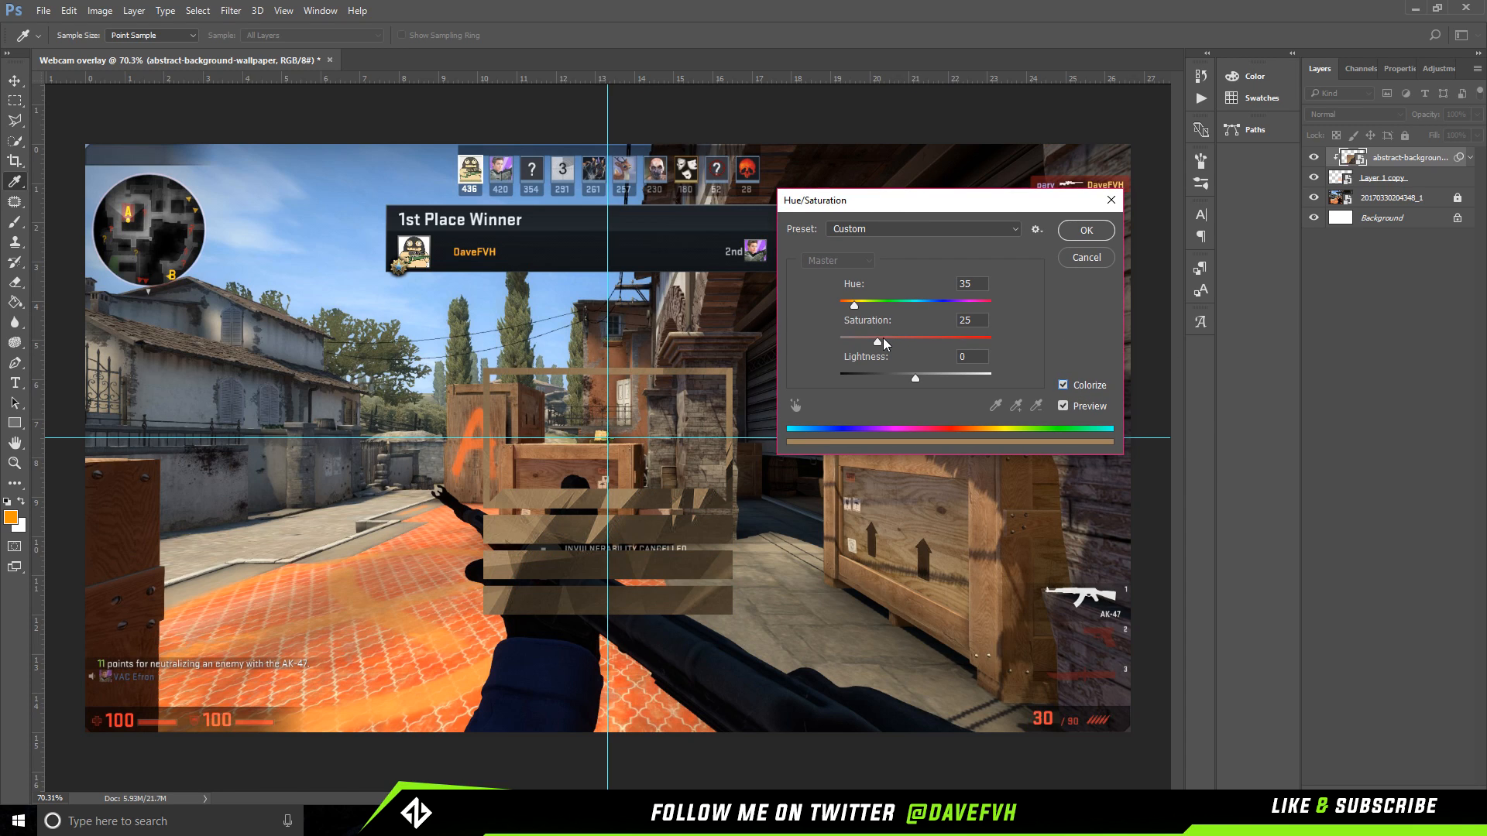
{"action": "left_click_drag", "start_coordinate": [880, 339], "coordinate": [973, 341]}
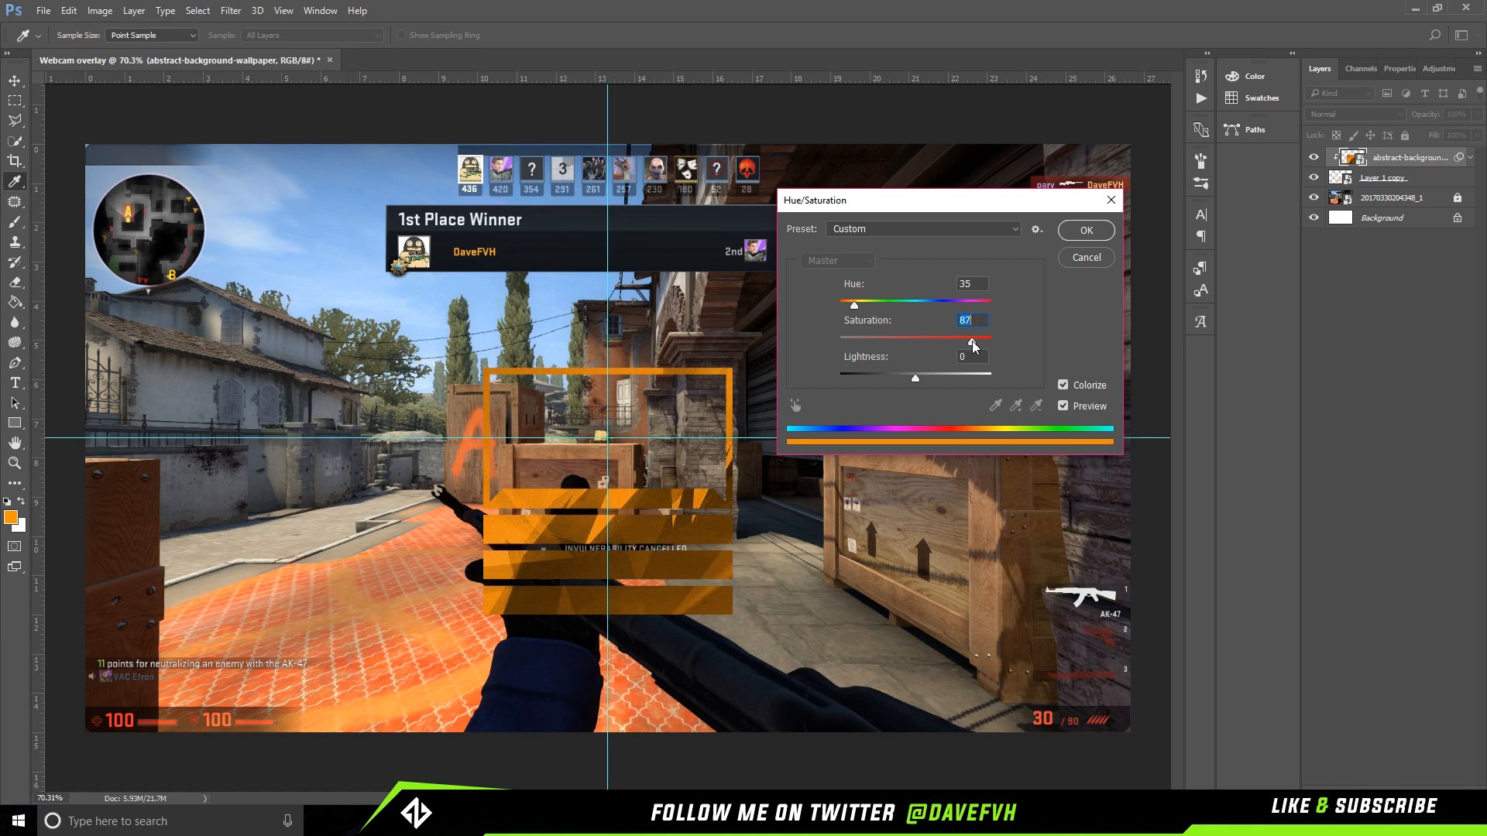
{"action": "left_click_drag", "start_coordinate": [854, 305], "coordinate": [933, 319]}
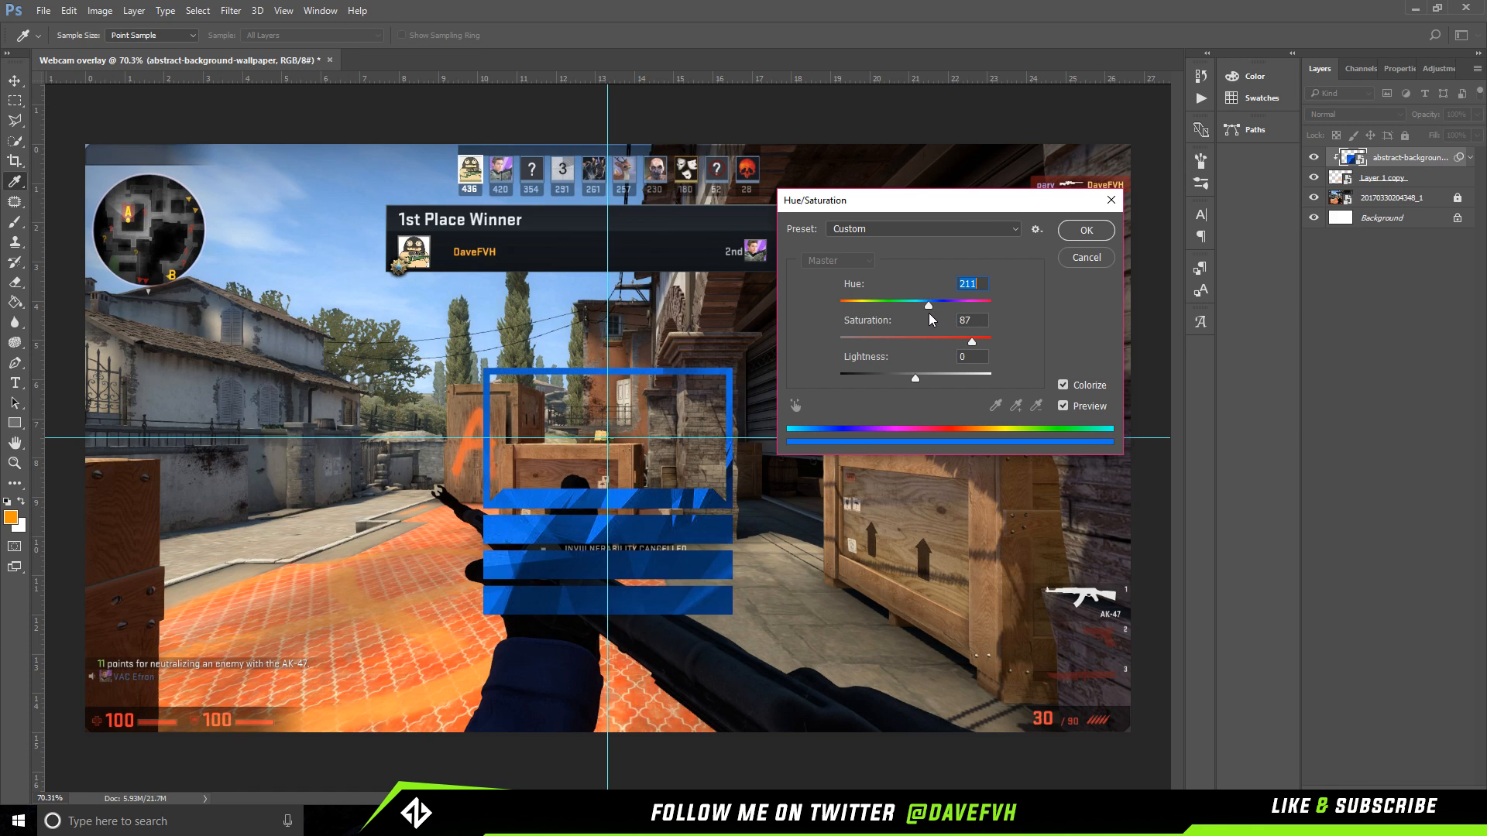
{"action": "left_click", "coordinate": [1087, 261]}
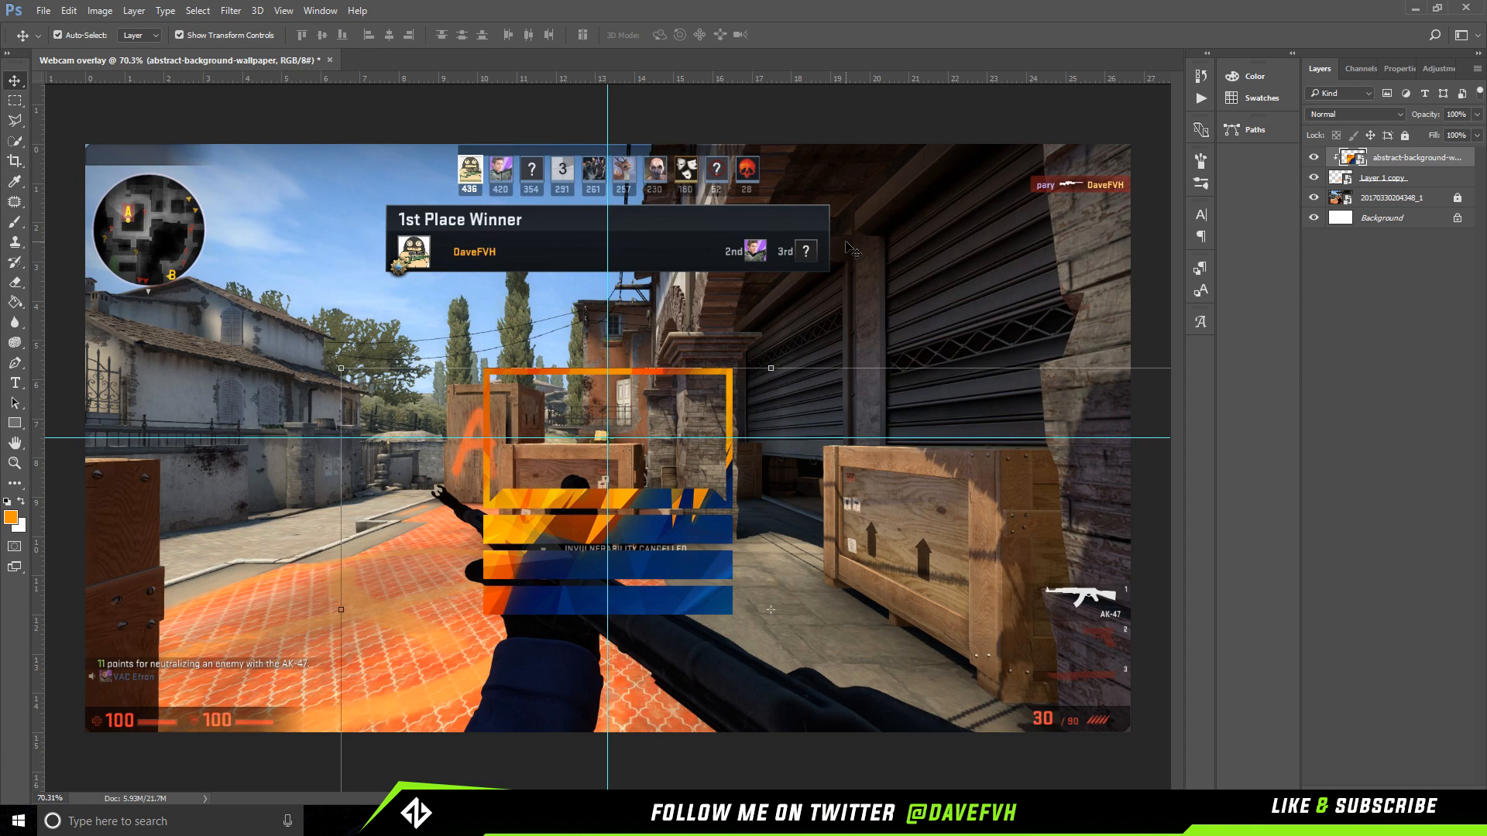
{"action": "left_click", "coordinate": [847, 245]}
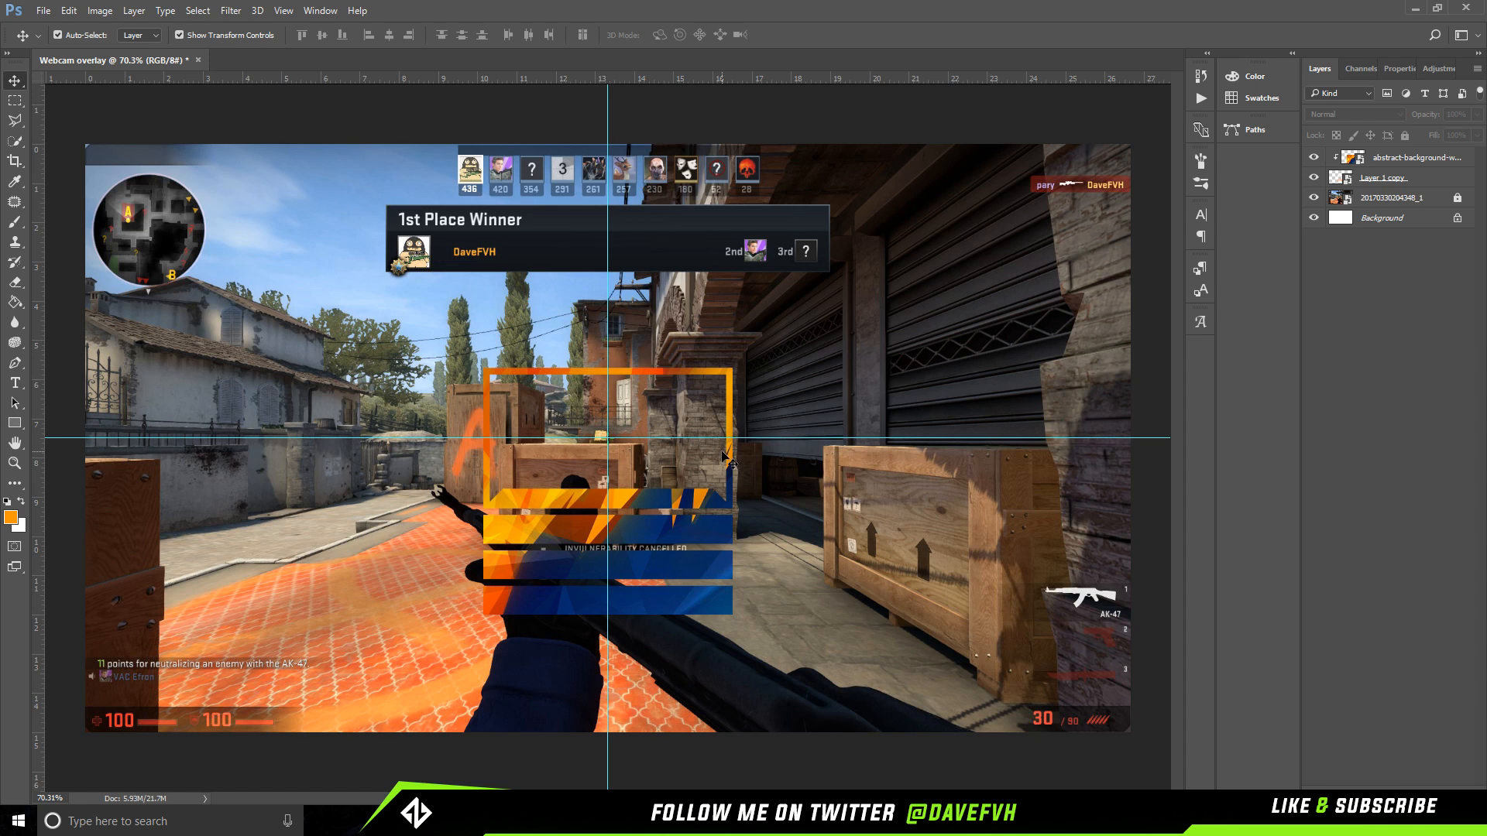
Combine the clipped wallpaper layer and the Layer 1 copy layer into one smart object.
{"action": "scroll", "coordinate": [595, 508], "scroll_direction": "up", "scroll_amount": 3}
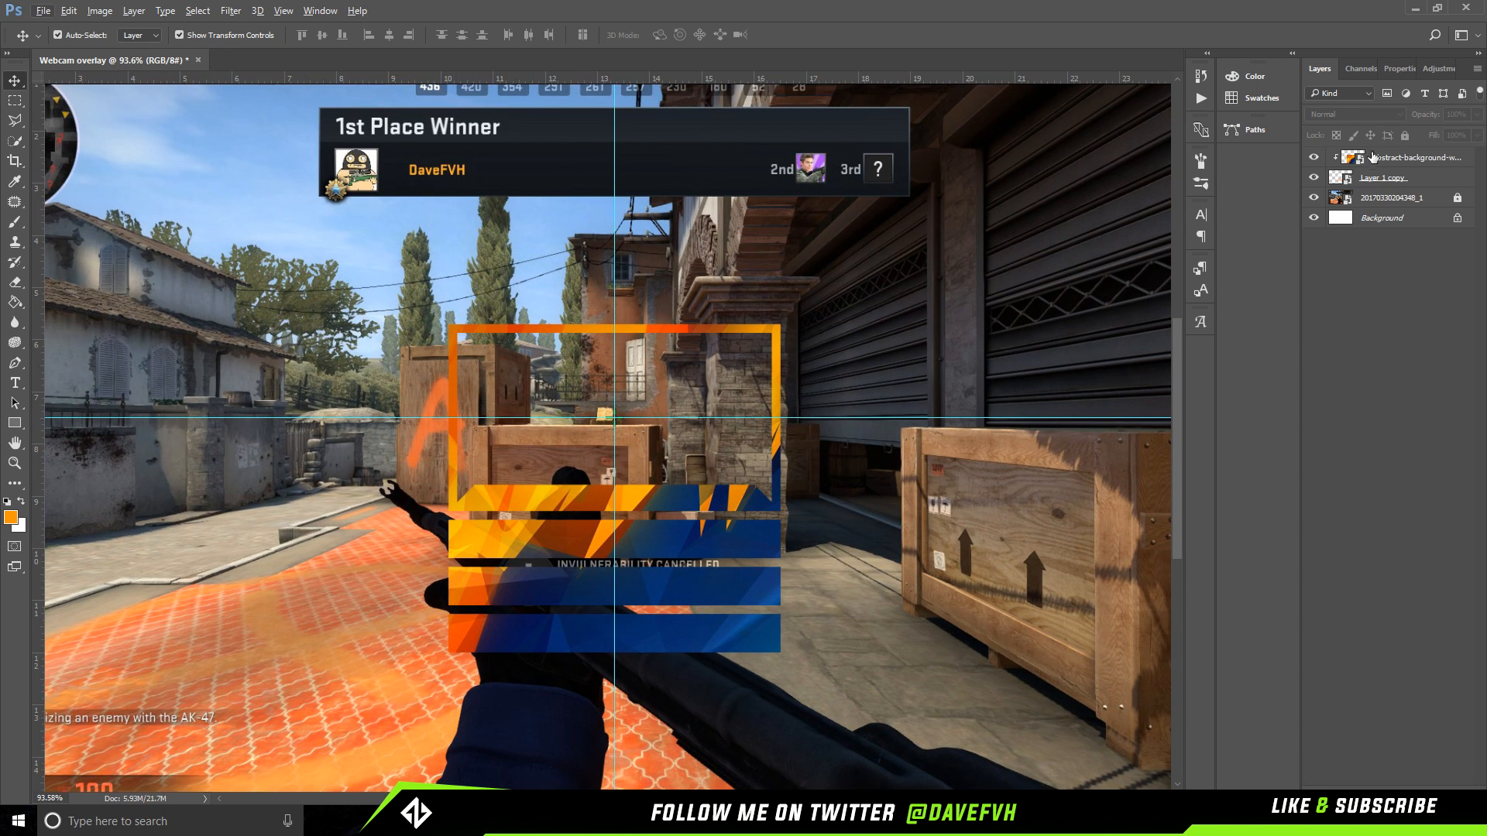
{"action": "left_click", "coordinate": [1409, 161]}
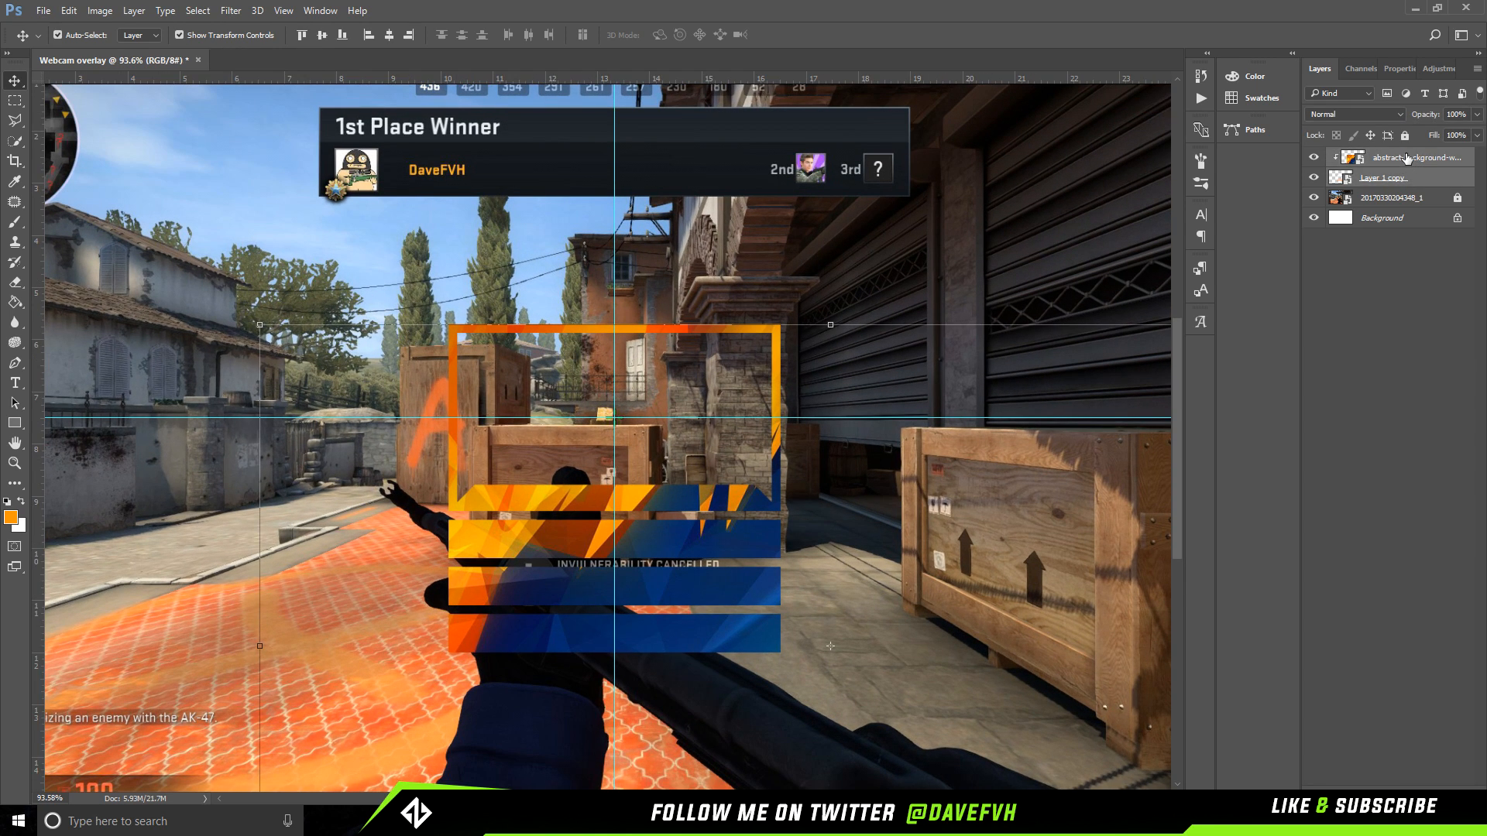
{"action": "right_click", "coordinate": [1408, 158]}
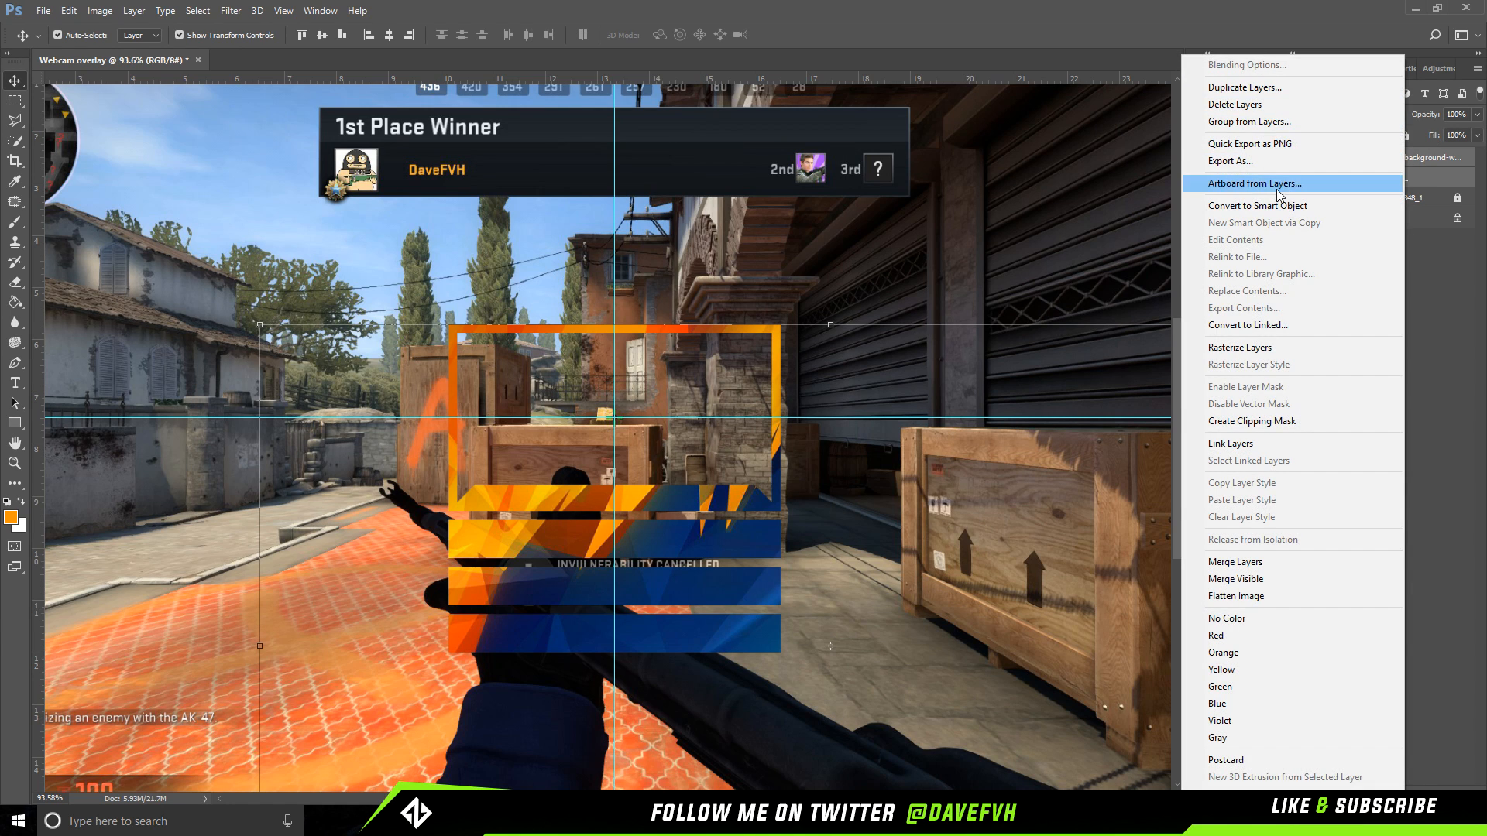
{"action": "left_click", "coordinate": [1256, 206]}
{"action": "left_click_drag", "start_coordinate": [650, 539], "coordinate": [665, 498]}
{"action": "key", "text": "ctrl+z"}
Rename the combined smart object layer as Overlay.
{"action": "scroll", "coordinate": [559, 556], "scroll_direction": "up", "scroll_amount": 5}
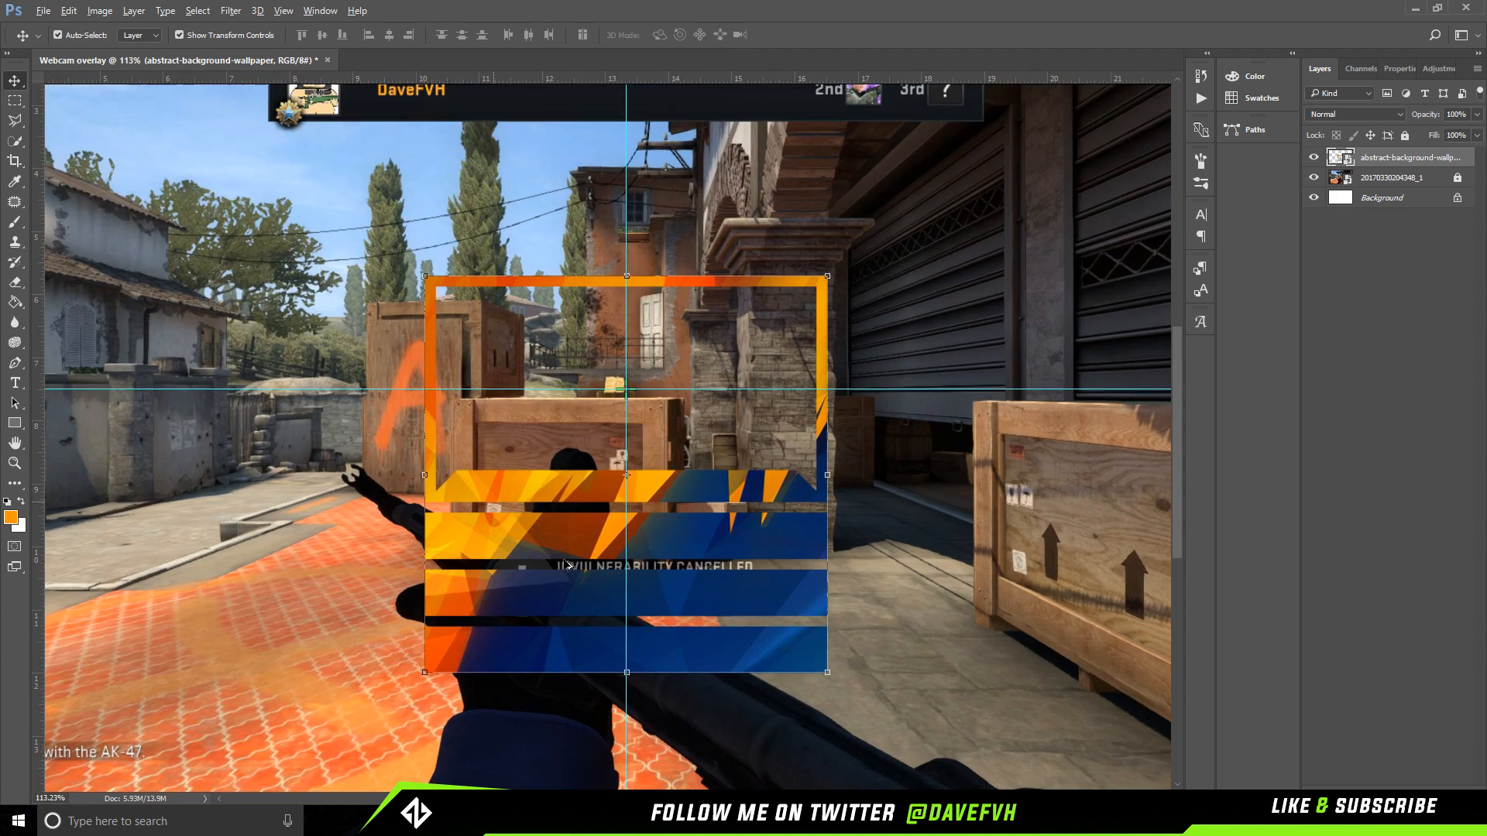
{"action": "scroll", "coordinate": [567, 565], "scroll_direction": "up", "scroll_amount": 1}
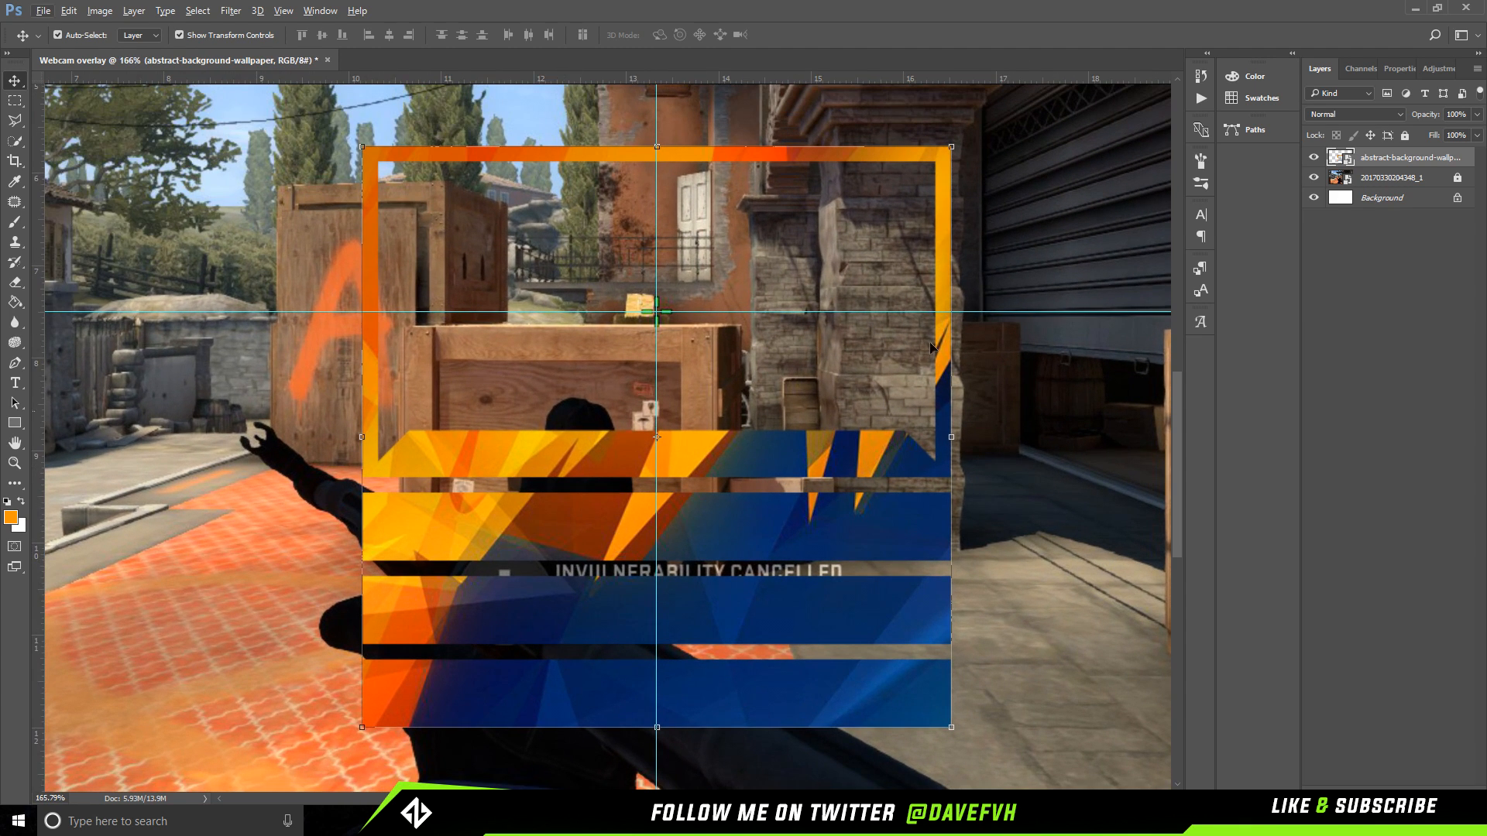
{"action": "double_click", "coordinate": [1433, 158]}
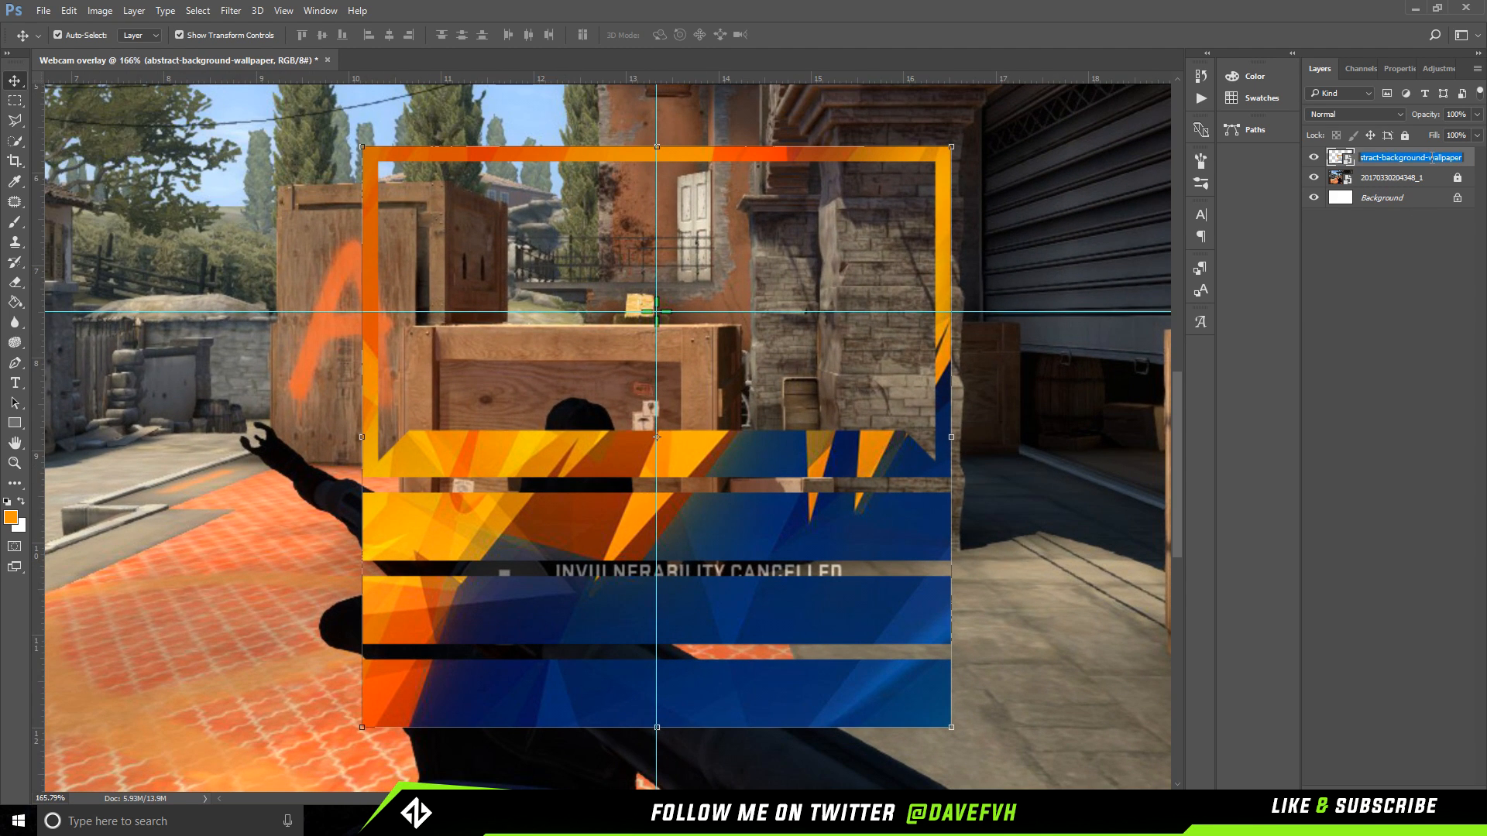
{"action": "type", "text": "Overlay"}
{"action": "key", "text": "Return"}
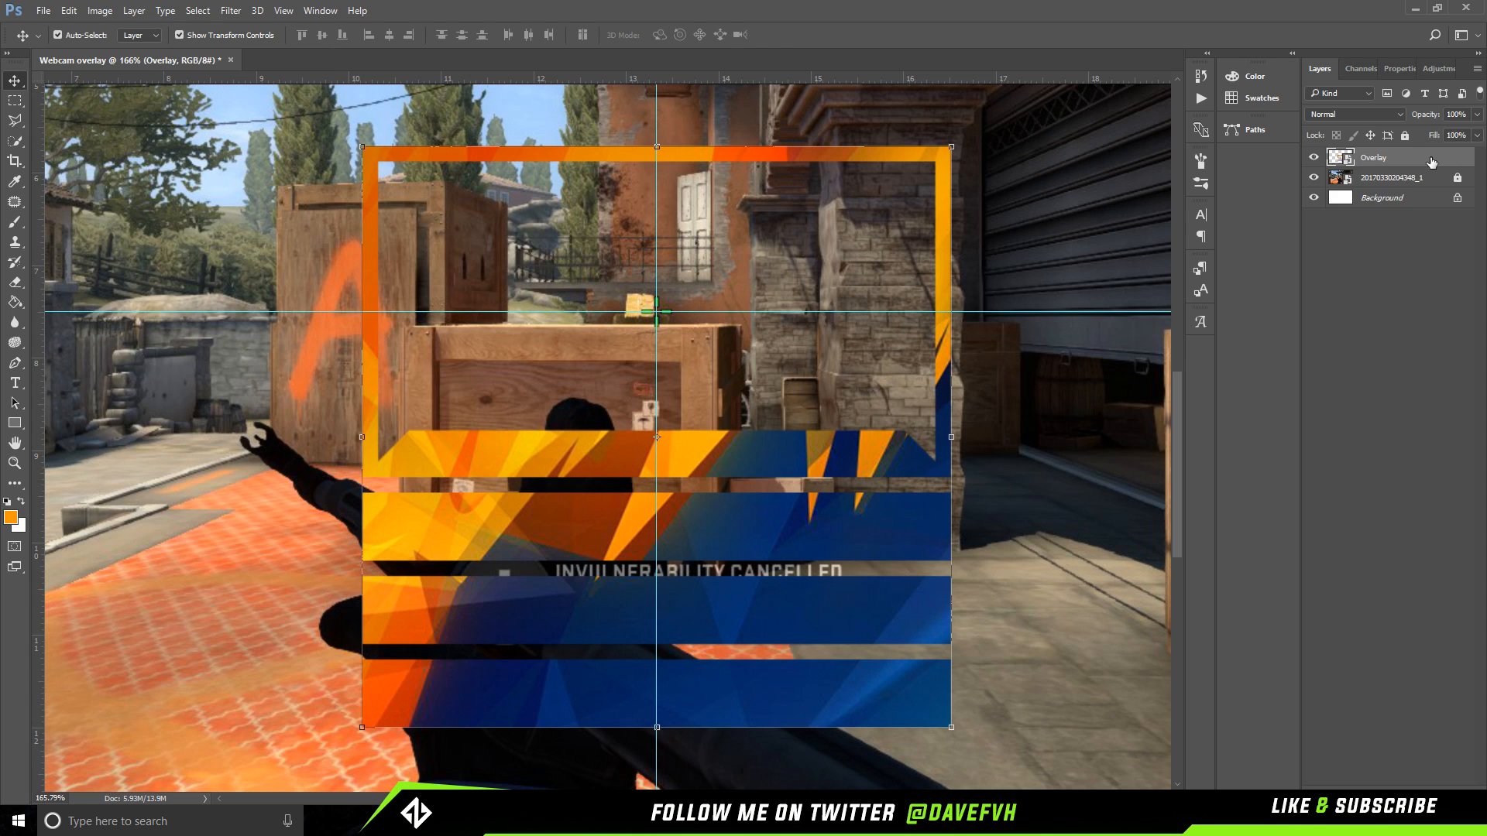
Add an Inner Glow effect to the Overlay layer with white as the glow color.
{"action": "double_click", "coordinate": [1431, 161]}
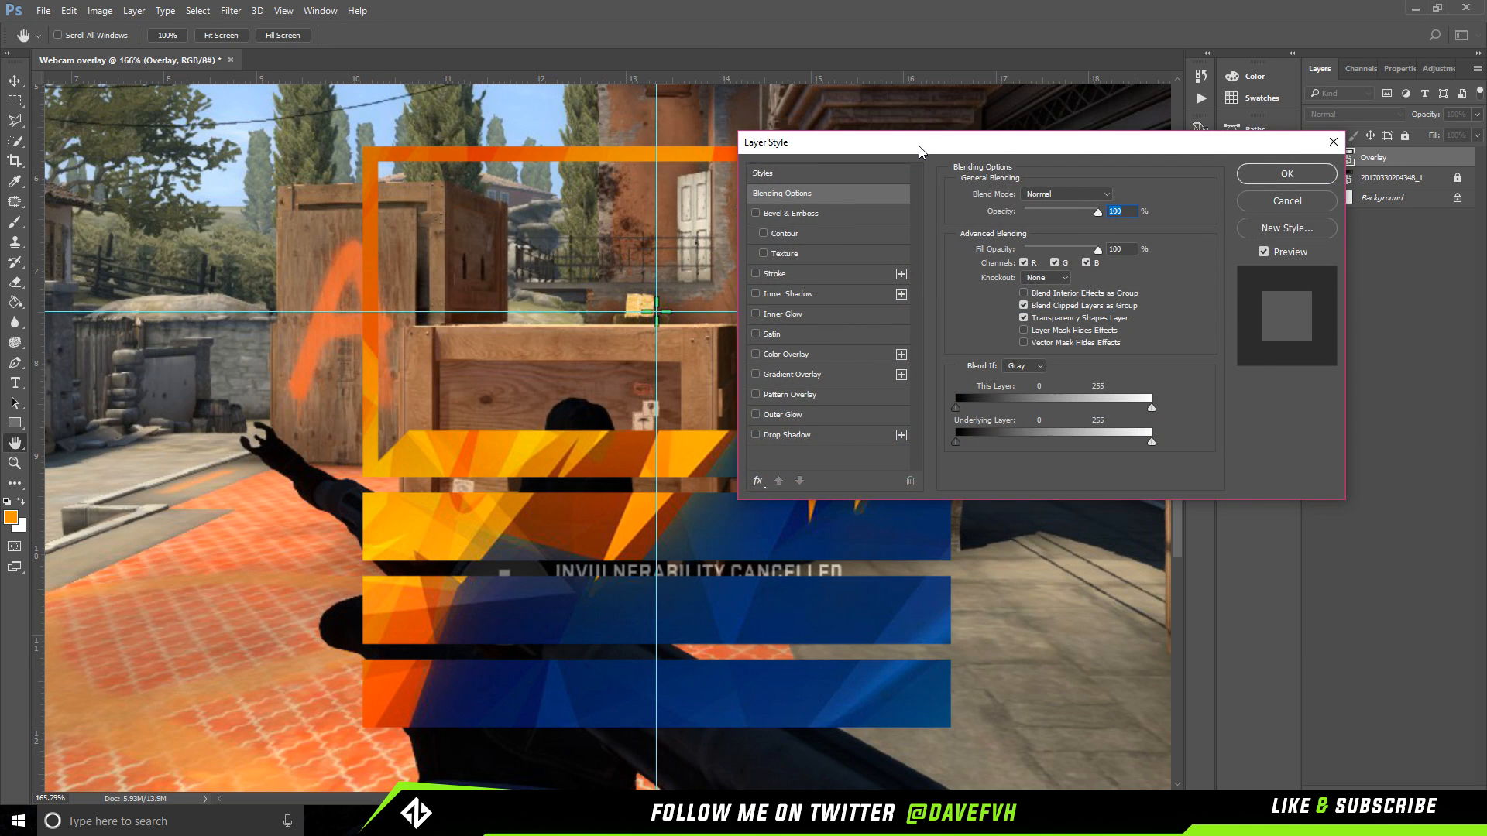
{"action": "left_click_drag", "start_coordinate": [951, 118], "coordinate": [989, 146]}
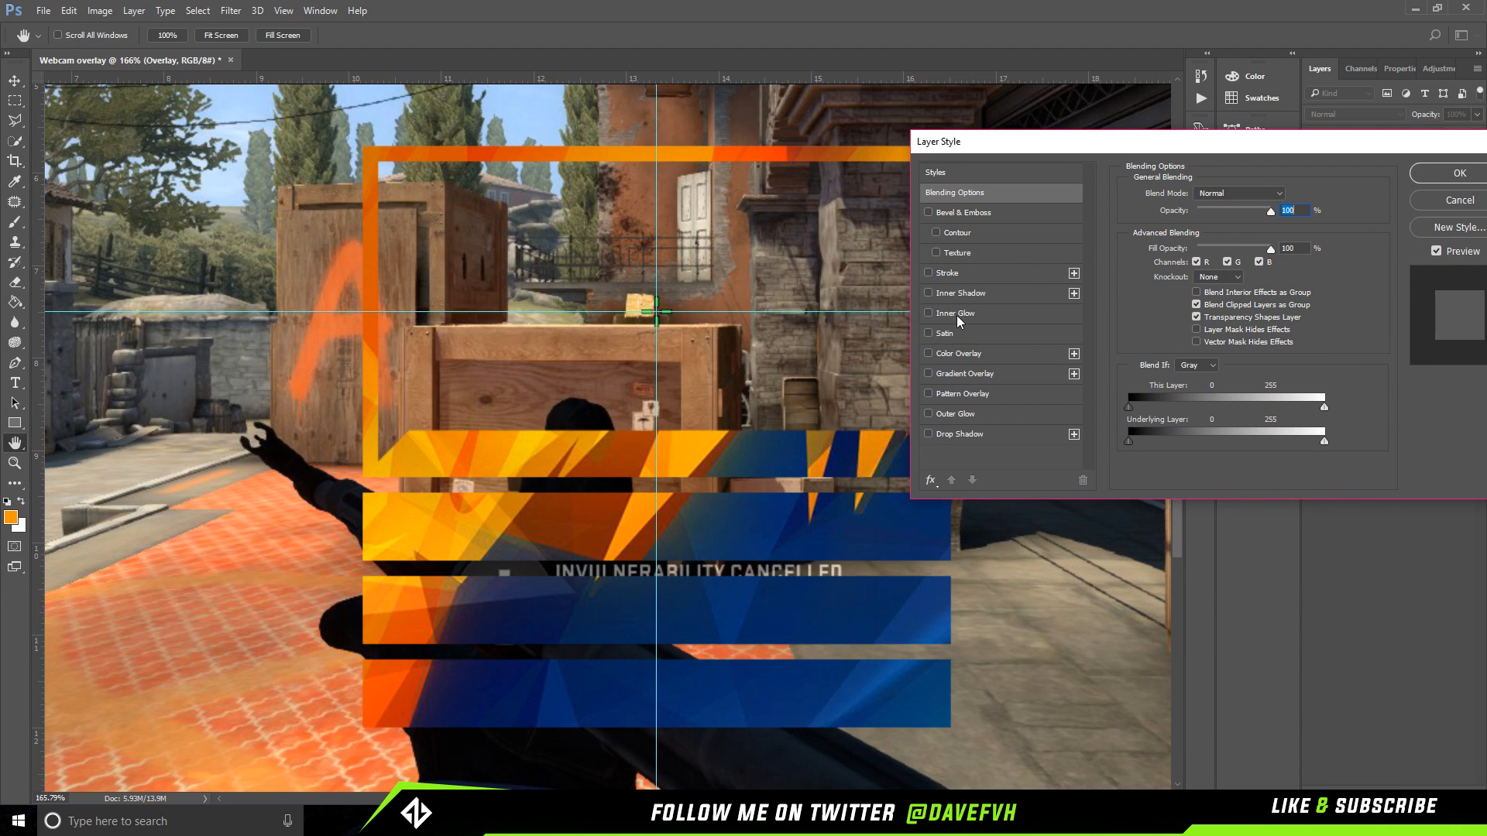
{"action": "left_click", "coordinate": [931, 313]}
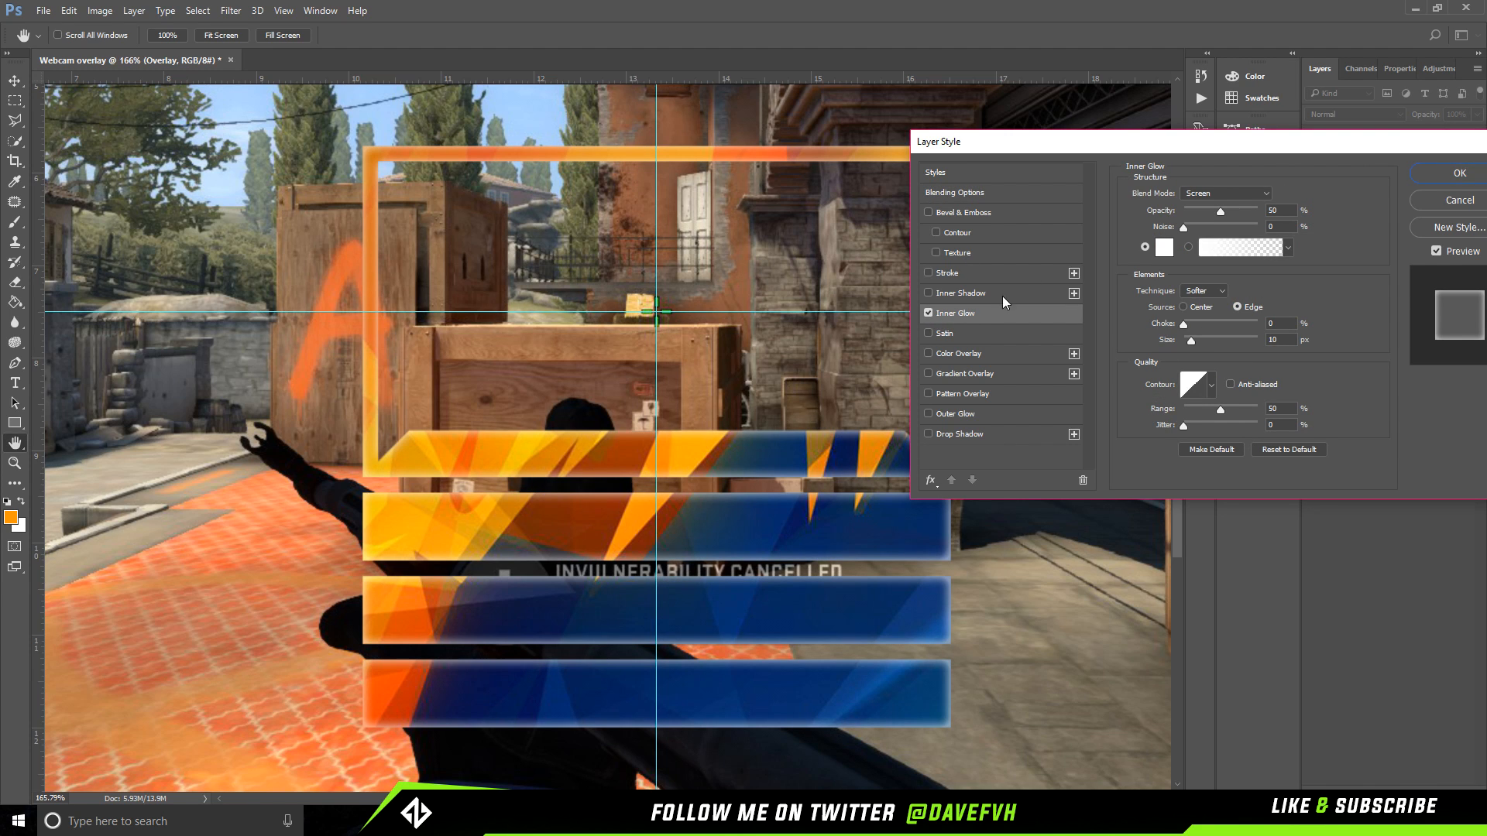
{"action": "left_click_drag", "start_coordinate": [1052, 147], "coordinate": [1024, 148]}
{"action": "left_click", "coordinate": [1136, 247]}
{"action": "left_click_drag", "start_coordinate": [844, 227], "coordinate": [805, 180]}
{"action": "left_click", "coordinate": [1183, 174]}
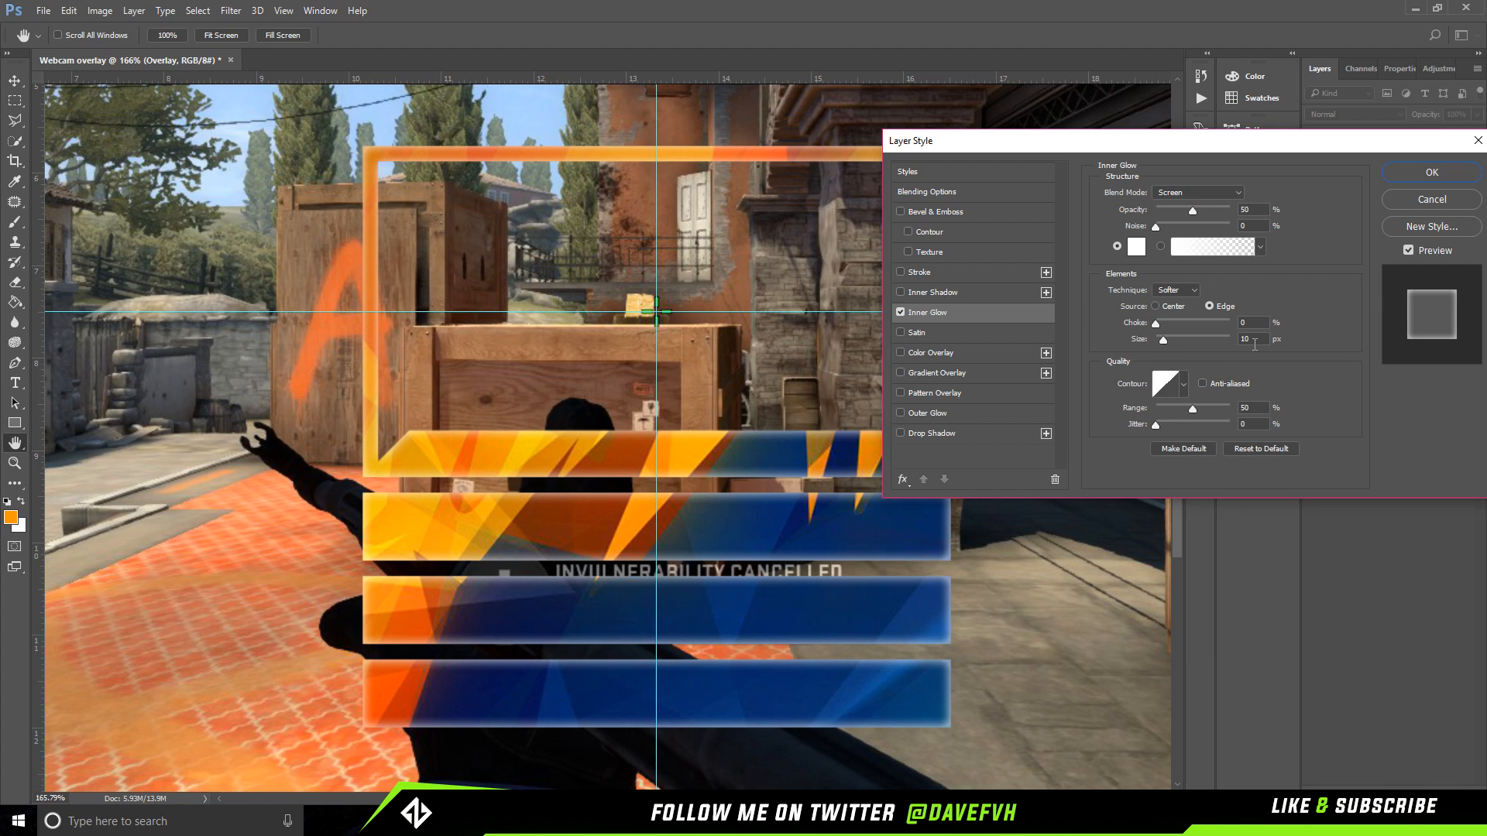
Set the inner glow's size to 5 px and its opacity to 30%.
{"action": "left_click", "coordinate": [1239, 341]}
{"action": "left_click_drag", "start_coordinate": [1255, 341], "coordinate": [1210, 337]}
{"action": "type", "text": "5"}
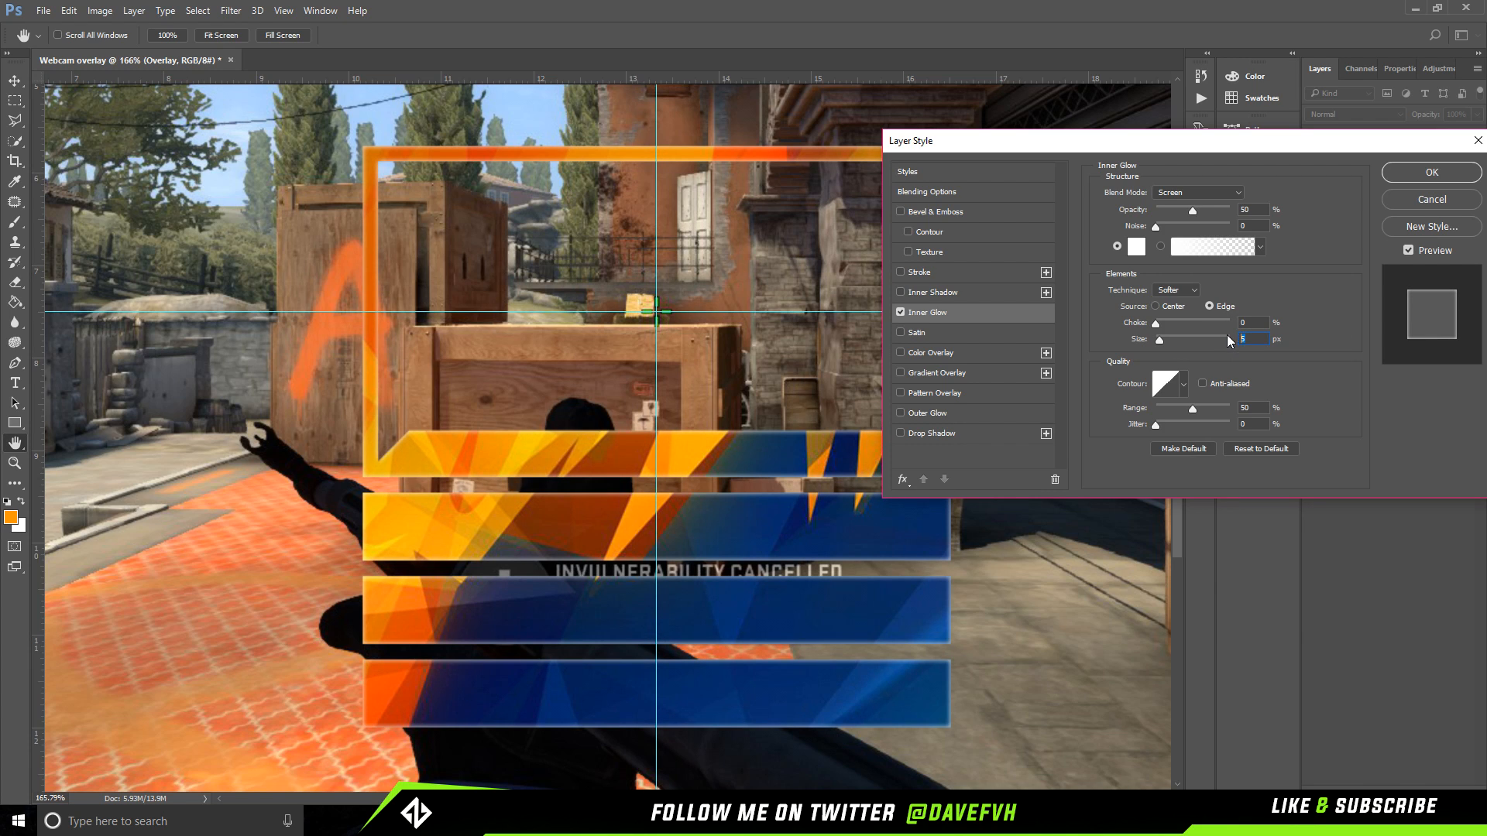
{"action": "type", "text": "10"}
{"action": "left_click_drag", "start_coordinate": [1253, 210], "coordinate": [1171, 217]}
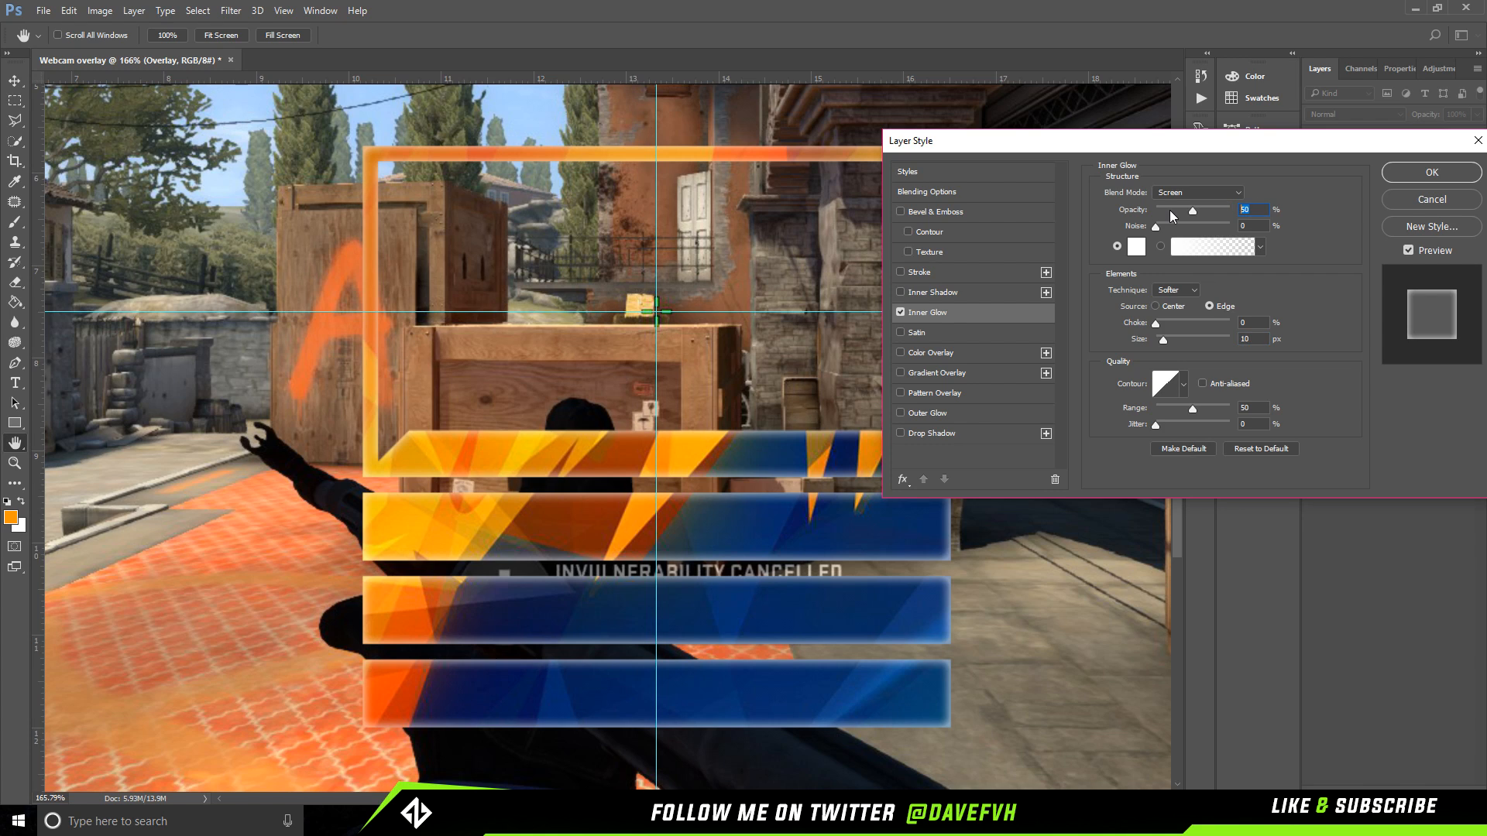
{"action": "type", "text": "30"}
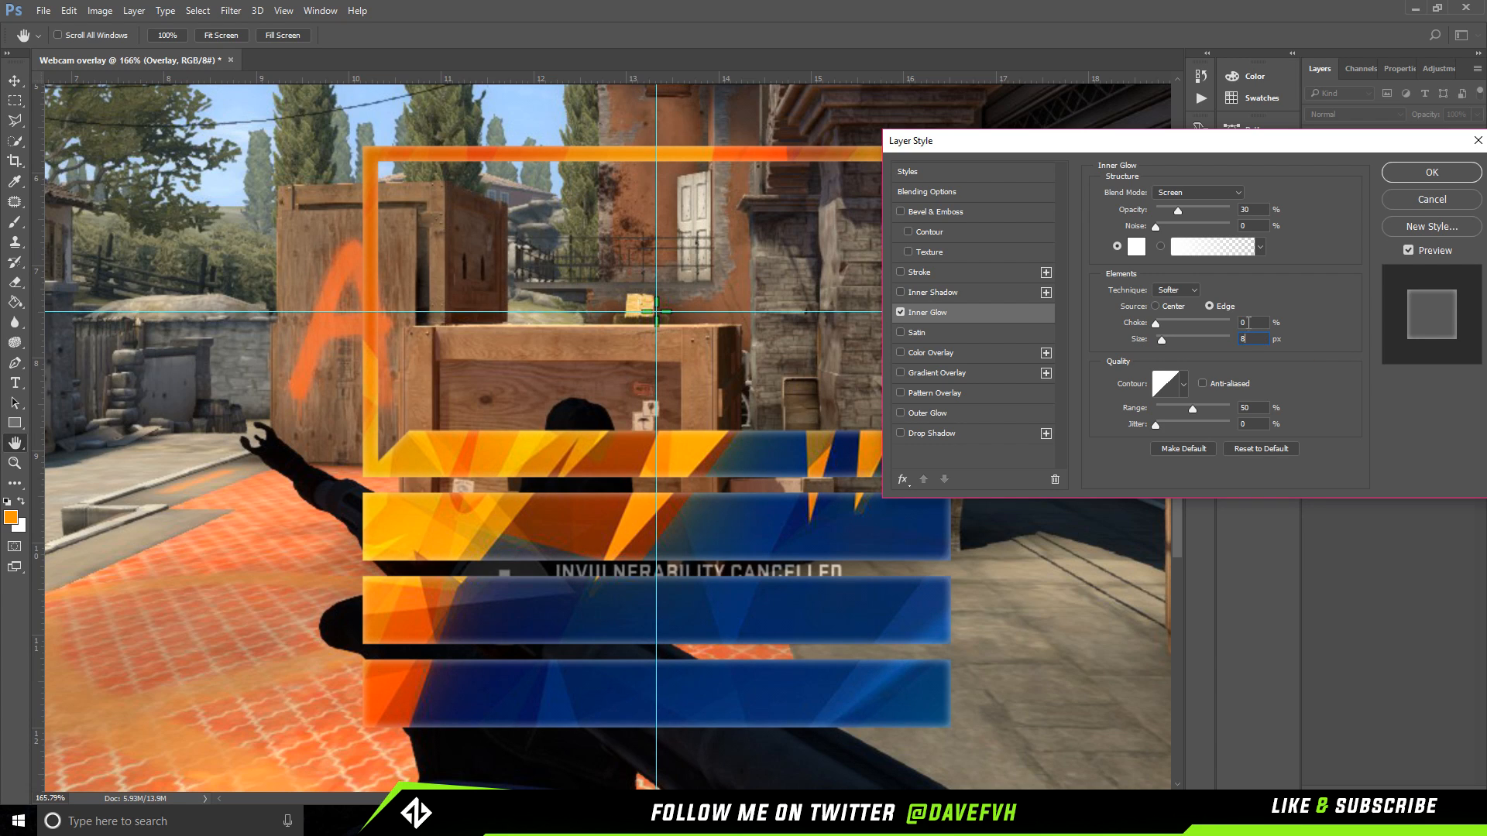
{"action": "key", "text": "BackSpace"}
{"action": "type", "text": "5"}
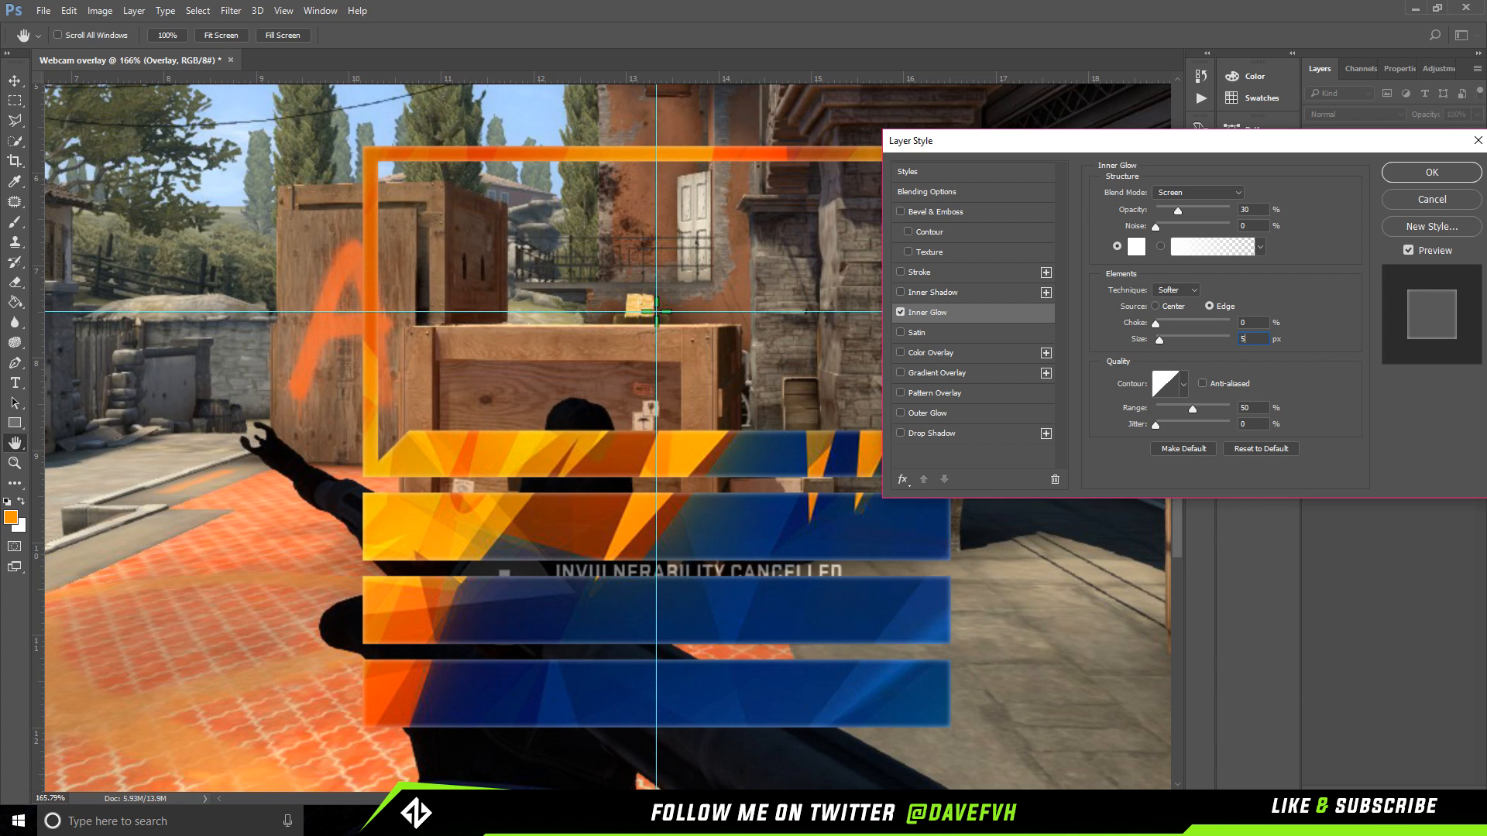
Reduce the inner glow's opacity to 10% and compare the overlay with the effect off and on.
{"action": "mouse_move", "coordinate": [1157, 324]}
{"action": "left_mouse_down"}
{"action": "mouse_move", "coordinate": [1201, 323]}
{"action": "mouse_move", "coordinate": [1149, 325]}
{"action": "left_mouse_up"}
{"action": "type", "text": "50"}
{"action": "double_click", "coordinate": [1244, 210]}
{"action": "type", "text": "10"}
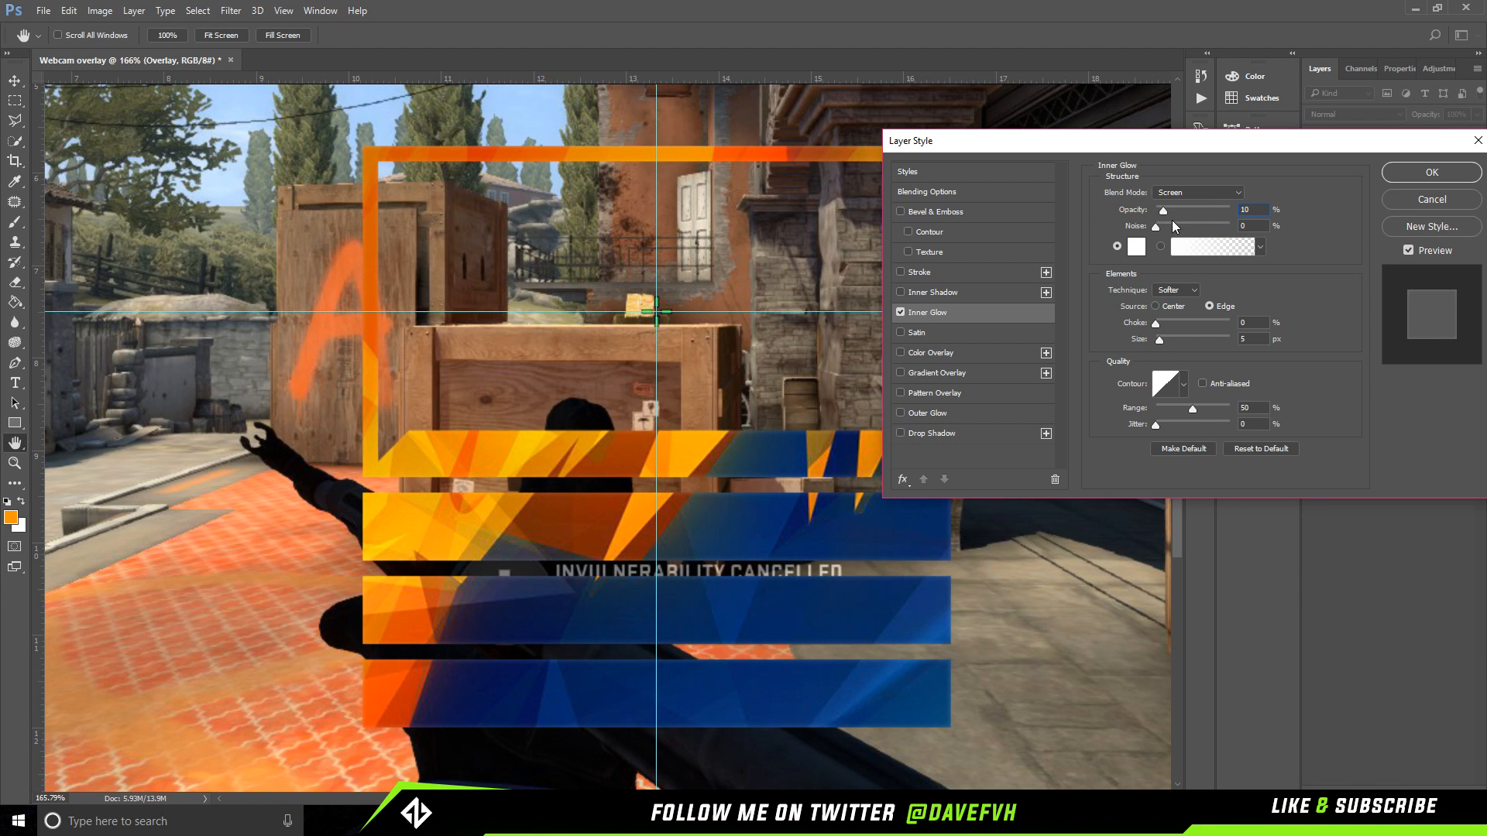
{"action": "left_click", "coordinate": [900, 313]}
{"action": "left_click", "coordinate": [901, 313]}
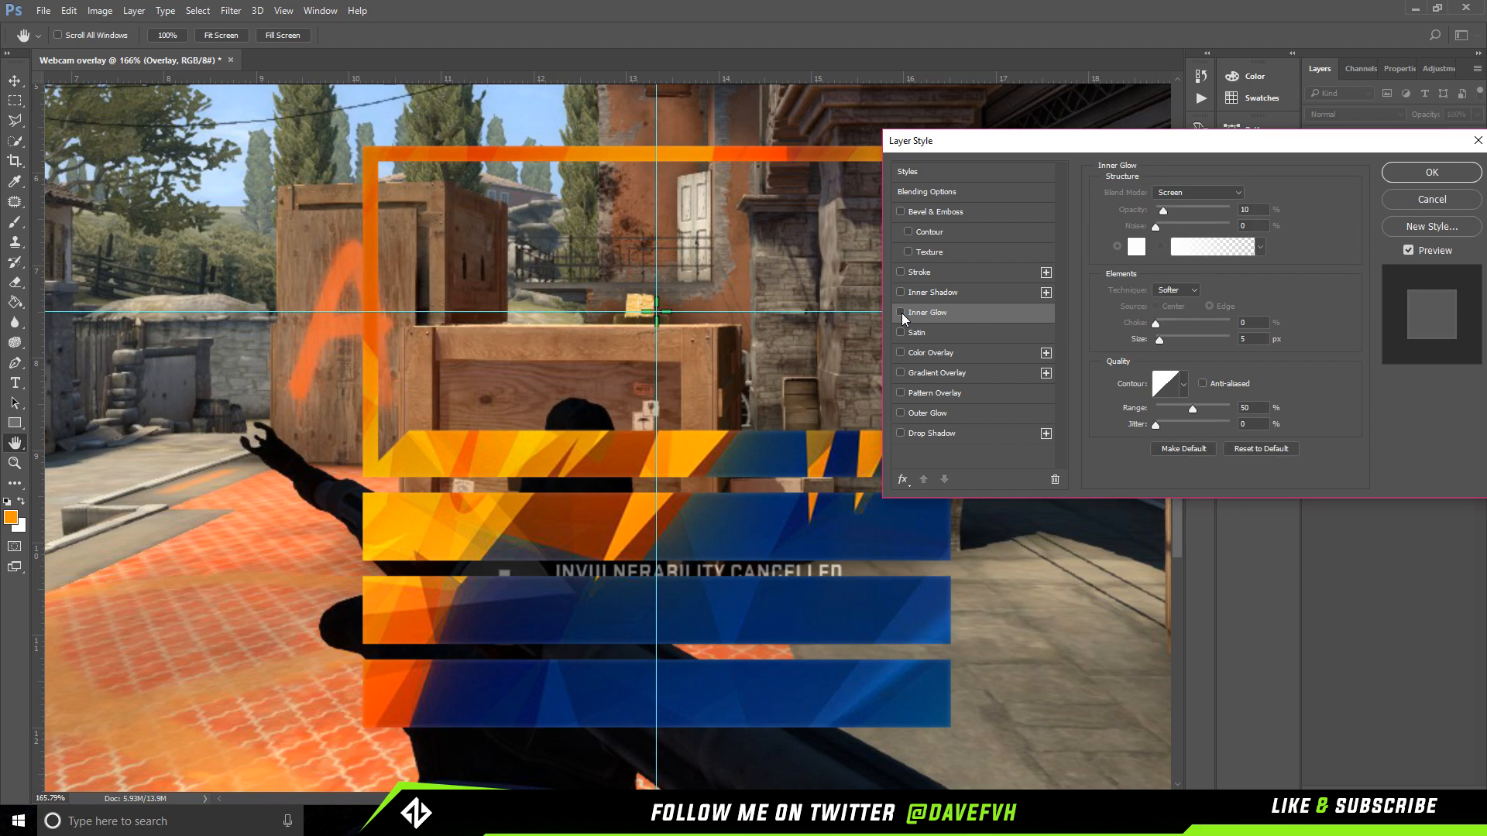
Add a black Drop Shadow with 0 px distance and 35 px size to the Overlay layer and apply the layer style.
{"action": "left_click_drag", "start_coordinate": [1077, 150], "coordinate": [861, 160]}
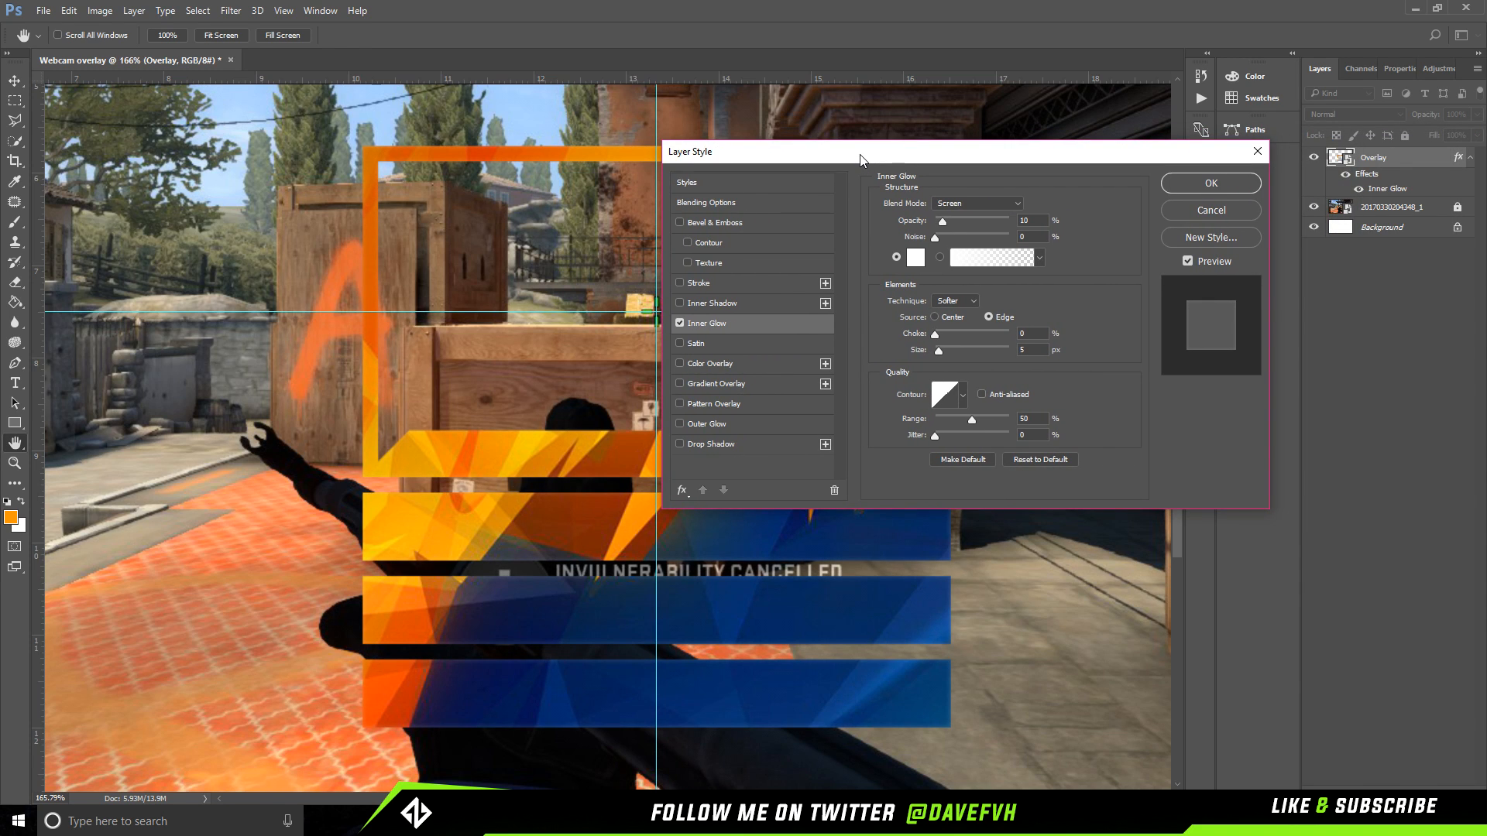
{"action": "left_click_drag", "start_coordinate": [862, 159], "coordinate": [940, 174]}
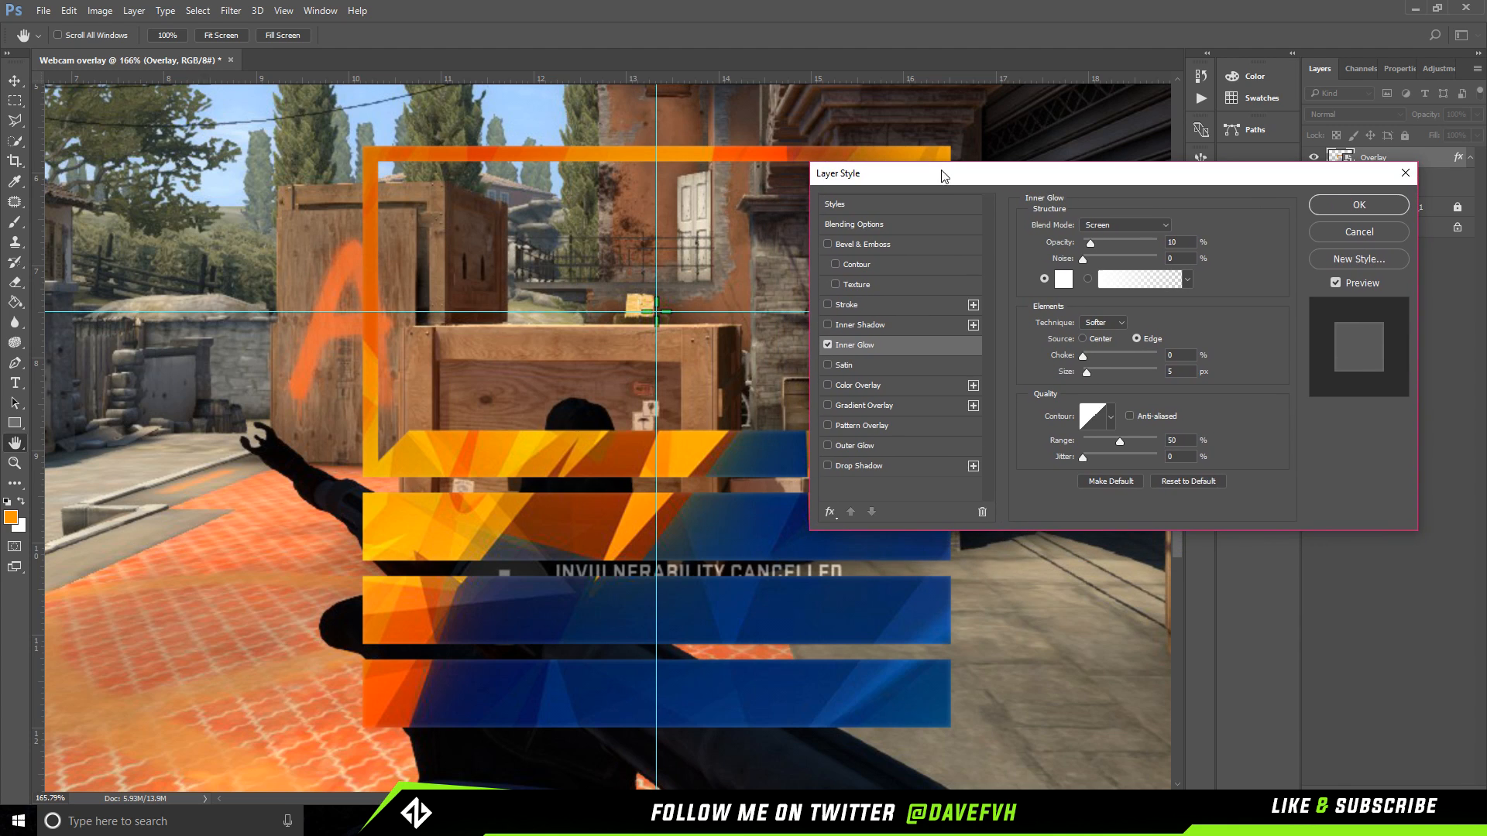
{"action": "left_click", "coordinate": [828, 466]}
{"action": "left_click_drag", "start_coordinate": [1057, 178], "coordinate": [979, 179]}
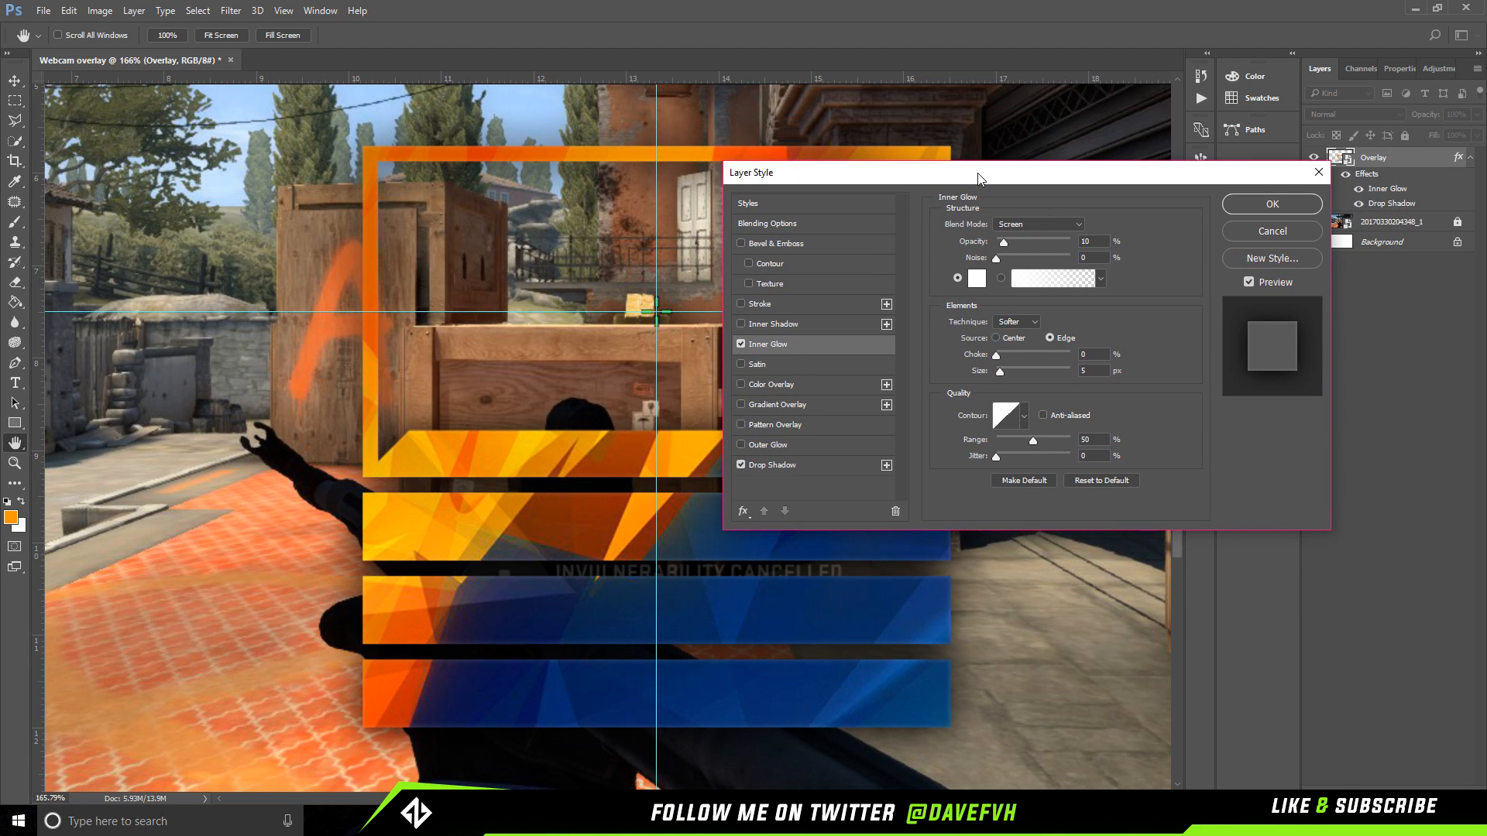
{"action": "left_click", "coordinate": [786, 464]}
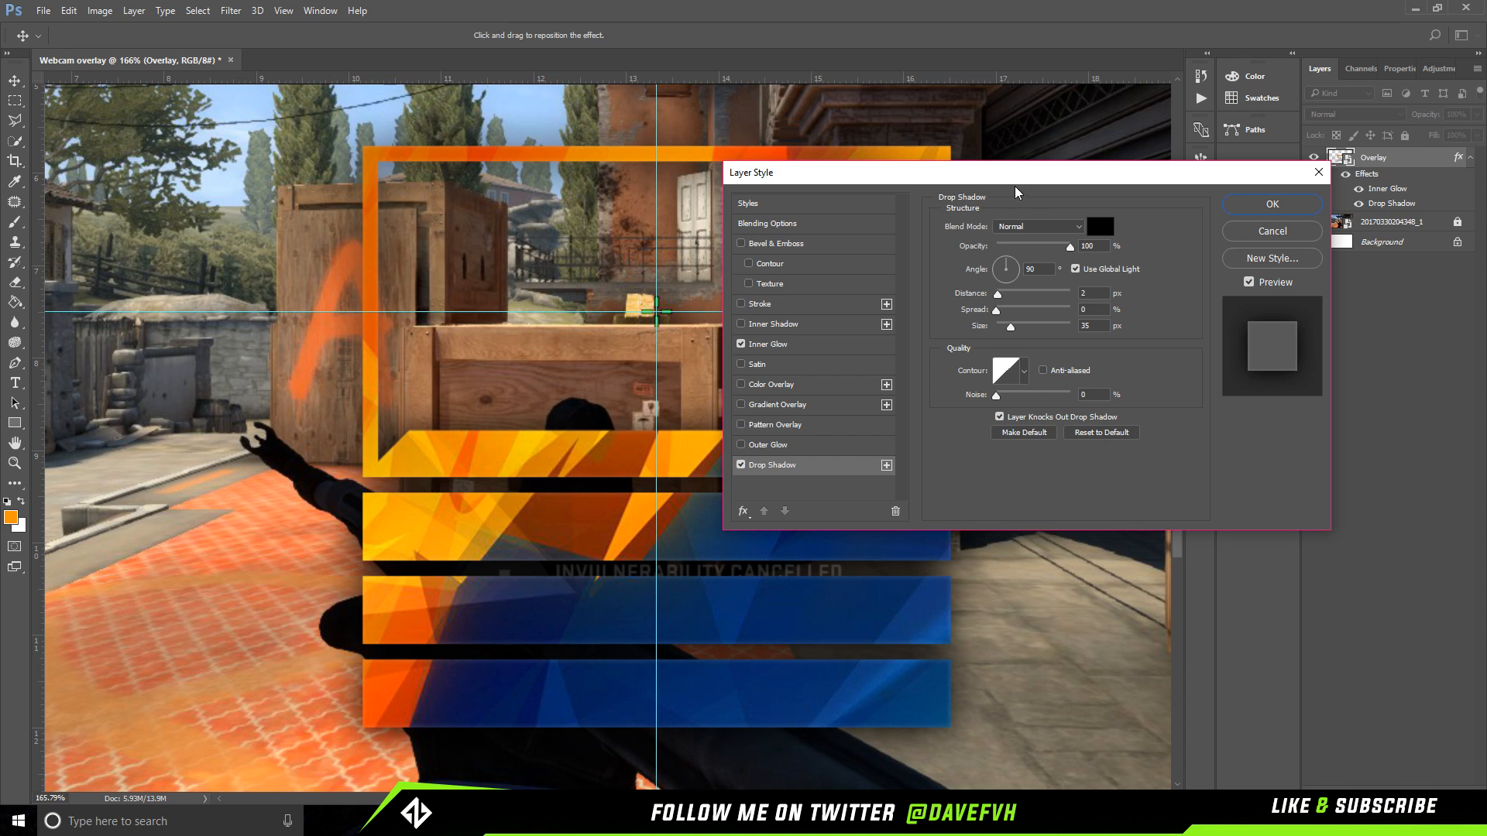
{"action": "left_click_drag", "start_coordinate": [916, 177], "coordinate": [866, 173]}
{"action": "left_click_drag", "start_coordinate": [946, 293], "coordinate": [891, 290]}
{"action": "left_click_drag", "start_coordinate": [1012, 162], "coordinate": [1057, 152]}
{"action": "left_click", "coordinate": [1084, 306]}
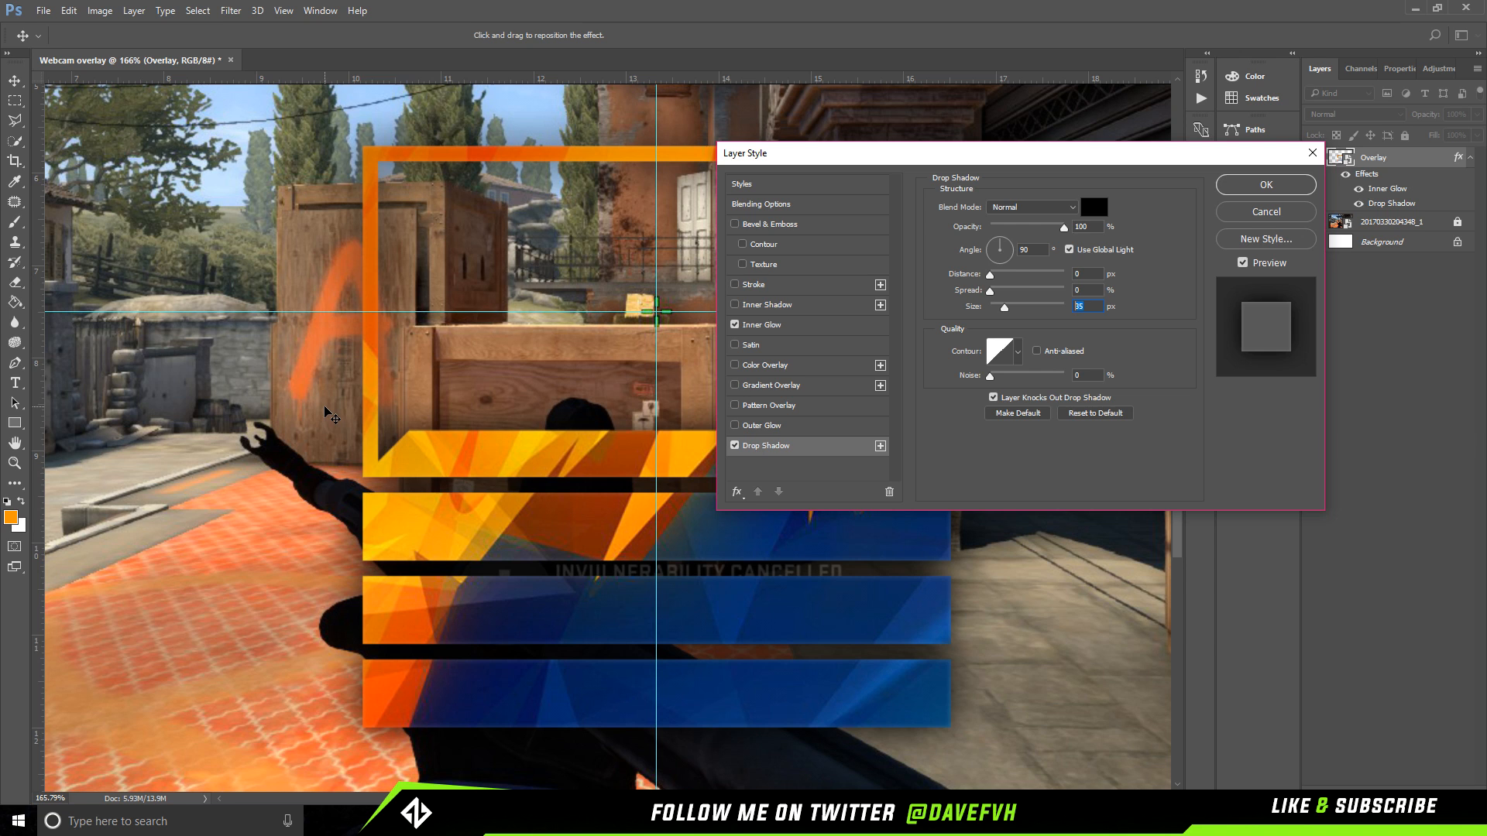
{"action": "left_click", "coordinate": [1243, 185]}
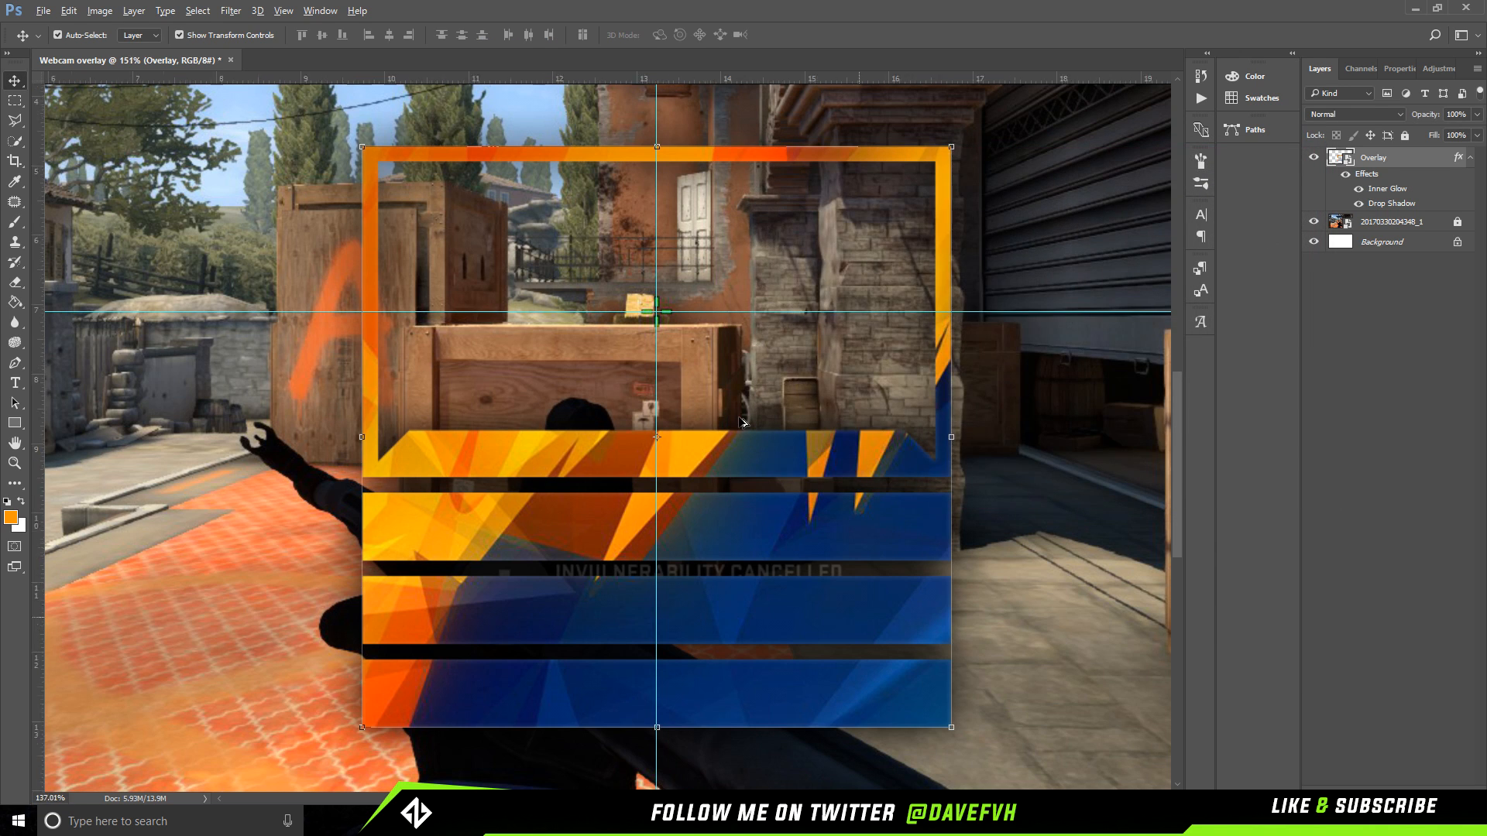
Deselect the Overlay layer and examine the overlay's glow and shadow in full view and close up around the frame.
{"action": "scroll", "coordinate": [891, 518], "scroll_direction": "down", "scroll_amount": 4}
{"action": "left_click", "coordinate": [879, 537]}
{"action": "scroll", "coordinate": [691, 555], "scroll_direction": "down", "scroll_amount": 4}
{"action": "scroll", "coordinate": [595, 559], "scroll_direction": "up", "scroll_amount": 3}
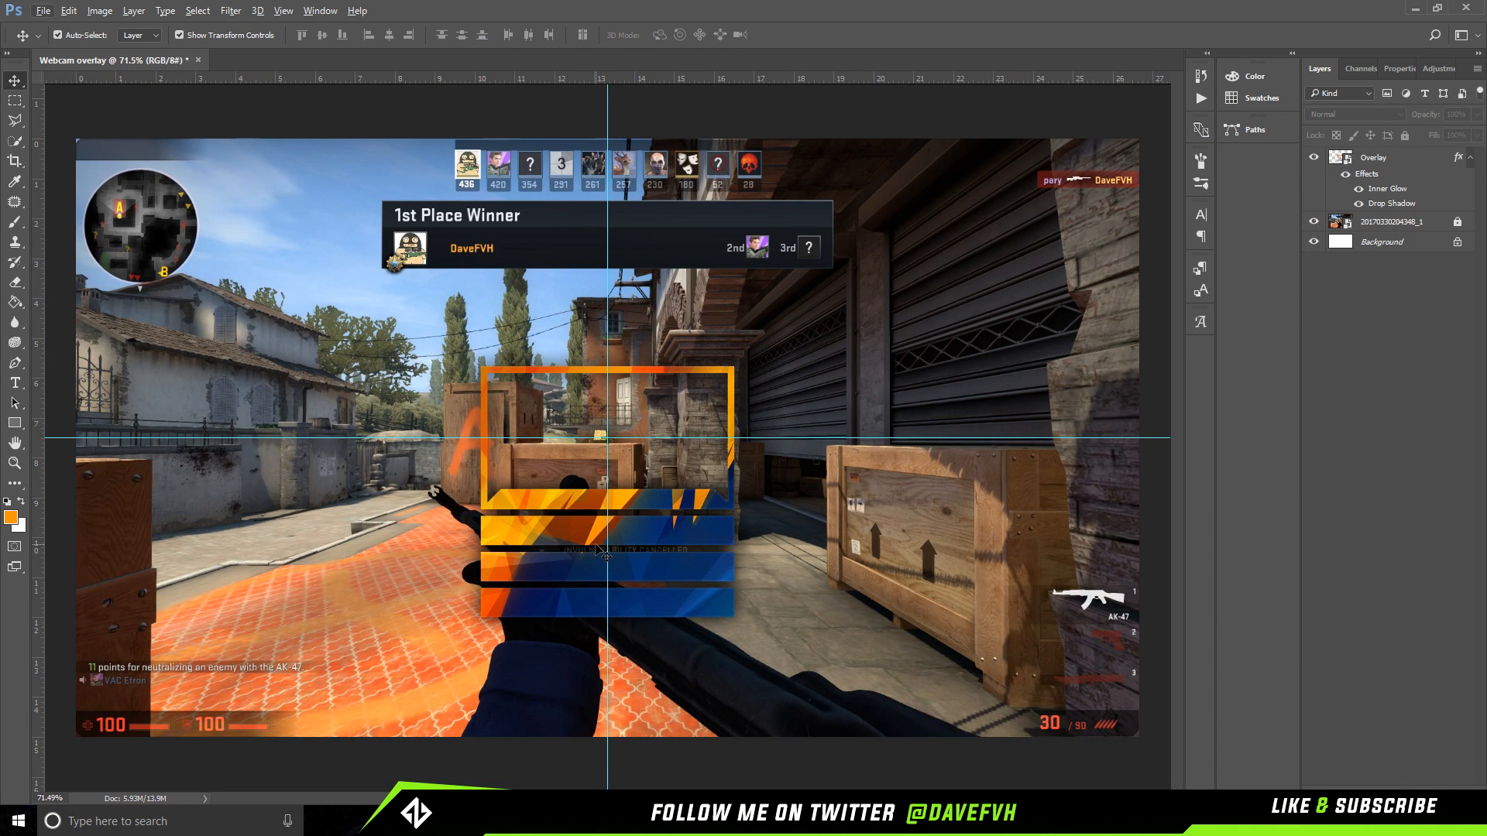
{"action": "scroll", "coordinate": [597, 547], "scroll_direction": "up", "scroll_amount": 6}
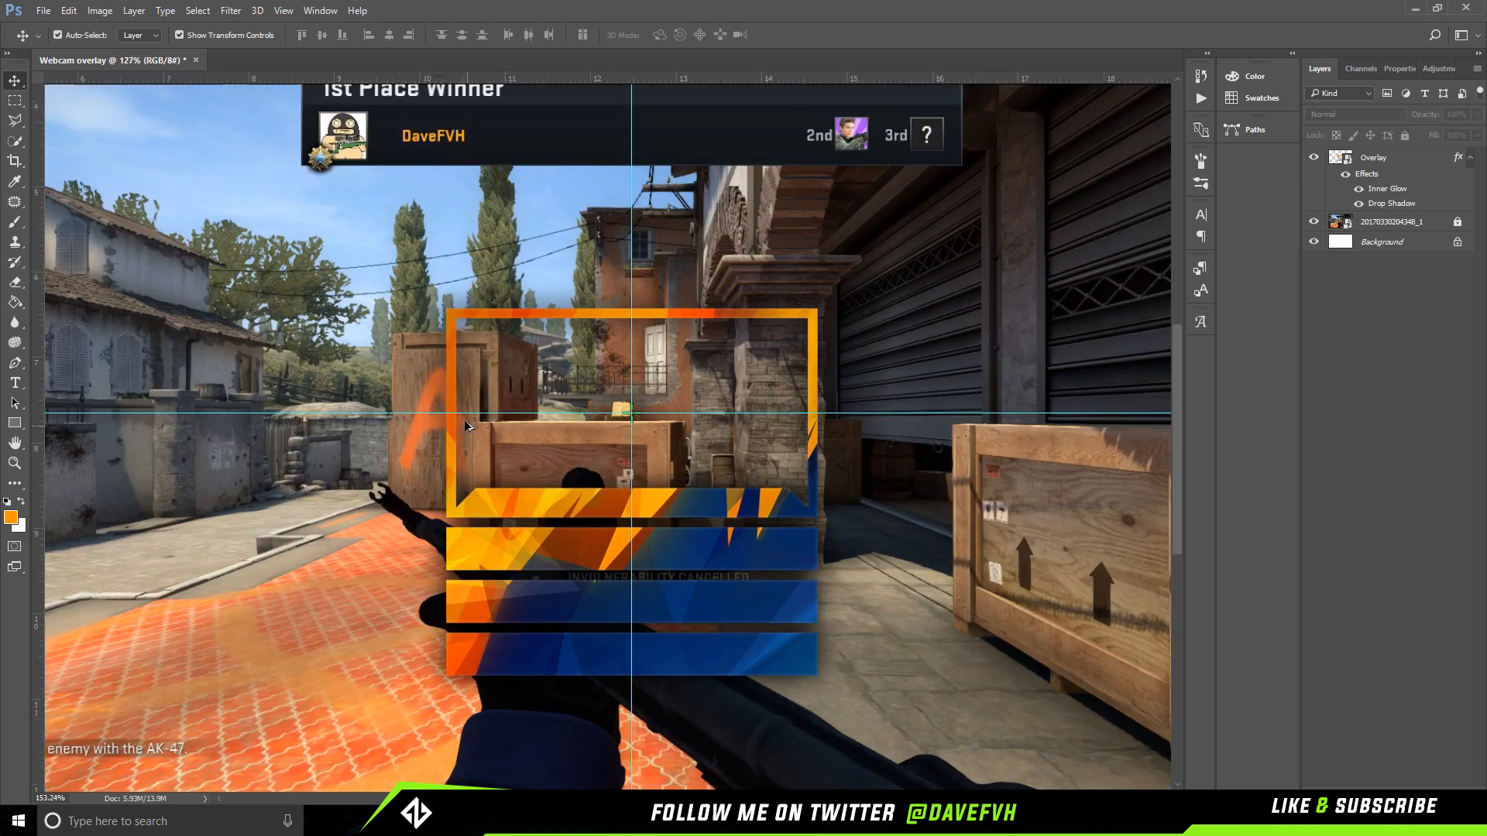
{"action": "scroll", "coordinate": [475, 326], "scroll_direction": "up", "scroll_amount": 2}
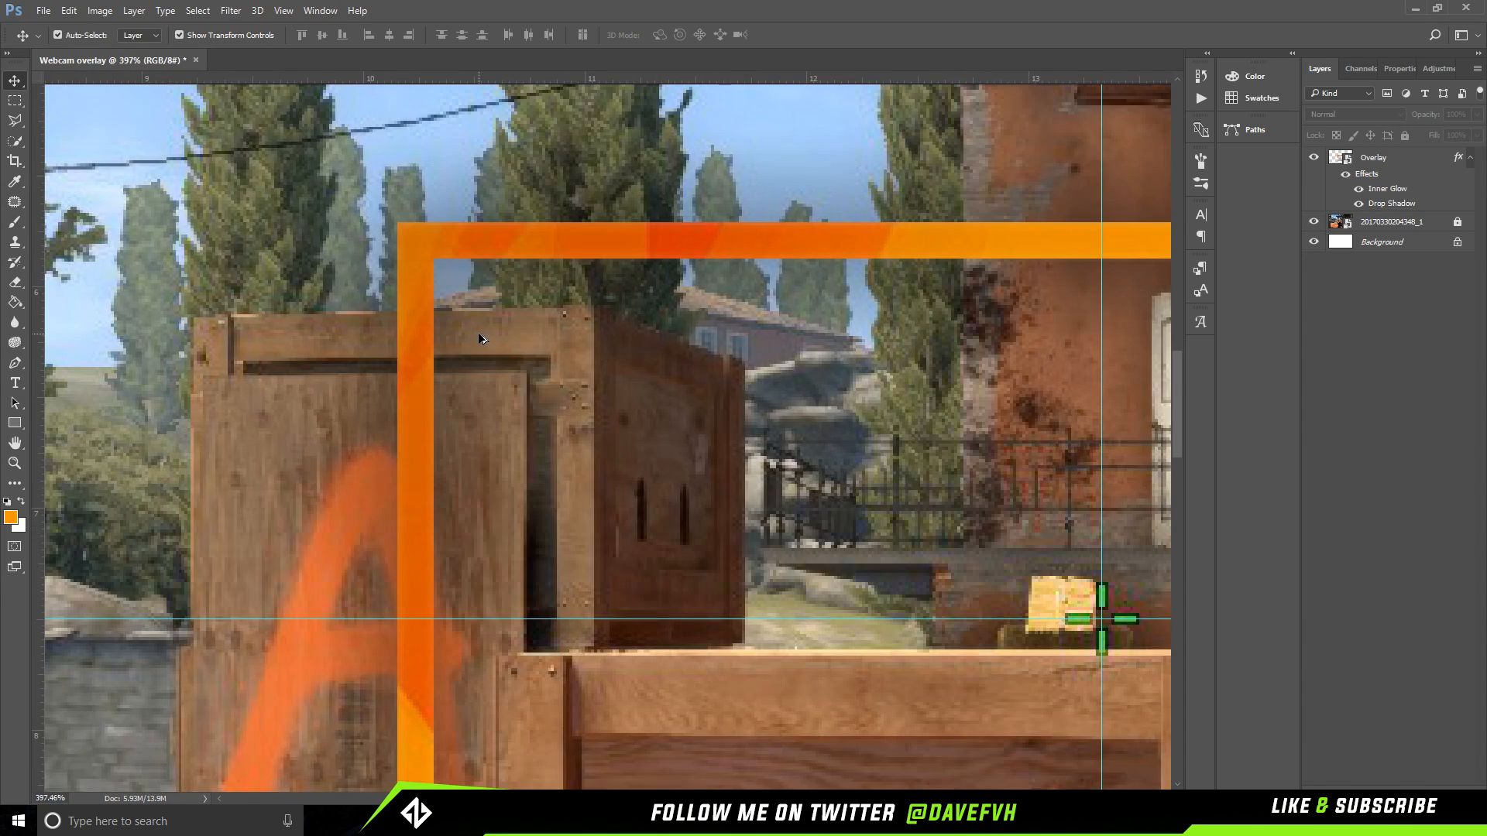
{"action": "scroll", "coordinate": [897, 650], "scroll_direction": "down", "scroll_amount": 4}
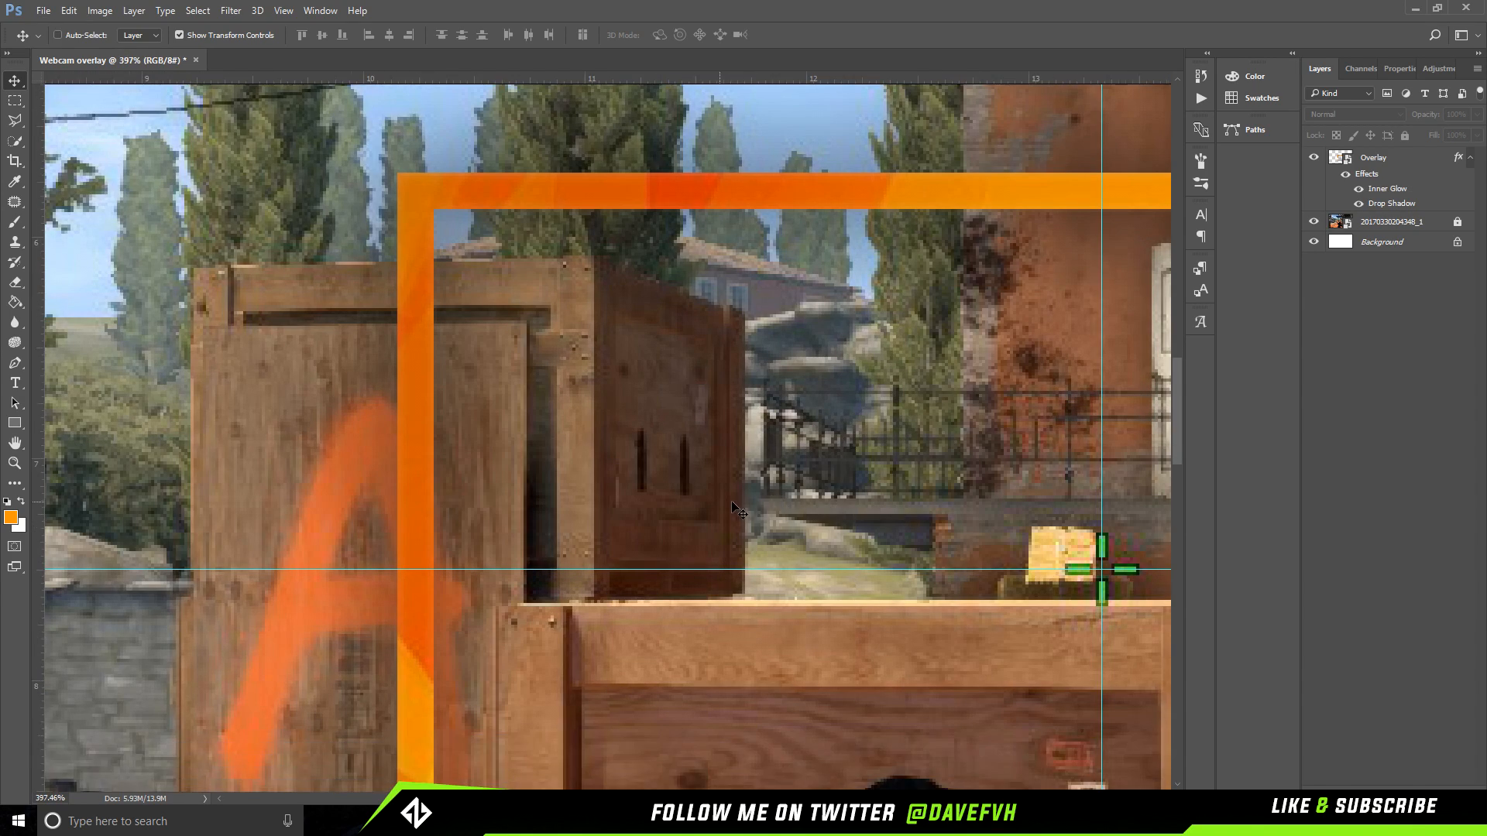
{"action": "scroll", "coordinate": [832, 600], "scroll_direction": "up", "scroll_amount": 1}
{"action": "scroll", "coordinate": [913, 601], "scroll_direction": "down", "scroll_amount": 4}
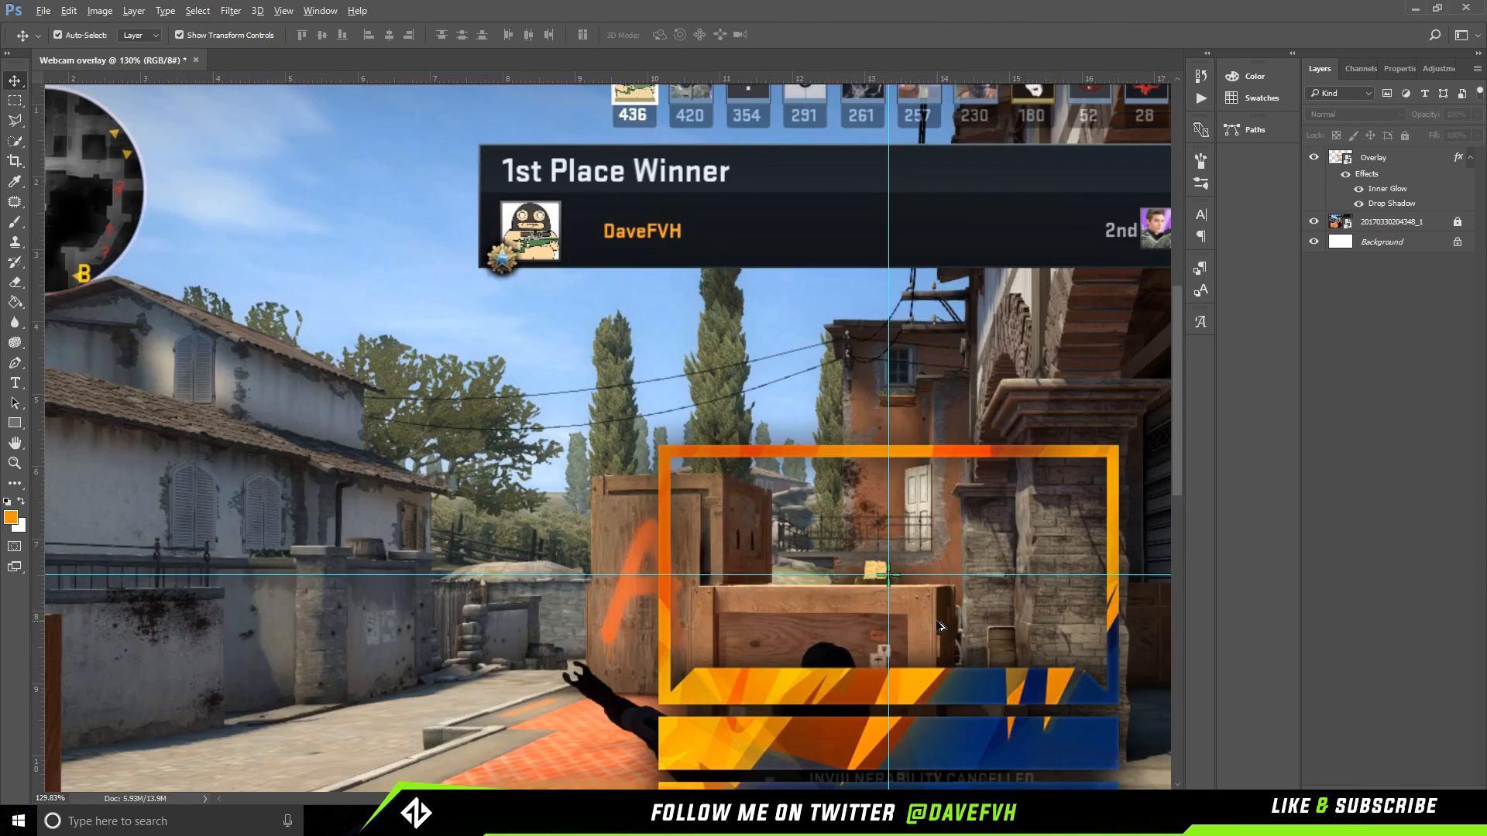
{"action": "scroll", "coordinate": [579, 337], "scroll_direction": "up", "scroll_amount": 4}
{"action": "scroll", "coordinate": [468, 409], "scroll_direction": "up", "scroll_amount": 2}
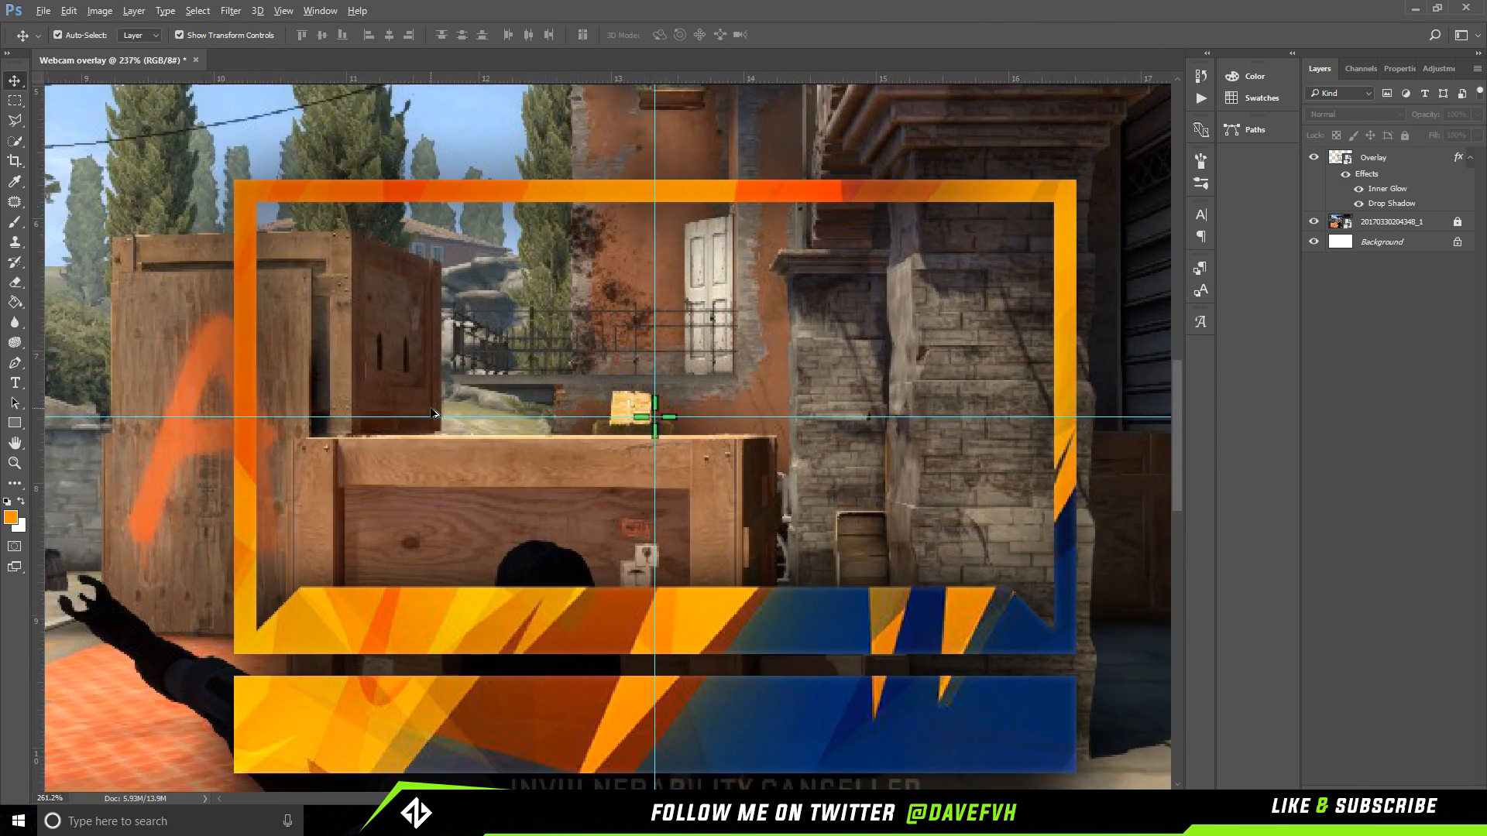
Convert the Overlay layer with its effects to a Smart Object and rasterize the layer.
{"action": "left_click", "coordinate": [1391, 160]}
{"action": "right_click", "coordinate": [1404, 161]}
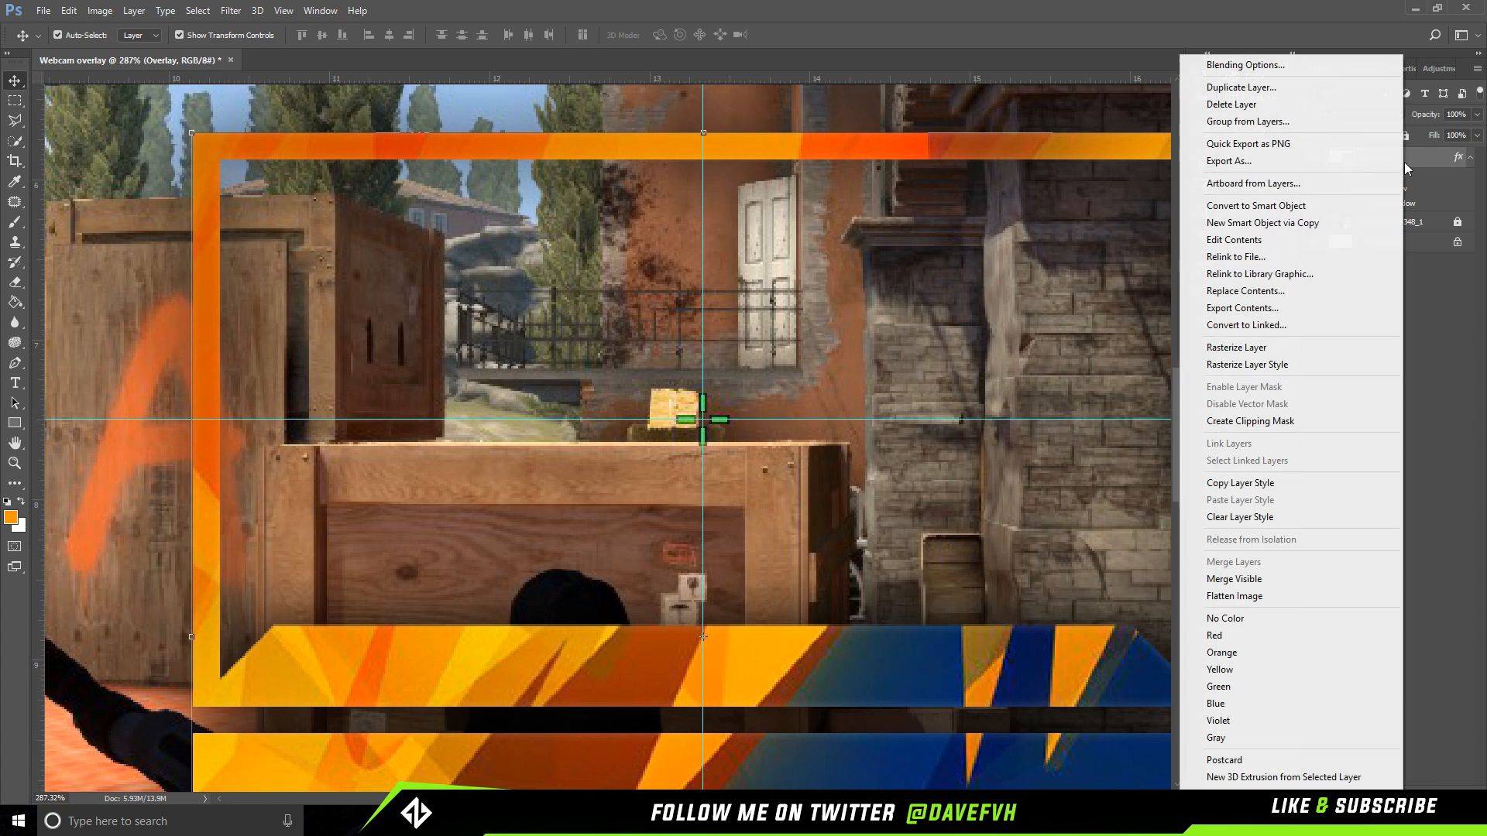
{"action": "key", "text": "Escape"}
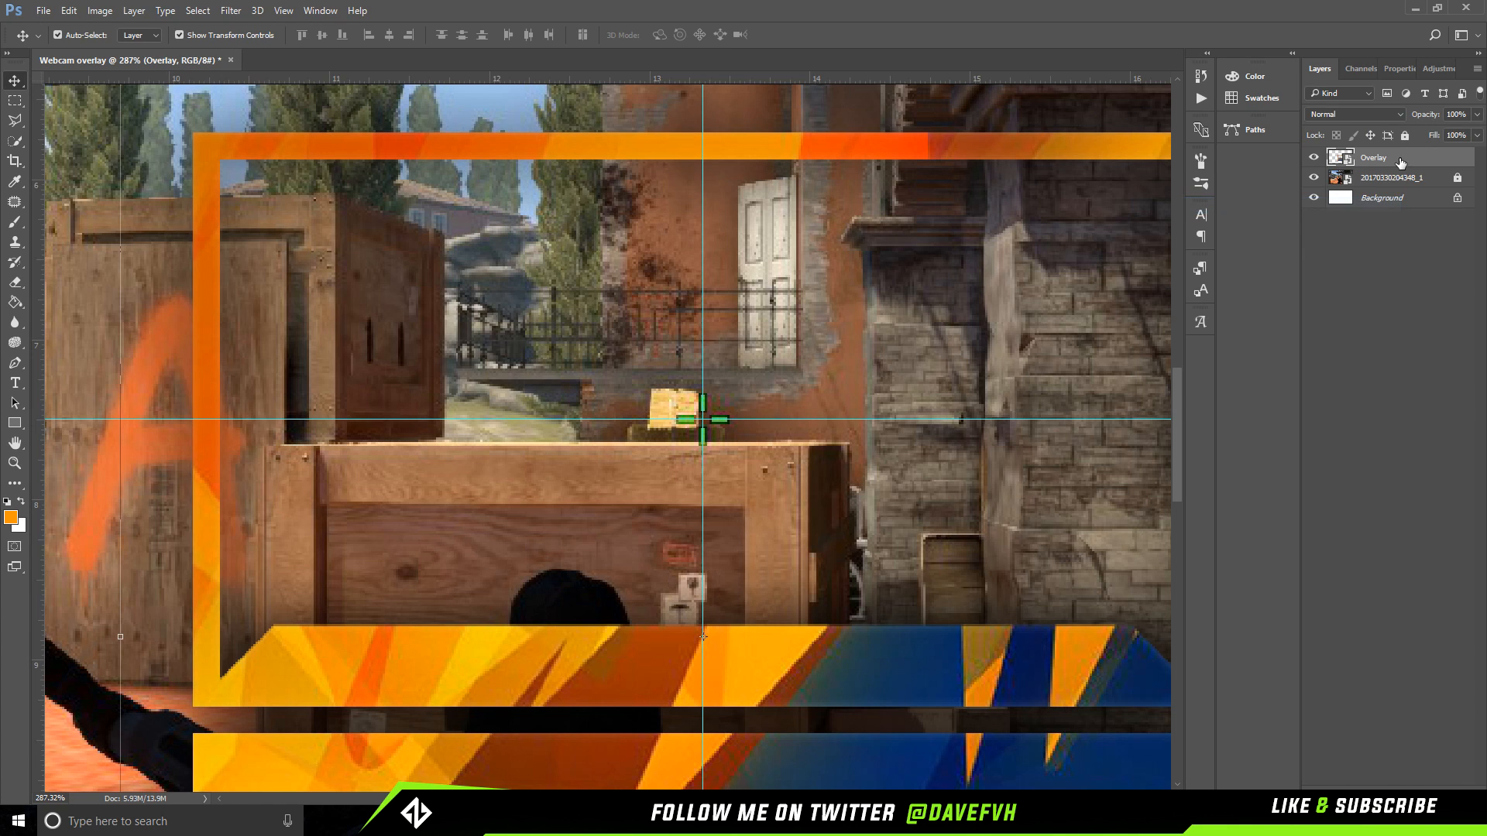
{"action": "right_click", "coordinate": [1412, 158]}
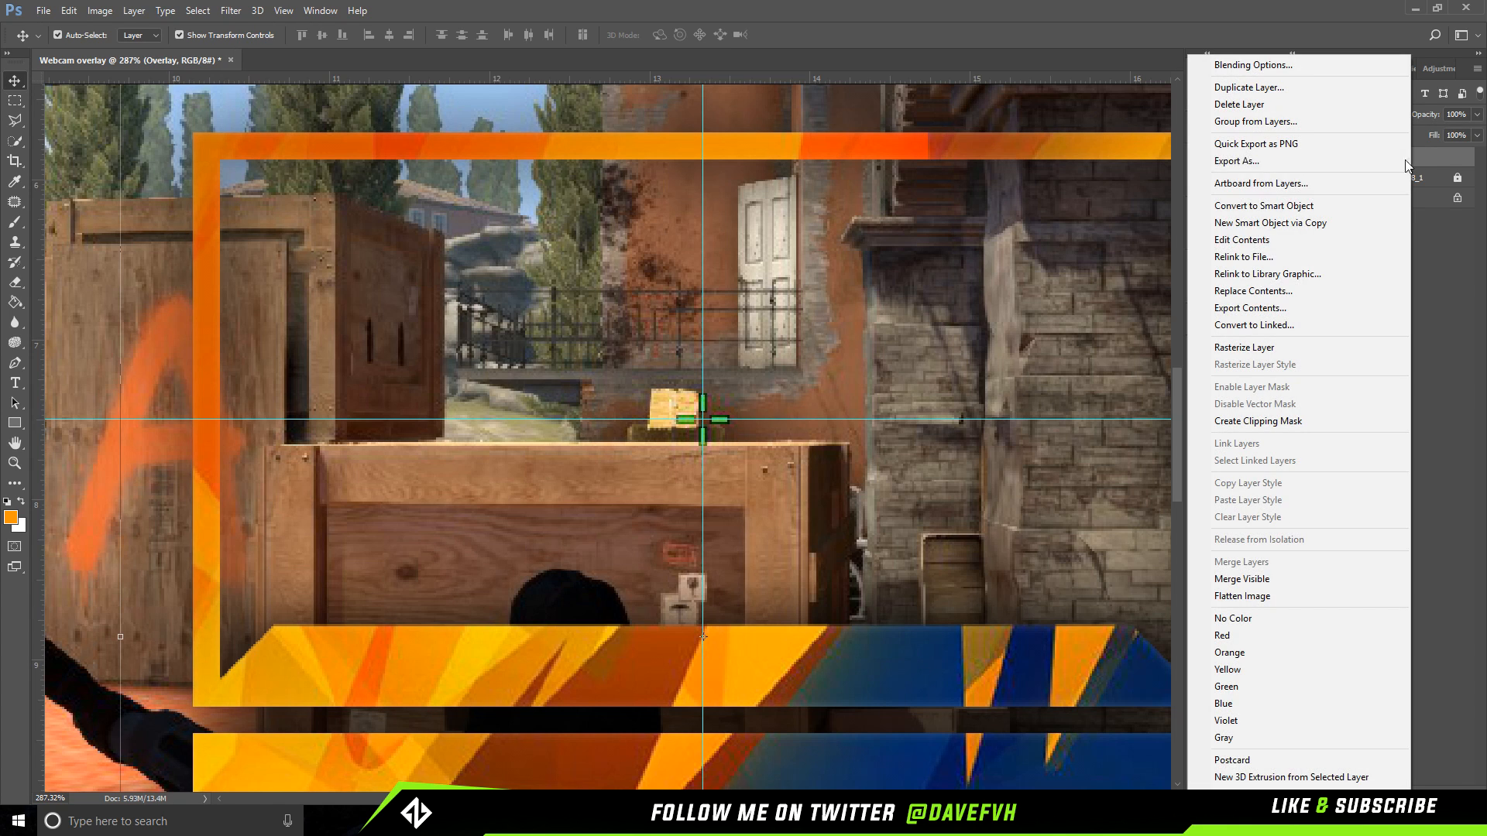
{"action": "left_click", "coordinate": [1257, 351]}
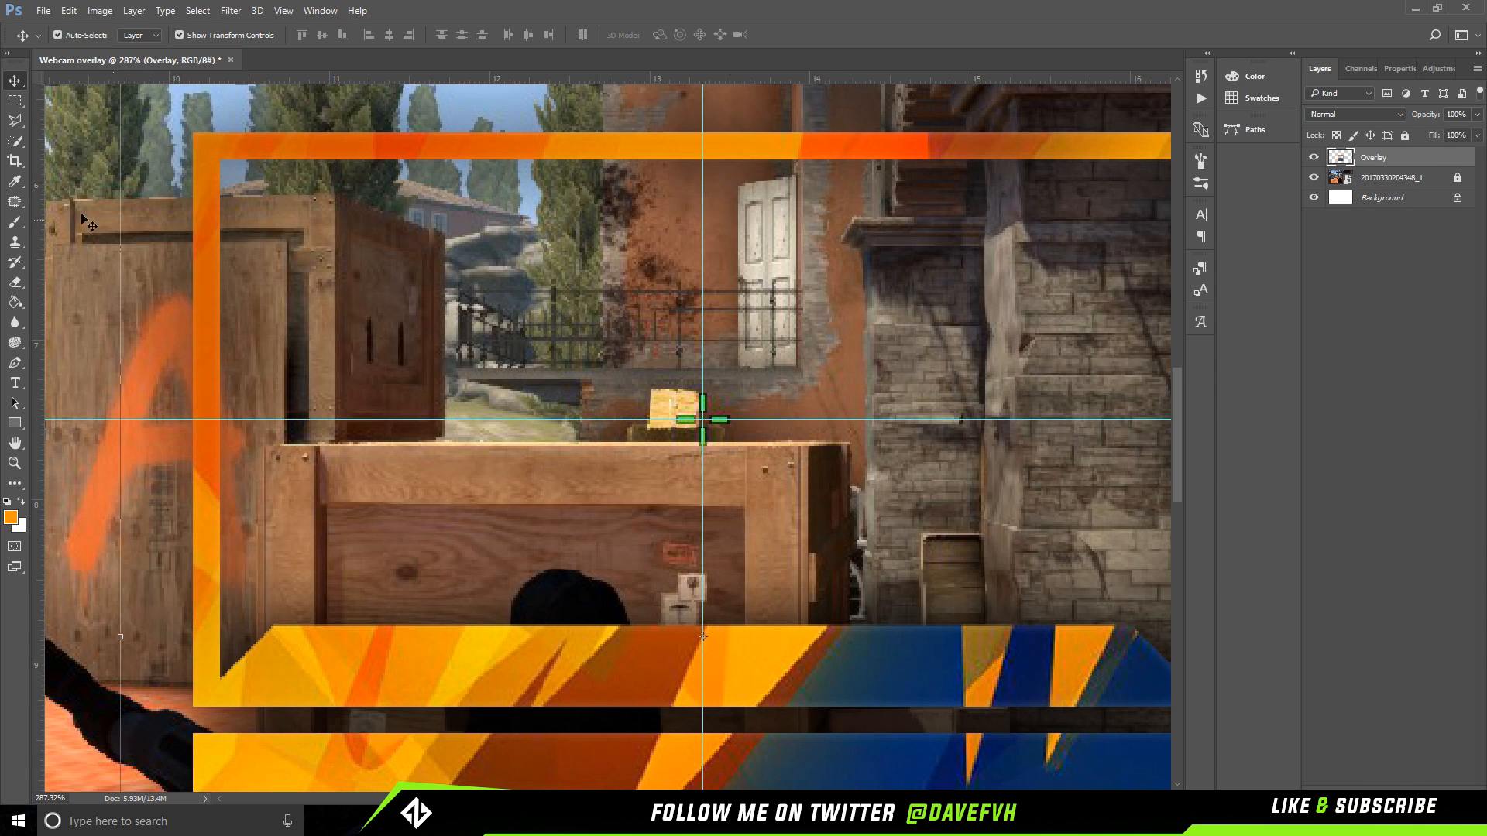
Trace the frame's inner opening with the Polygonal Lasso, following the banner's angled corner, then delete the shadow inside and clear the selection.
{"action": "scroll", "coordinate": [109, 219], "scroll_direction": "up", "scroll_amount": 3}
{"action": "scroll", "coordinate": [146, 188], "scroll_direction": "up", "scroll_amount": 3}
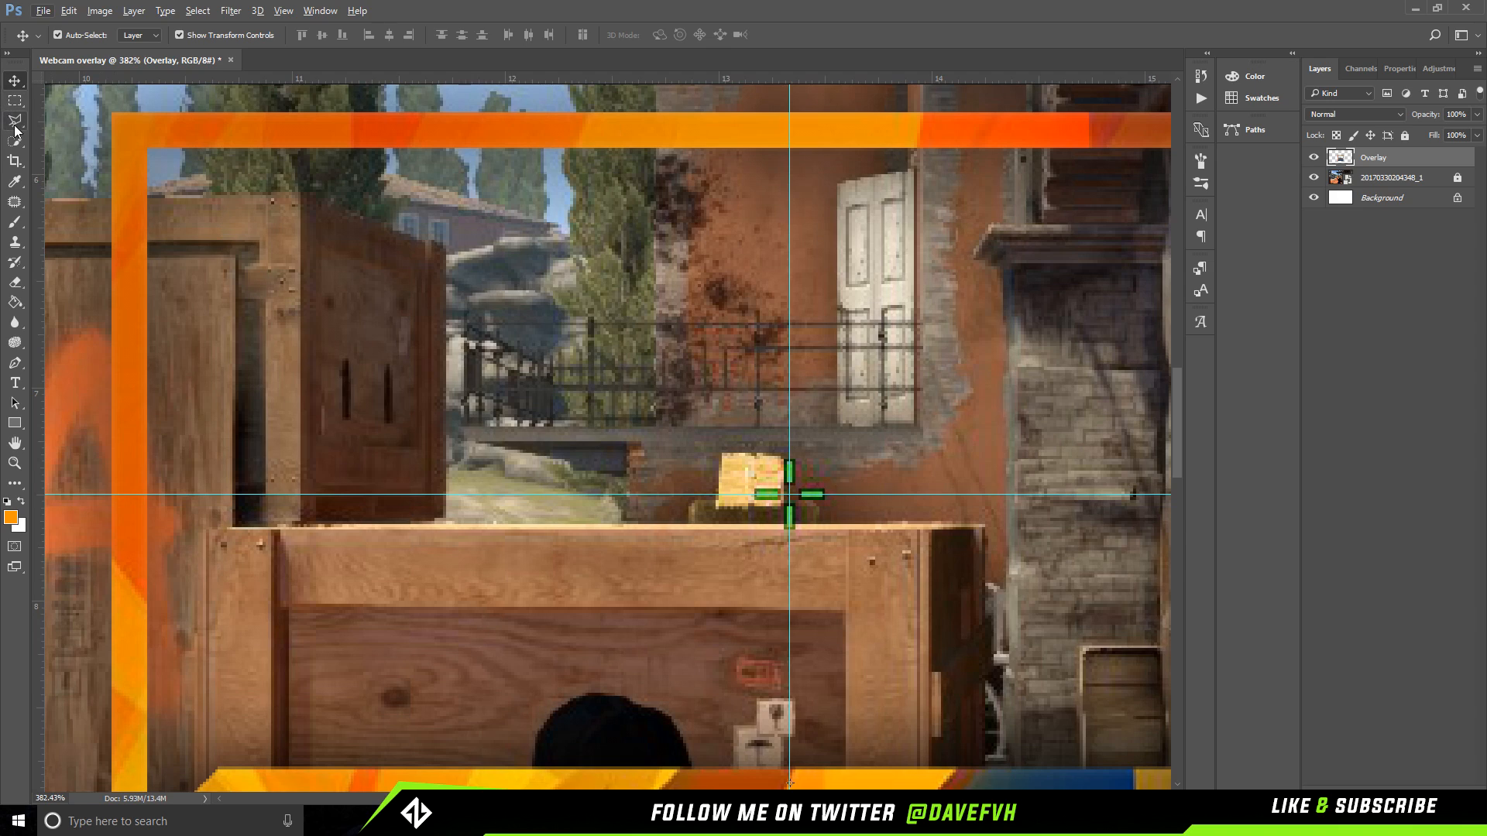
{"action": "left_click", "coordinate": [15, 122]}
{"action": "scroll", "coordinate": [217, 147], "scroll_direction": "up", "scroll_amount": 5}
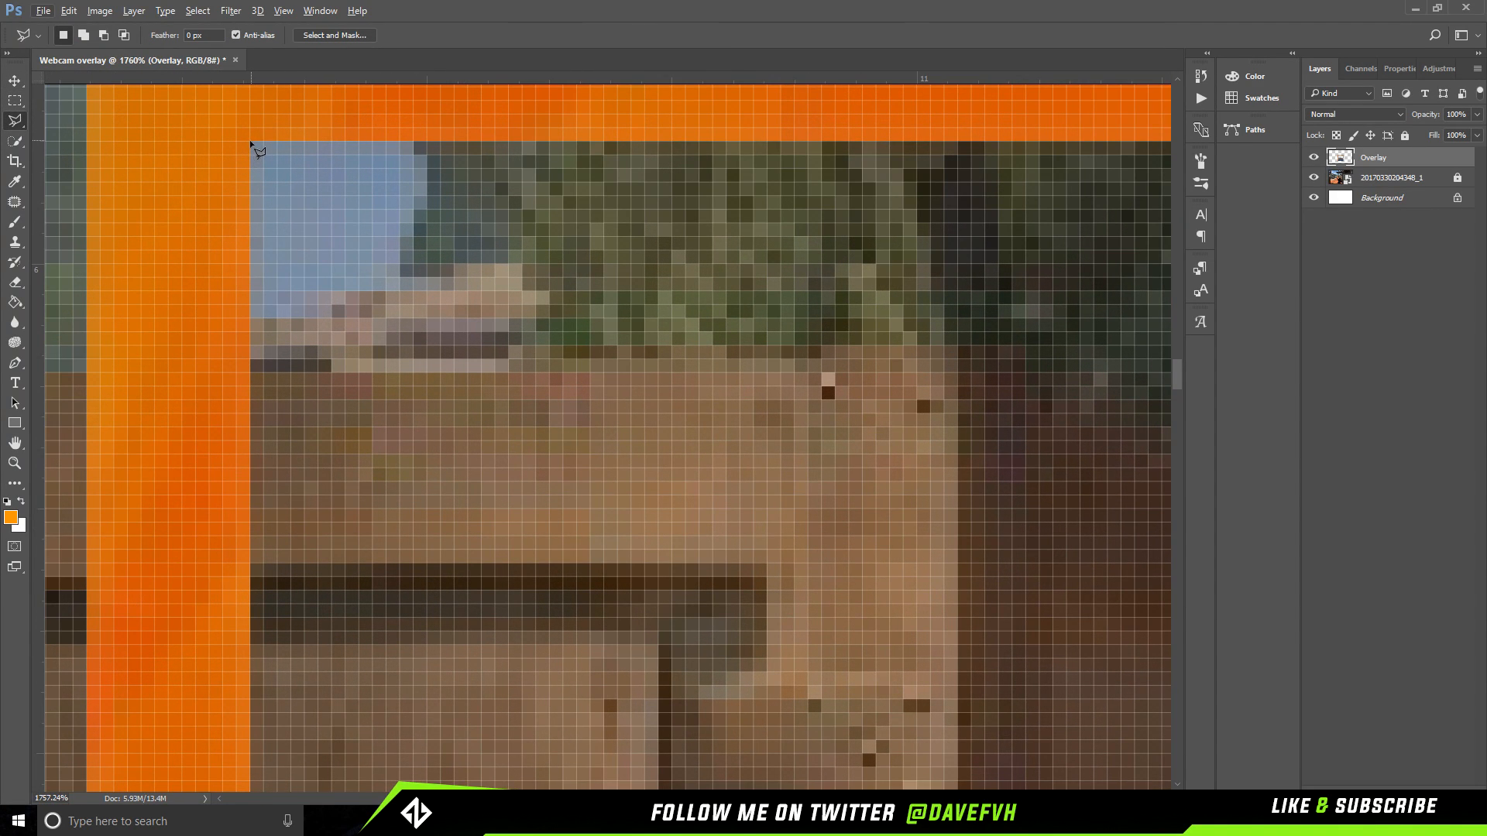
{"action": "left_click", "coordinate": [249, 141]}
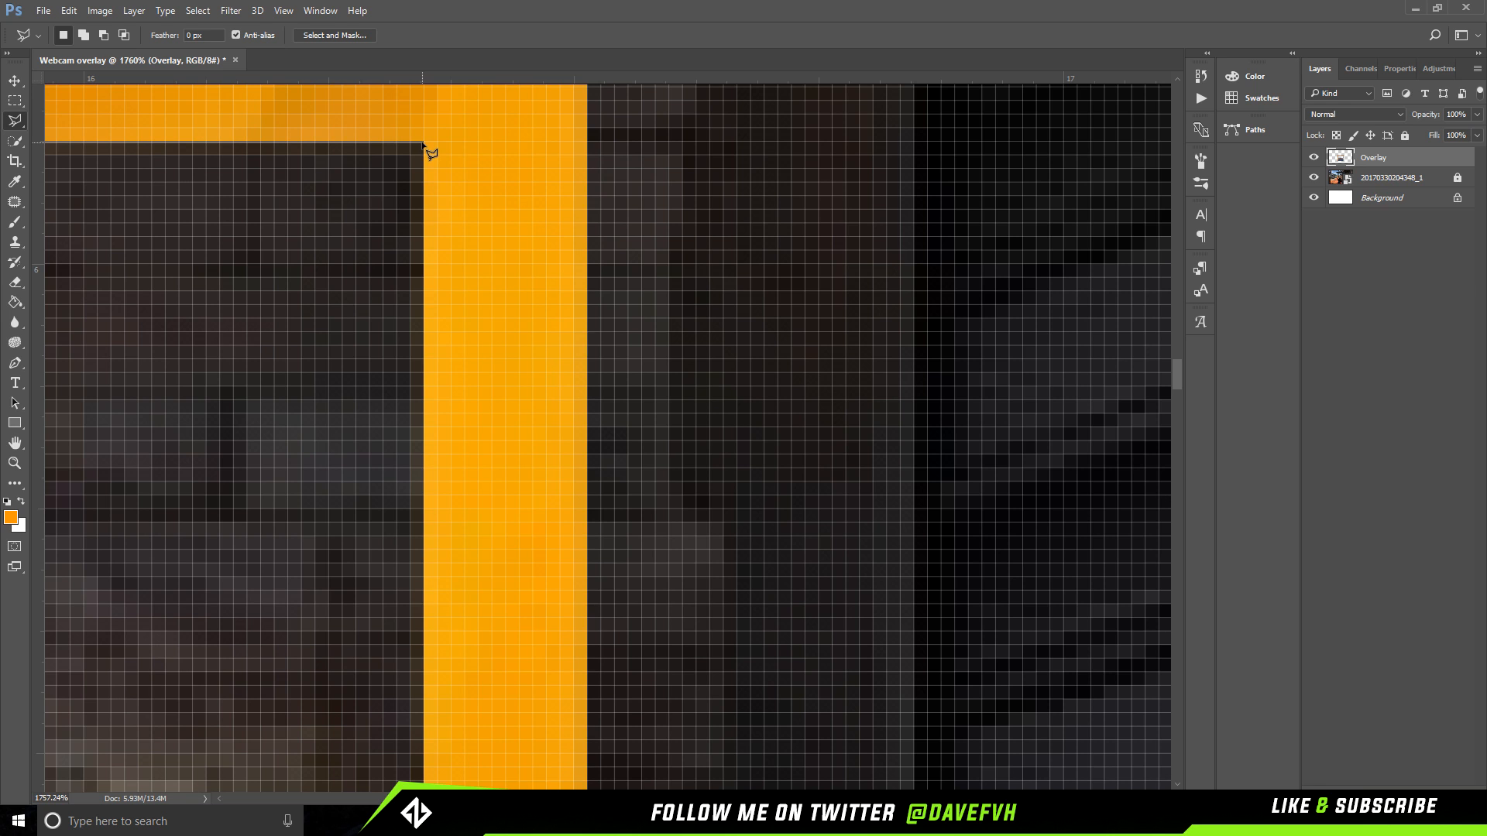
{"action": "left_click", "coordinate": [423, 143]}
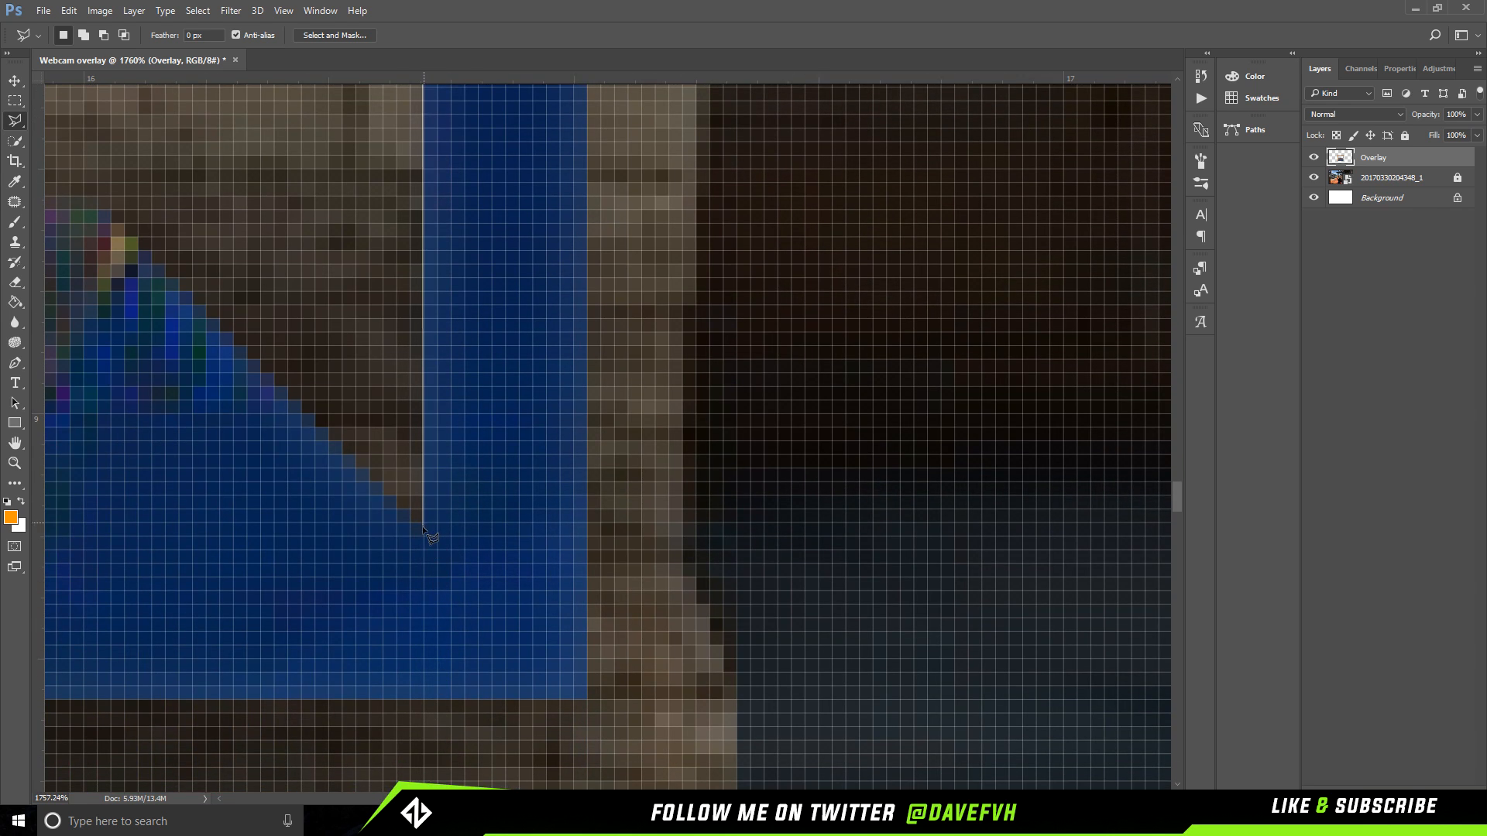
{"action": "left_click", "coordinate": [423, 527]}
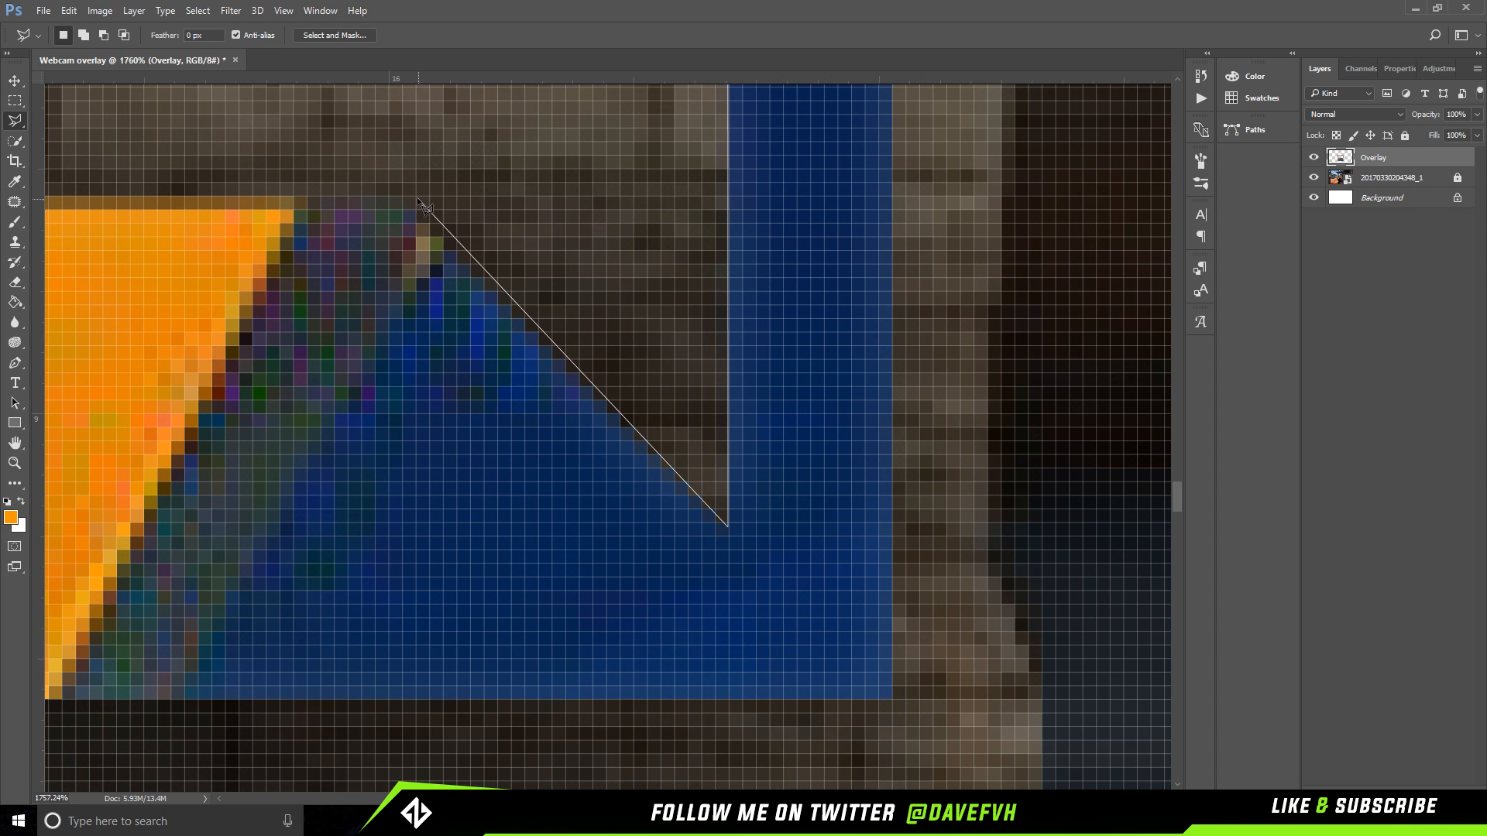
{"action": "left_click", "coordinate": [417, 204]}
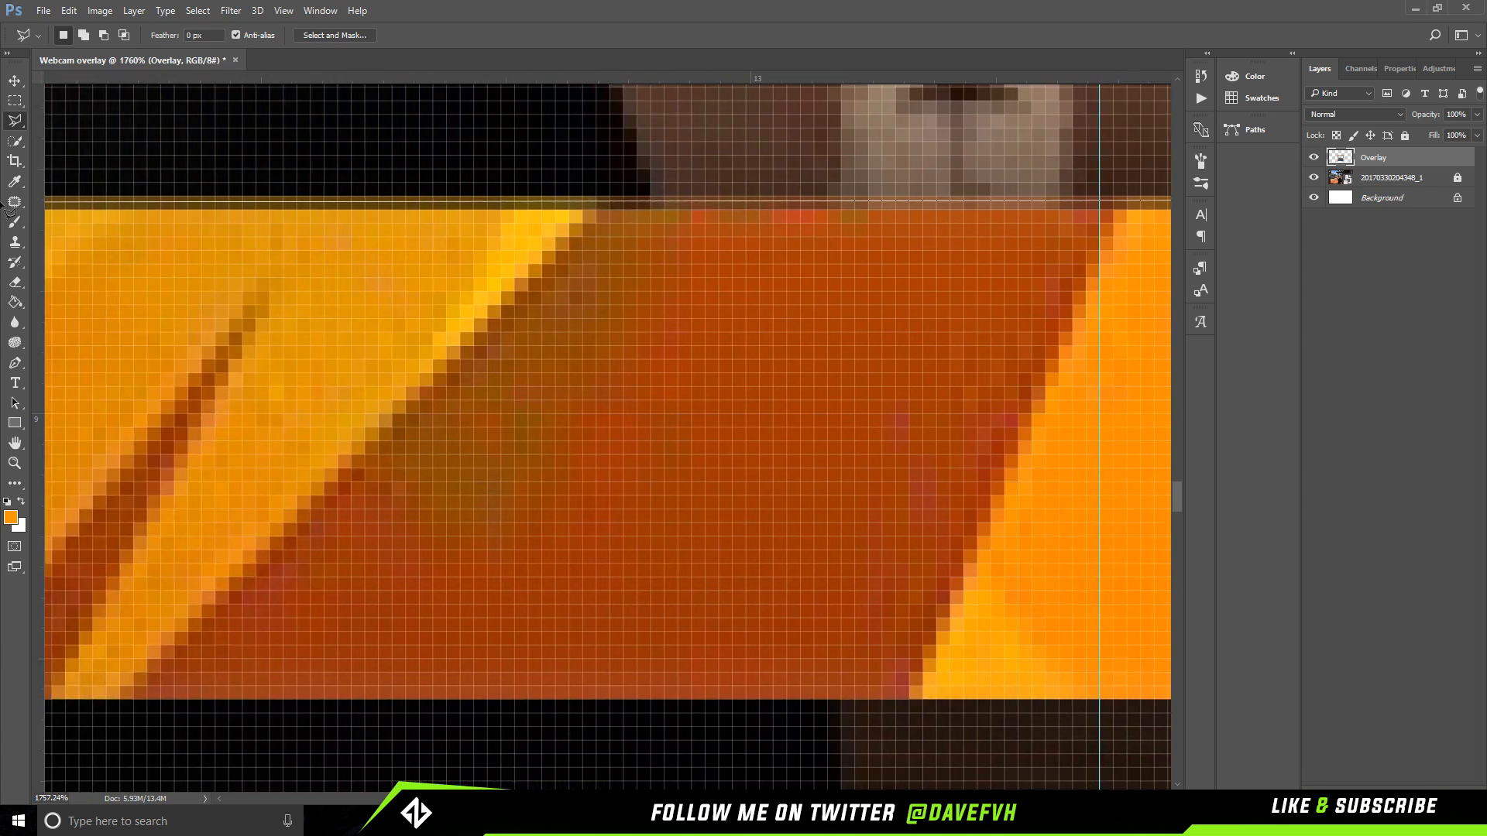
{"action": "key", "text": "shift"}
{"action": "key", "text": "shift"}
{"action": "key", "text": "shift"}
{"action": "key", "text": "shift"}
{"action": "key", "text": "shift"}
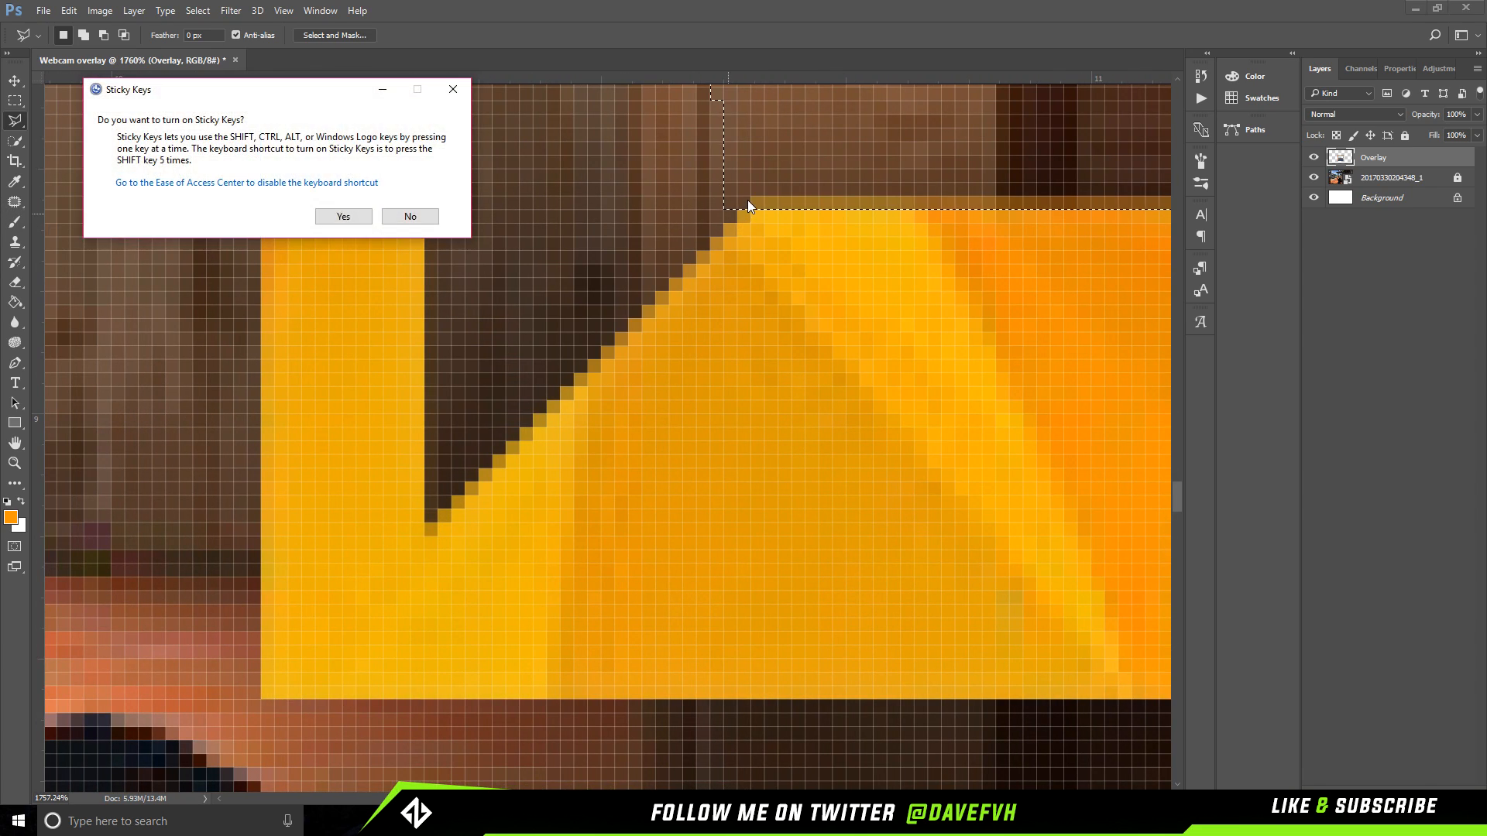
{"action": "left_click", "coordinate": [417, 214]}
{"action": "scroll", "coordinate": [774, 482], "scroll_direction": "down", "scroll_amount": 15}
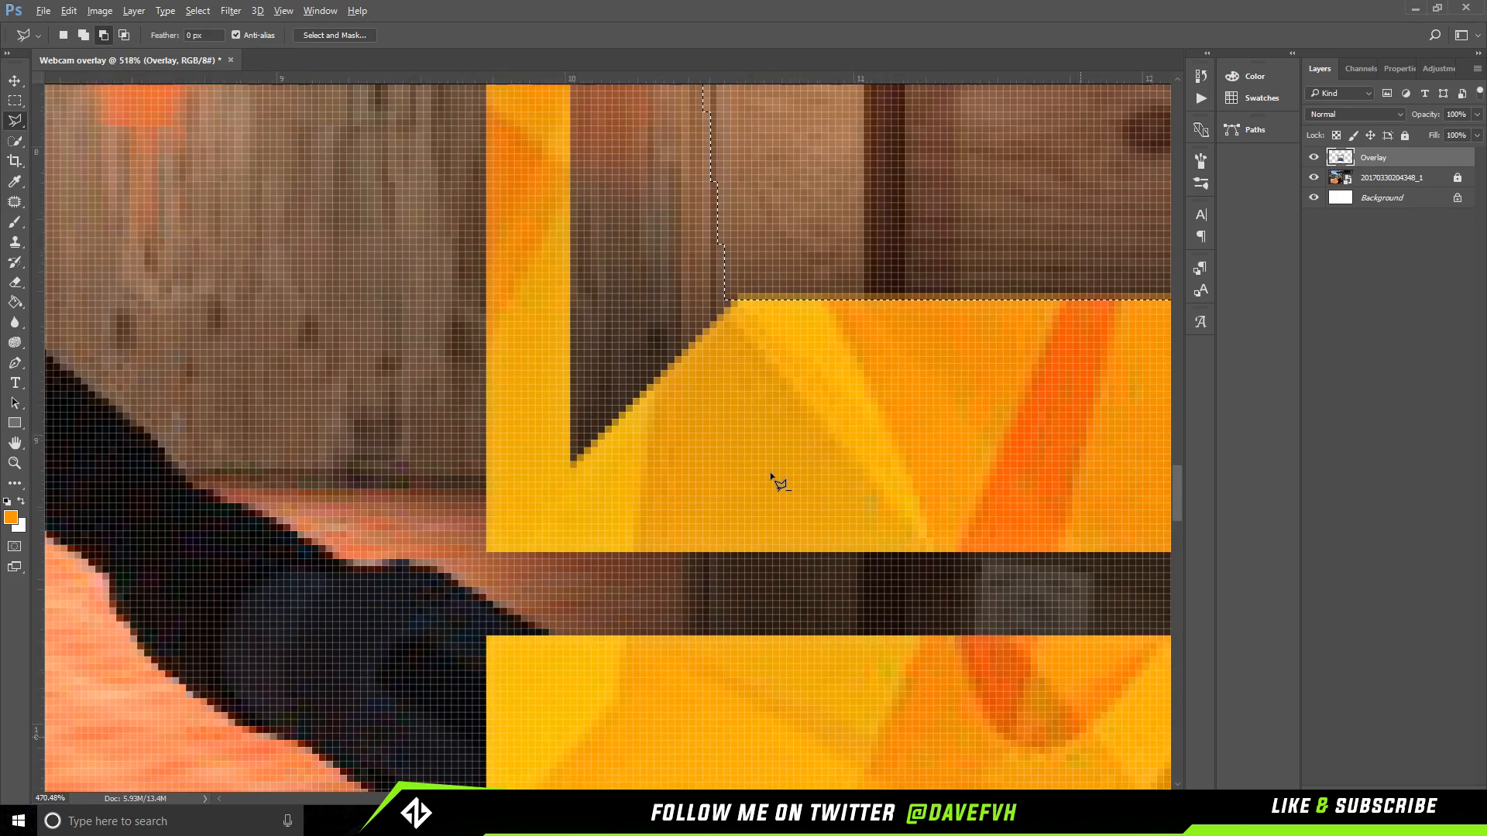
{"action": "scroll", "coordinate": [770, 474], "scroll_direction": "down", "scroll_amount": 4}
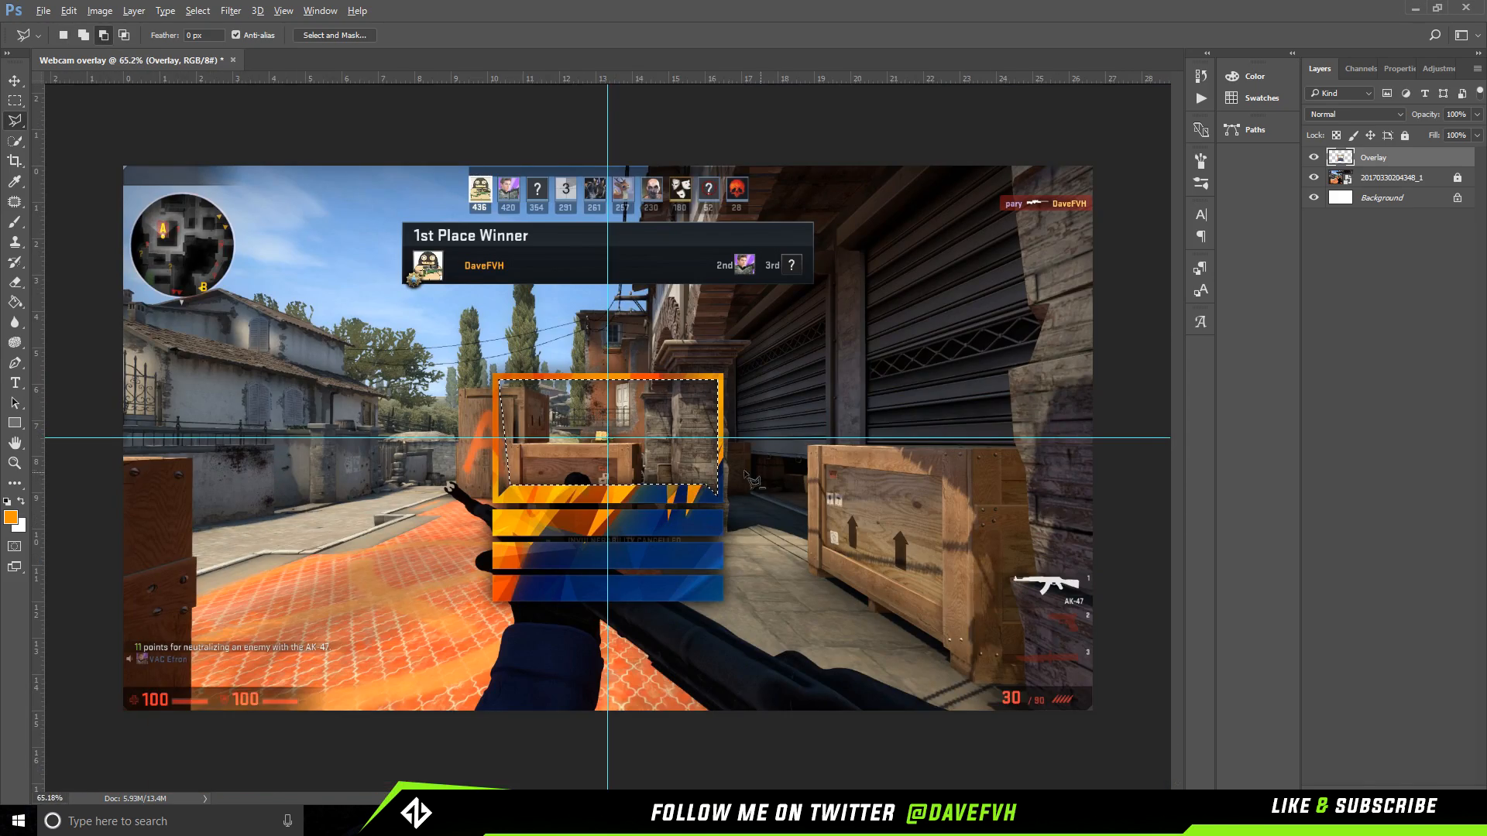
{"action": "scroll", "coordinate": [631, 474], "scroll_direction": "up", "scroll_amount": 4}
{"action": "scroll", "coordinate": [557, 434], "scroll_direction": "up", "scroll_amount": 3}
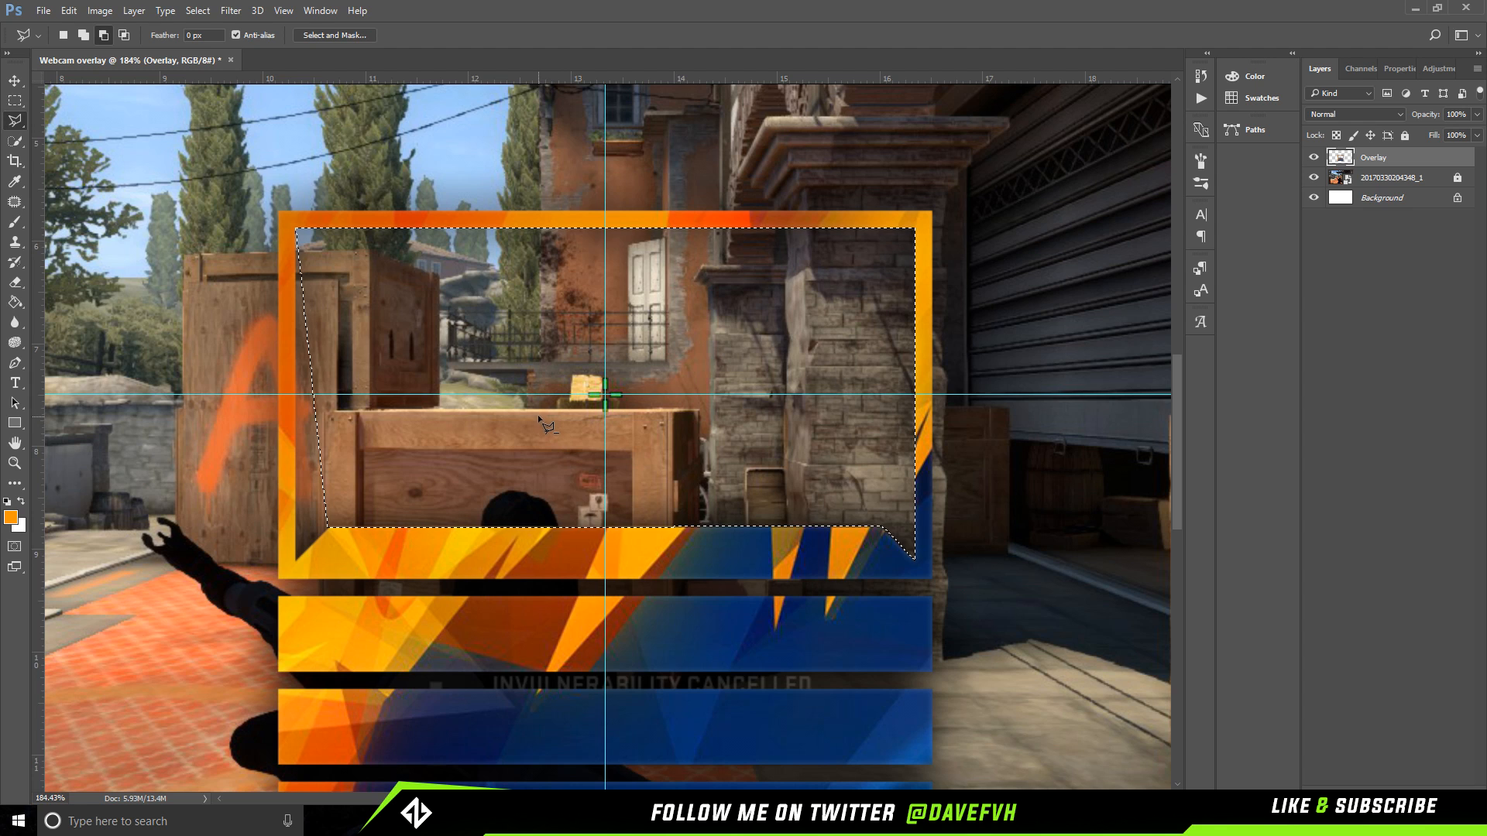
{"action": "scroll", "coordinate": [538, 415], "scroll_direction": "up", "scroll_amount": 1}
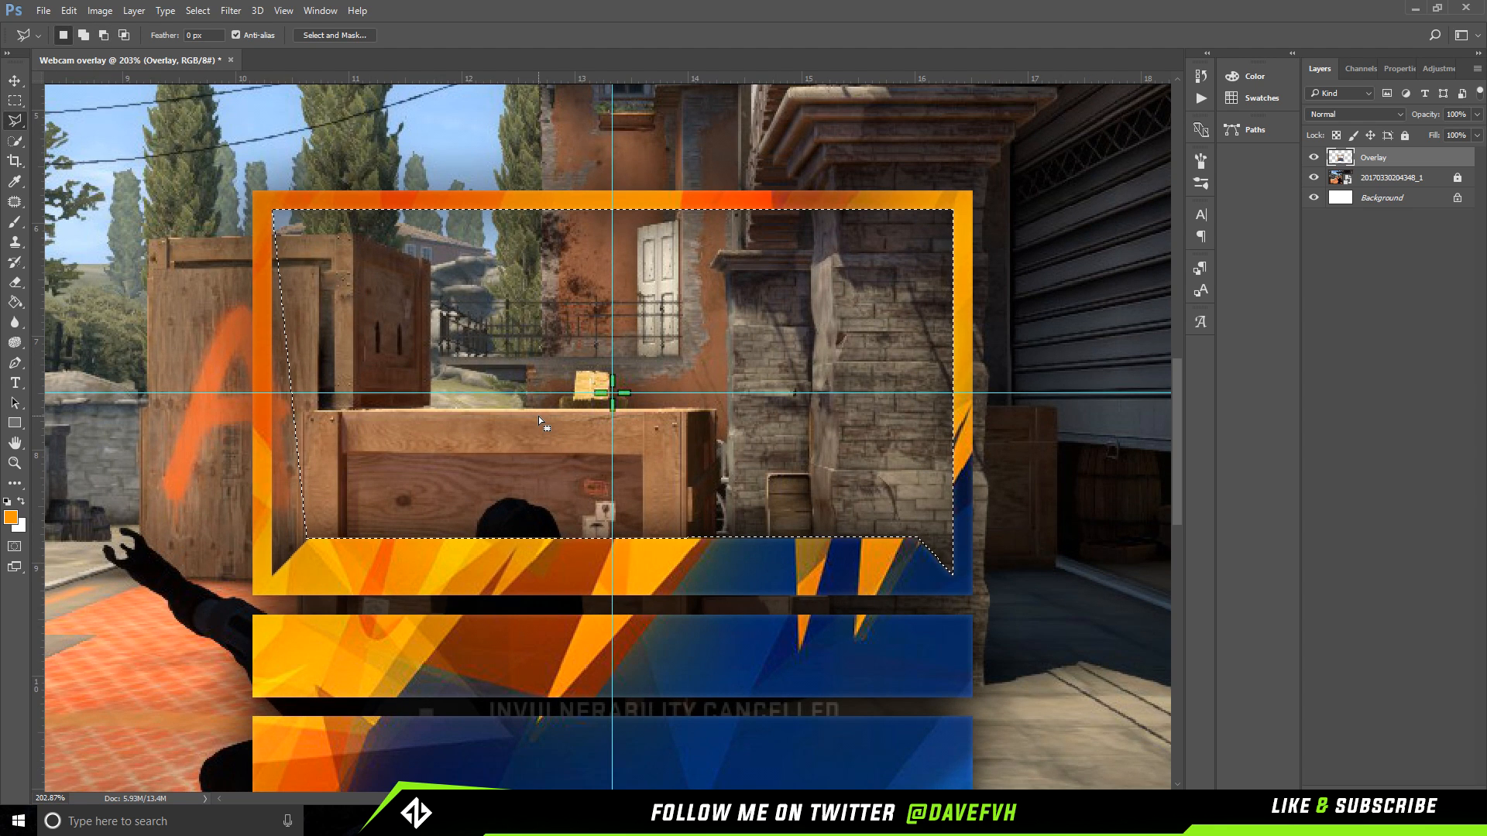
{"action": "left_click", "coordinate": [279, 500]}
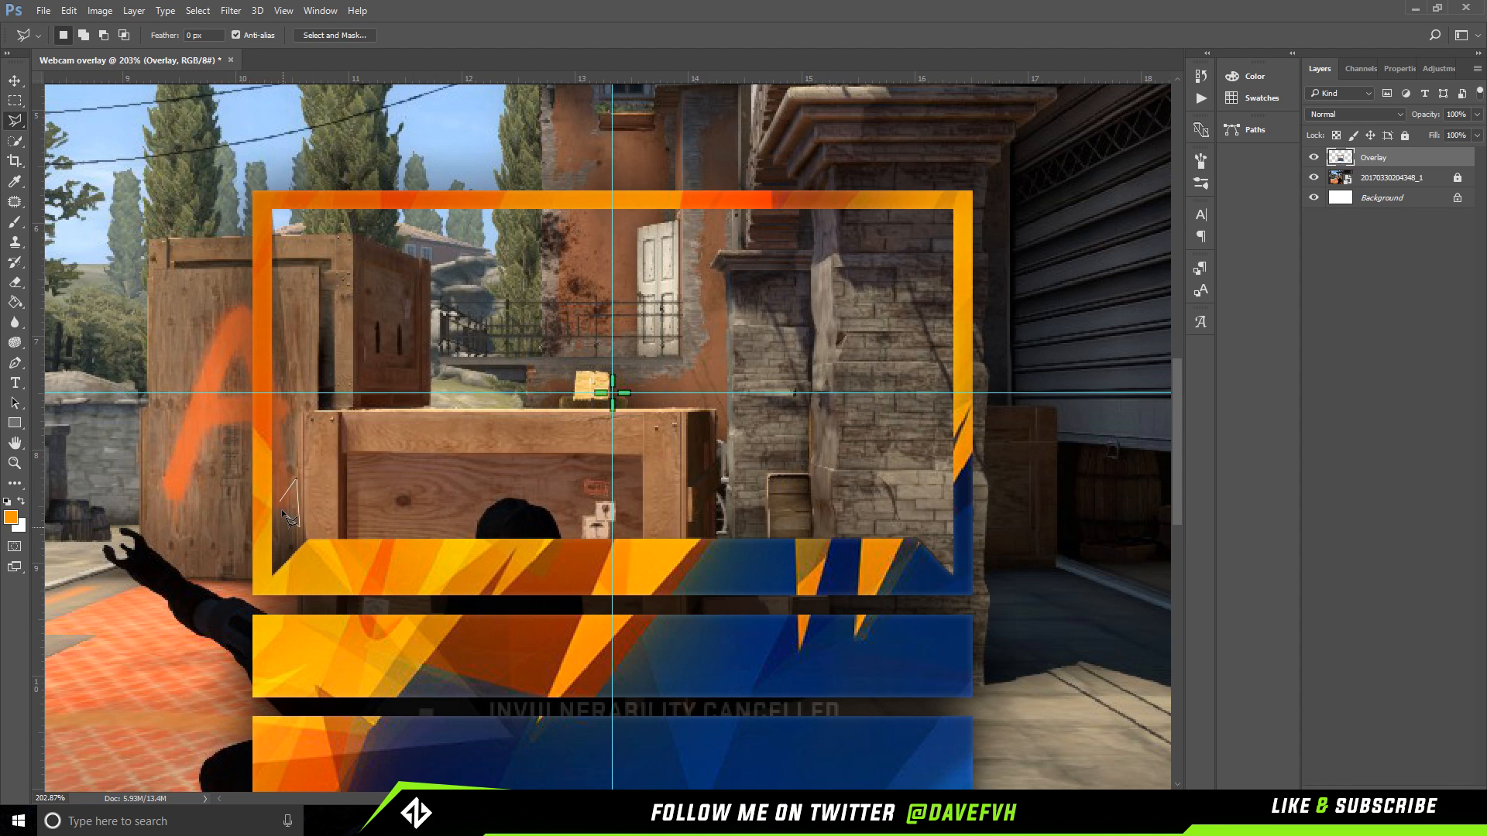
Outline the leftover shadow along the frame's inner left edge and lower corner with the Polygonal Lasso, delete it and deselect.
{"action": "scroll", "coordinate": [209, 190], "scroll_direction": "up", "scroll_amount": 10}
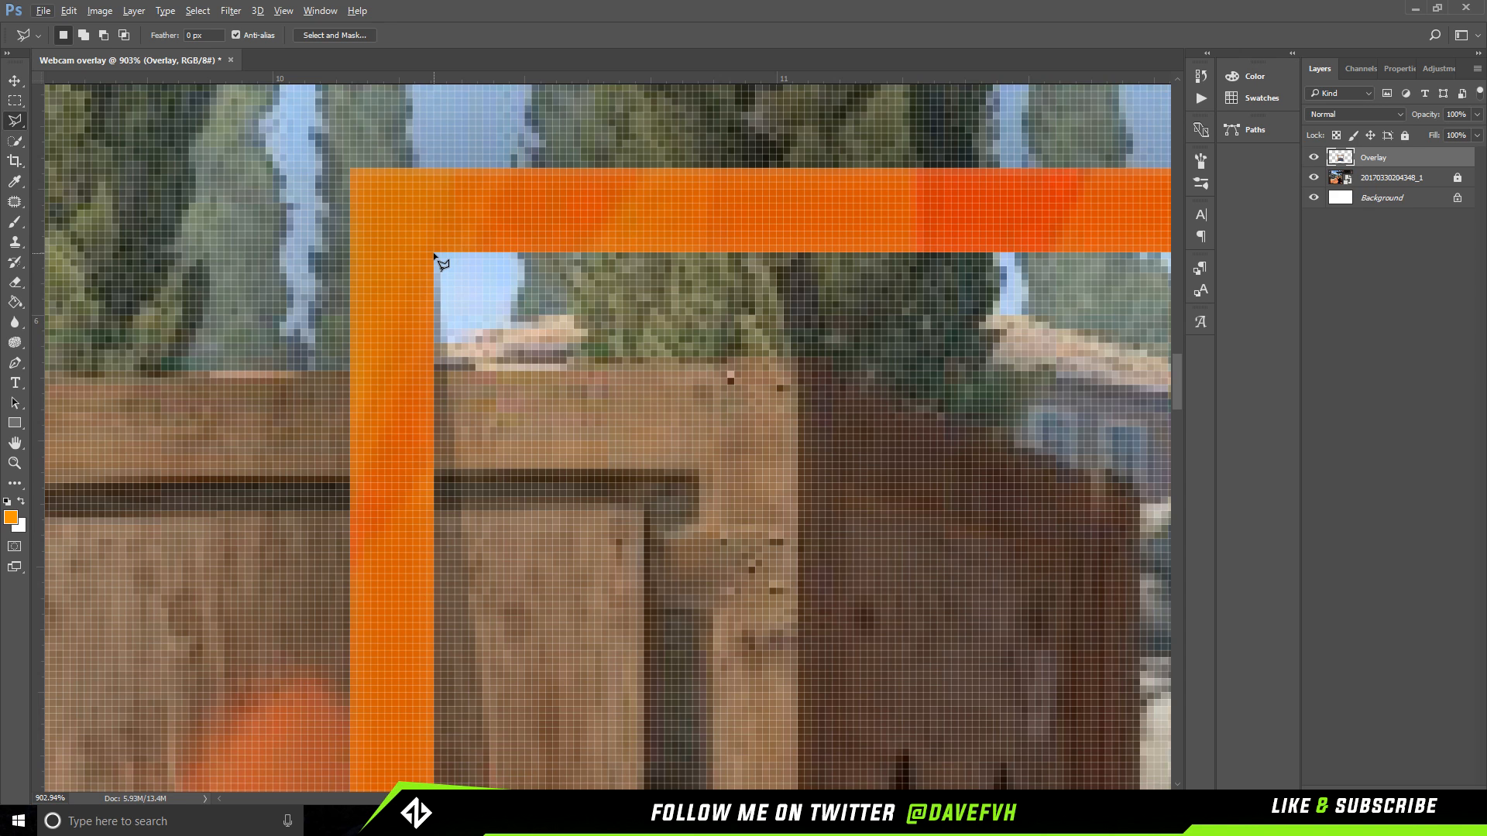
{"action": "left_click", "coordinate": [434, 254]}
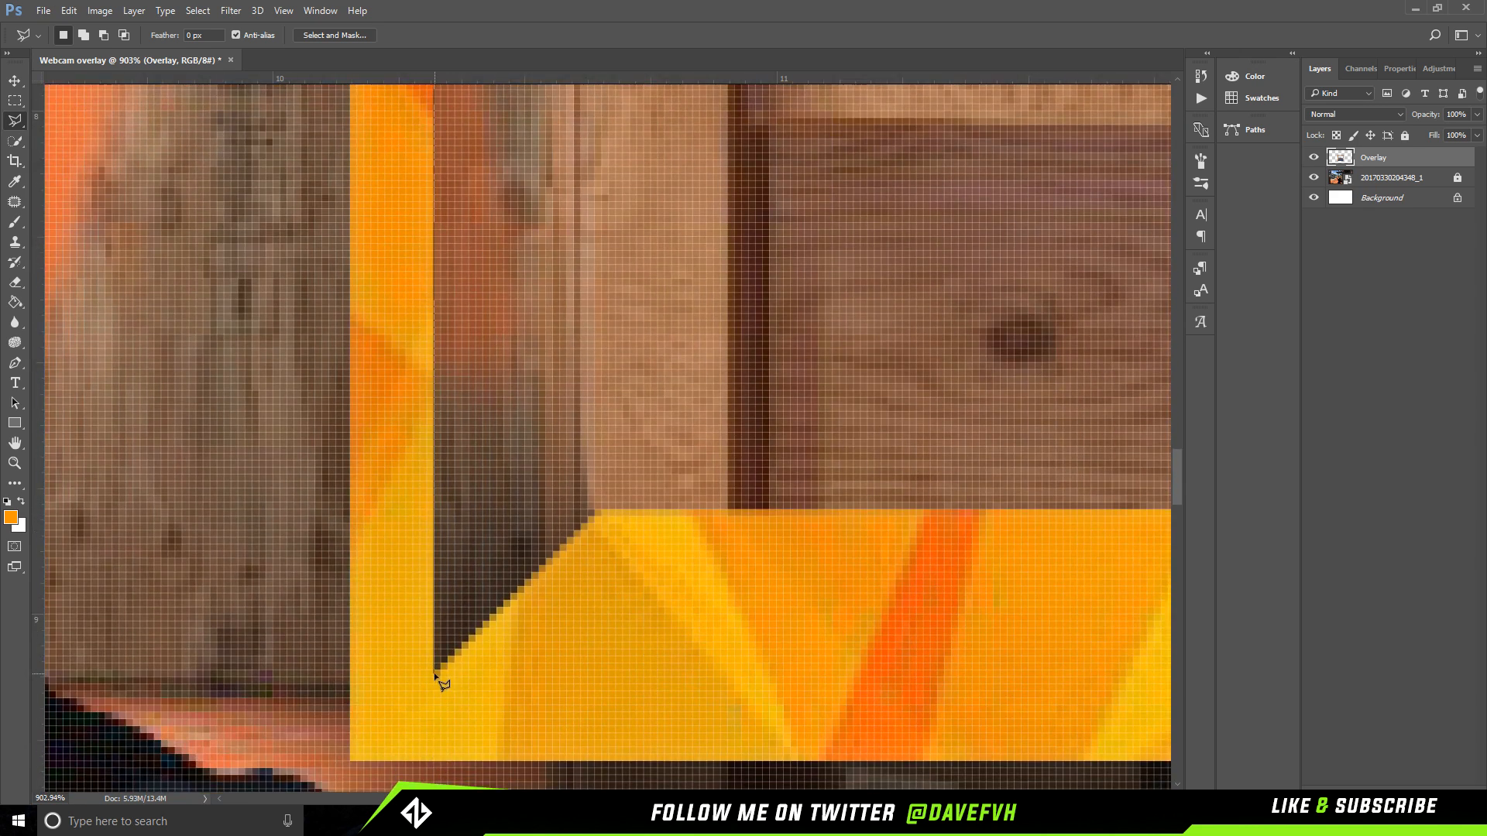
{"action": "left_click", "coordinate": [435, 674]}
{"action": "left_click", "coordinate": [598, 512]}
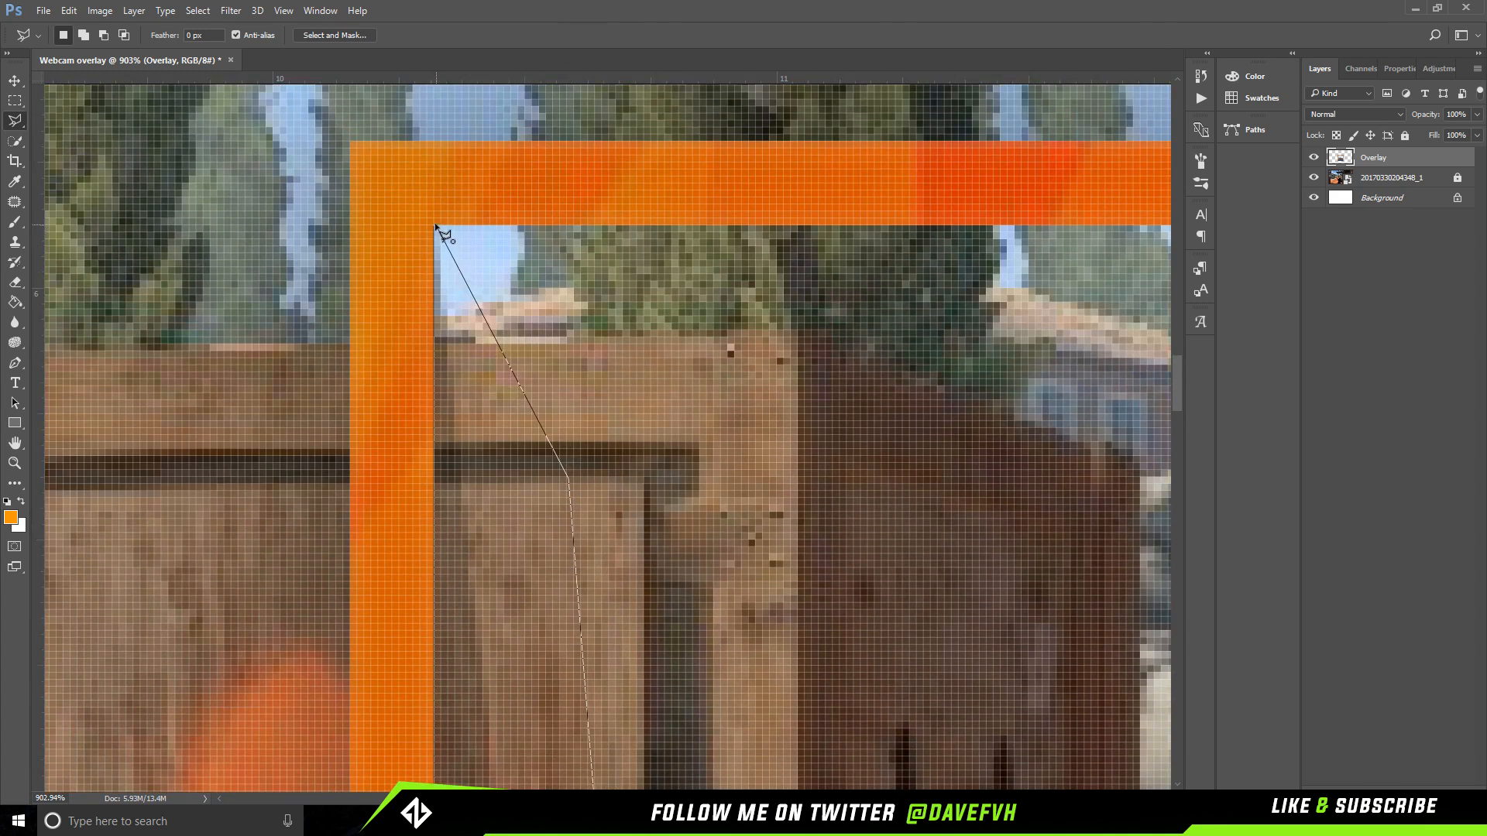
{"action": "left_click", "coordinate": [435, 226]}
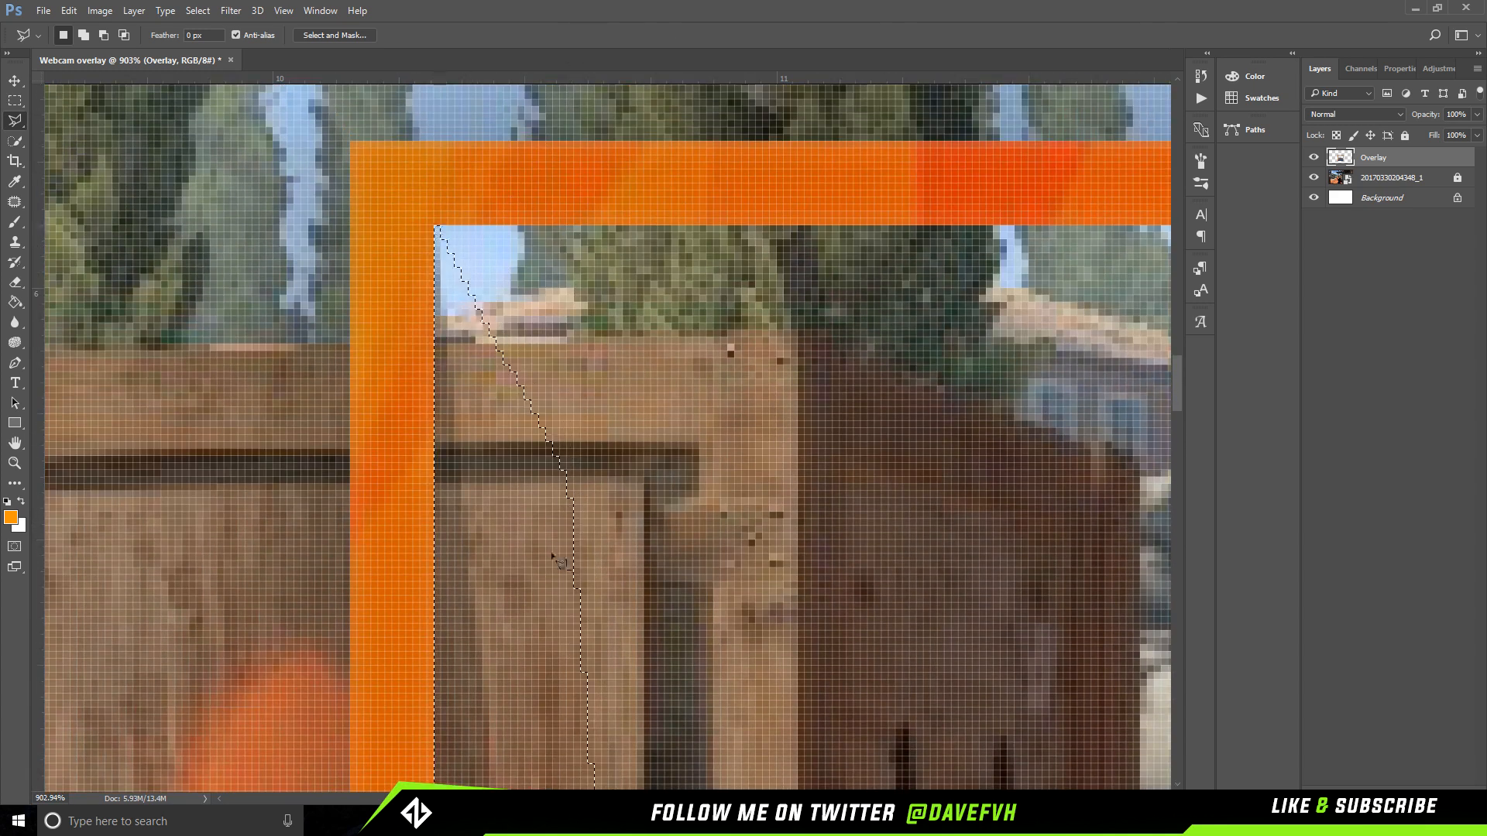
{"action": "scroll", "coordinate": [622, 723], "scroll_direction": "down", "scroll_amount": 13}
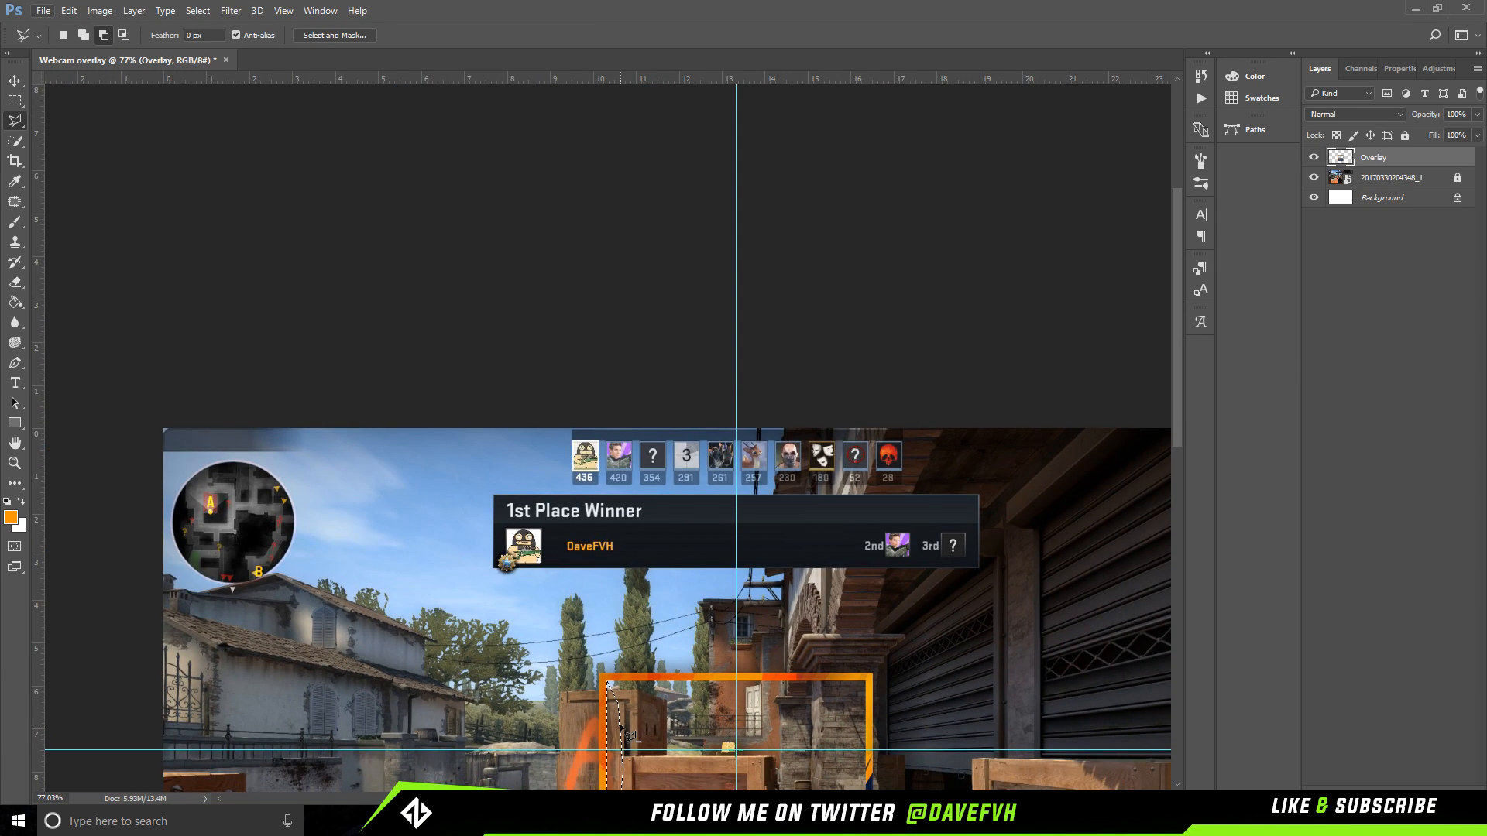
{"action": "scroll", "coordinate": [620, 725], "scroll_direction": "down", "scroll_amount": 2}
{"action": "left_click", "coordinate": [15, 101]}
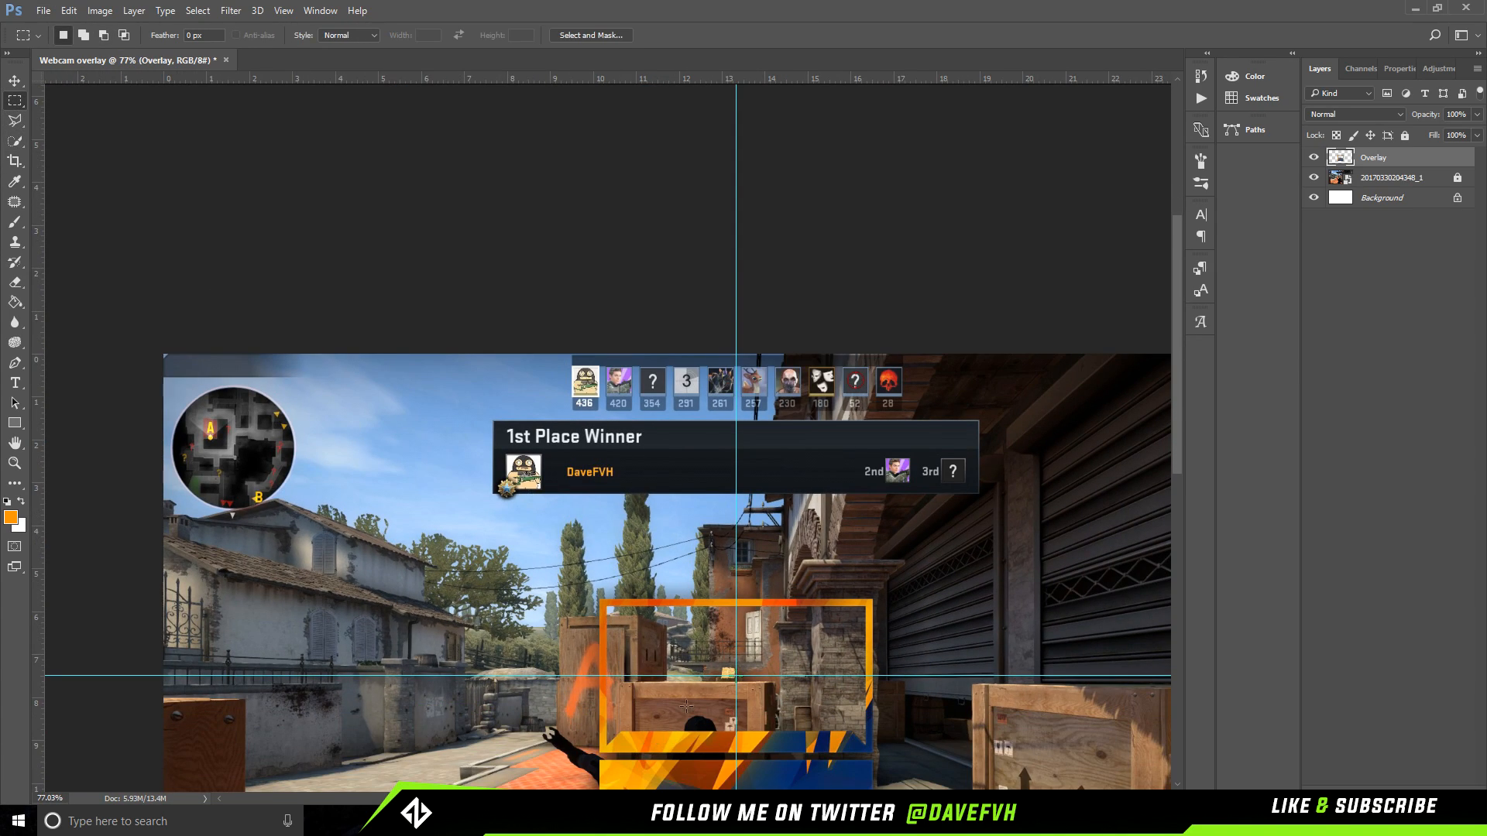
{"action": "key", "text": "ctrl+d"}
Select the frame's rectangular inner opening above the banner with the Rectangular Marquee, then clear the selection.
{"action": "scroll", "coordinate": [700, 654], "scroll_direction": "down", "scroll_amount": 3}
{"action": "scroll", "coordinate": [642, 474], "scroll_direction": "up", "scroll_amount": 4}
{"action": "scroll", "coordinate": [646, 449], "scroll_direction": "up", "scroll_amount": 5}
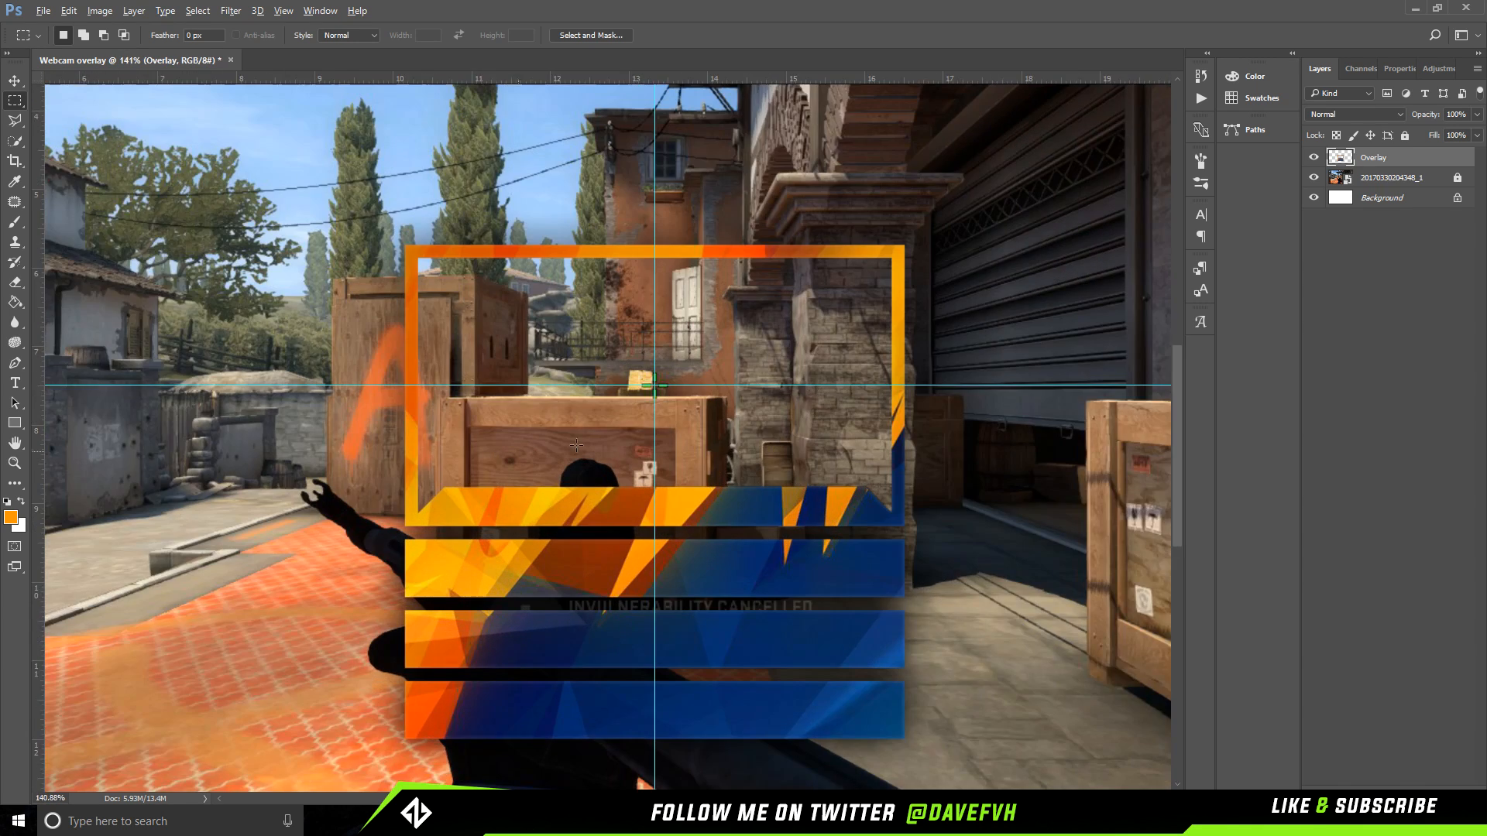
{"action": "scroll", "coordinate": [617, 493], "scroll_direction": "down", "scroll_amount": 1}
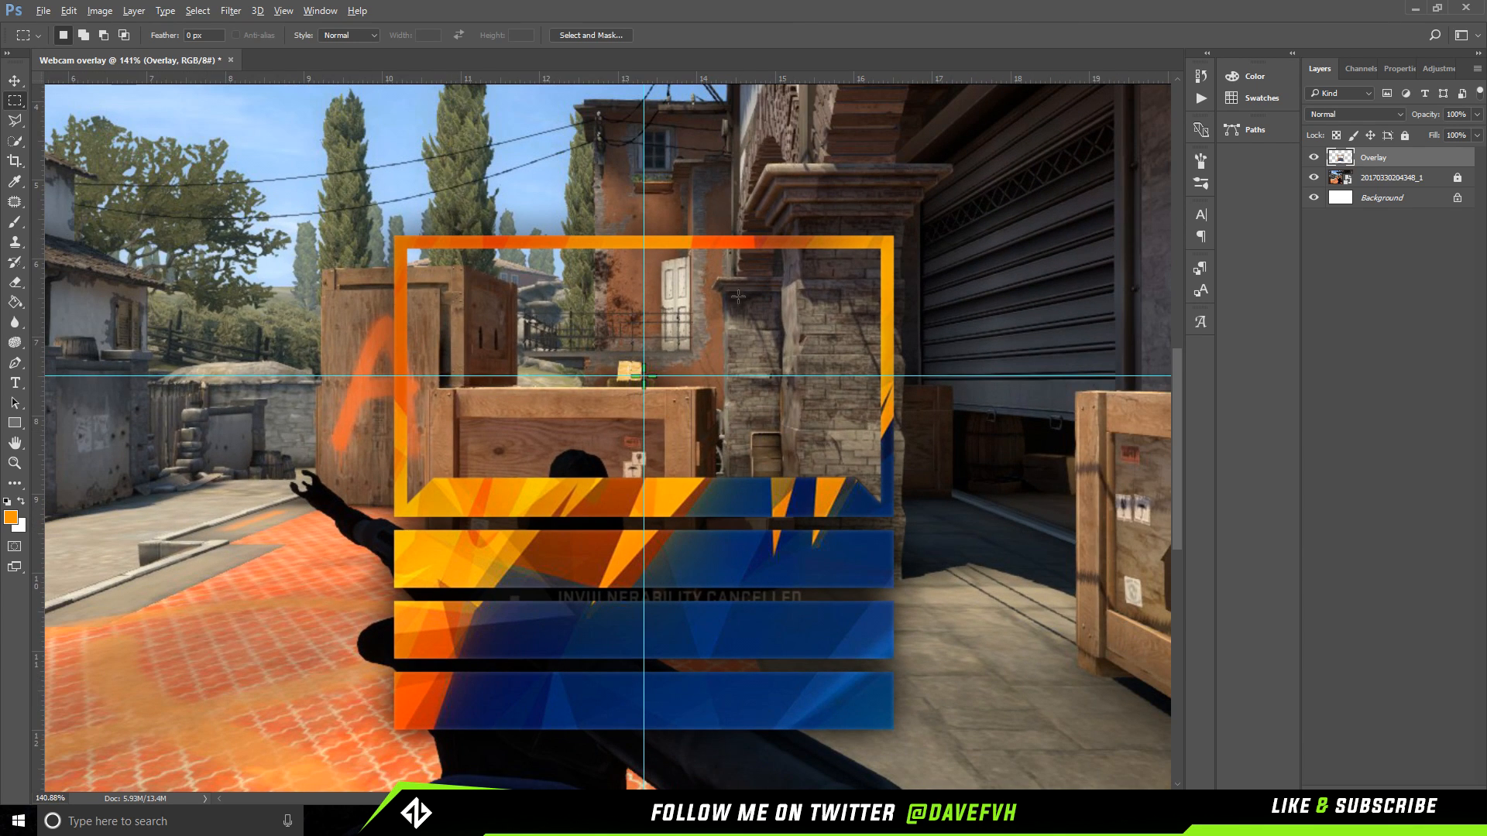
{"action": "scroll", "coordinate": [386, 158], "scroll_direction": "up", "scroll_amount": 2}
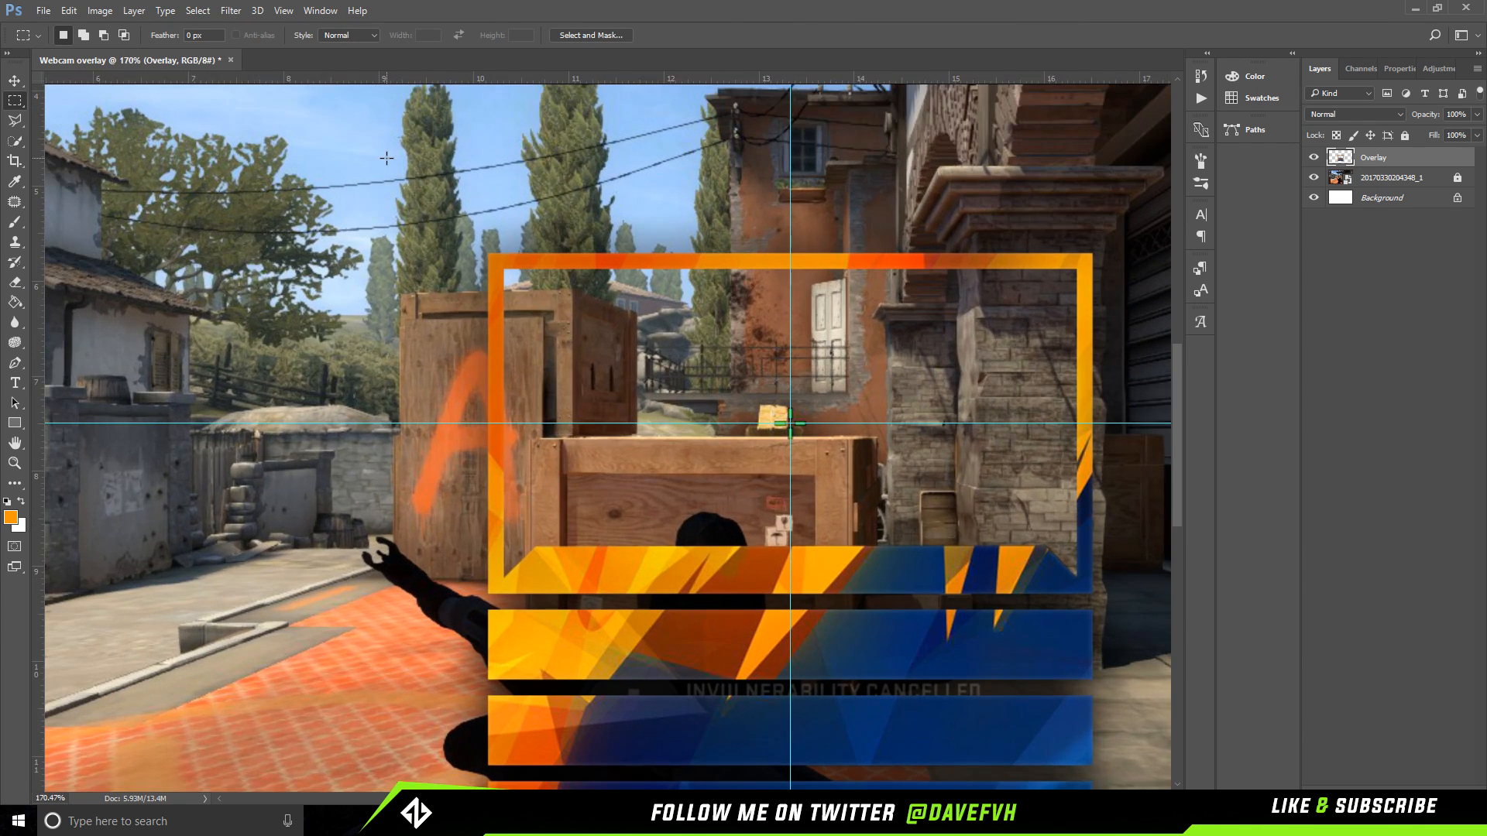
{"action": "scroll", "coordinate": [678, 378], "scroll_direction": "down", "scroll_amount": 1}
{"action": "scroll", "coordinate": [468, 245], "scroll_direction": "up", "scroll_amount": 6}
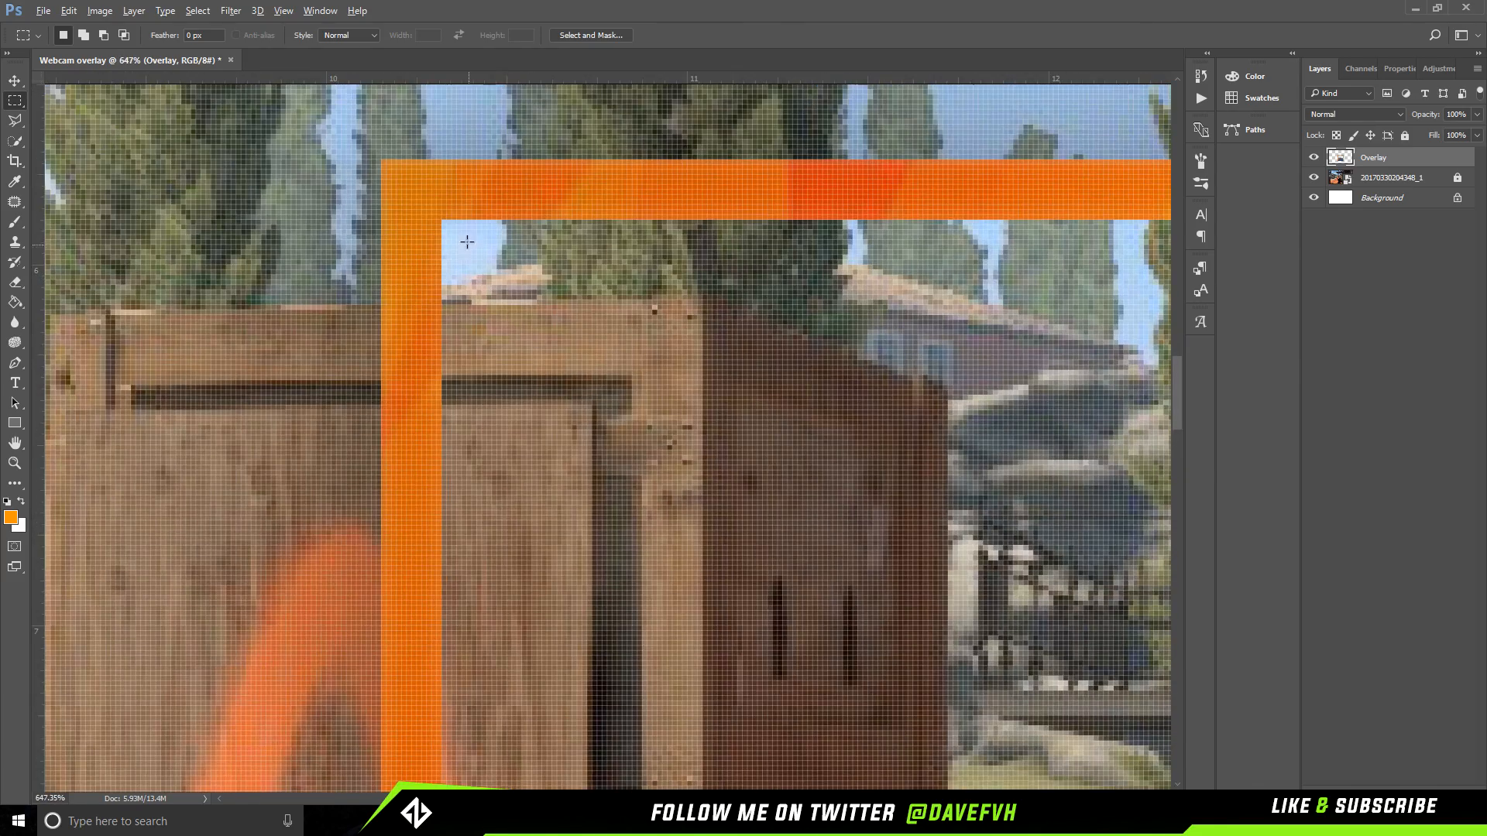
{"action": "left_click_drag", "start_coordinate": [444, 221], "coordinate": [671, 364]}
{"action": "scroll", "coordinate": [671, 364], "scroll_direction": "down", "scroll_amount": 8}
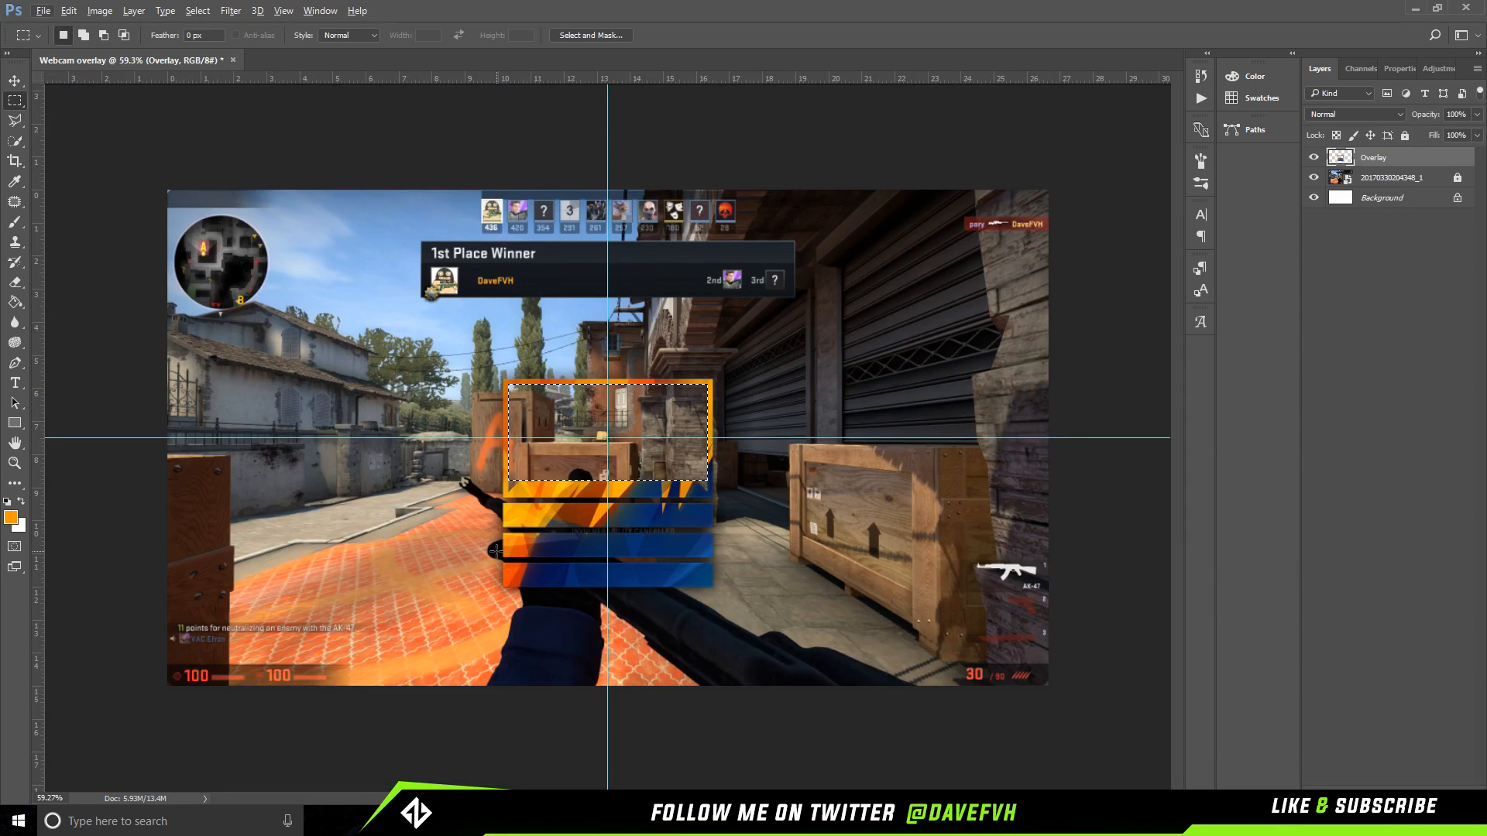
{"action": "scroll", "coordinate": [441, 474], "scroll_direction": "up", "scroll_amount": 8}
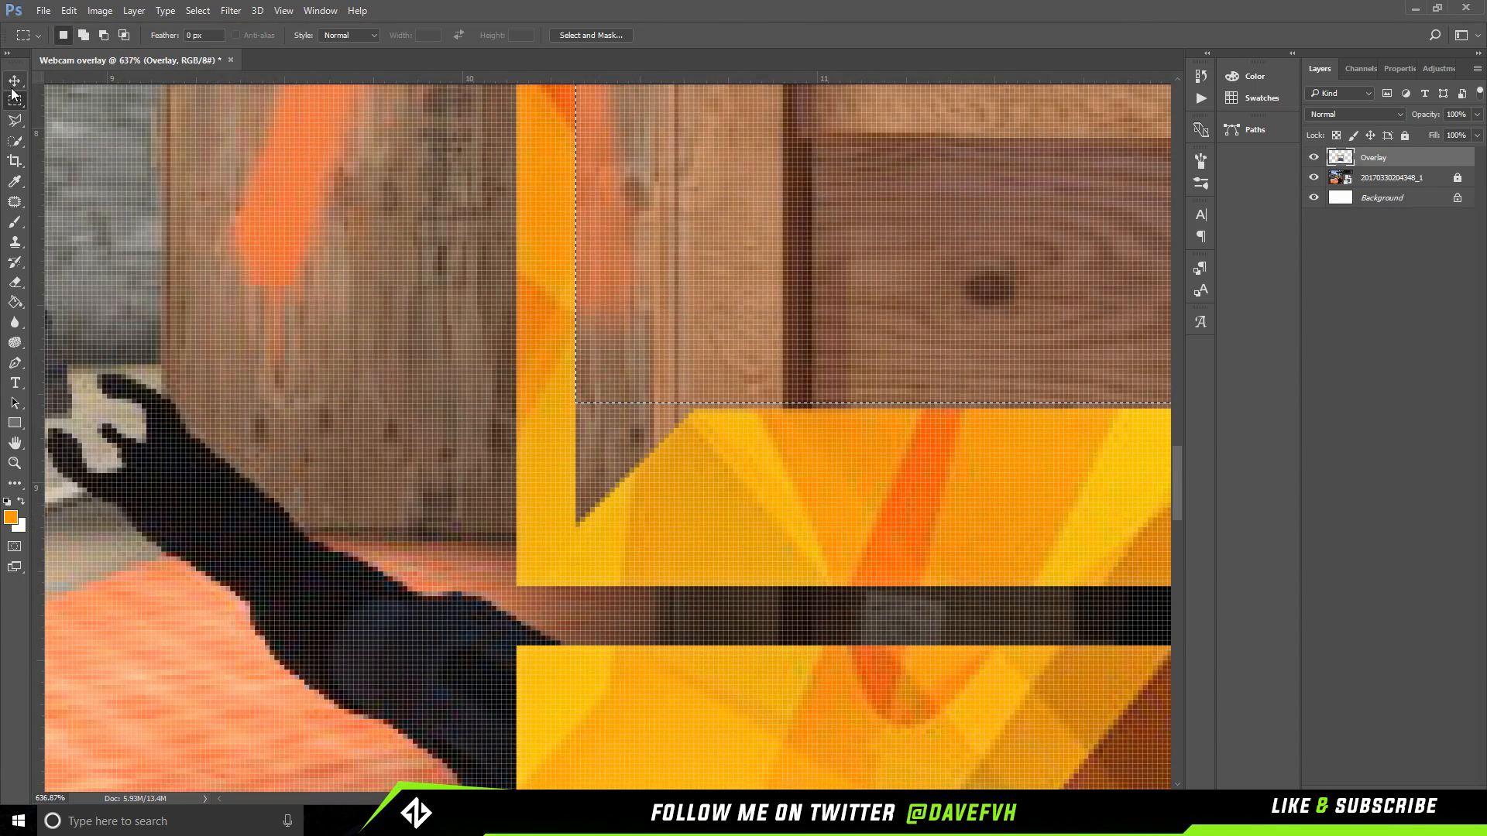
{"action": "left_click", "coordinate": [646, 244]}
Outline the angled notch at the opening's lower left corner with the Polygonal Lasso, then clear the selection.
{"action": "left_click", "coordinate": [13, 124]}
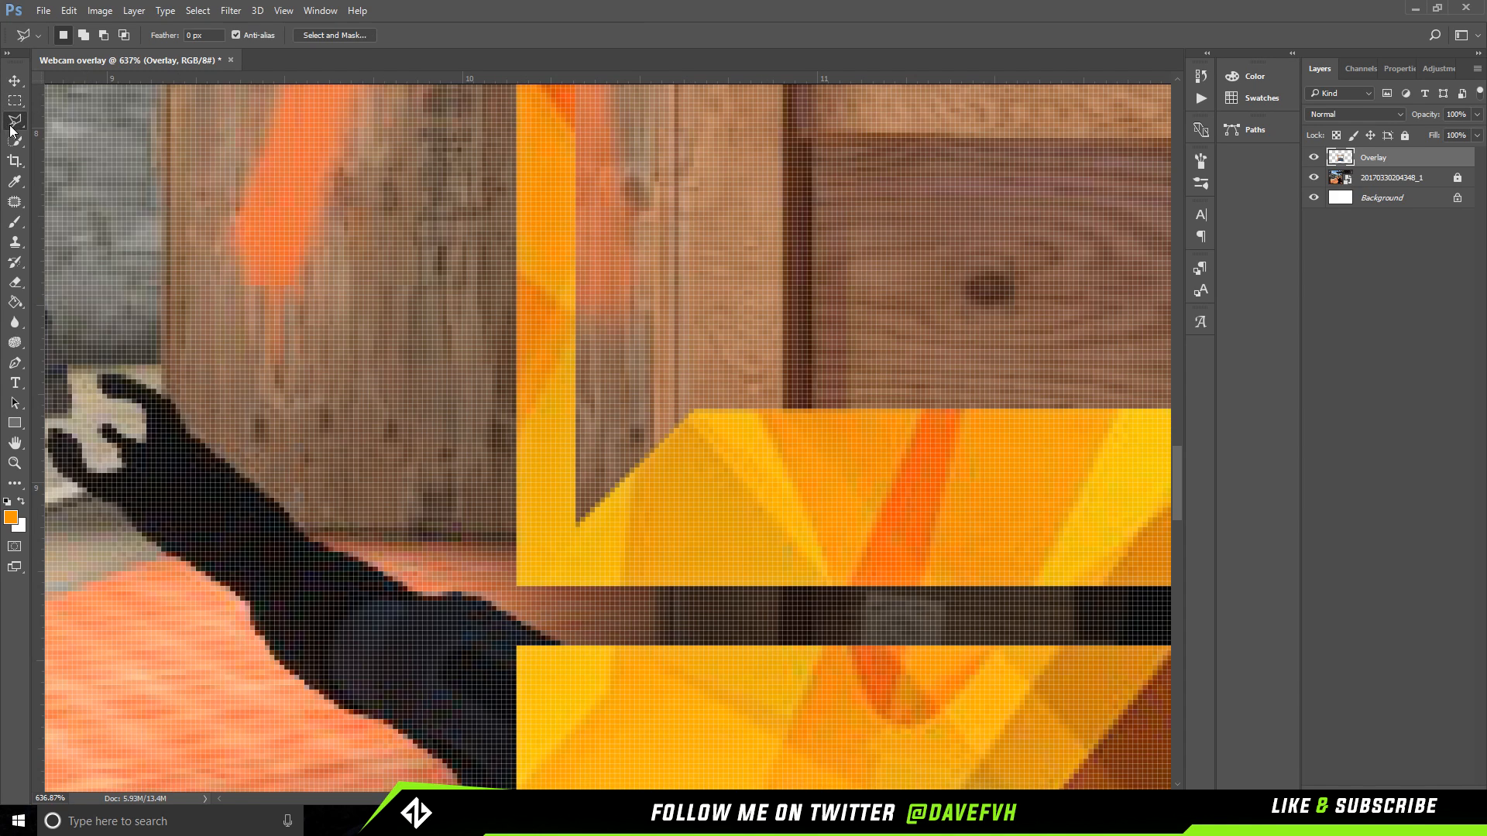
{"action": "left_click", "coordinate": [697, 413]}
{"action": "left_click", "coordinate": [577, 515]}
{"action": "left_click", "coordinate": [575, 390]}
{"action": "left_click", "coordinate": [695, 416]}
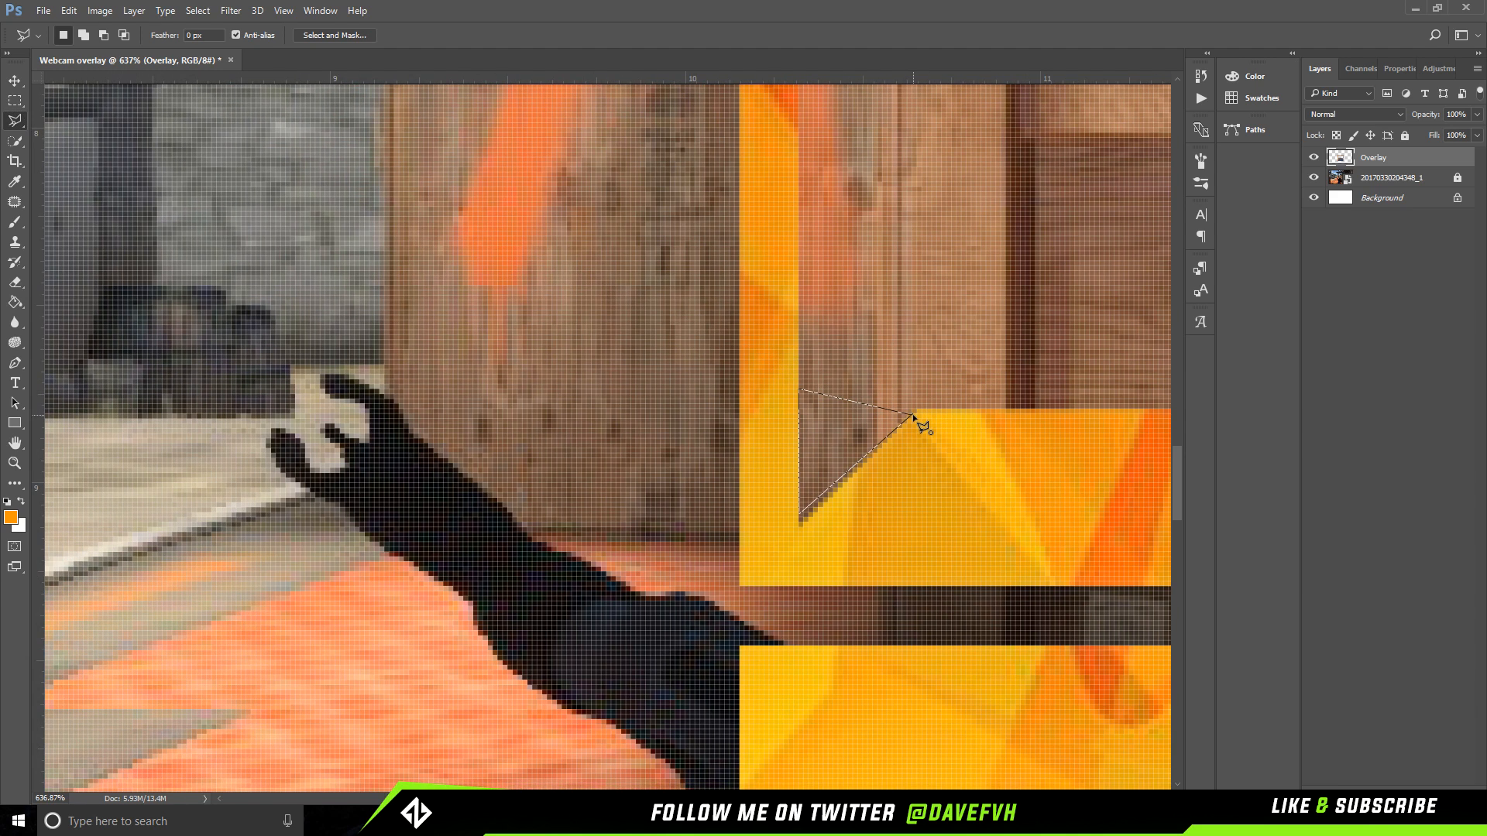
{"action": "left_click", "coordinate": [913, 417]}
{"action": "left_click", "coordinate": [18, 104]}
{"action": "scroll", "coordinate": [814, 463], "scroll_direction": "down", "scroll_amount": 5}
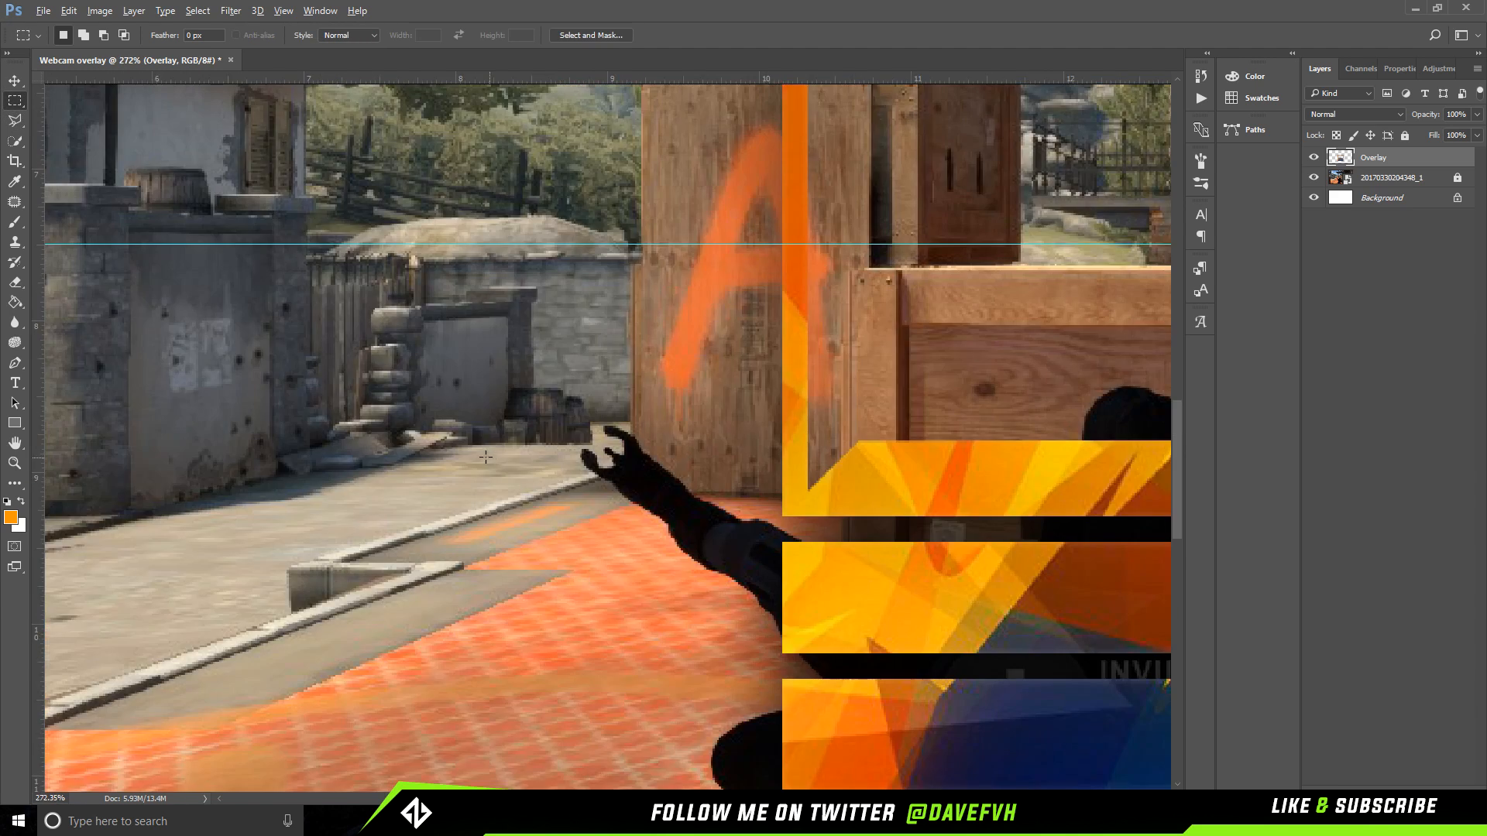
{"action": "scroll", "coordinate": [489, 458], "scroll_direction": "down", "scroll_amount": 6}
{"action": "scroll", "coordinate": [624, 471], "scroll_direction": "up", "scroll_amount": 2}
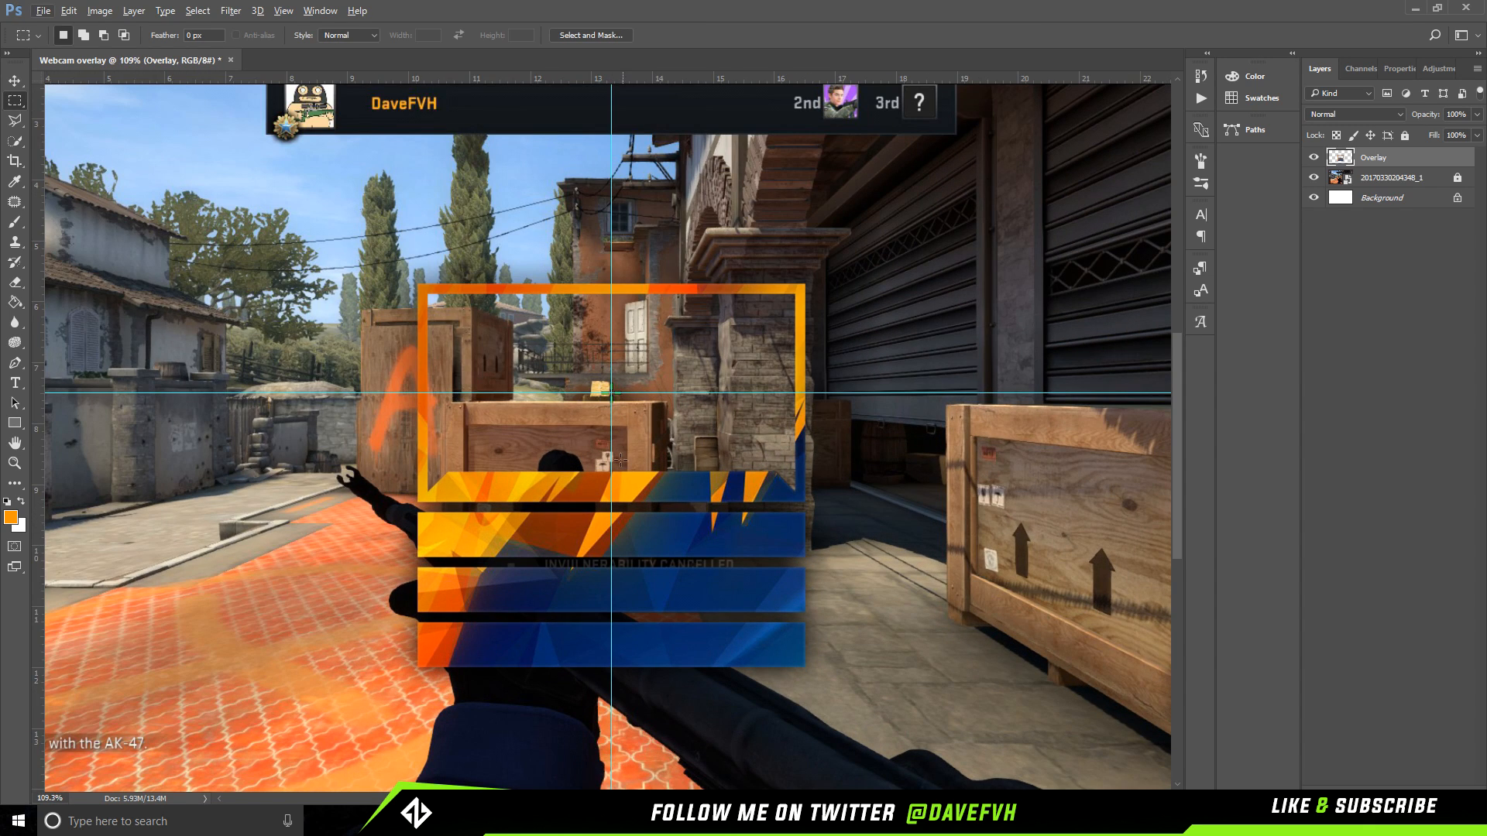
{"action": "scroll", "coordinate": [601, 498], "scroll_direction": "down", "scroll_amount": 2}
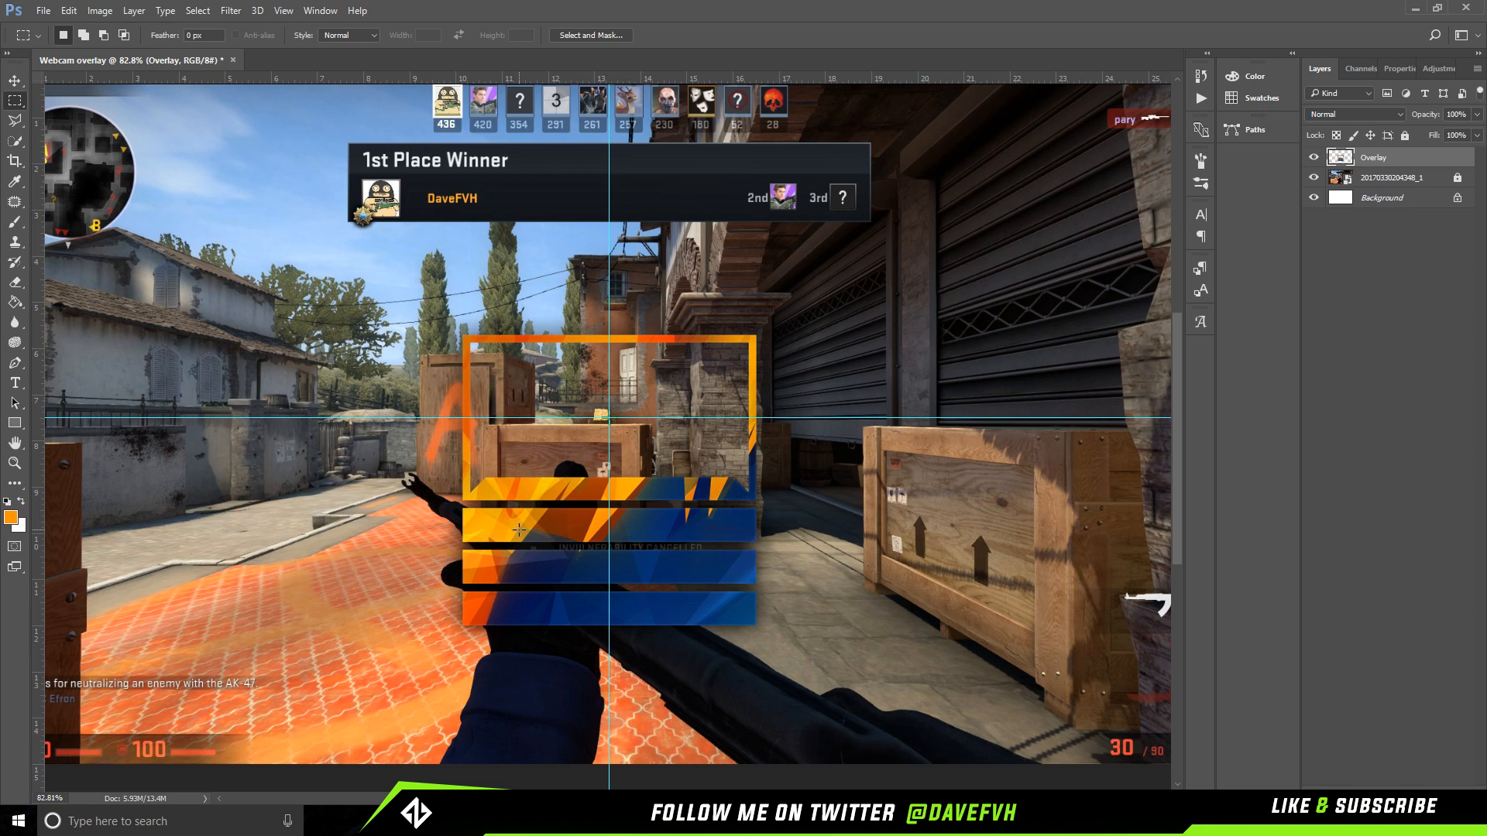
Place instagram-logo, twitter-logo-button and facebook-logo-button from the Overlay folder as embedded images.
{"action": "left_click", "coordinate": [43, 11]}
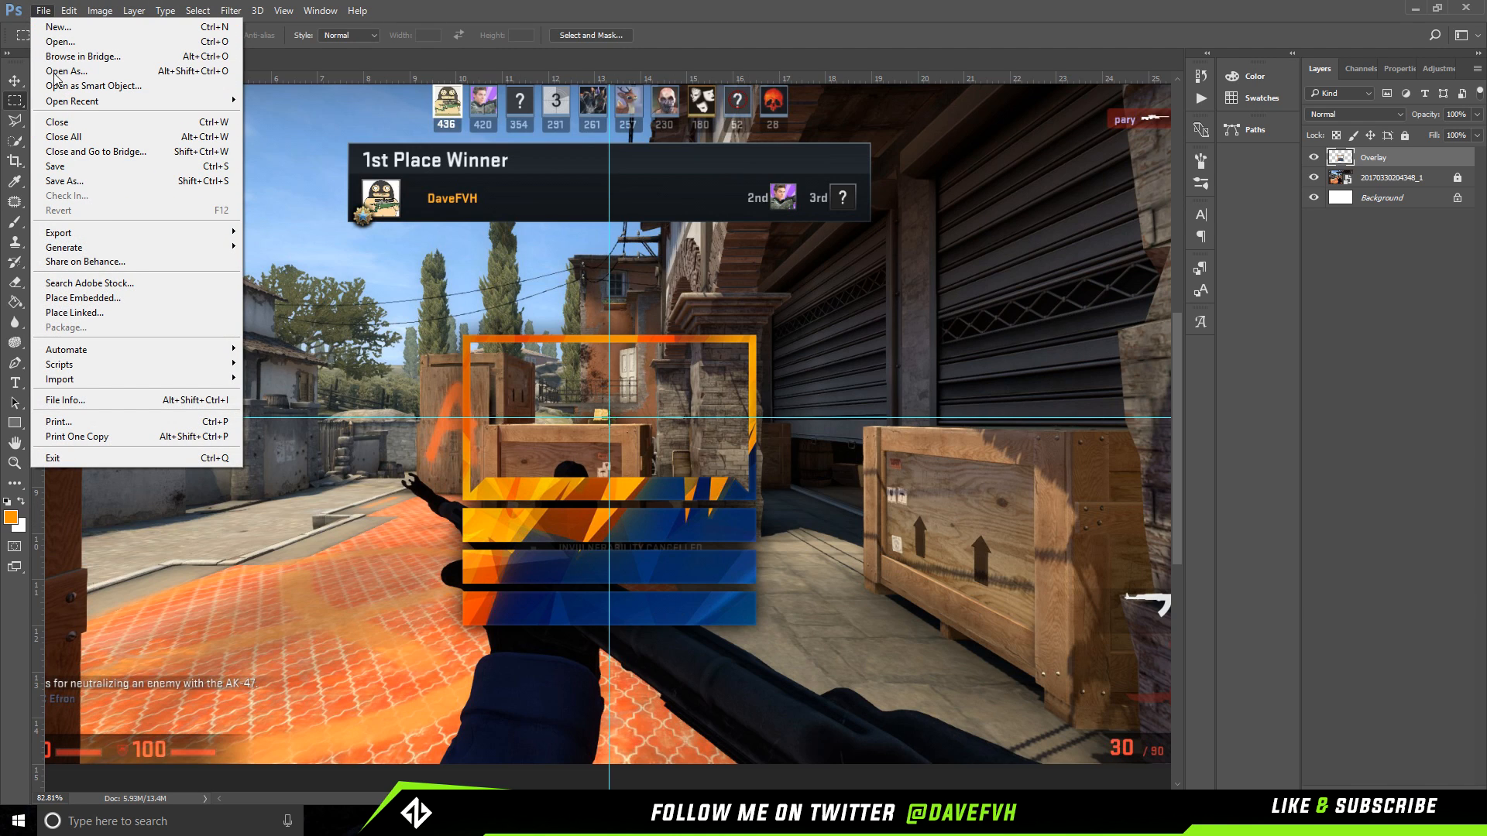
{"action": "left_click", "coordinate": [85, 298]}
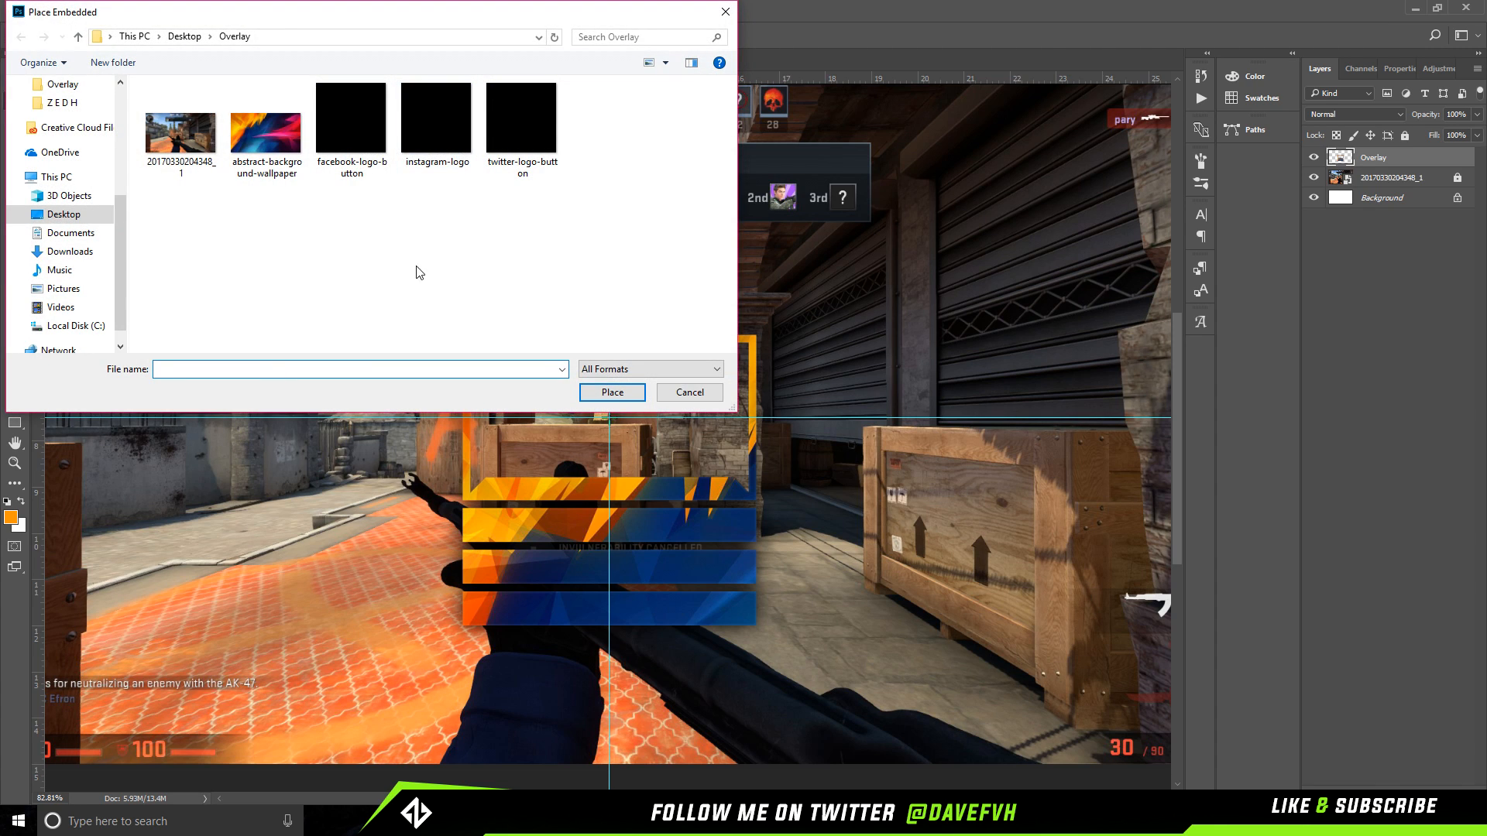
{"action": "left_click", "coordinate": [358, 151]}
{"action": "left_click", "coordinate": [518, 174]}
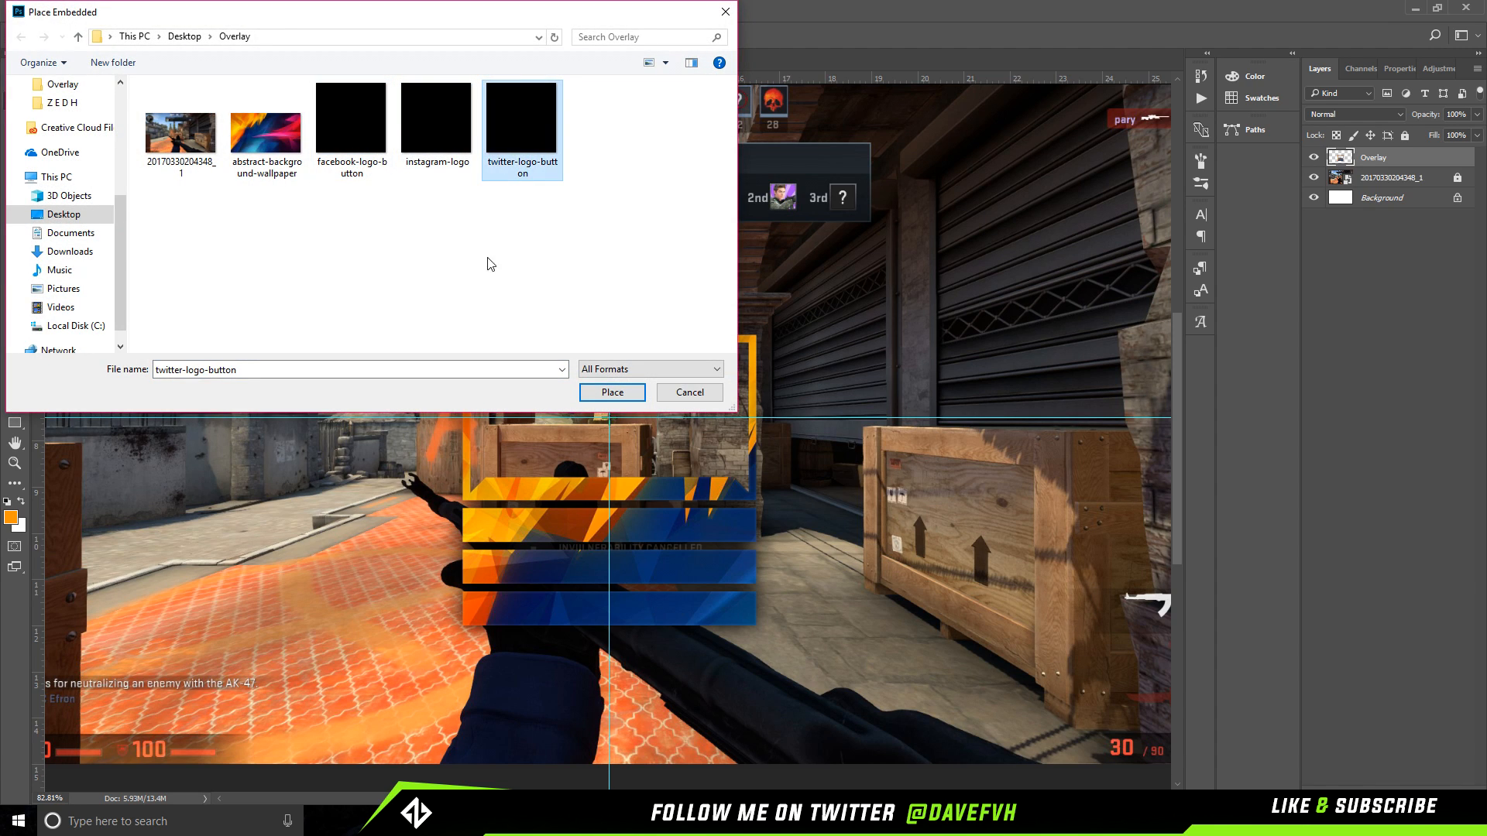
{"action": "left_click", "coordinate": [440, 155]}
{"action": "left_click", "coordinate": [360, 137]}
{"action": "left_click", "coordinate": [446, 148]}
{"action": "left_click", "coordinate": [511, 169]}
{"action": "left_click", "coordinate": [355, 133]}
{"action": "left_click", "coordinate": [443, 106]}
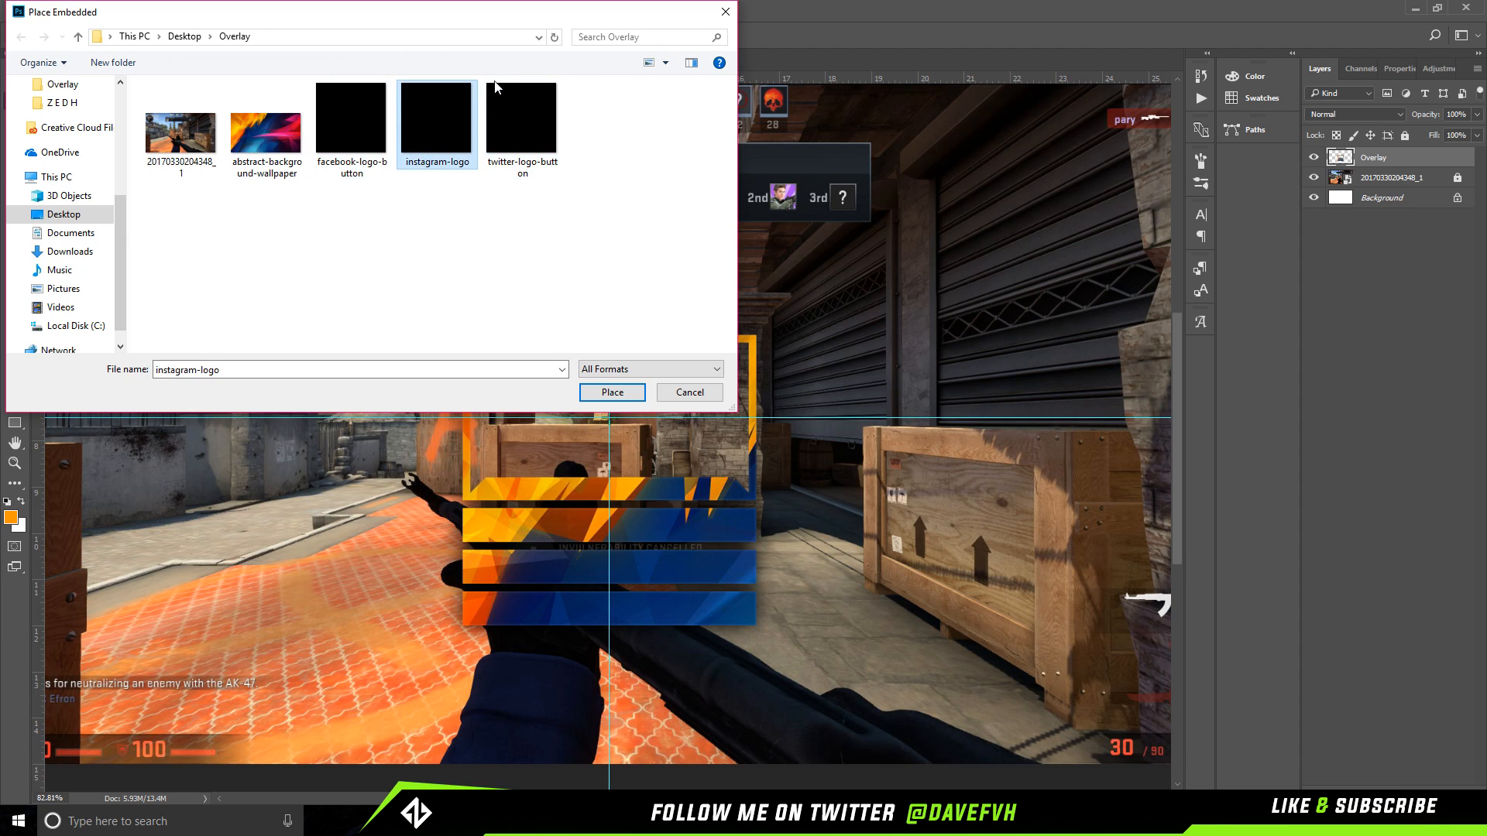
{"action": "left_click", "coordinate": [540, 133]}
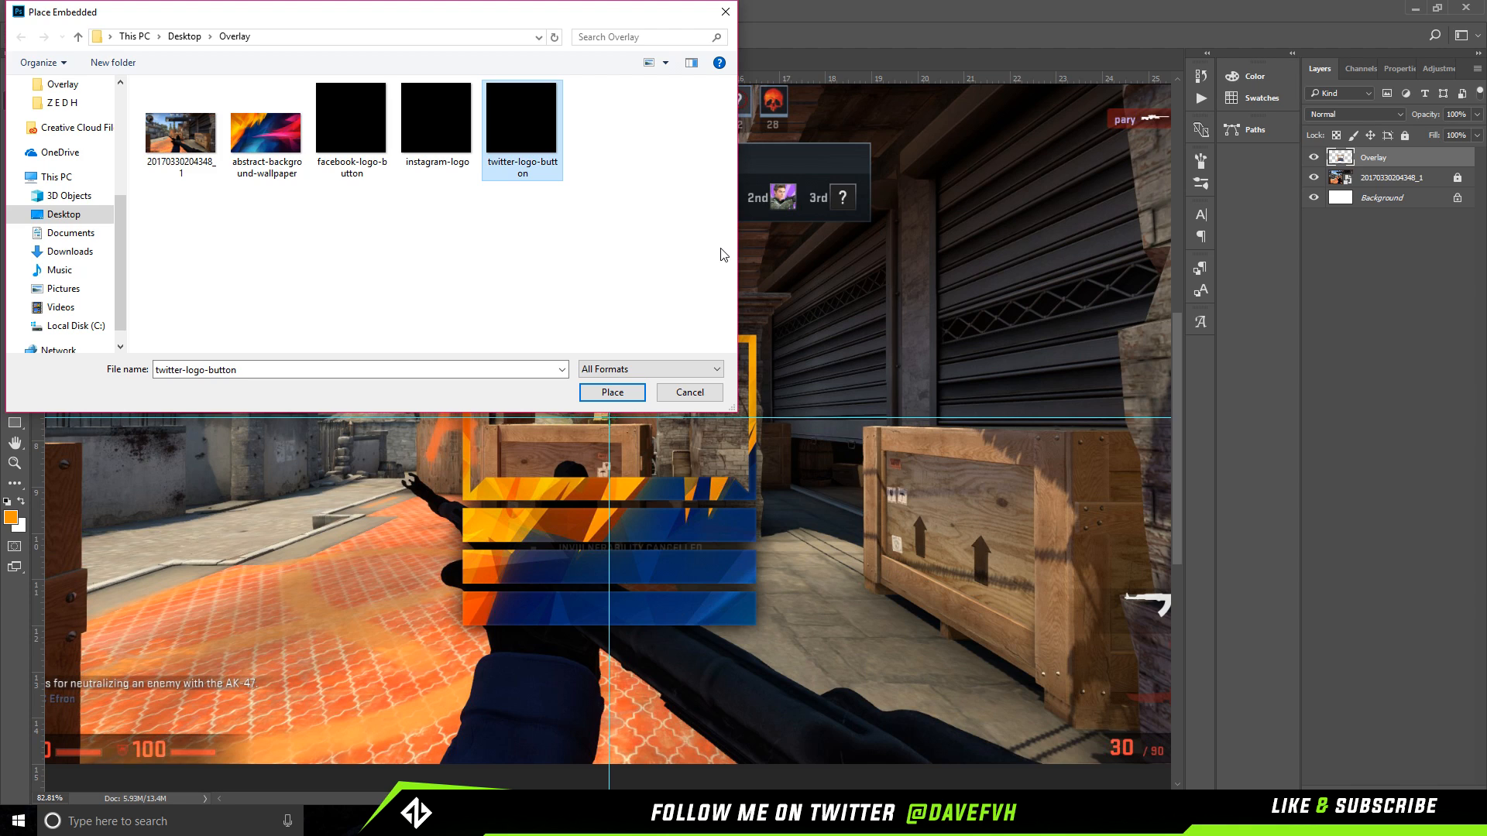
{"action": "left_click", "coordinate": [430, 132]}
{"action": "left_click", "coordinate": [613, 392]}
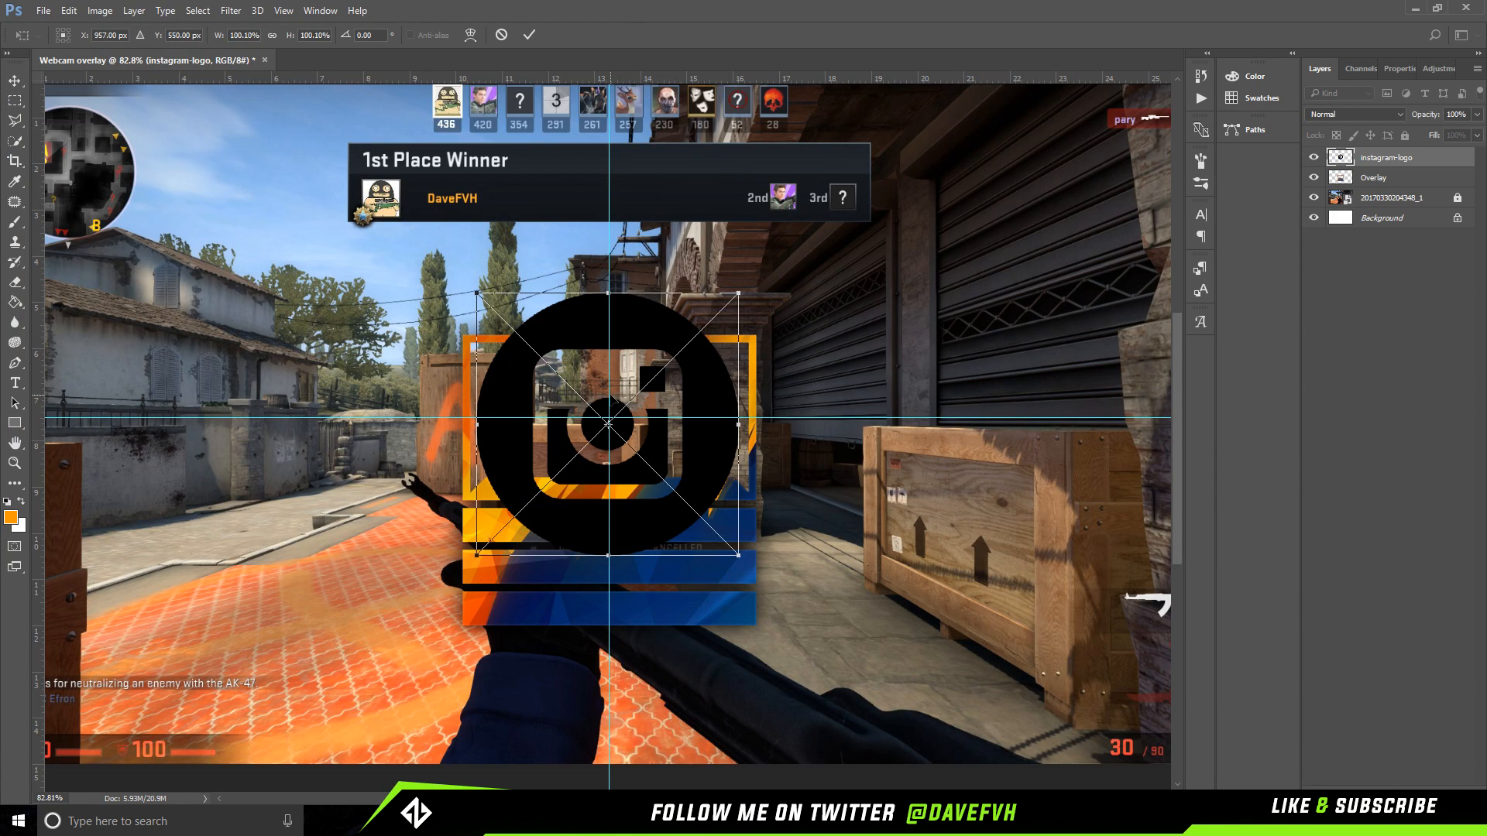
{"action": "key", "text": "Return"}
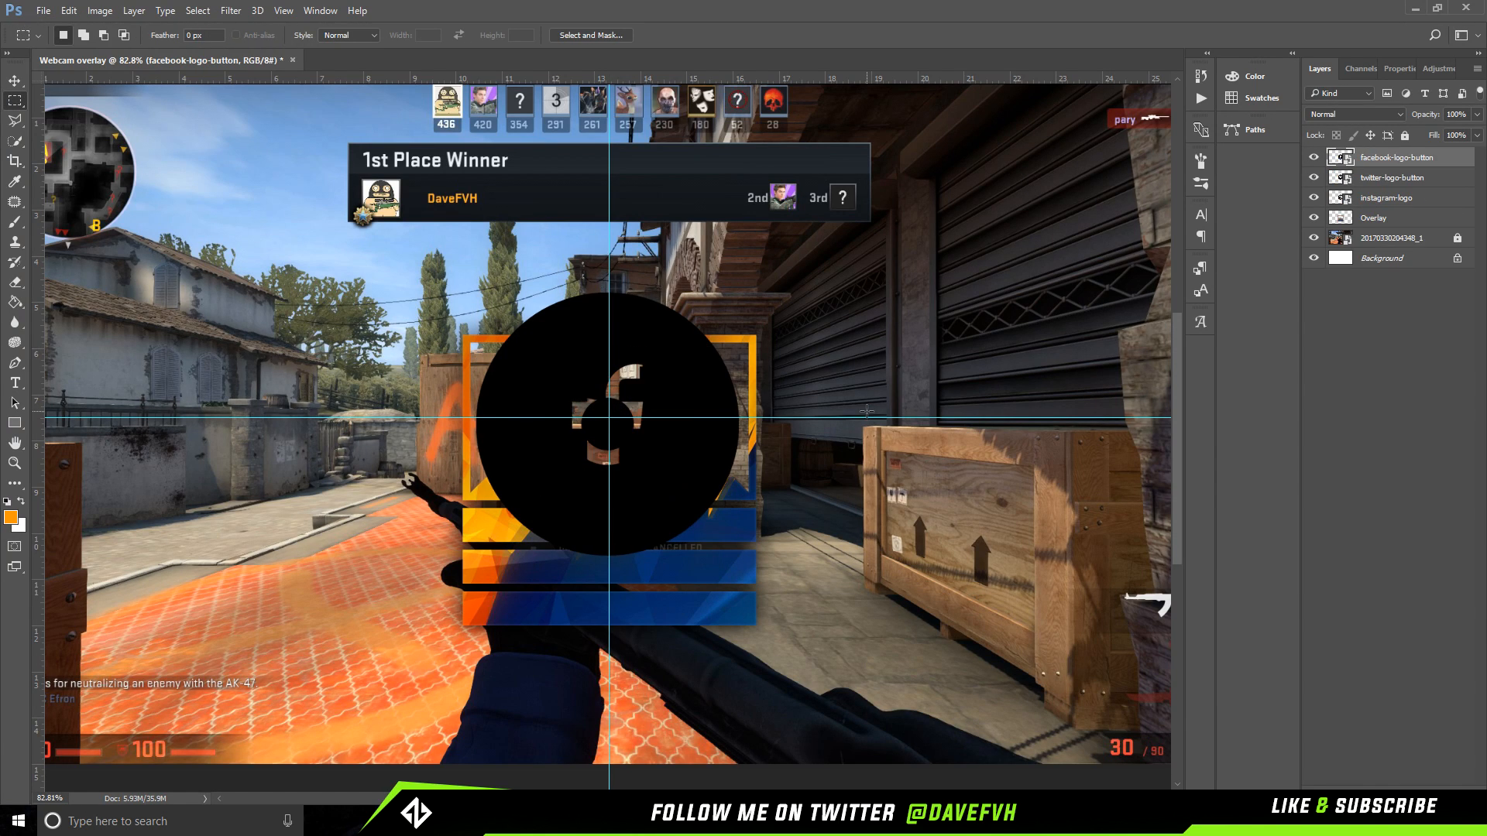
{"action": "scroll", "coordinate": [626, 488], "scroll_direction": "down", "scroll_amount": 5}
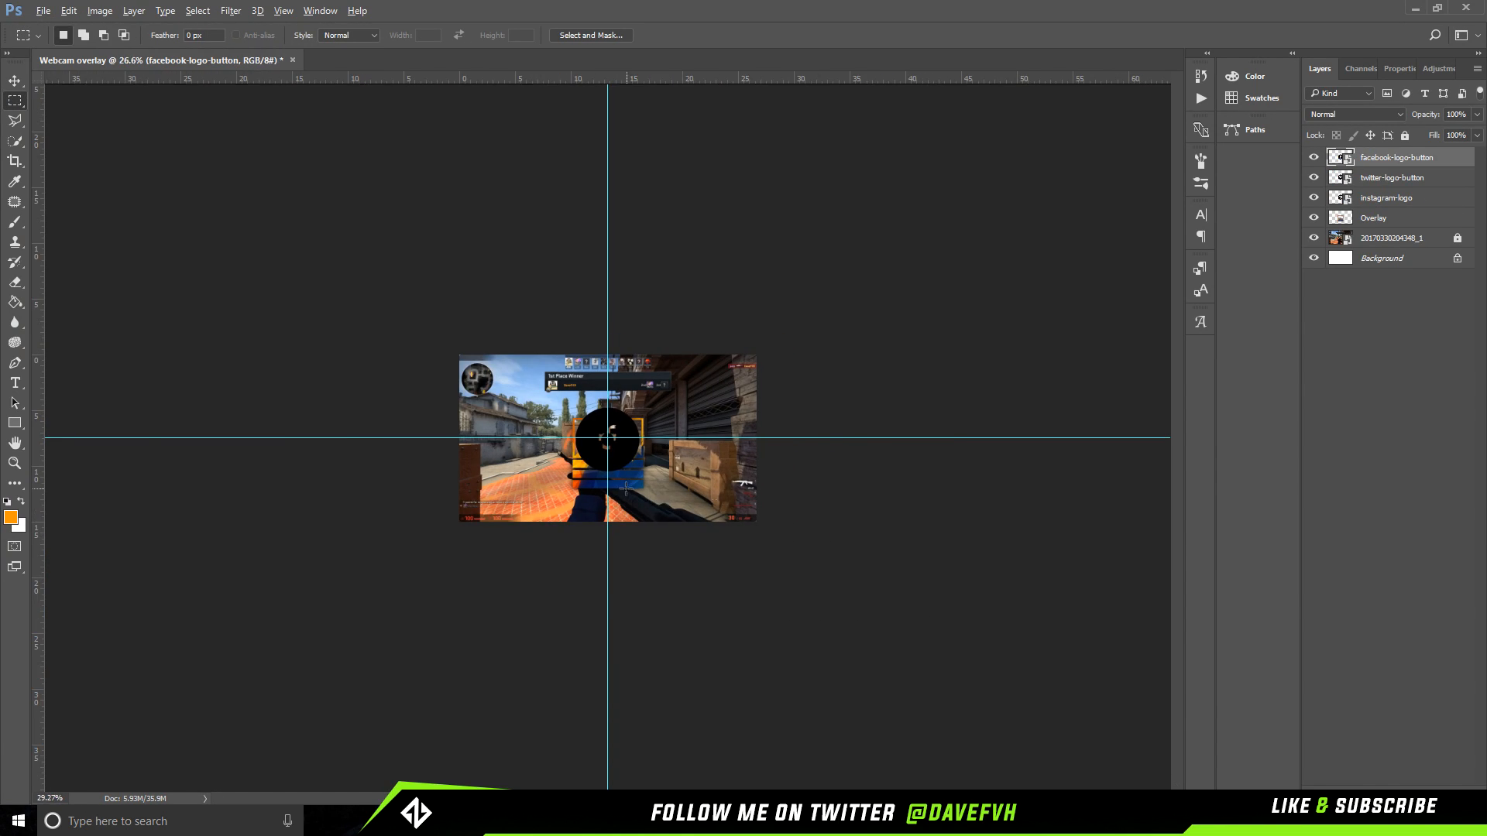
Spread the stacked logos apart, moving the Facebook logo left of the Instagram logo and the Twitter logo right of it.
{"action": "scroll", "coordinate": [626, 488], "scroll_direction": "up", "scroll_amount": 7}
{"action": "left_click", "coordinate": [1382, 180]}
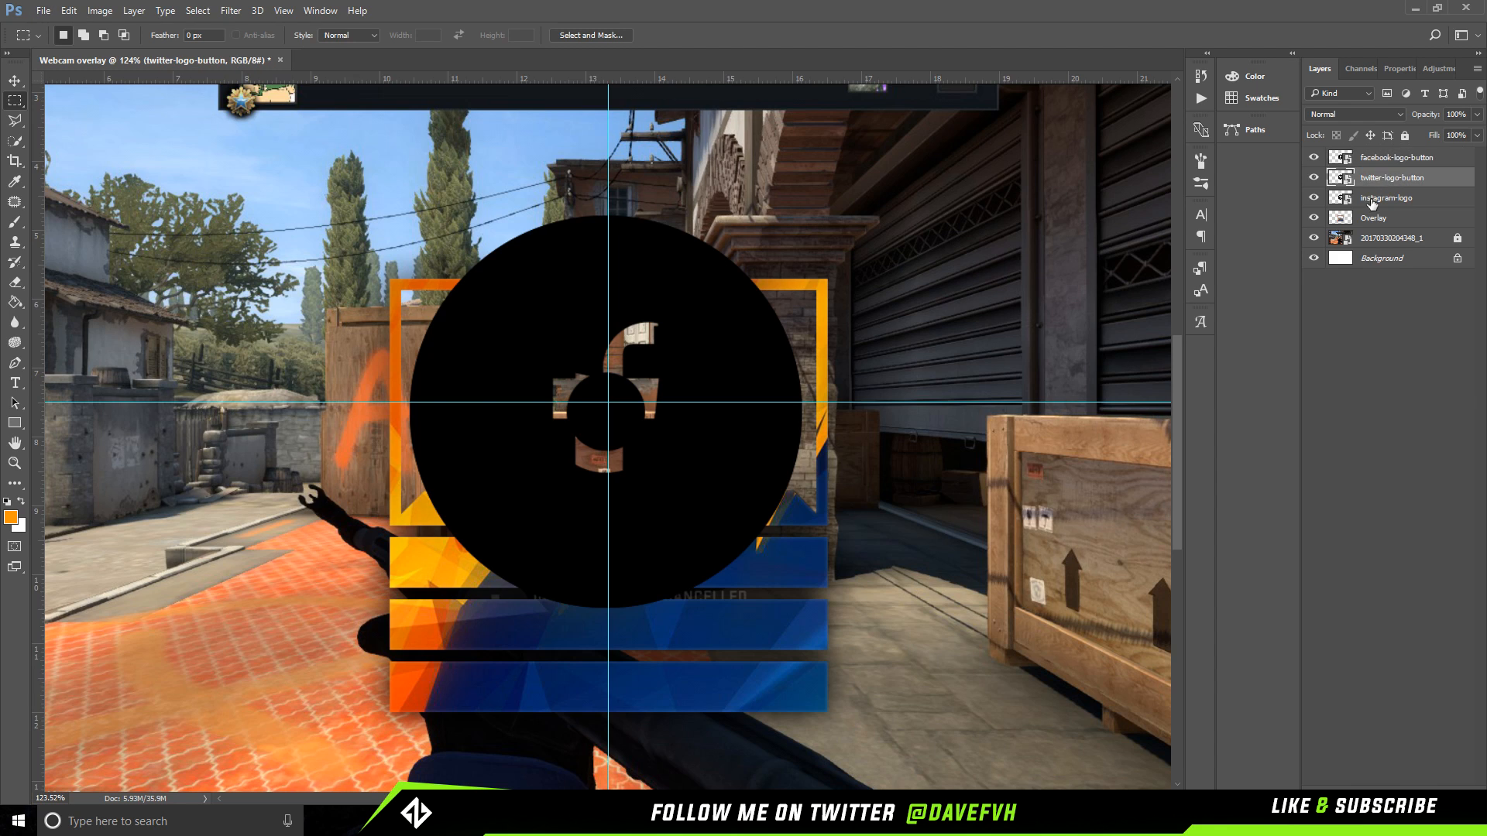
{"action": "left_click", "coordinate": [15, 80]}
{"action": "left_click_drag", "start_coordinate": [729, 409], "coordinate": [325, 416]}
{"action": "left_click", "coordinate": [1409, 178]}
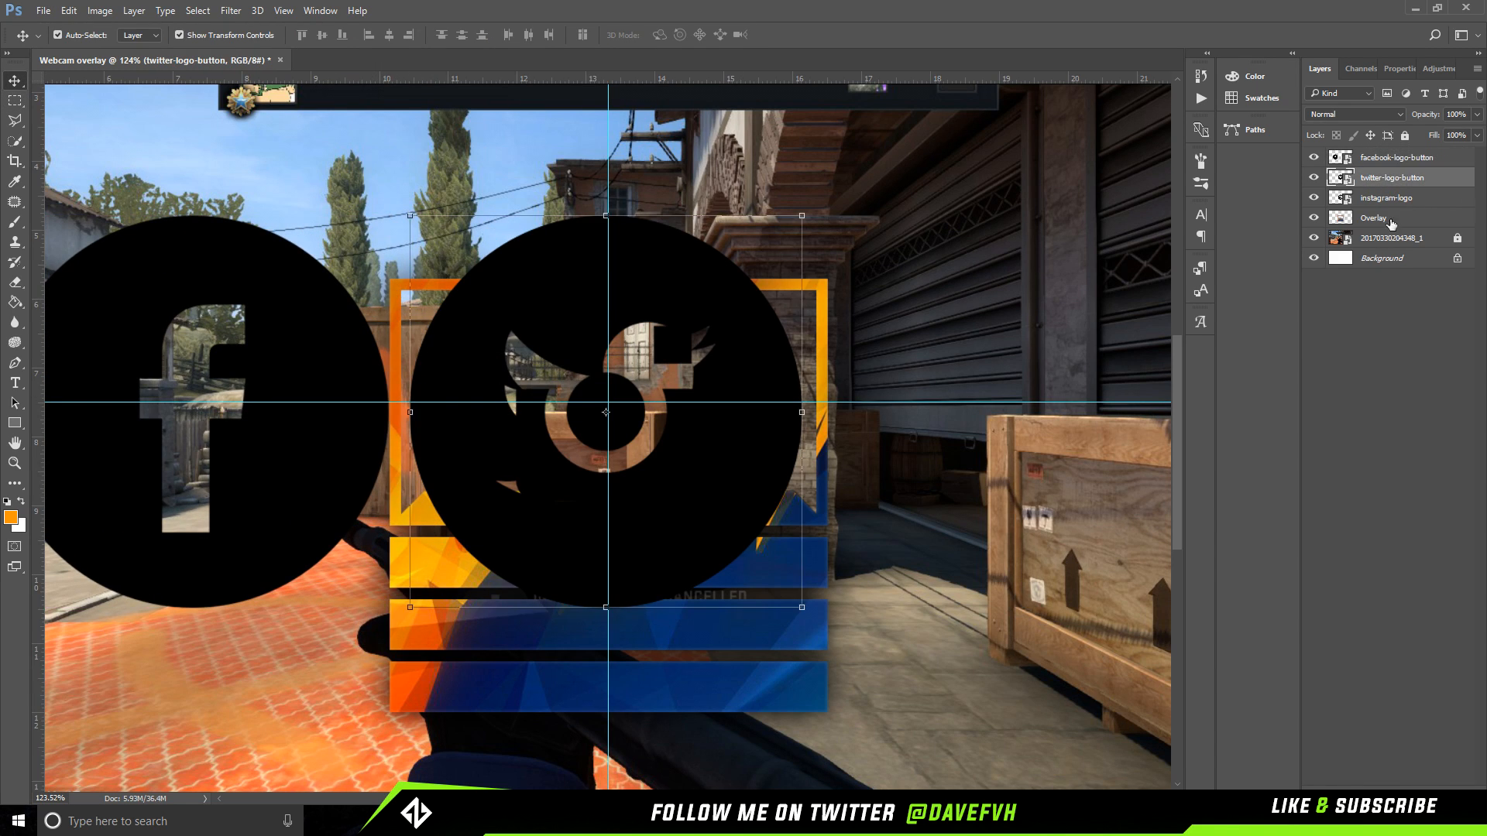
{"action": "left_click_drag", "start_coordinate": [740, 472], "coordinate": [1101, 474]}
{"action": "scroll", "coordinate": [766, 500], "scroll_direction": "down", "scroll_amount": 9}
{"action": "scroll", "coordinate": [591, 568], "scroll_direction": "up", "scroll_amount": 7}
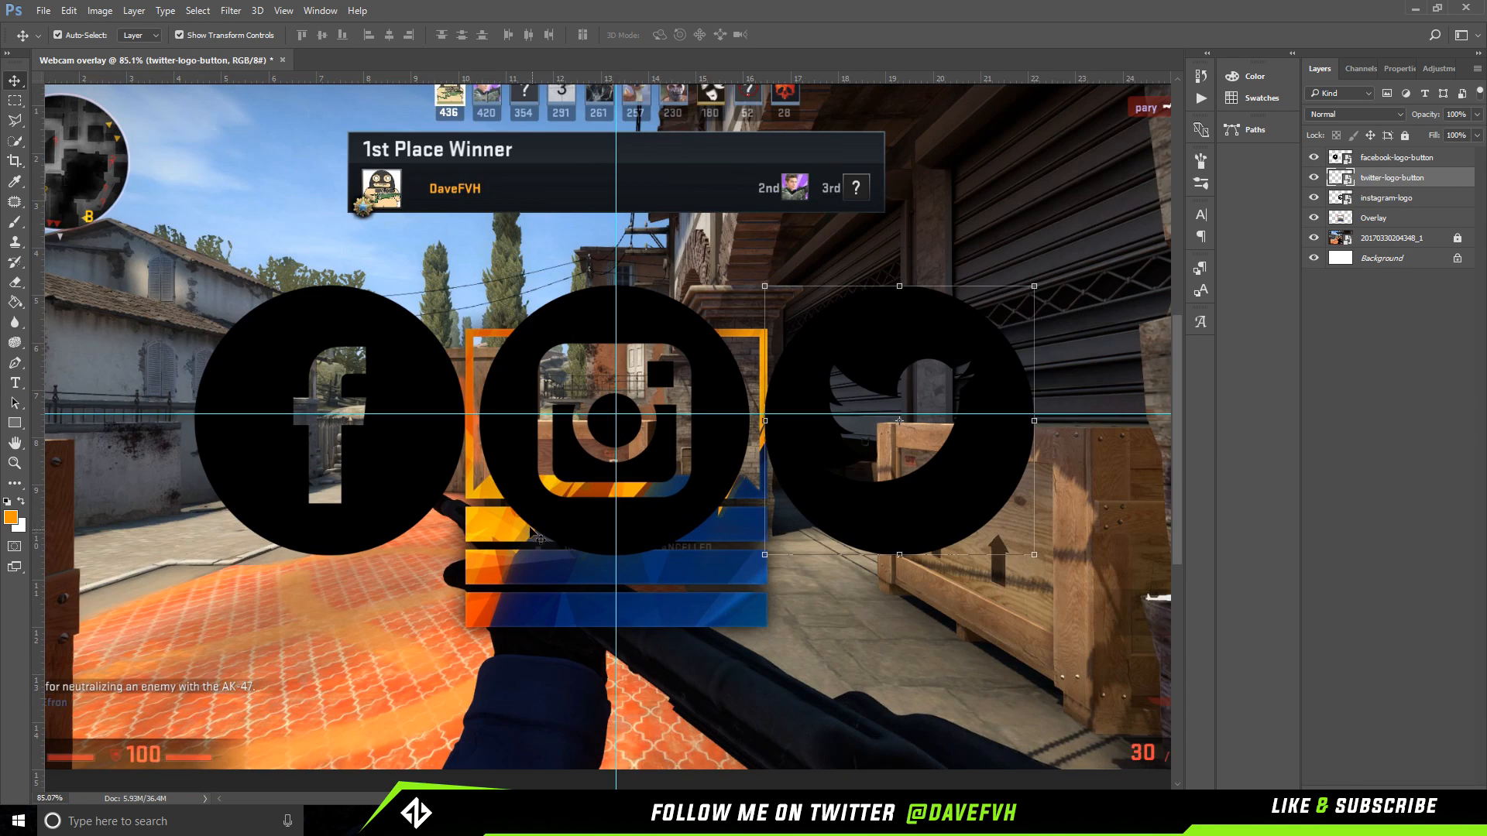
{"action": "scroll", "coordinate": [539, 637], "scroll_direction": "down", "scroll_amount": 6}
{"action": "scroll", "coordinate": [547, 638], "scroll_direction": "up", "scroll_amount": 3}
Apply a white Color Overlay with Normal blend mode and 100% opacity to the facebook-logo-button layer.
{"action": "left_click", "coordinate": [1427, 199]}
{"action": "left_click", "coordinate": [1449, 180]}
{"action": "double_click", "coordinate": [1465, 160]}
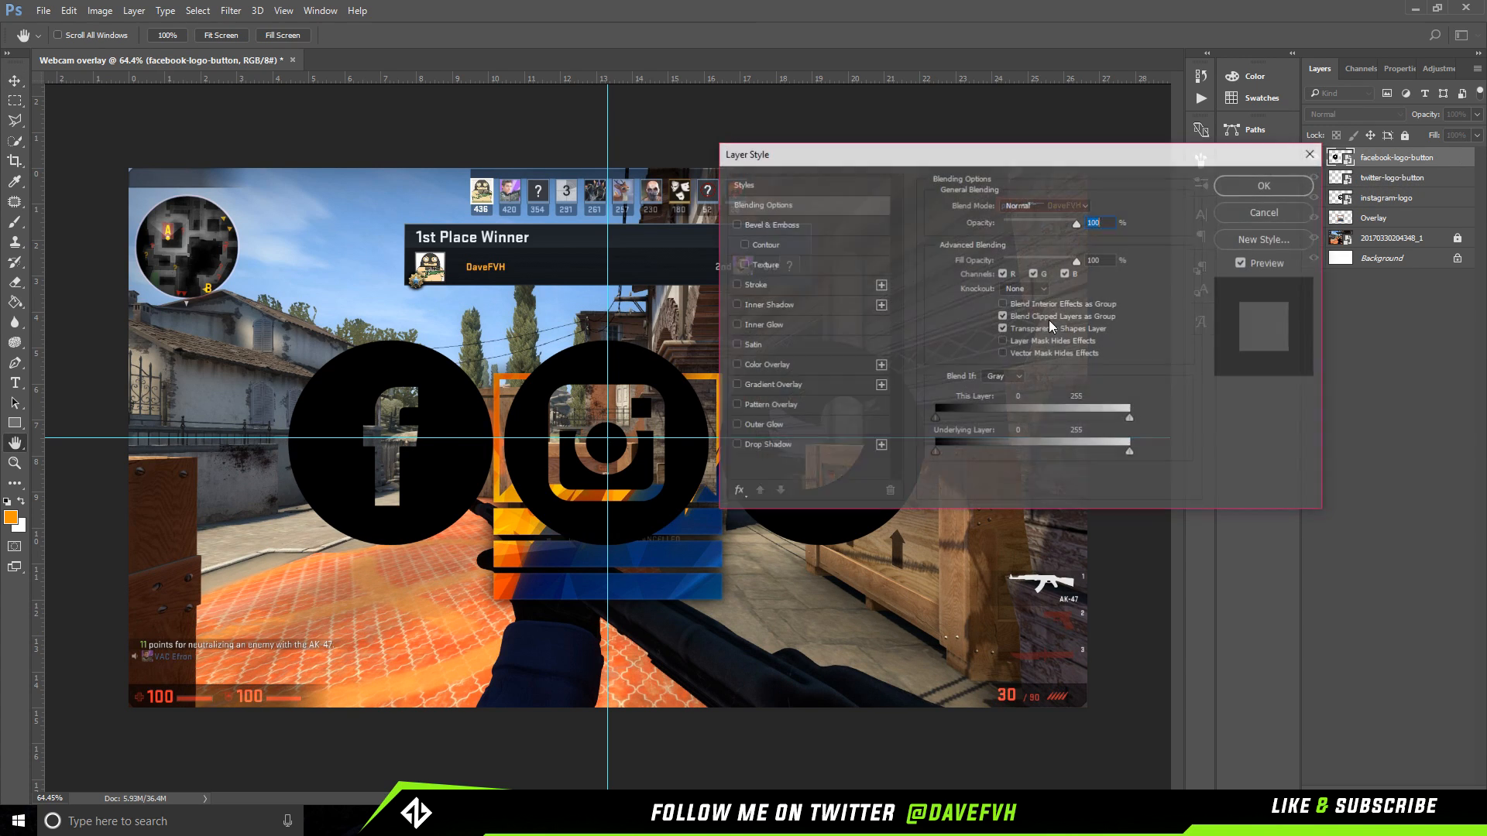
{"action": "left_click", "coordinate": [760, 365]}
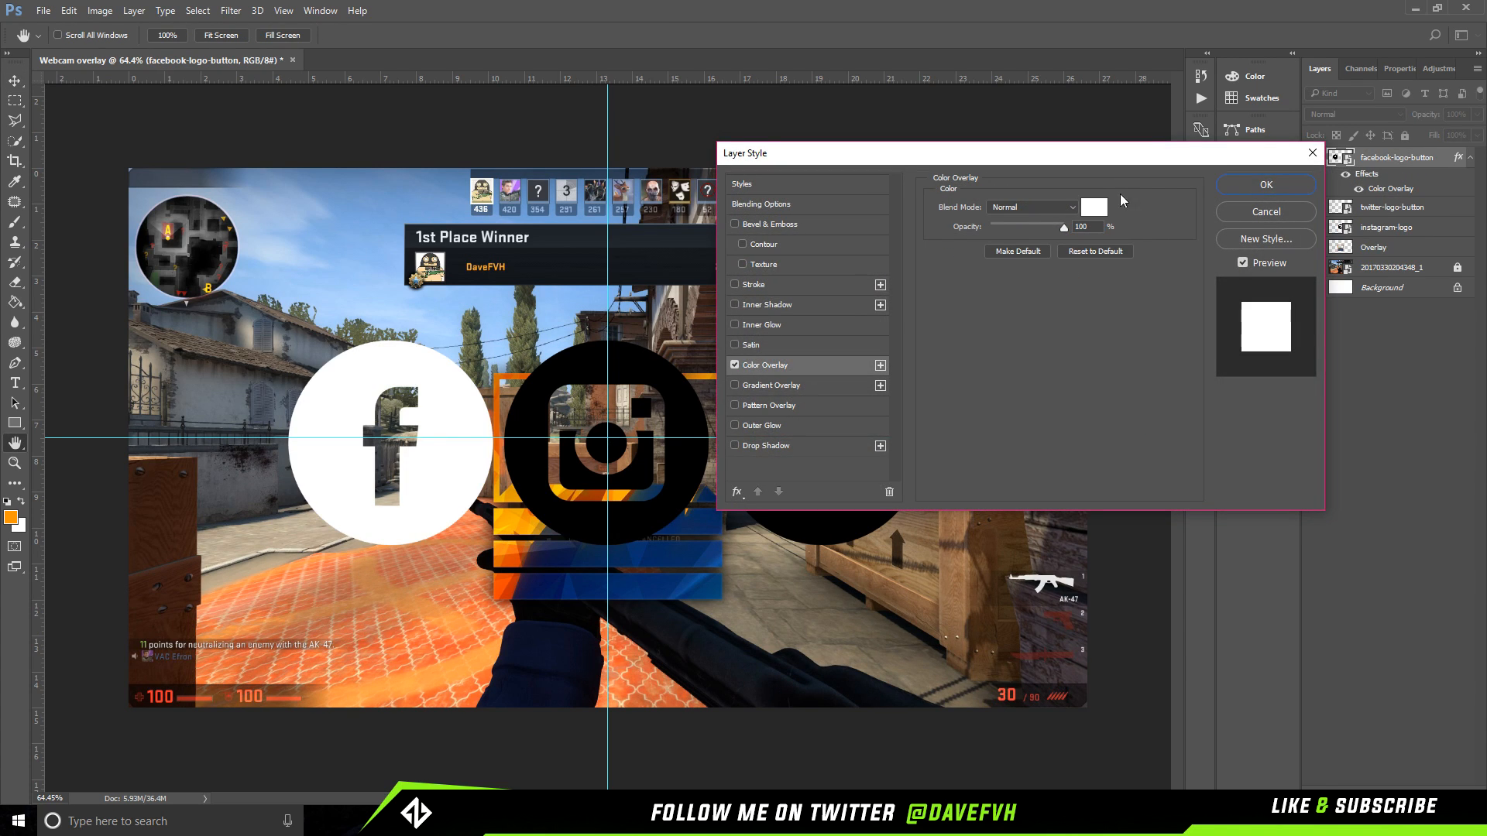
{"action": "left_click", "coordinate": [1265, 184]}
Apply the same white Color Overlay at 100% opacity to the twitter-logo-button and instagram-logo layers.
{"action": "left_click", "coordinate": [1441, 207]}
{"action": "double_click", "coordinate": [1440, 207]}
{"action": "left_click", "coordinate": [764, 365]}
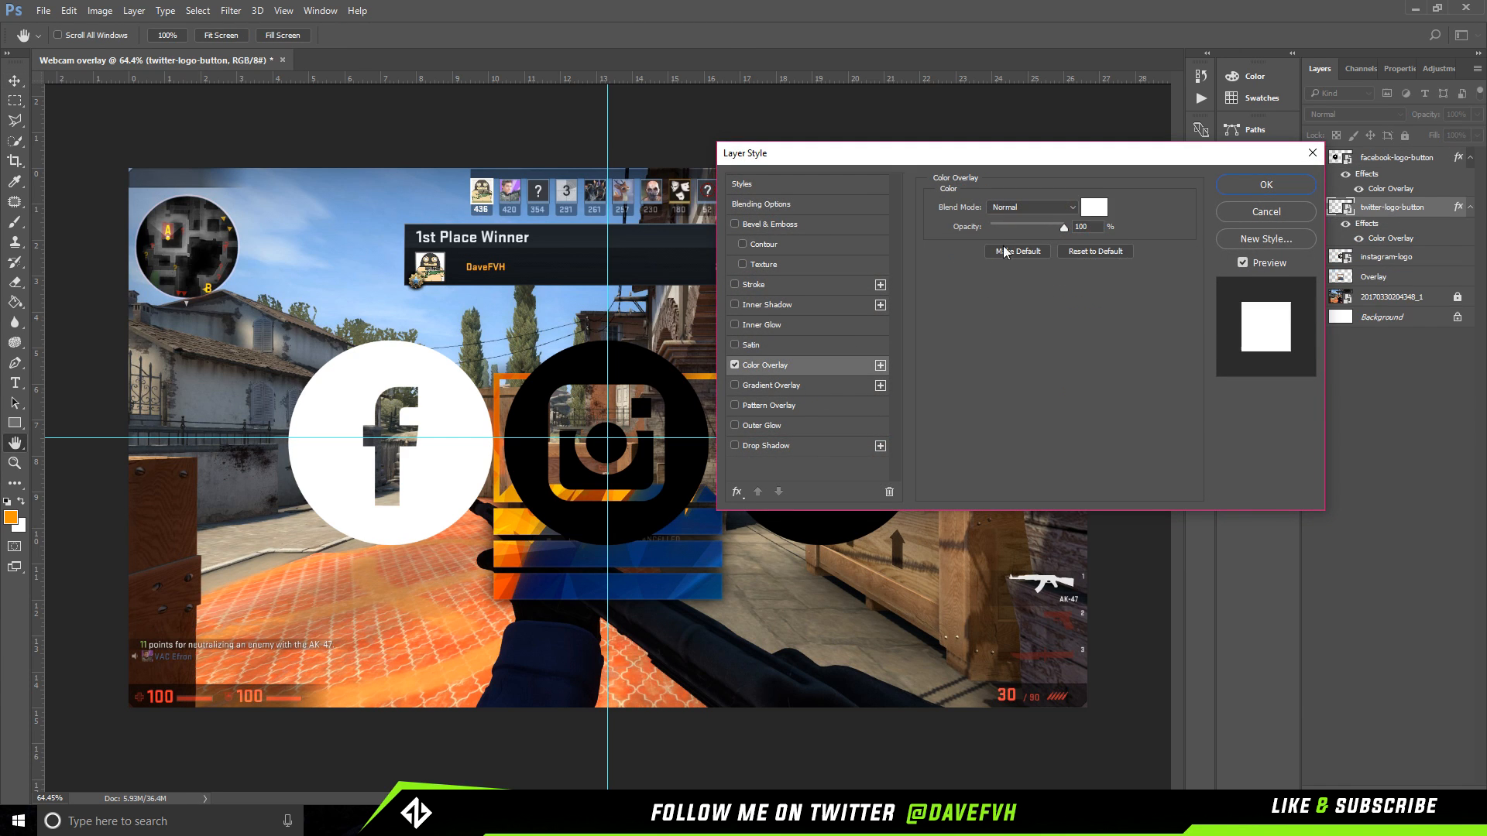
{"action": "left_click", "coordinate": [1266, 184]}
{"action": "double_click", "coordinate": [1441, 258]}
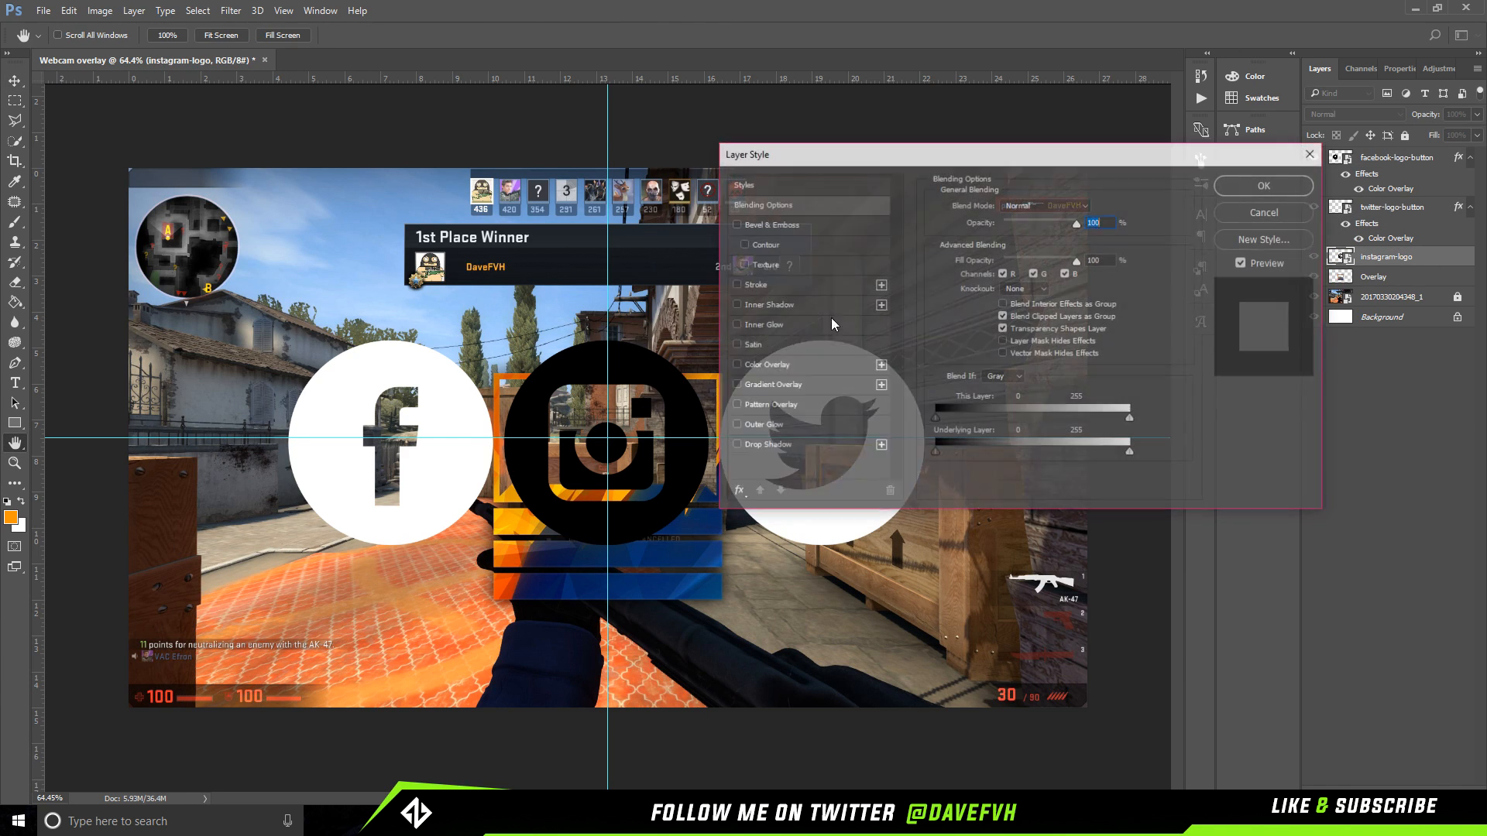
{"action": "left_click", "coordinate": [764, 364]}
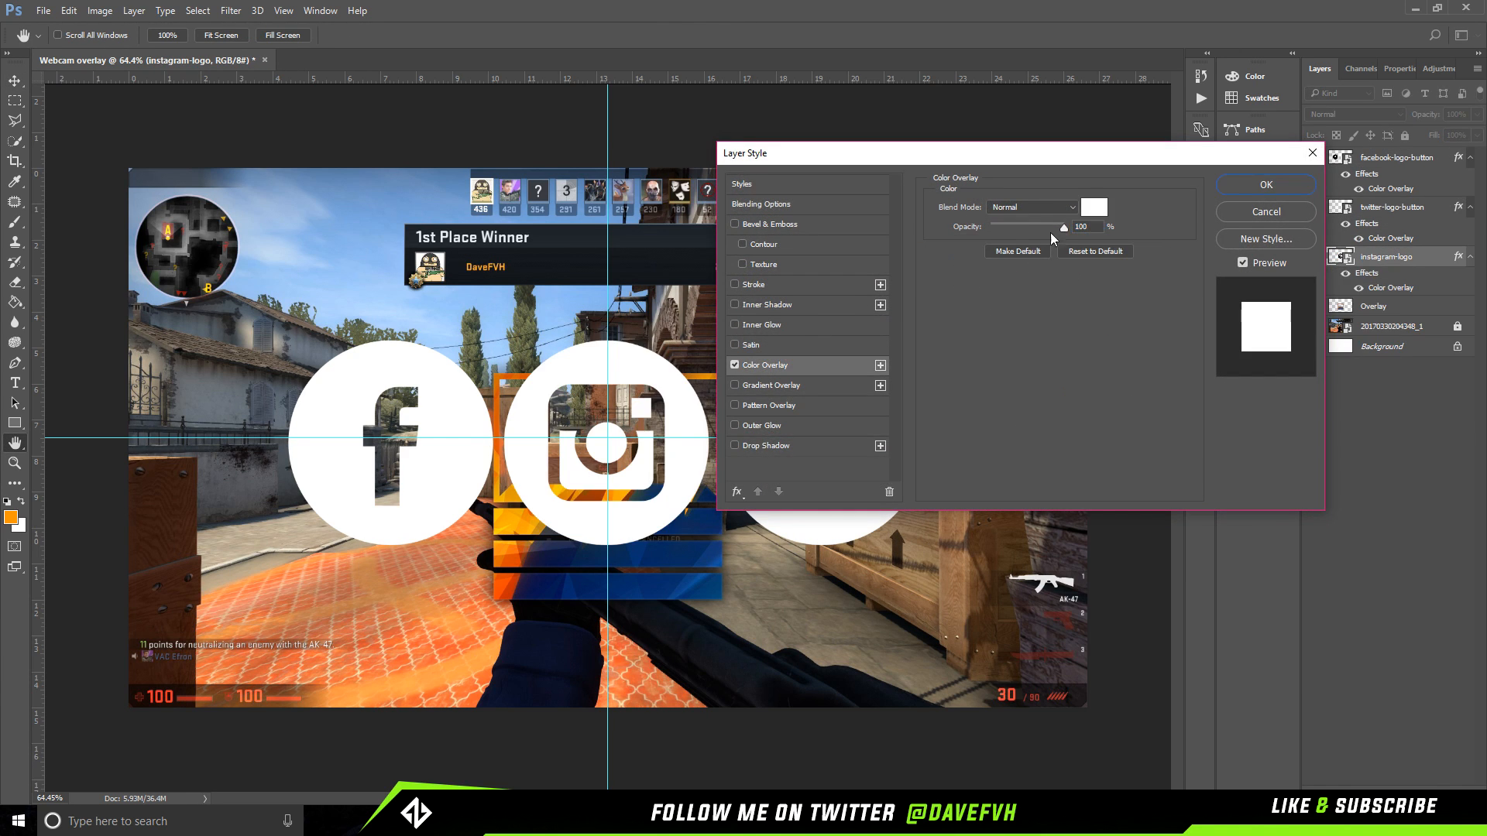
{"action": "left_click", "coordinate": [1266, 186]}
Scale the Instagram logo down to about 10.24% and position it inside the left end of the first bar below the banner.
{"action": "key", "text": "v"}
{"action": "scroll", "coordinate": [453, 554], "scroll_direction": "up", "scroll_amount": 3}
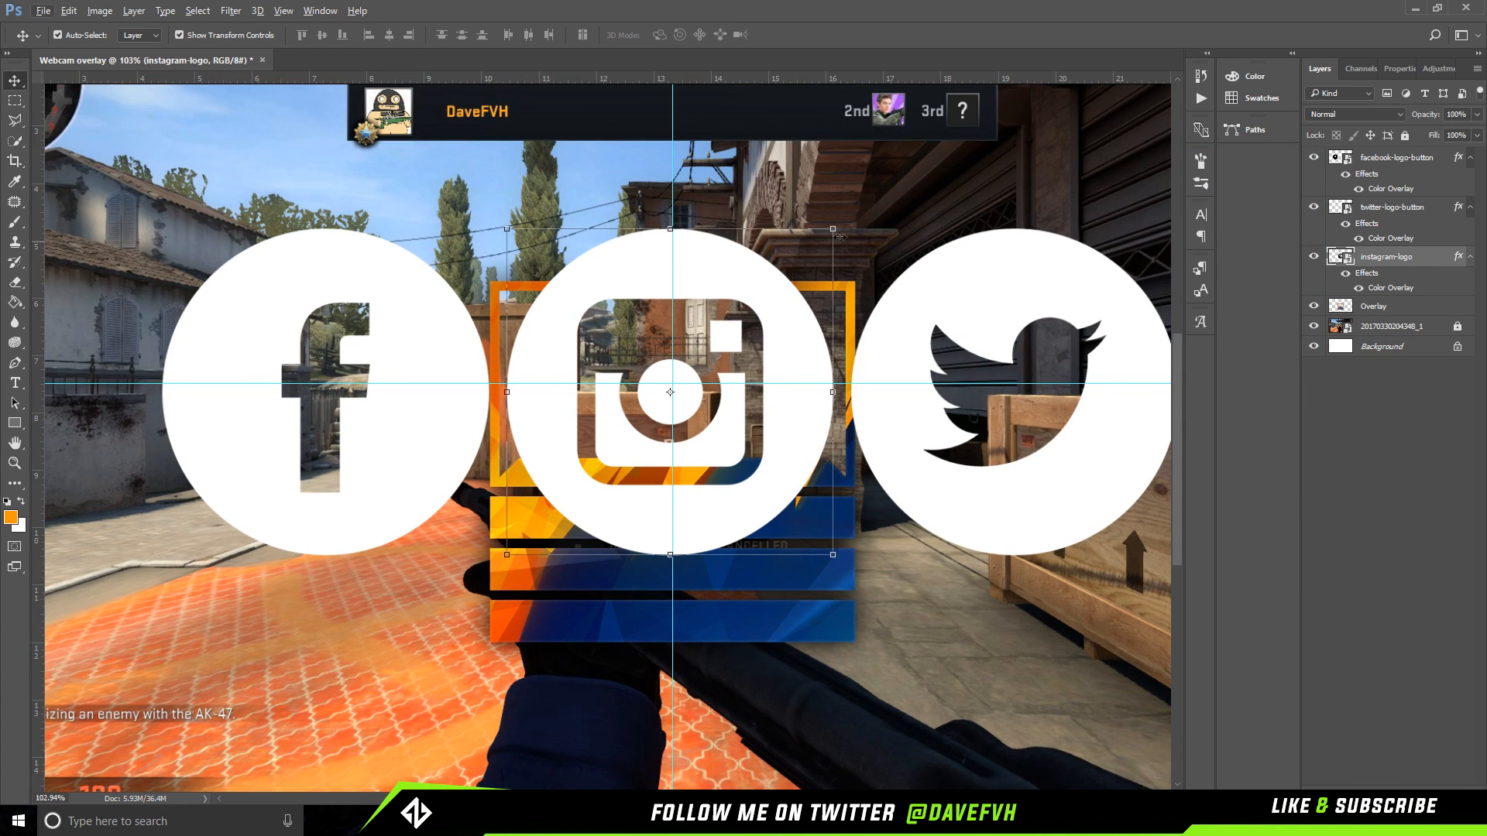
{"action": "left_click", "coordinate": [838, 230]}
{"action": "left_click_drag", "start_coordinate": [834, 235], "coordinate": [732, 366]}
{"action": "key", "text": "ctrl+z"}
{"action": "left_click_drag", "start_coordinate": [837, 257], "coordinate": [585, 536]}
{"action": "scroll", "coordinate": [482, 548], "scroll_direction": "up", "scroll_amount": 6}
{"action": "left_click_drag", "start_coordinate": [712, 515], "coordinate": [686, 455]}
{"action": "left_click_drag", "start_coordinate": [713, 350], "coordinate": [670, 393]}
{"action": "left_click_drag", "start_coordinate": [640, 463], "coordinate": [654, 435]}
{"action": "left_click_drag", "start_coordinate": [685, 369], "coordinate": [689, 366]}
{"action": "left_click_drag", "start_coordinate": [654, 433], "coordinate": [628, 435]}
{"action": "key", "text": "Return"}
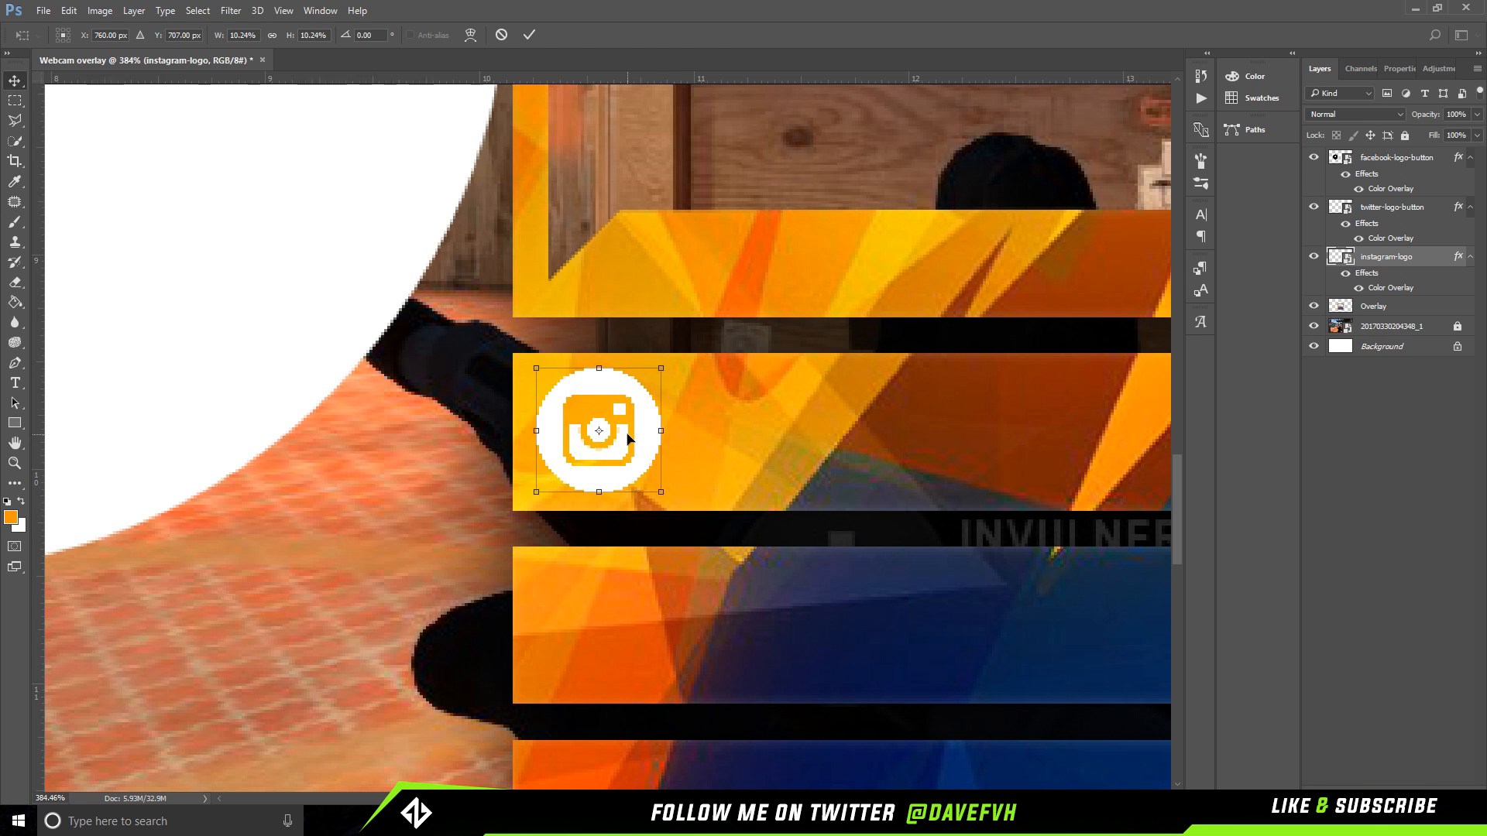
Move the Twitter logo so it sits exactly over the Facebook logo.
{"action": "scroll", "coordinate": [395, 525], "scroll_direction": "down", "scroll_amount": 7}
{"action": "left_click", "coordinate": [391, 366]}
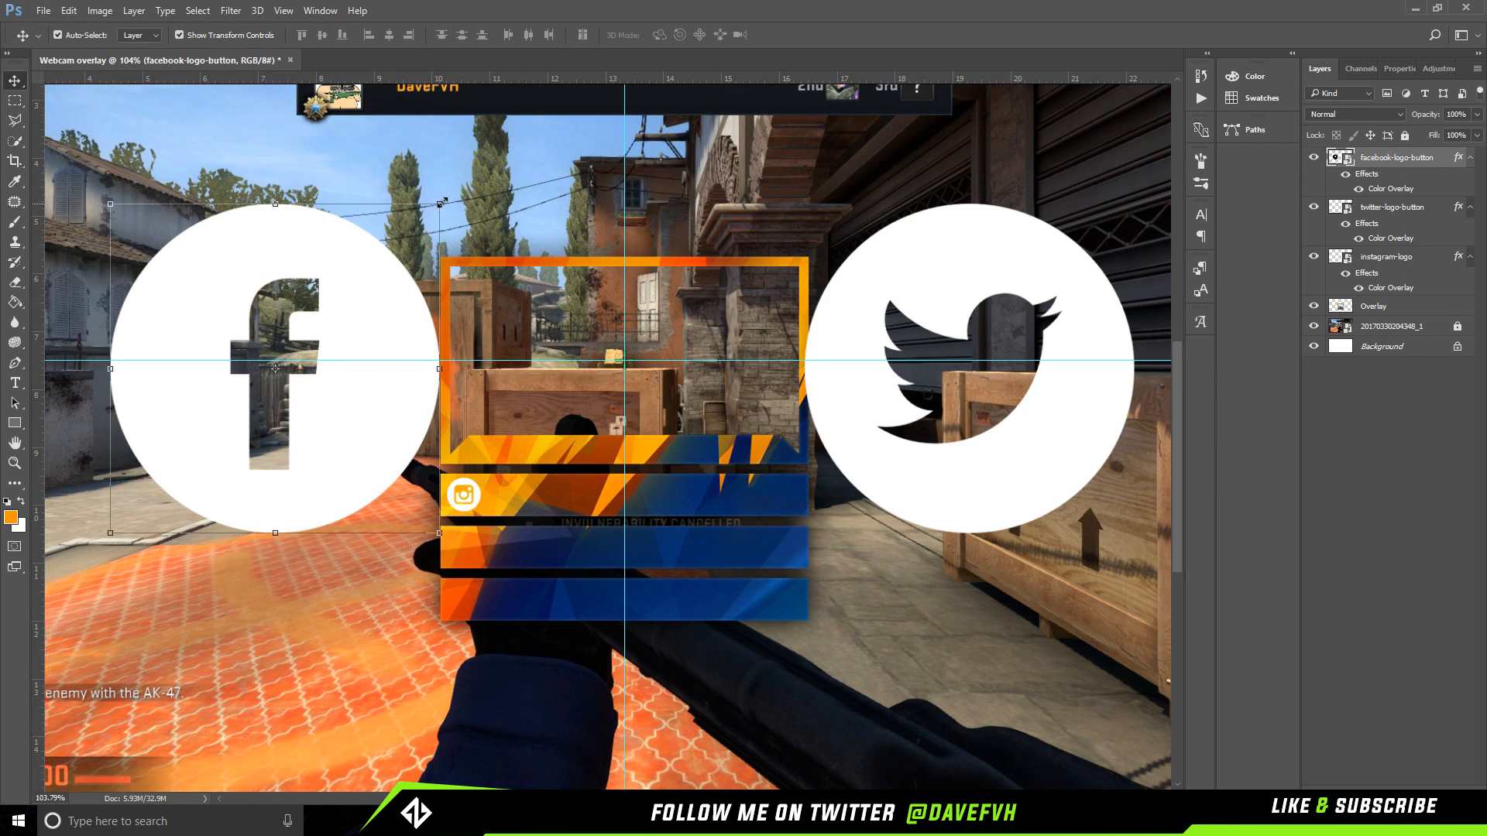
{"action": "left_click_drag", "start_coordinate": [1007, 465], "coordinate": [335, 455]}
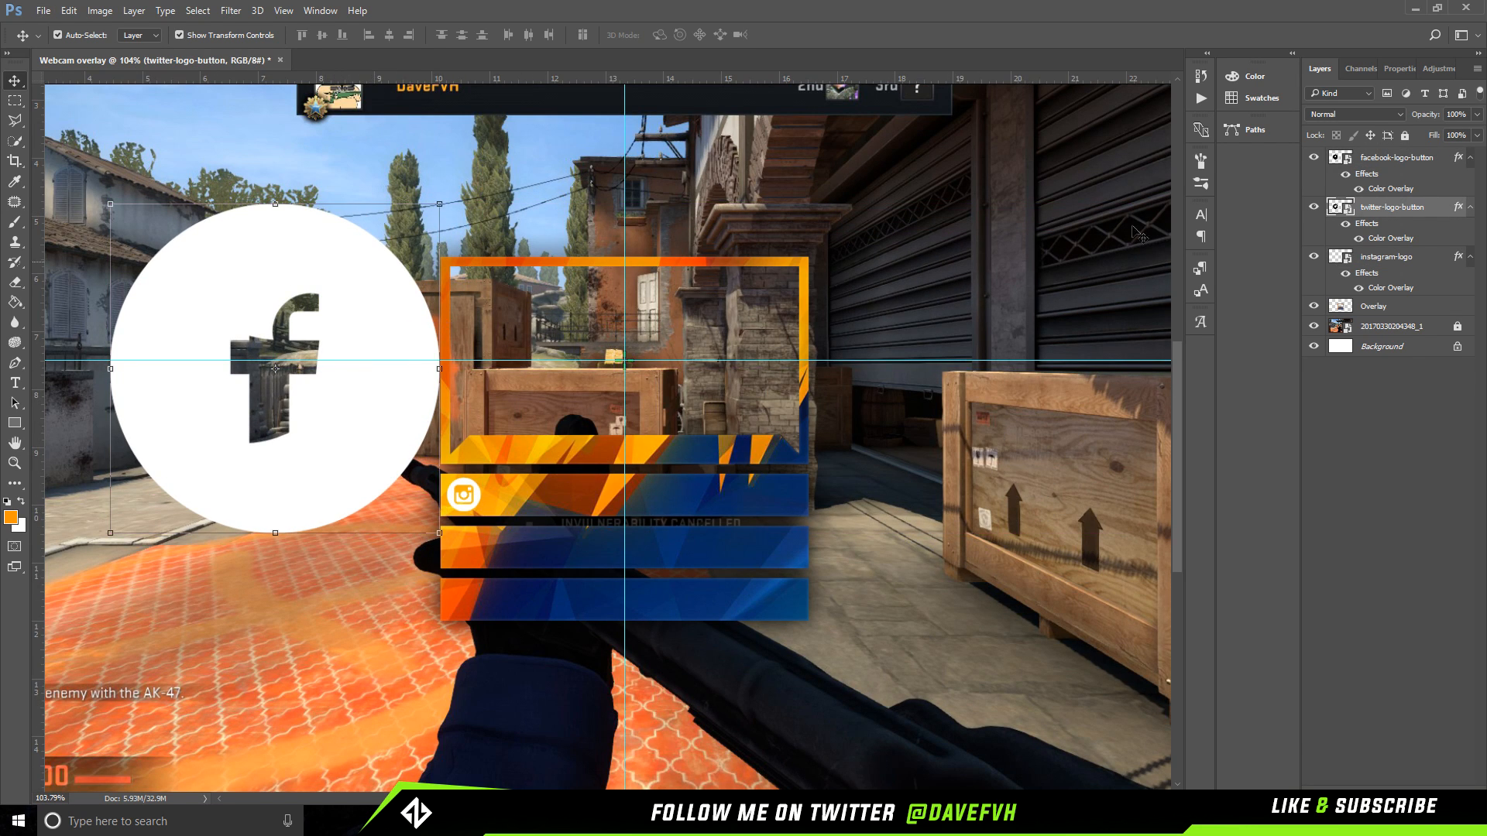
Scale the Facebook and Twitter logos together to about 10.24% and place them in the second bar, aligned beneath the Instagram icon.
{"action": "left_click", "coordinate": [1398, 162], "text": "ctrl"}
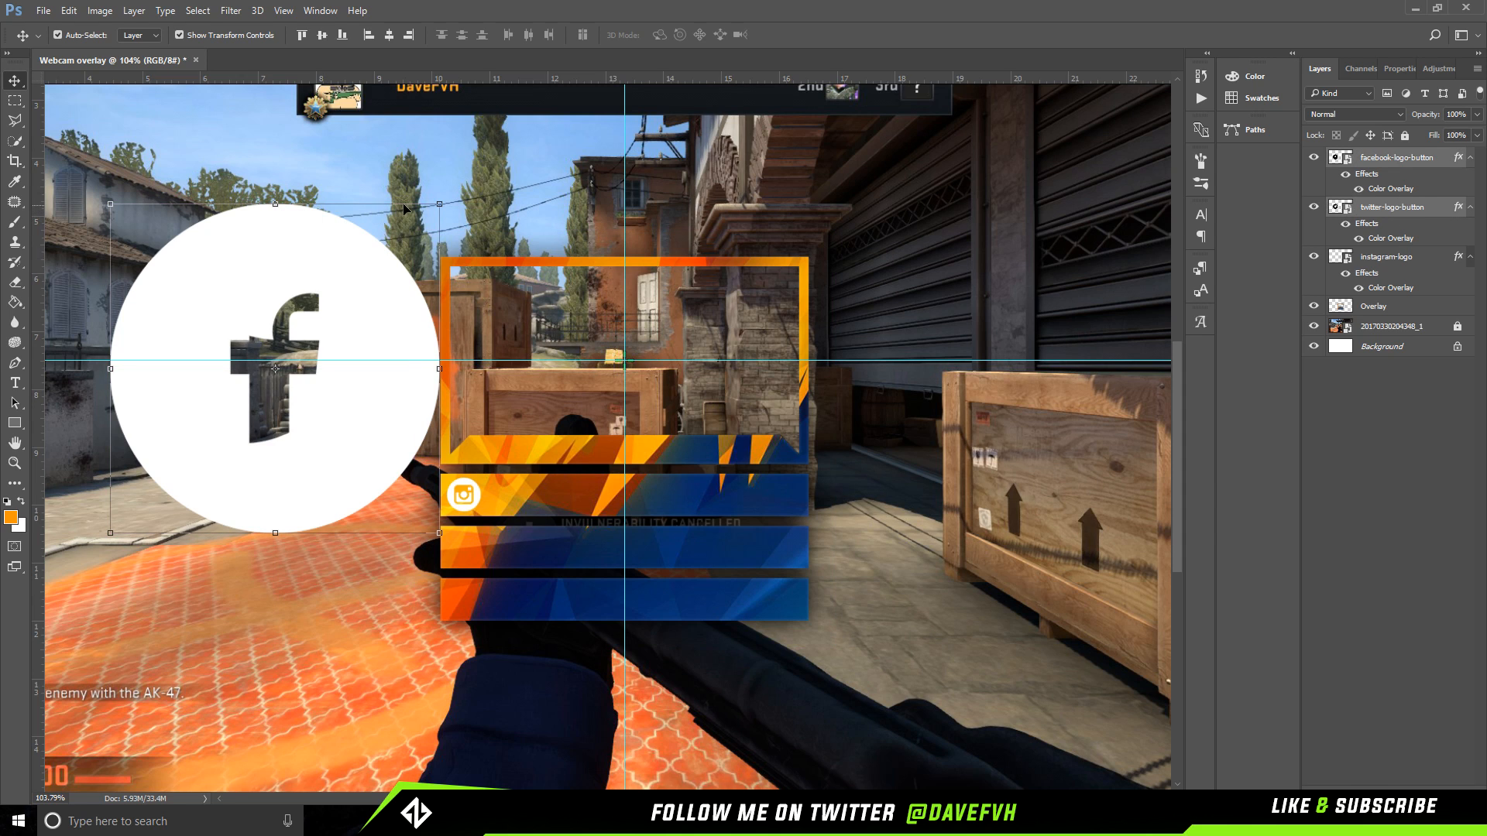
{"action": "left_click_drag", "start_coordinate": [439, 198], "coordinate": [203, 440]}
{"action": "left_click_drag", "start_coordinate": [192, 497], "coordinate": [566, 502]}
{"action": "scroll", "coordinate": [411, 485], "scroll_direction": "up", "scroll_amount": 7}
{"action": "left_click_drag", "start_coordinate": [688, 440], "coordinate": [749, 658]}
{"action": "scroll", "coordinate": [653, 761], "scroll_direction": "down", "scroll_amount": 5}
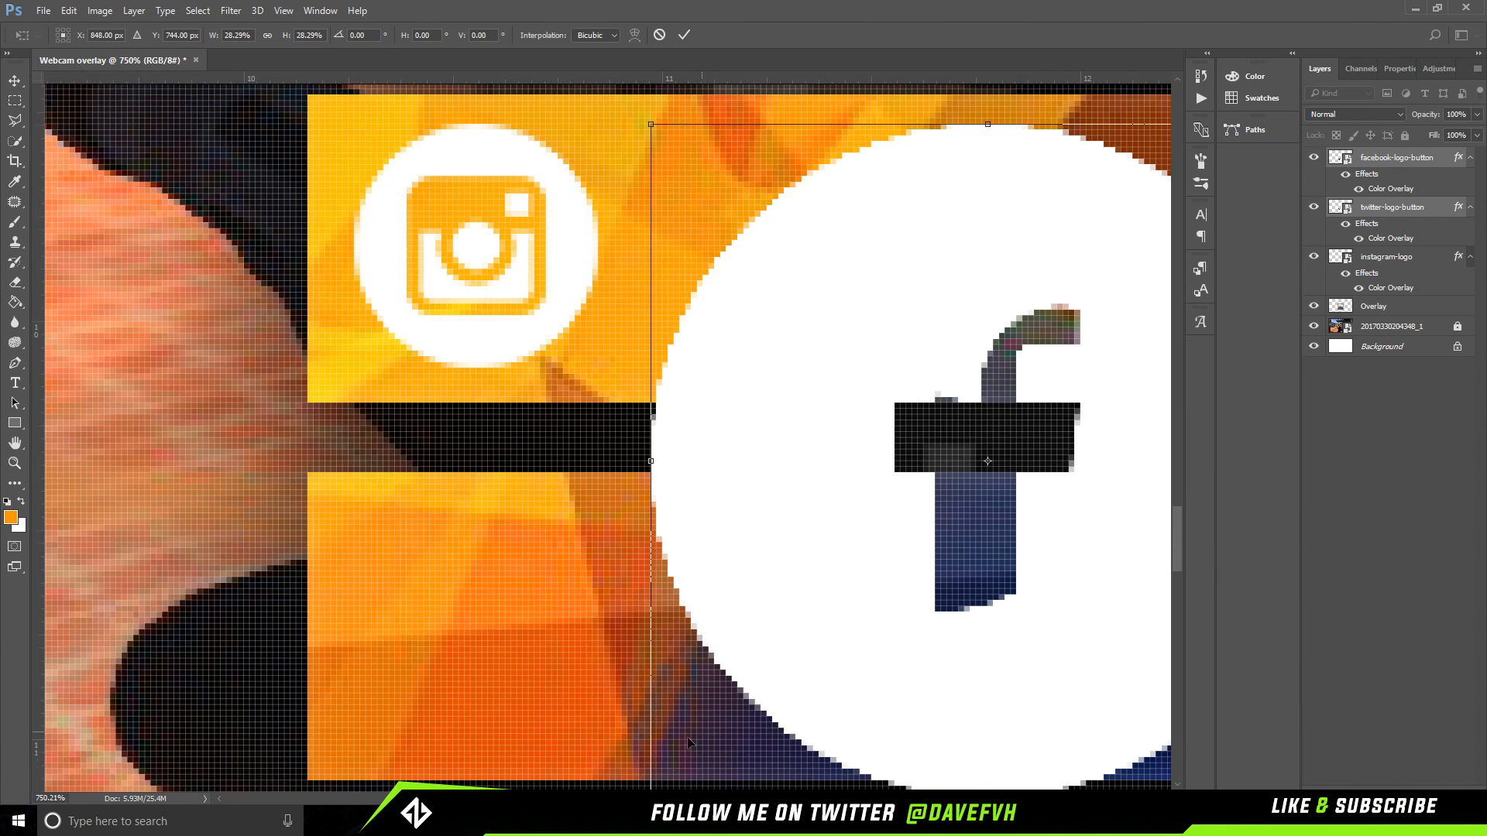
{"action": "left_click_drag", "start_coordinate": [653, 736], "coordinate": [685, 253]}
{"action": "scroll", "coordinate": [687, 310], "scroll_direction": "up", "scroll_amount": 2}
{"action": "left_click_drag", "start_coordinate": [687, 325], "coordinate": [470, 616]}
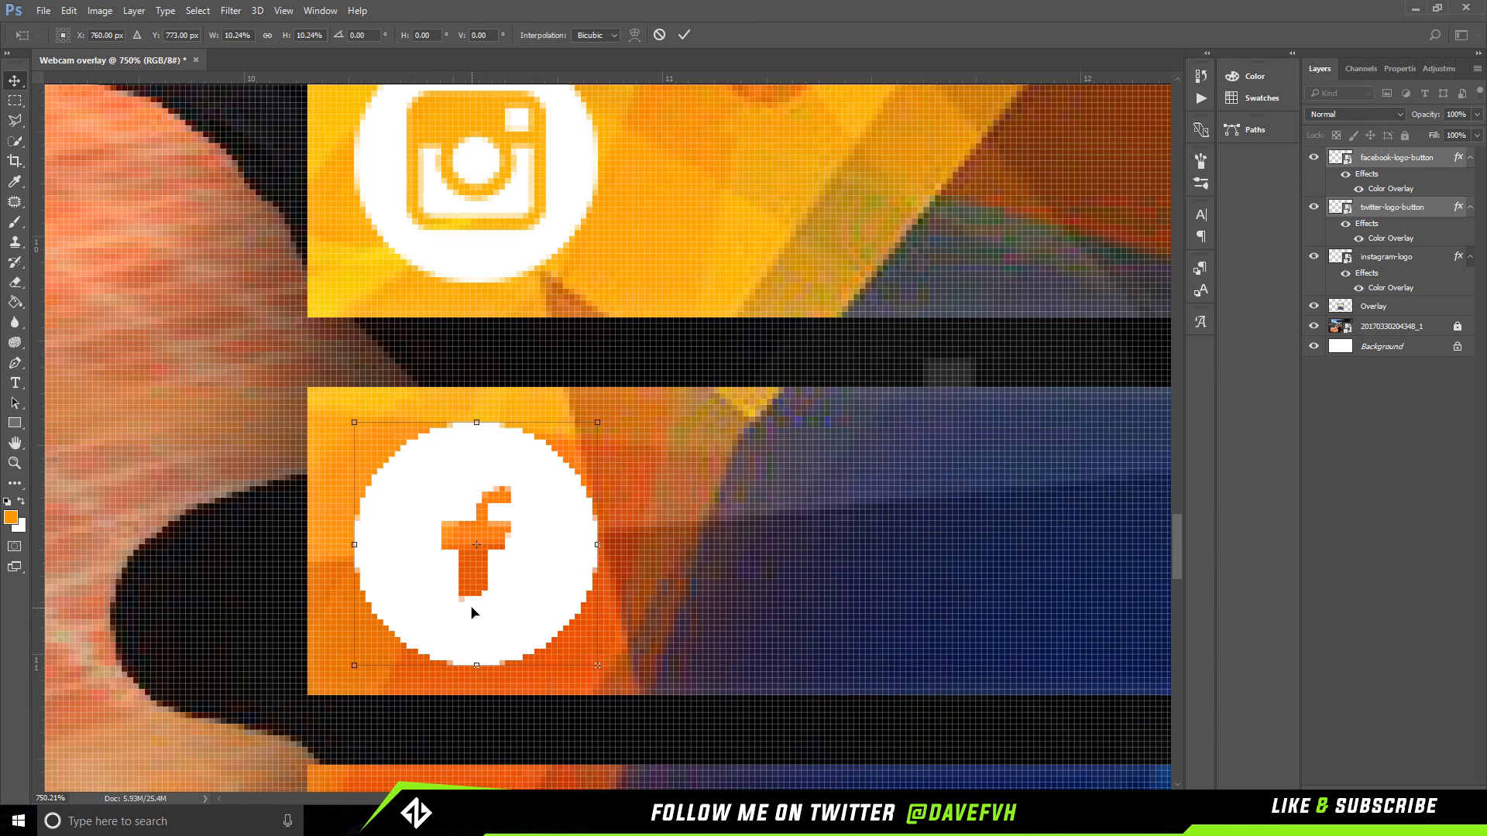
{"action": "key", "text": "Return"}
Move only the Facebook icon down into the left end of the third bar, aligned beneath the Twitter icon.
{"action": "scroll", "coordinate": [471, 607], "scroll_direction": "down", "scroll_amount": 2}
{"action": "left_click", "coordinate": [1424, 163]}
{"action": "left_click_drag", "start_coordinate": [572, 498], "coordinate": [597, 713]}
{"action": "scroll", "coordinate": [551, 318], "scroll_direction": "down", "scroll_amount": 8}
{"action": "left_click_drag", "start_coordinate": [551, 318], "coordinate": [532, 663]}
{"action": "scroll", "coordinate": [672, 619], "scroll_direction": "down", "scroll_amount": 3}
{"action": "scroll", "coordinate": [672, 619], "scroll_direction": "down", "scroll_amount": 5}
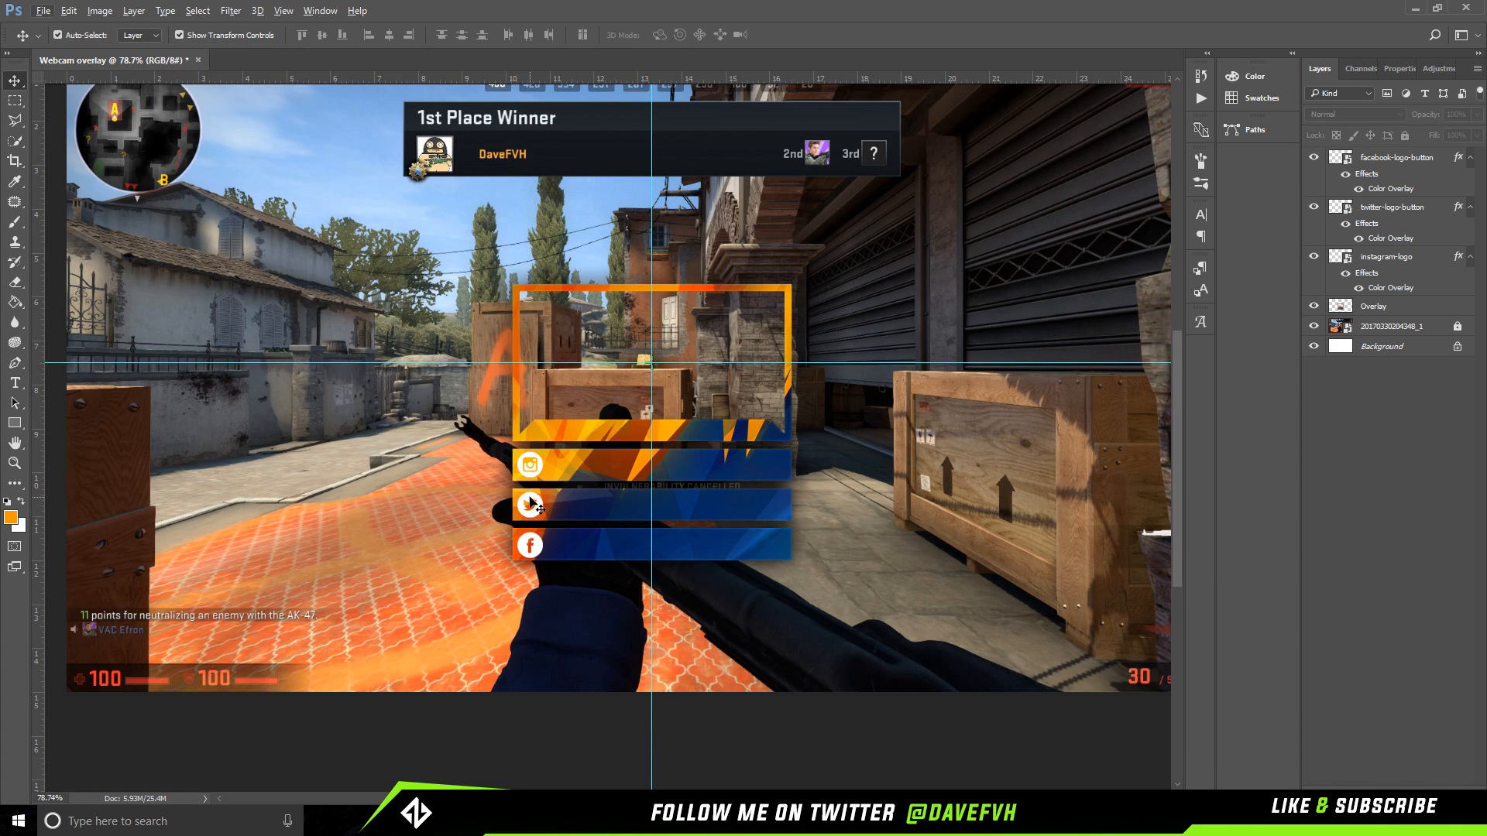
Set the Type tool's font to Evogria for the overlay's text.
{"action": "scroll", "coordinate": [534, 508], "scroll_direction": "down", "scroll_amount": 2}
{"action": "left_click", "coordinate": [15, 382]}
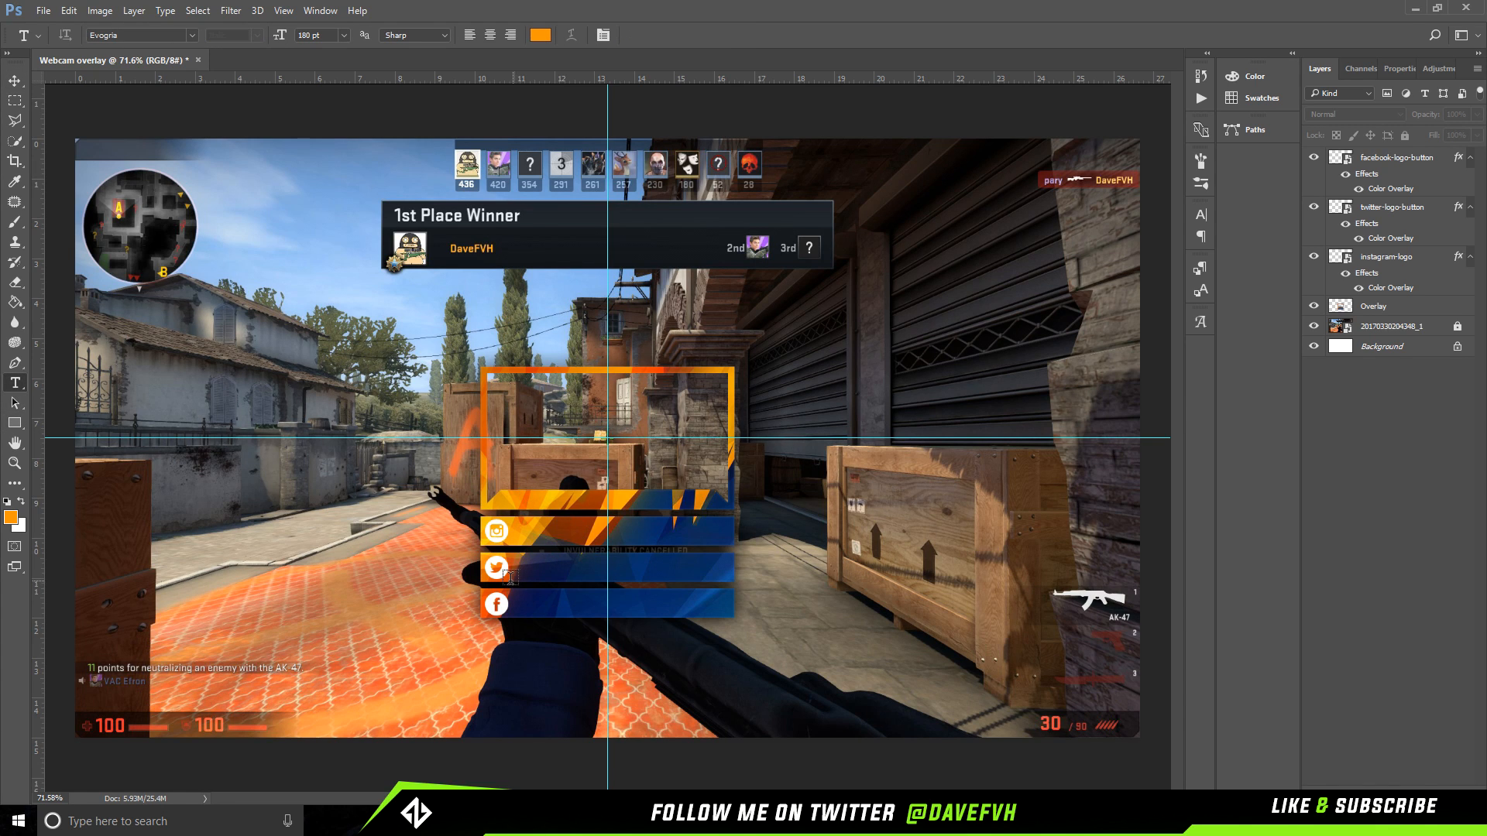
{"action": "scroll", "coordinate": [510, 577], "scroll_direction": "up", "scroll_amount": 3}
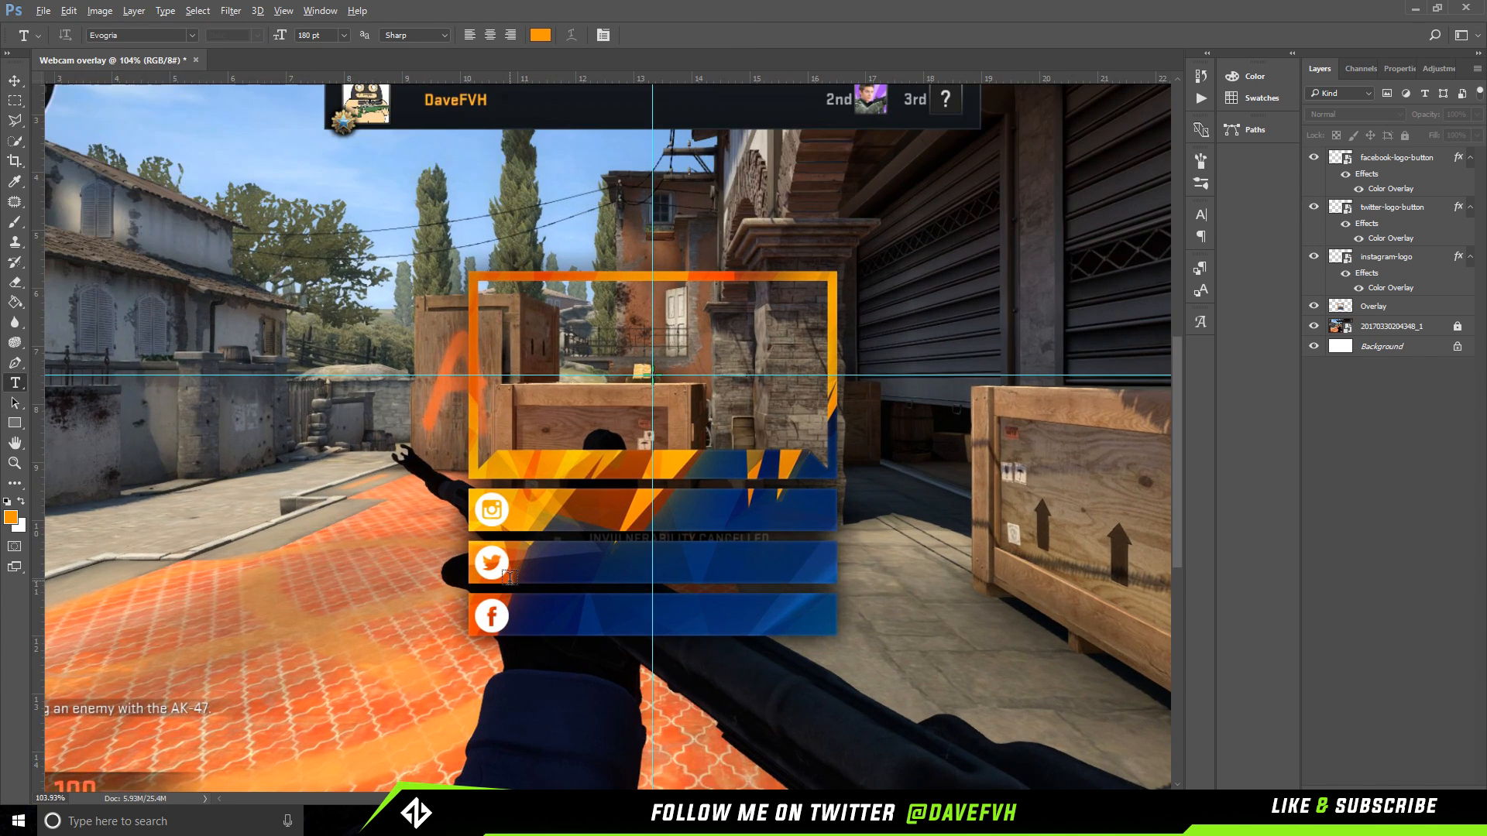
{"action": "left_click", "coordinate": [191, 34]}
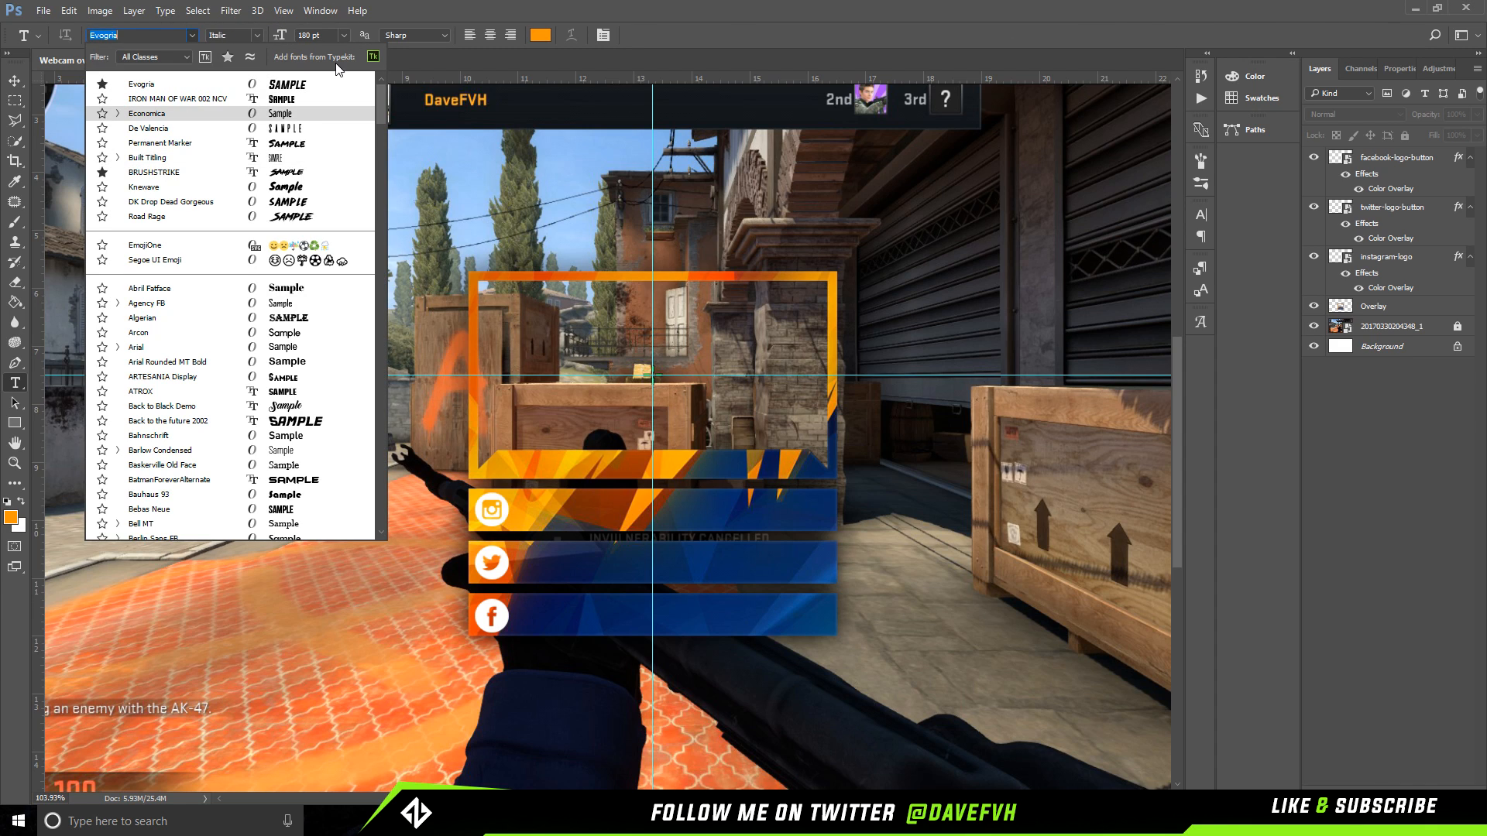
{"action": "left_click", "coordinate": [522, 61]}
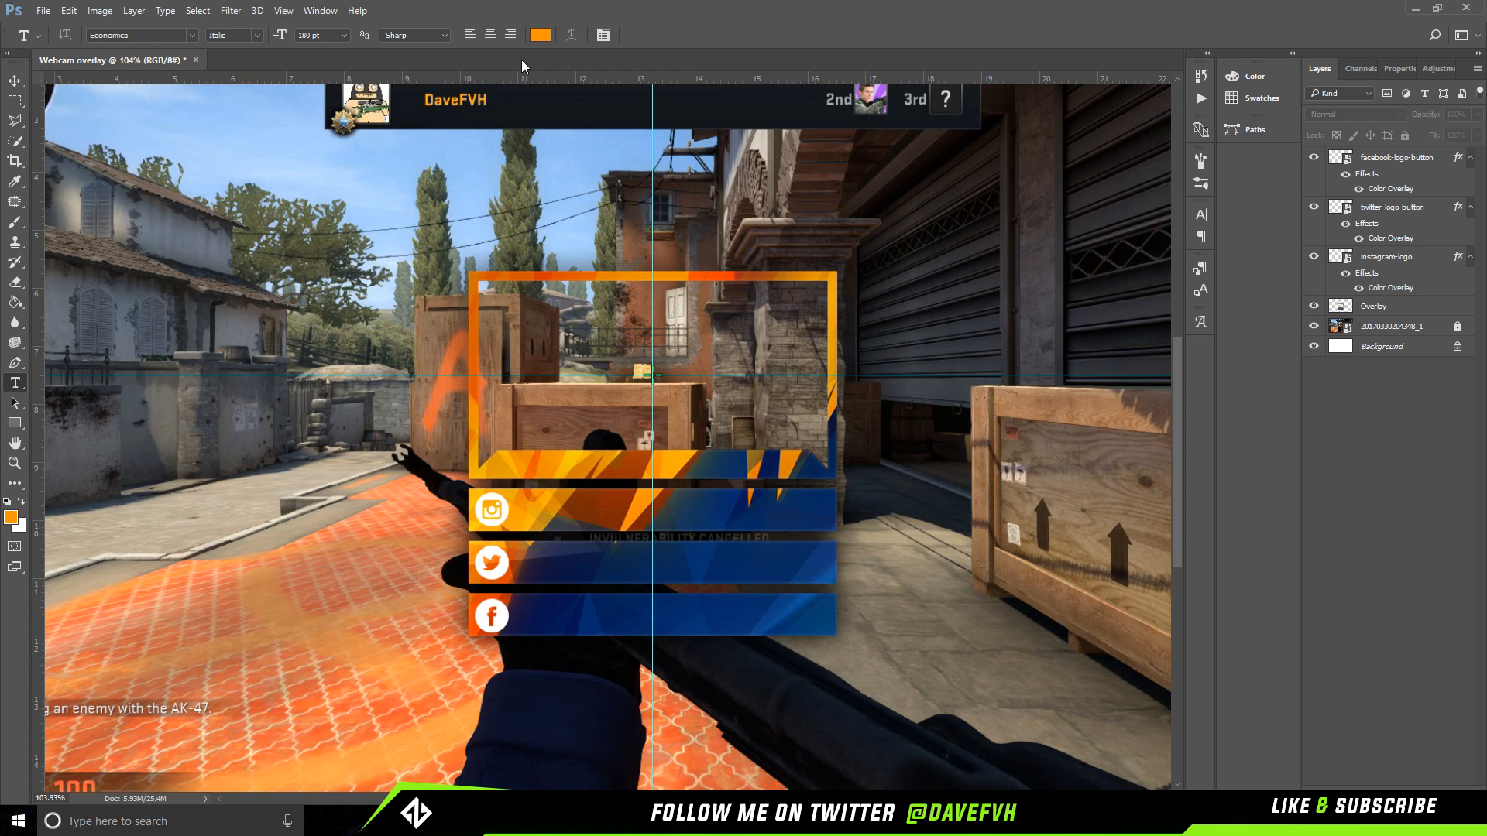
{"action": "left_click", "coordinate": [190, 37]}
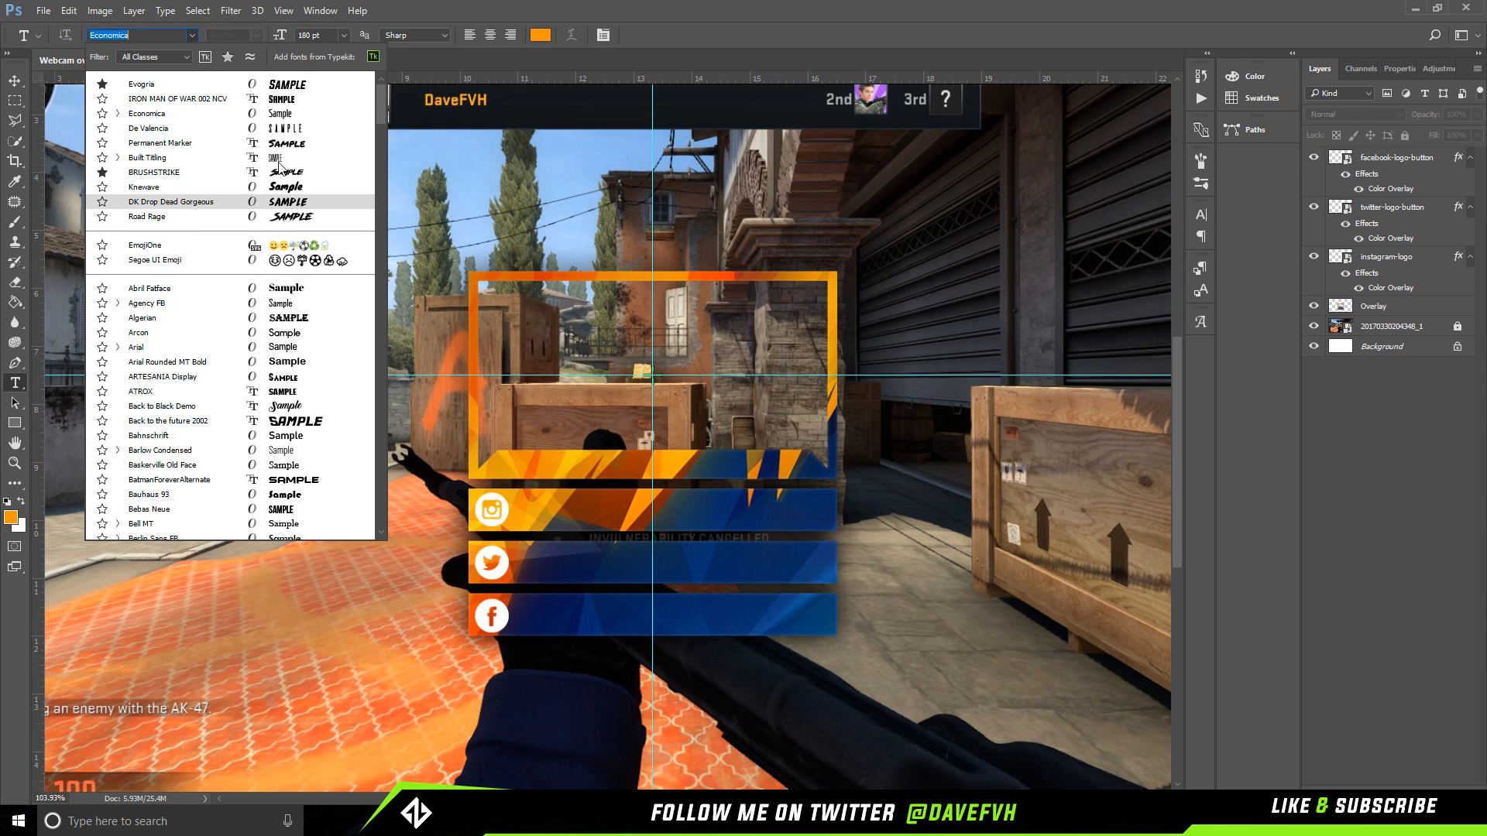
{"action": "type", "text": "evogria"}
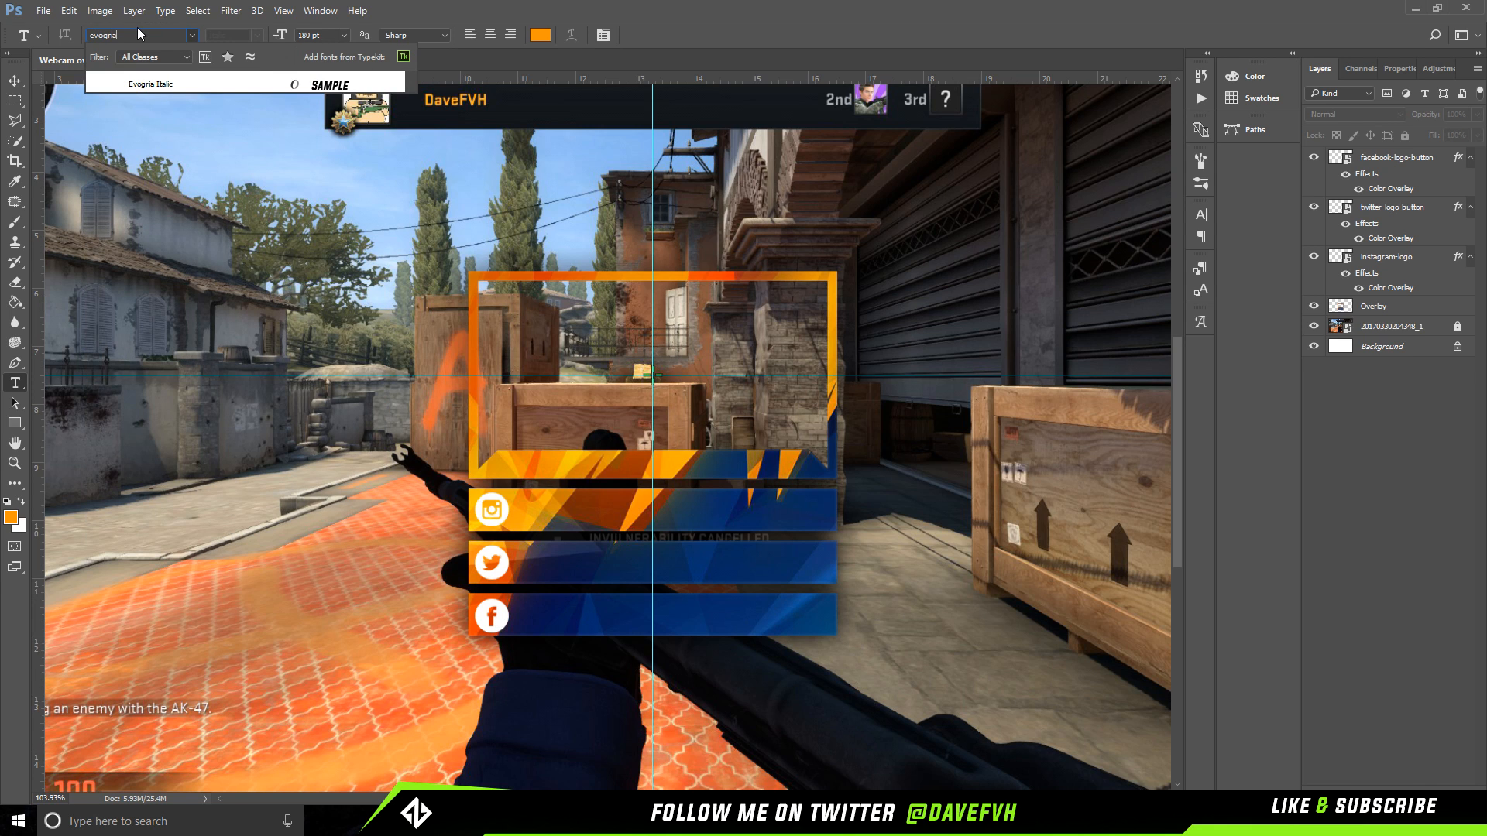
{"action": "key", "text": "Return"}
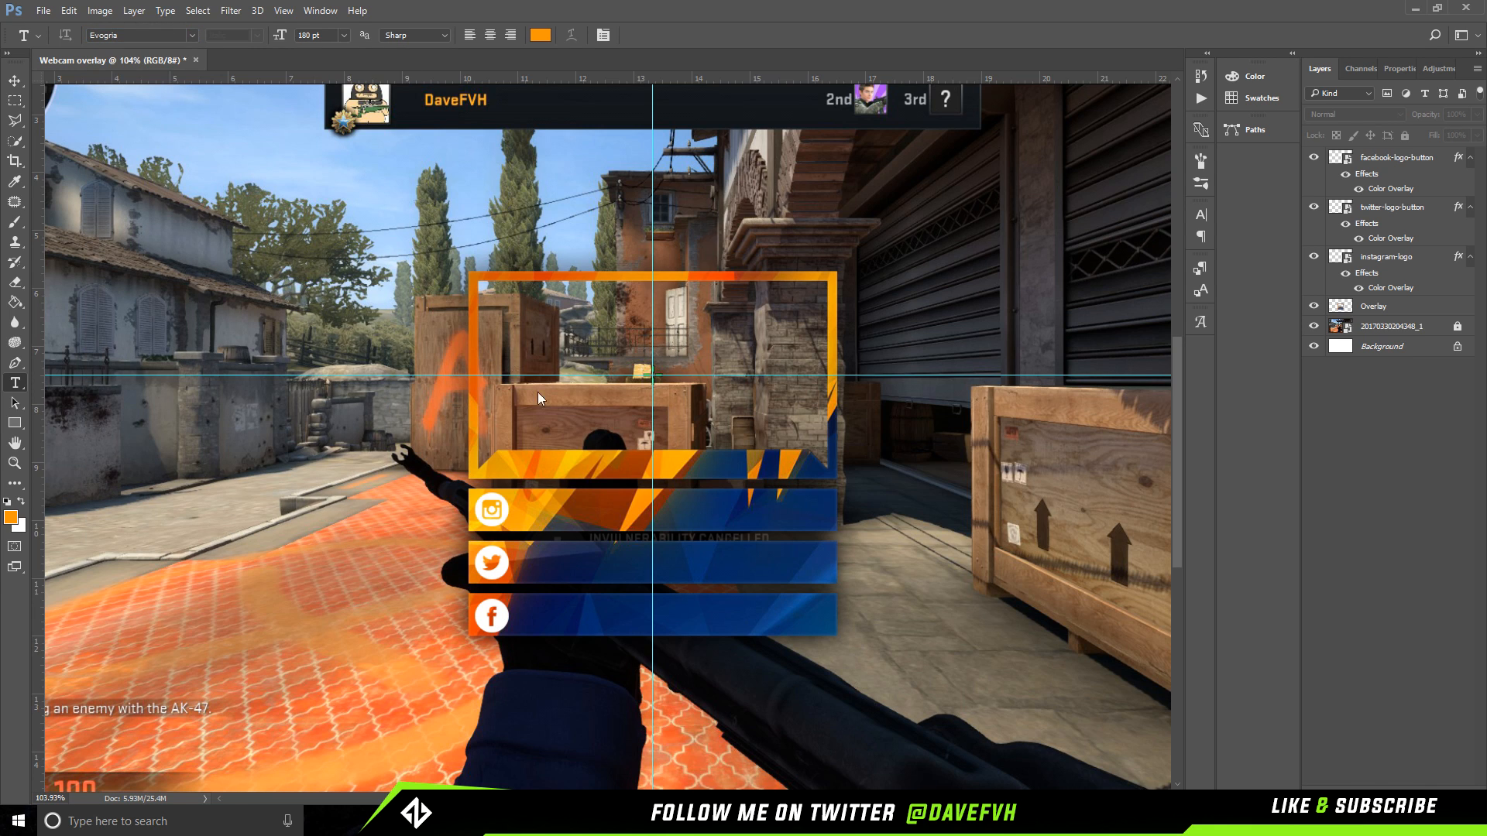
Add the text "zedh" in Evogria at 180 pt inside the webcam frame.
{"action": "scroll", "coordinate": [629, 529], "scroll_direction": "up", "scroll_amount": 3}
{"action": "scroll", "coordinate": [516, 566], "scroll_direction": "down", "scroll_amount": 1}
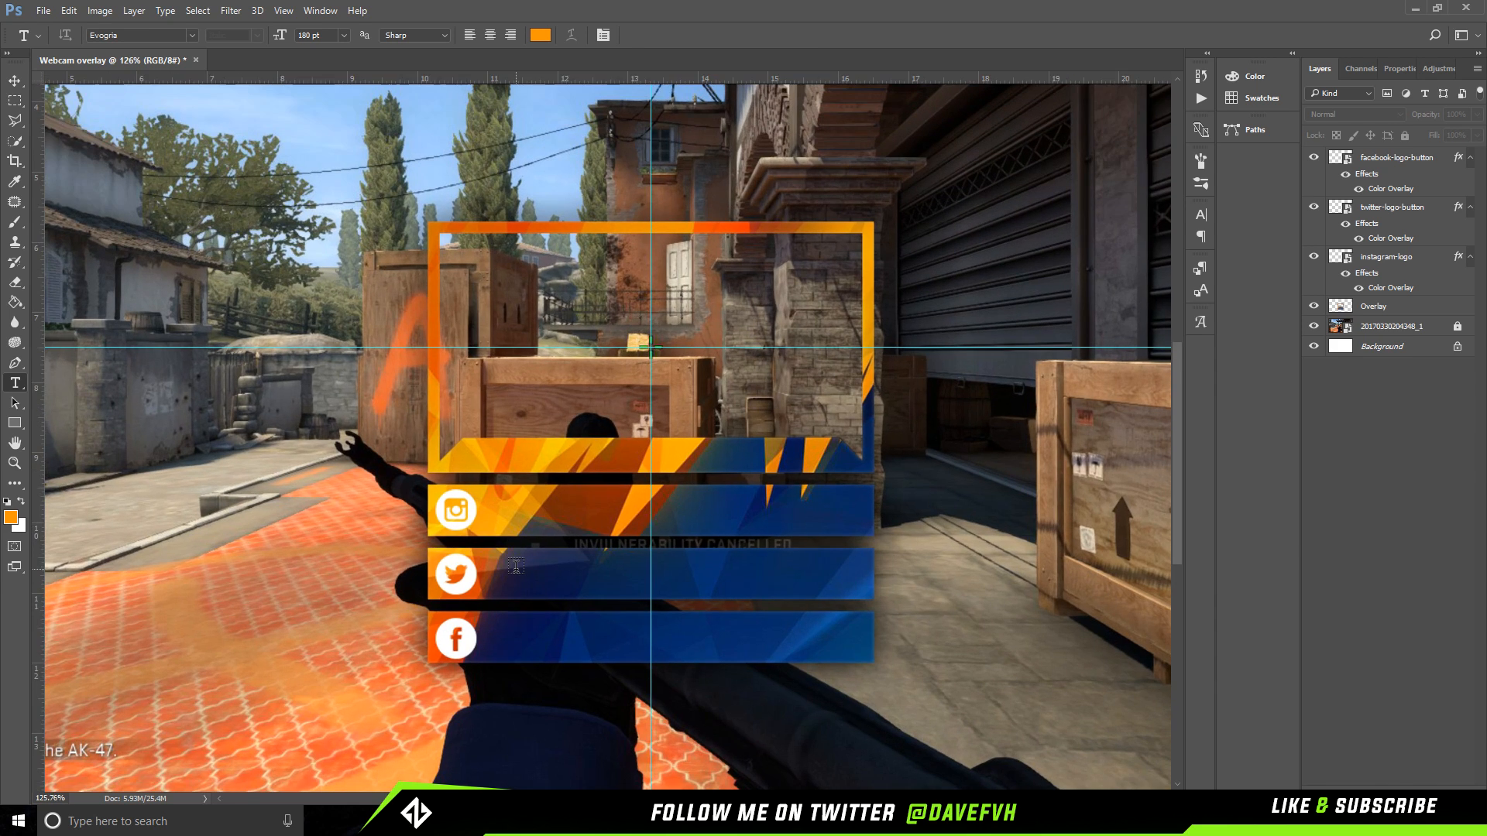
{"action": "left_click", "coordinate": [559, 423]}
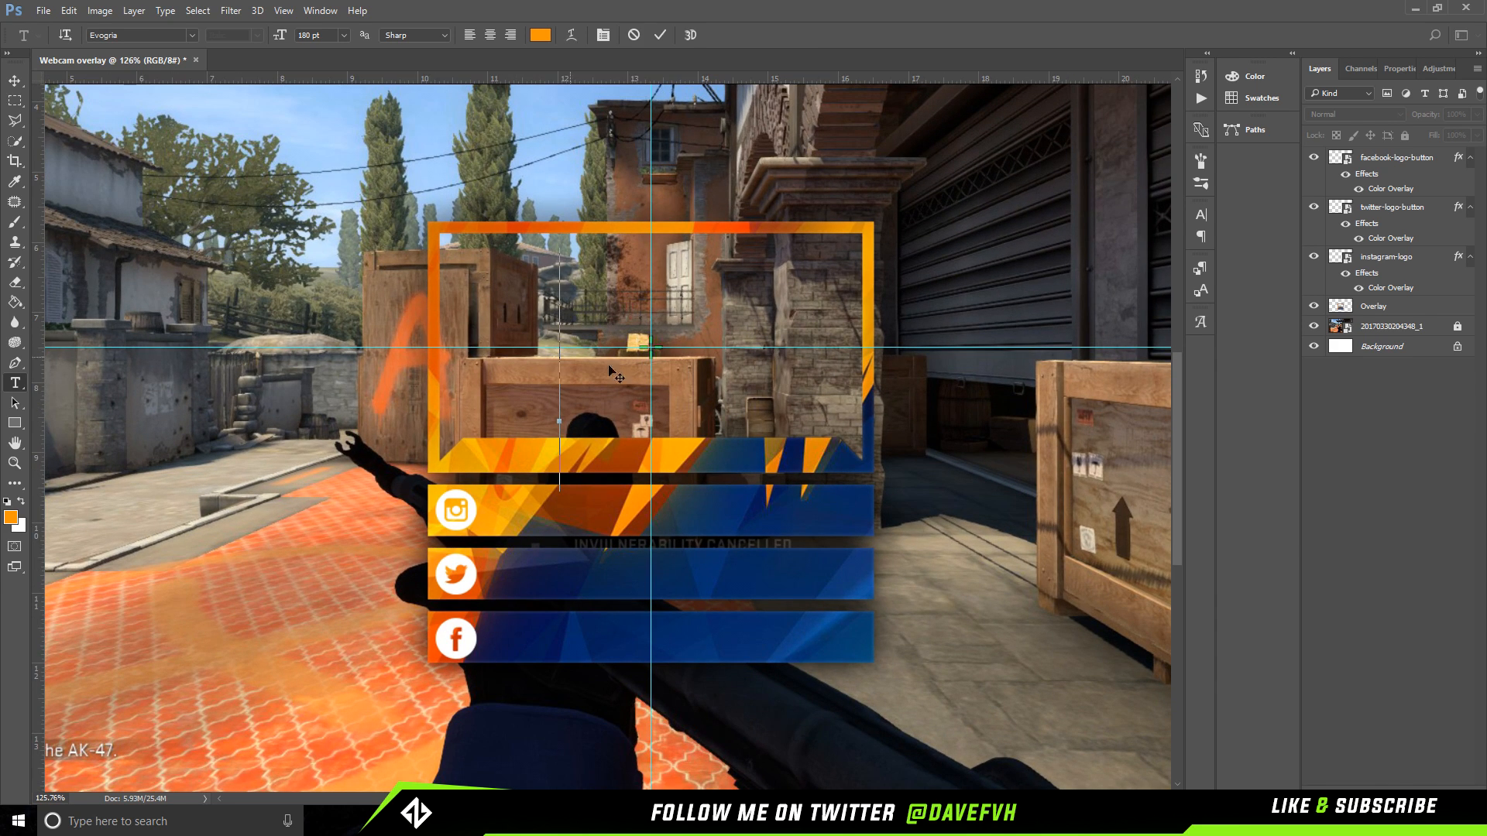
{"action": "type", "text": "ZED"}
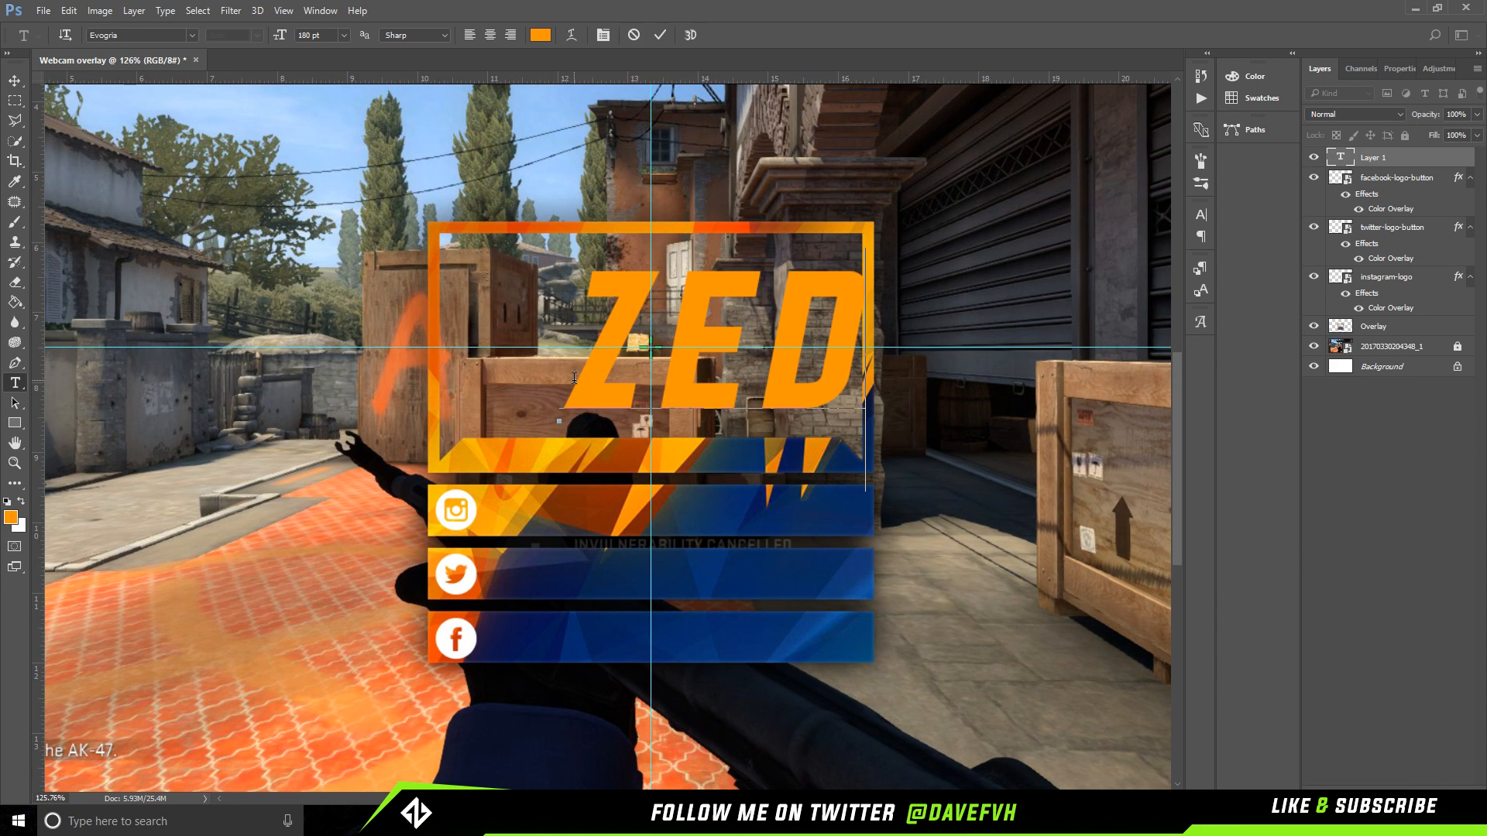
{"action": "type", "text": "H"}
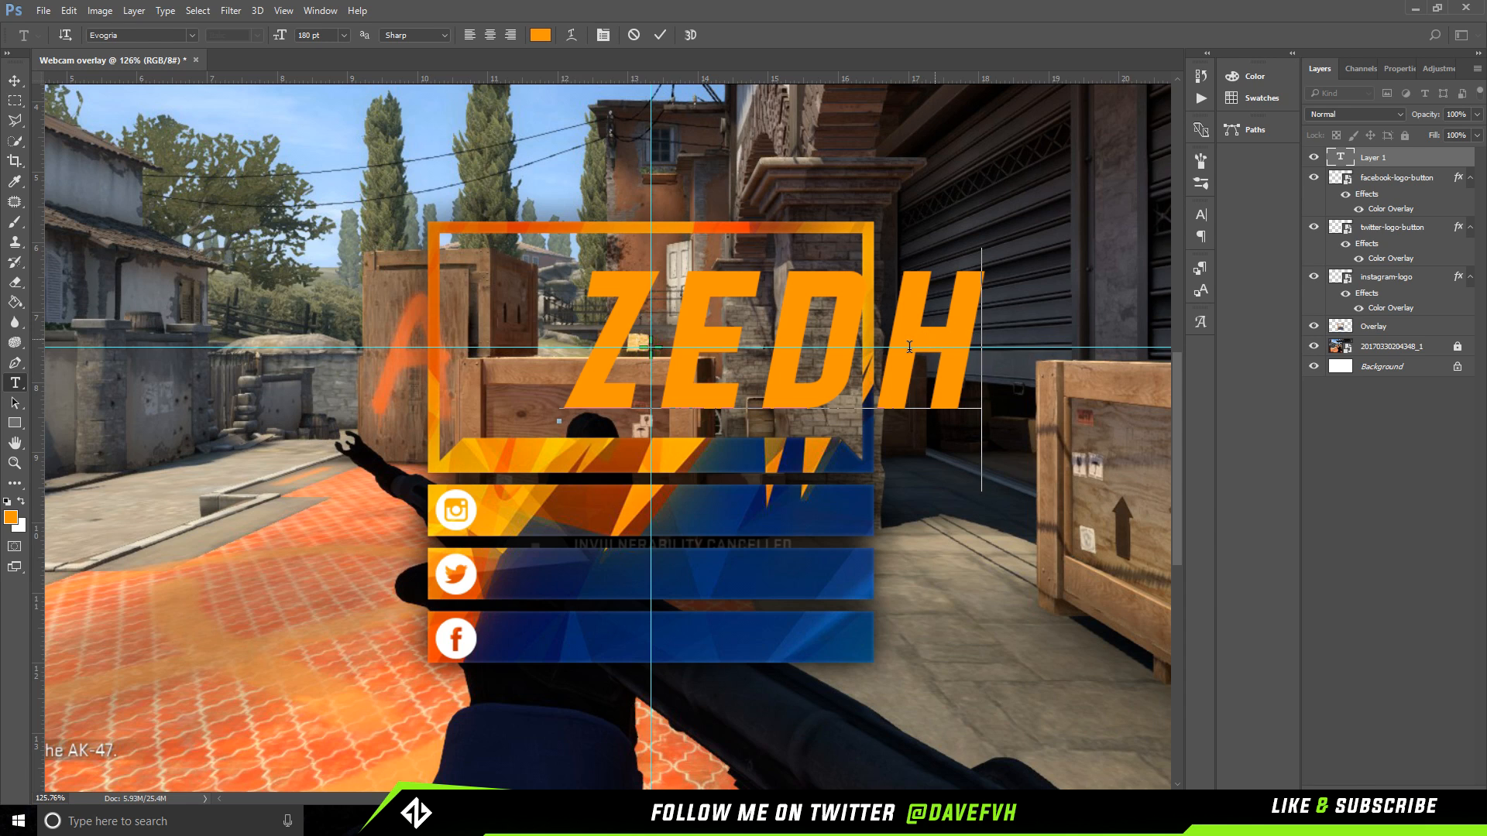
Change the color of the whole "zedh" text to white (ffffff).
{"action": "key", "text": "shift+Left"}
{"action": "key", "text": "shift+Left"}
{"action": "key", "text": "shift+Left"}
{"action": "key", "text": "shift+Left"}
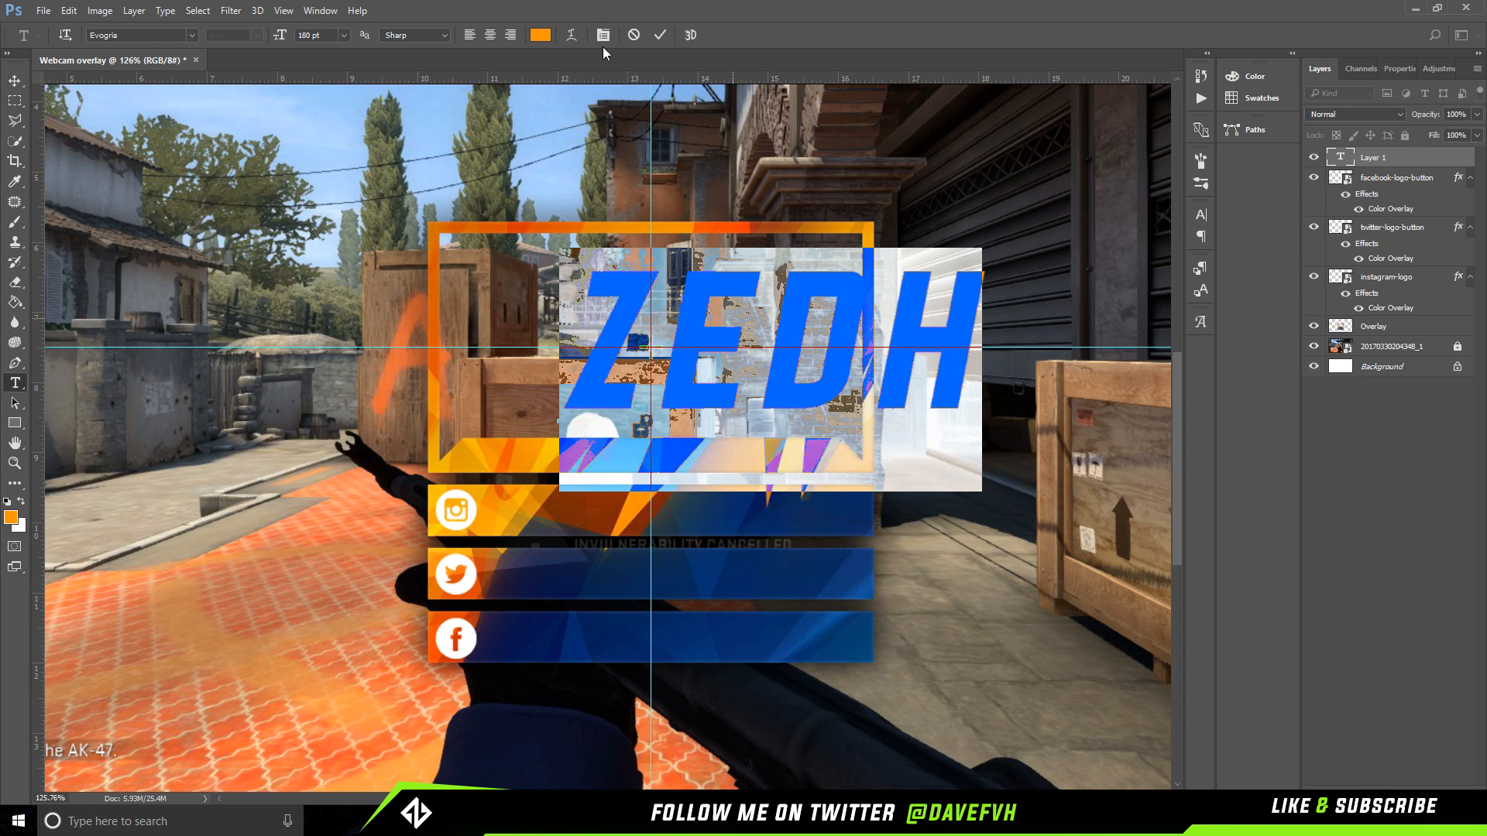
{"action": "left_click", "coordinate": [539, 38]}
{"action": "left_click_drag", "start_coordinate": [883, 253], "coordinate": [733, 113]}
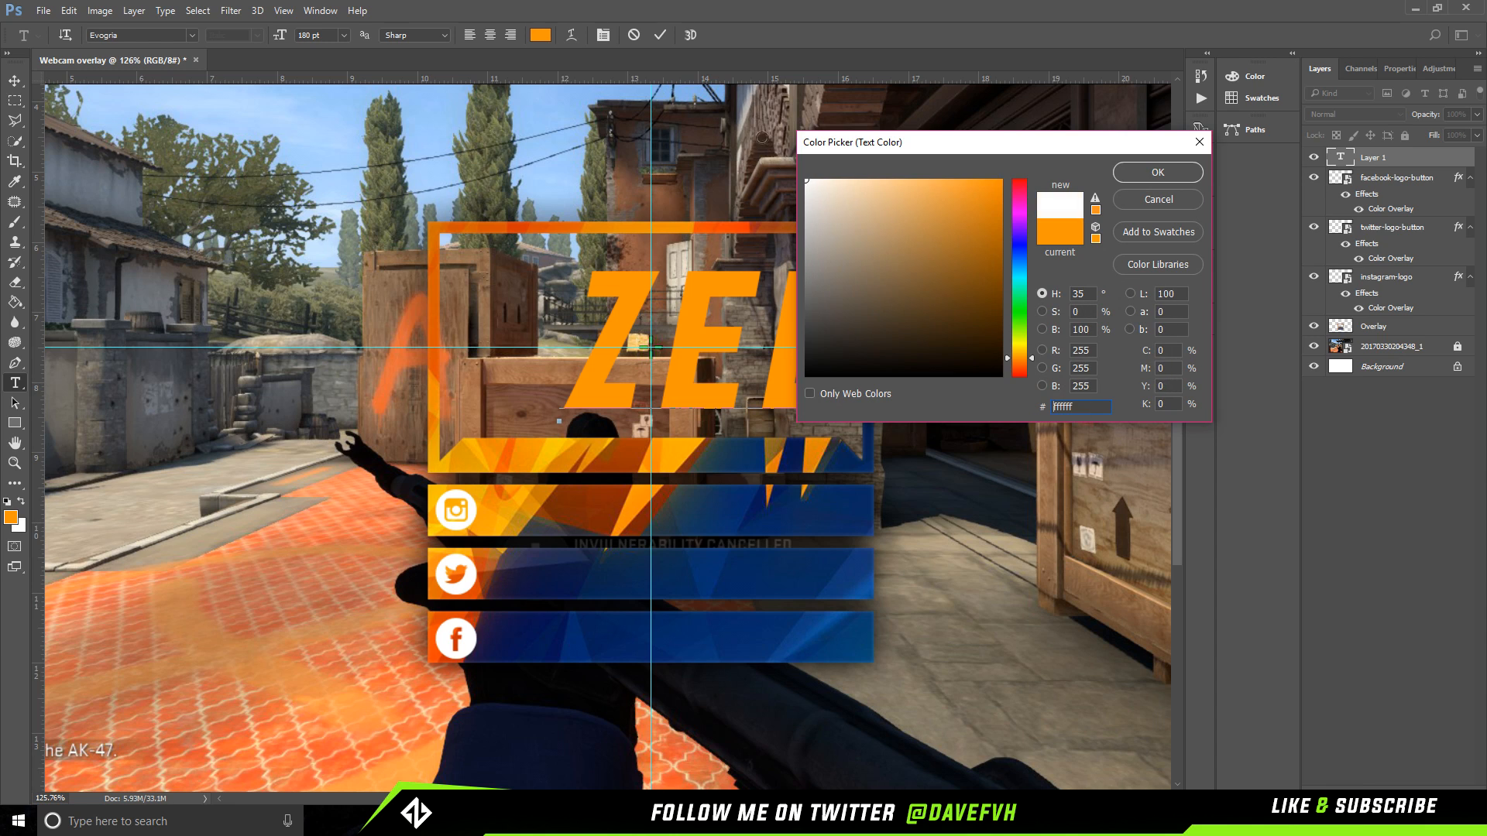
{"action": "left_click", "coordinate": [1147, 175]}
Scale the "zedh" text down to about 15.28% and center it on the banner below the frame.
{"action": "left_click", "coordinate": [15, 80]}
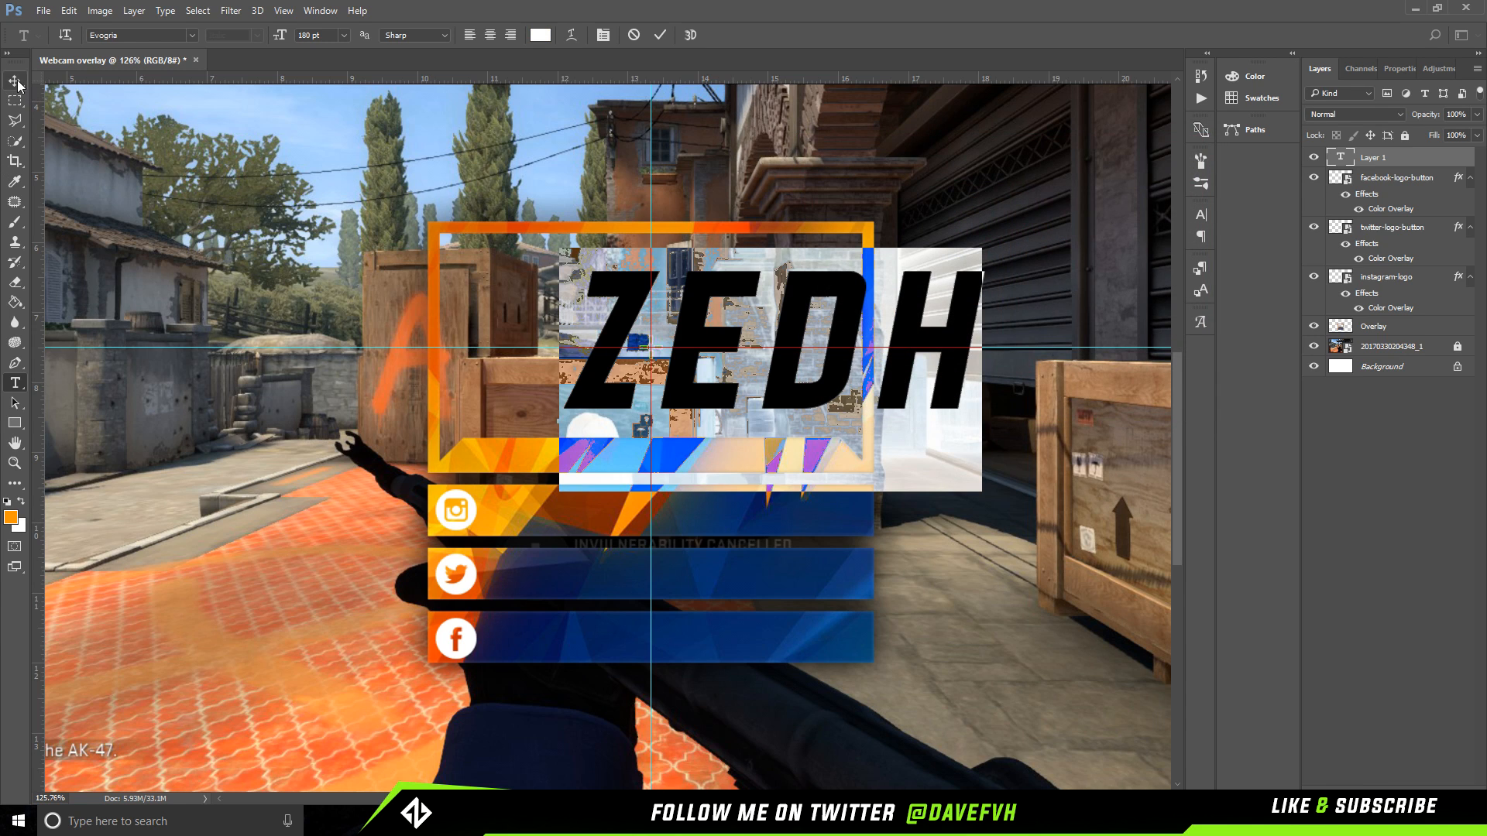
{"action": "left_click_drag", "start_coordinate": [986, 271], "coordinate": [889, 321]}
{"action": "key", "text": "ctrl+z"}
{"action": "left_click_drag", "start_coordinate": [989, 243], "coordinate": [680, 459]}
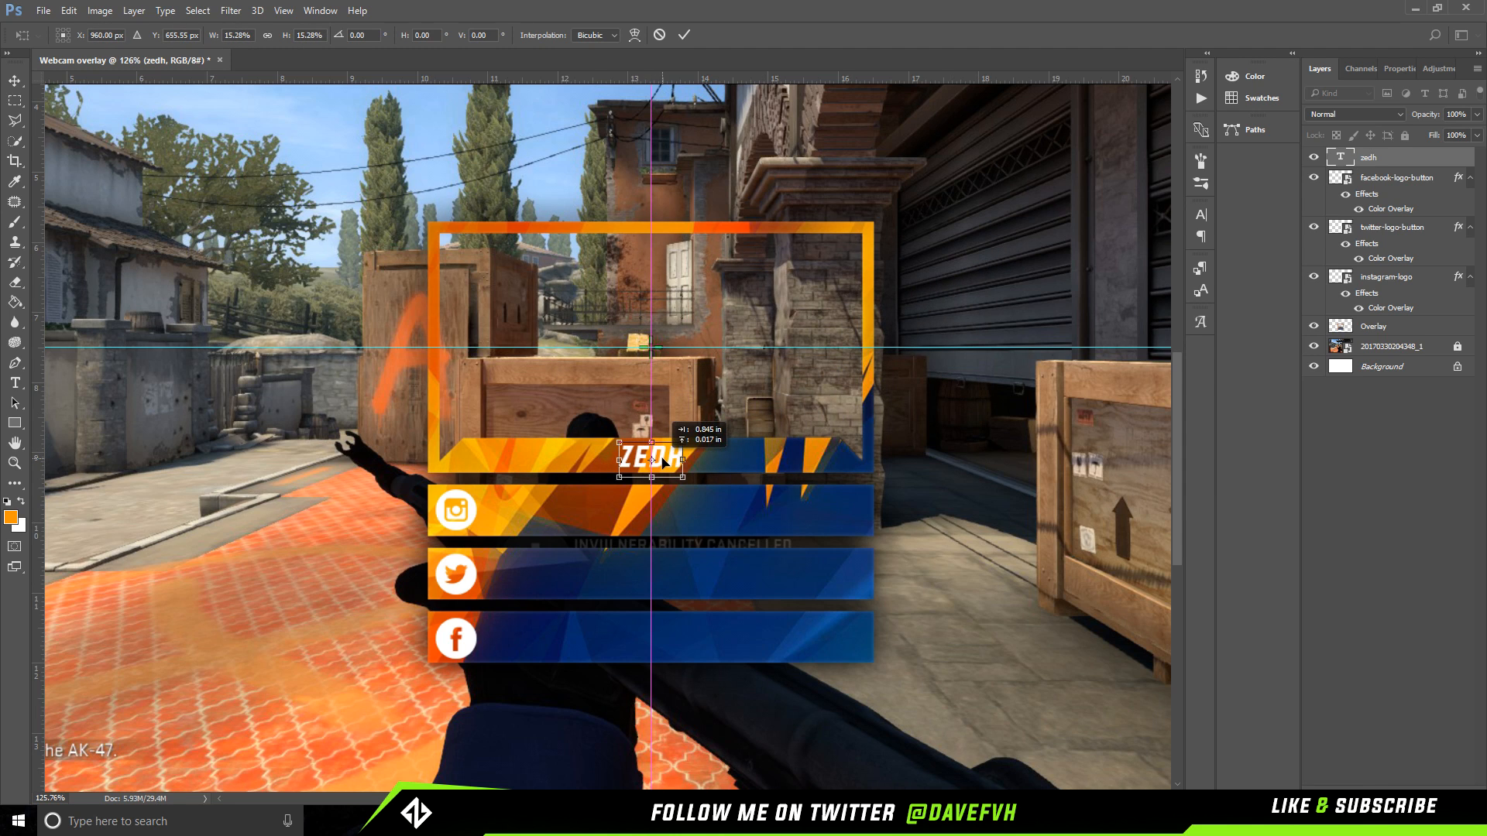
{"action": "key", "text": "Return"}
Add a new white text layer reading "instagram" over the social media bars.
{"action": "scroll", "coordinate": [561, 521], "scroll_direction": "down", "scroll_amount": 7}
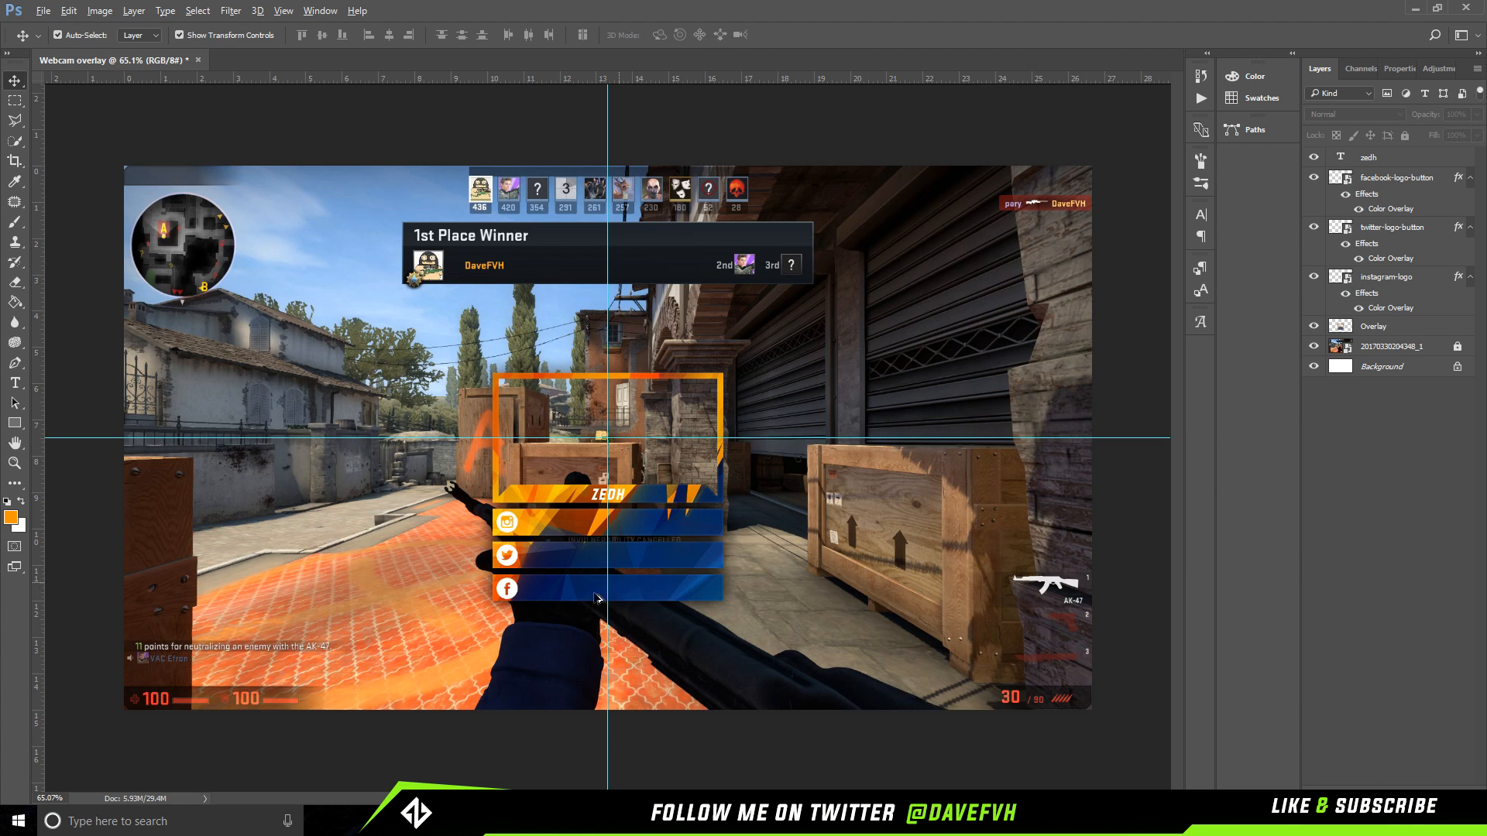
{"action": "scroll", "coordinate": [562, 542], "scroll_direction": "up", "scroll_amount": 9}
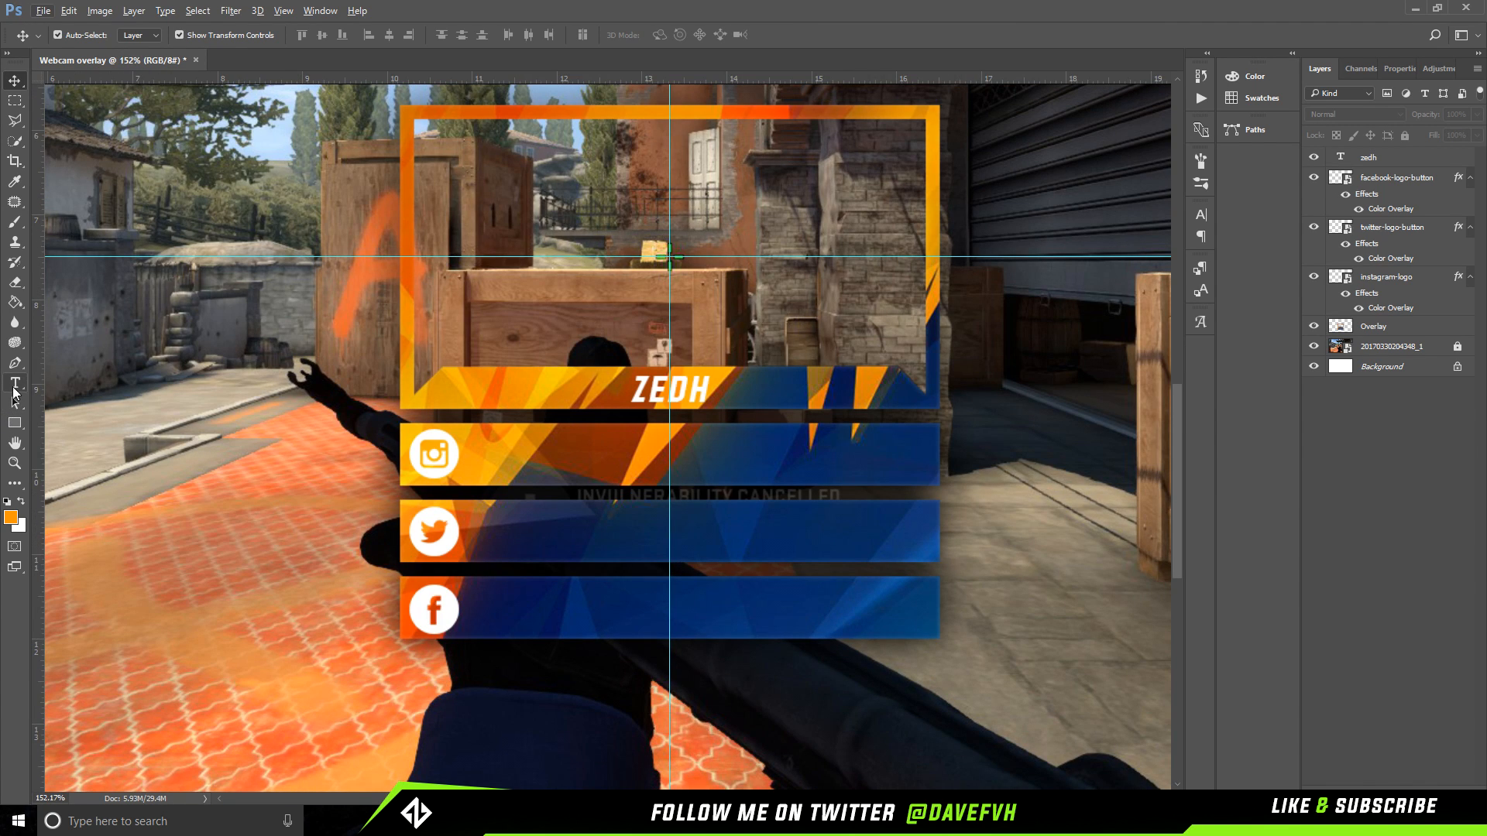
{"action": "left_click", "coordinate": [15, 382]}
{"action": "scroll", "coordinate": [639, 535], "scroll_direction": "up", "scroll_amount": 1}
{"action": "left_click", "coordinate": [547, 573]}
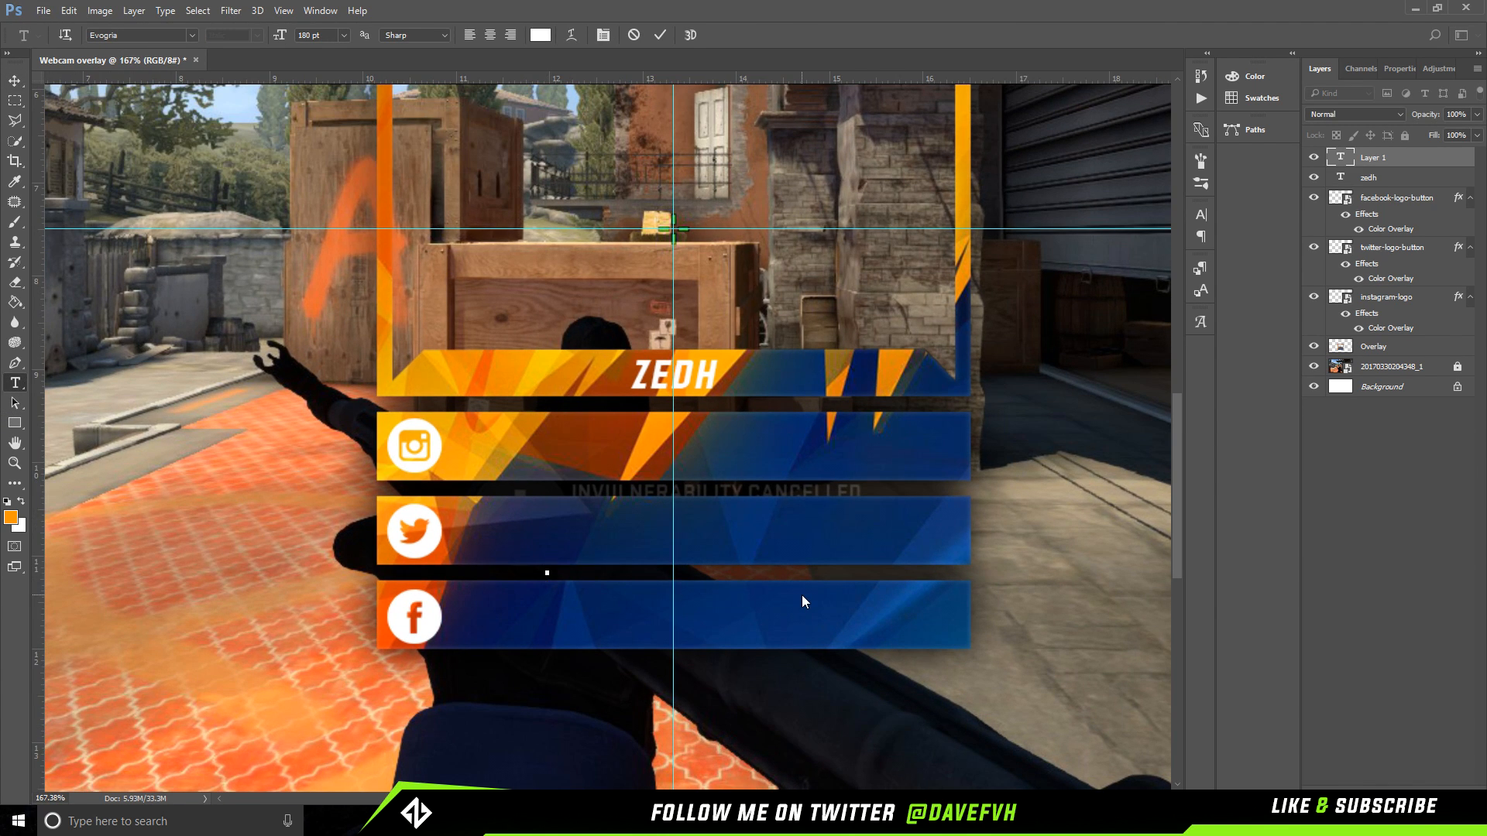
{"action": "type", "text": "ins"}
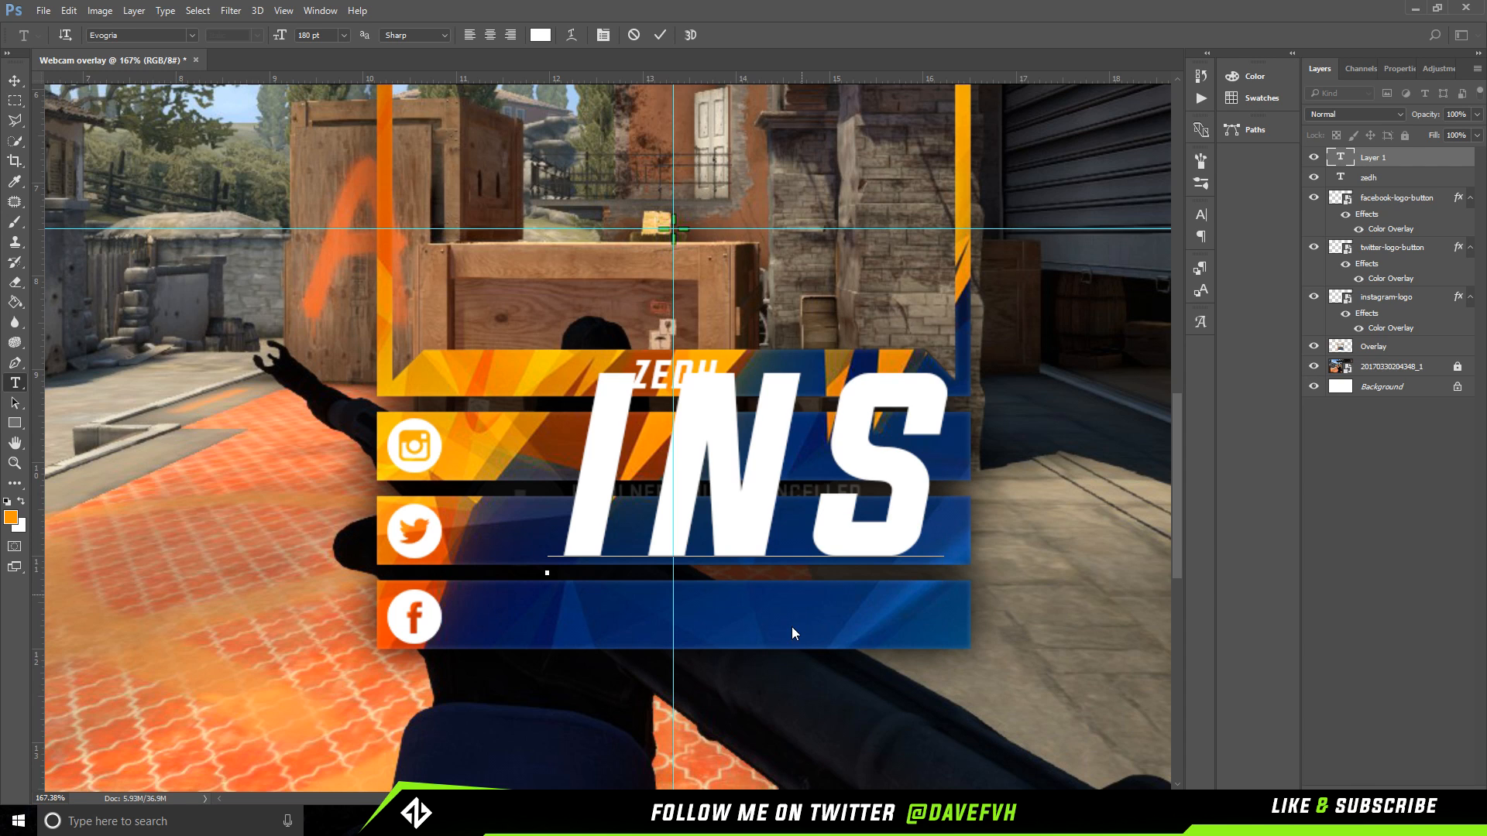
{"action": "scroll", "coordinate": [791, 626], "scroll_direction": "down", "scroll_amount": 1}
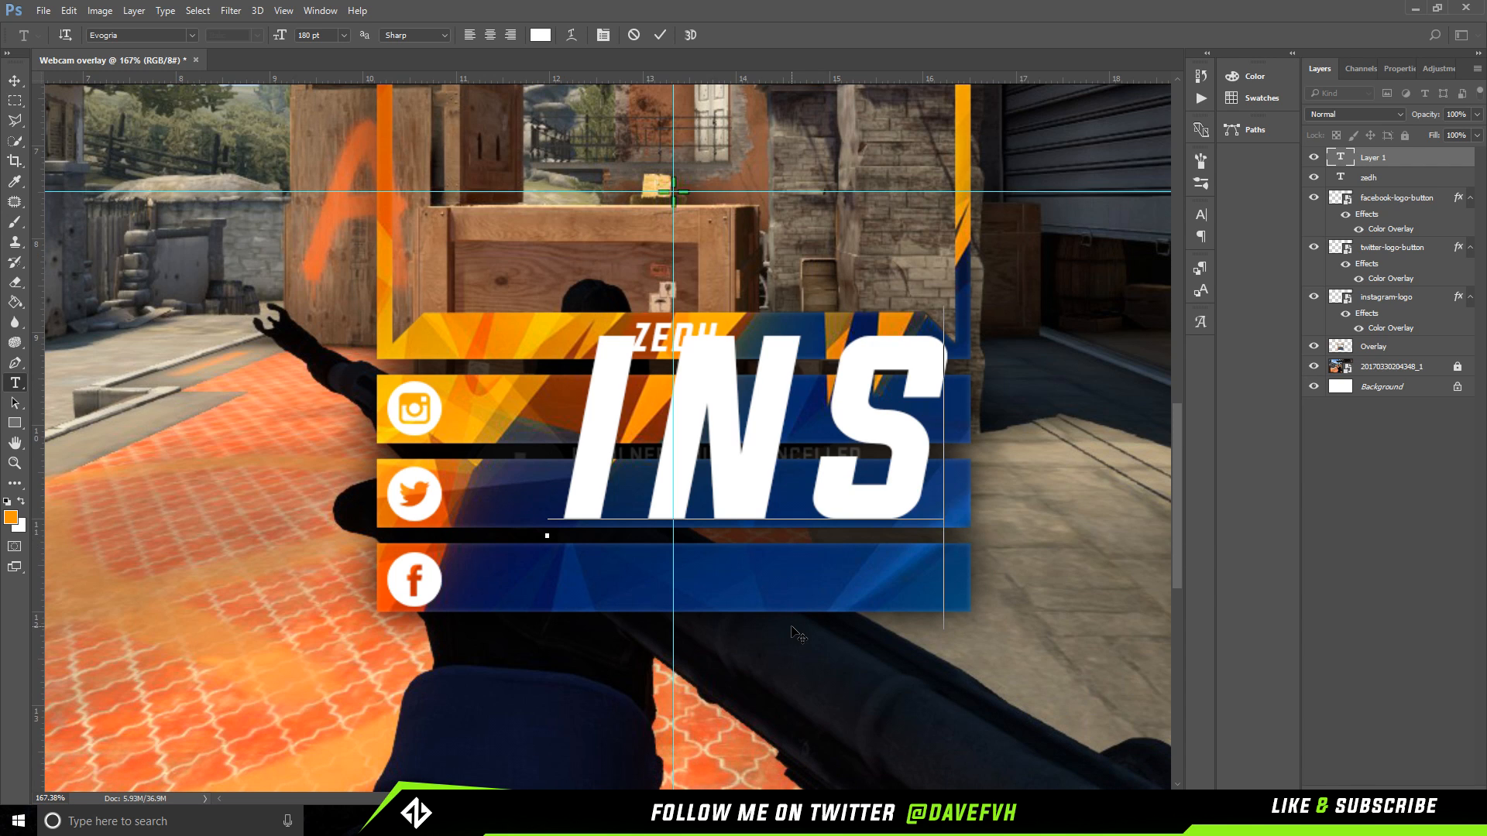
{"action": "type", "text": "tagram"}
{"action": "scroll", "coordinate": [826, 582], "scroll_direction": "down", "scroll_amount": 7}
{"action": "left_click", "coordinate": [1425, 162]}
{"action": "scroll", "coordinate": [870, 703], "scroll_direction": "down", "scroll_amount": 2}
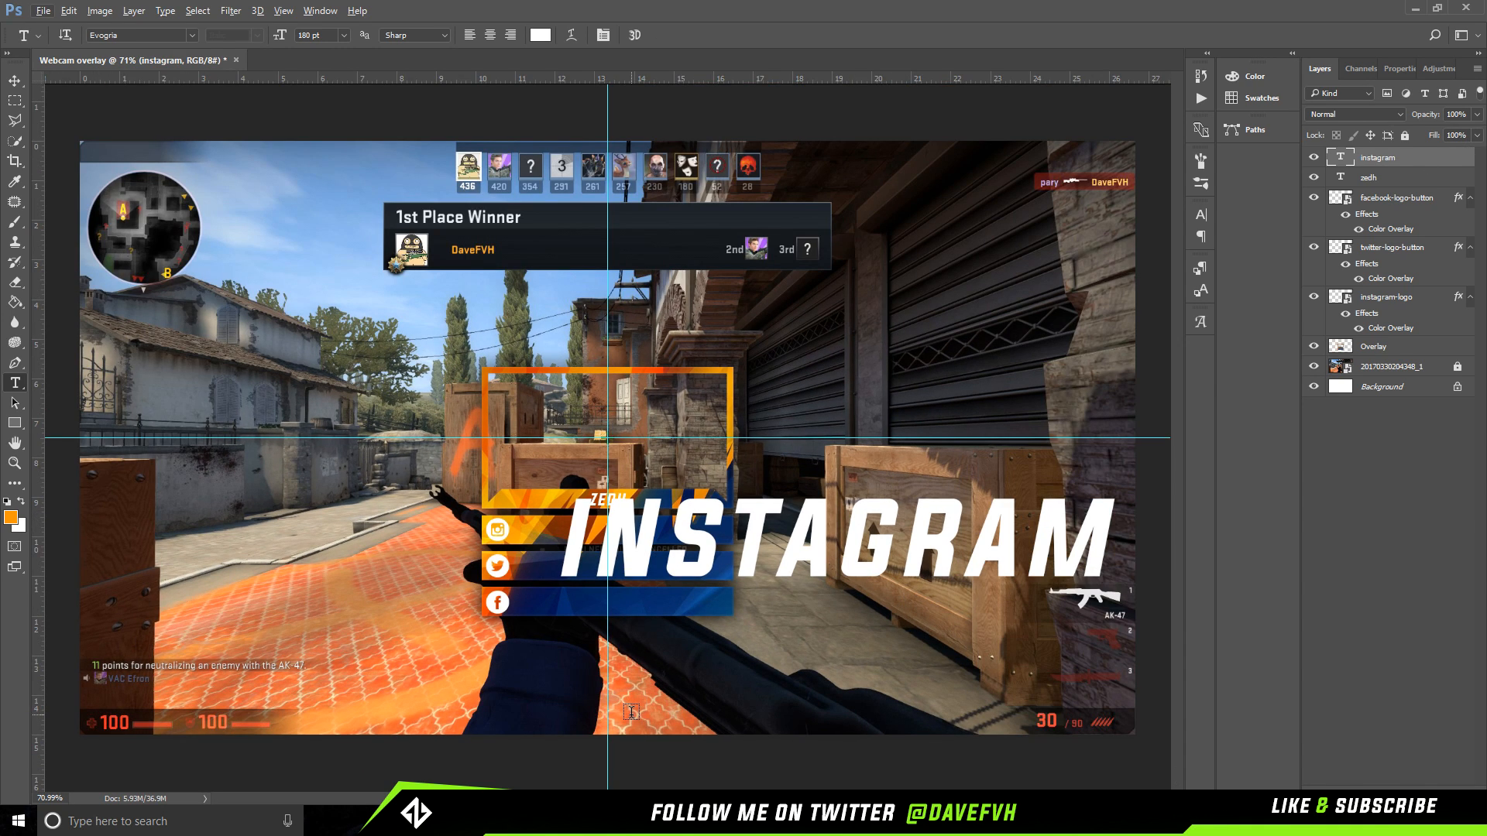
Try a 50 pt font size on all letters of the "instagram" text except the first.
{"action": "left_click_drag", "start_coordinate": [578, 546], "coordinate": [1115, 546]}
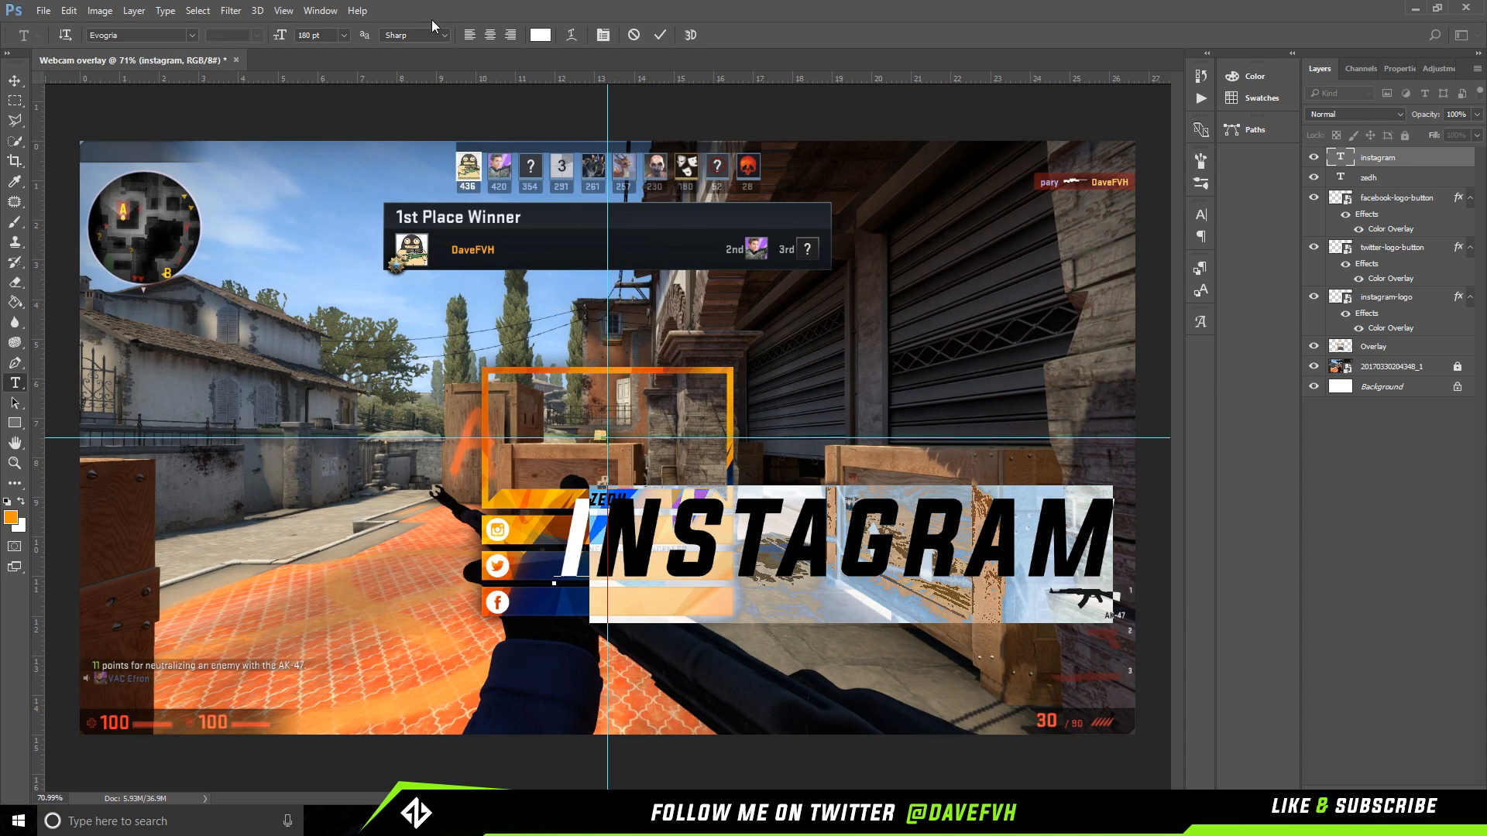
{"action": "left_click", "coordinate": [282, 35]}
{"action": "type", "text": "50"}
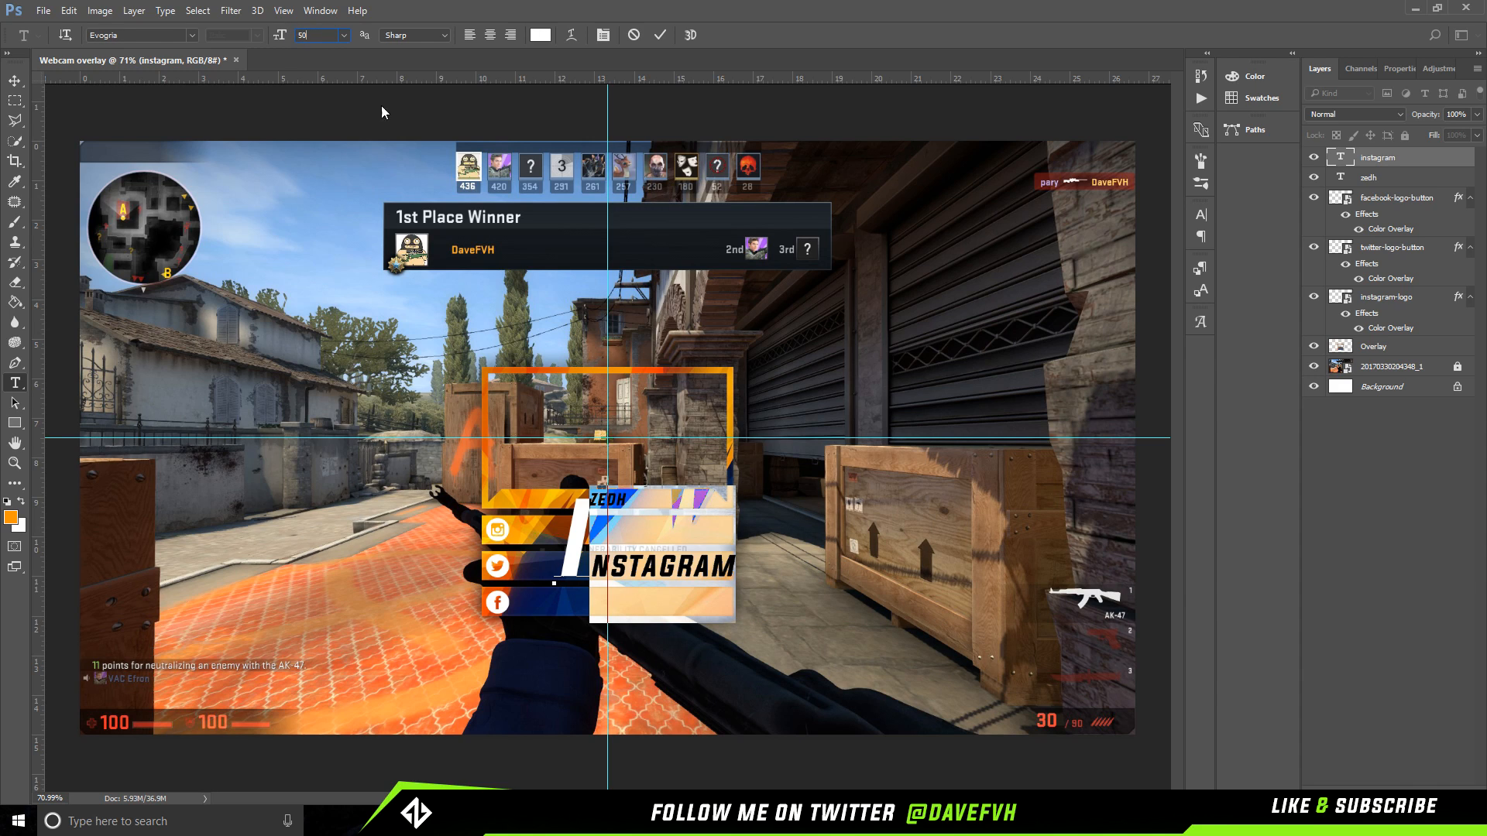
{"action": "key", "text": "Return"}
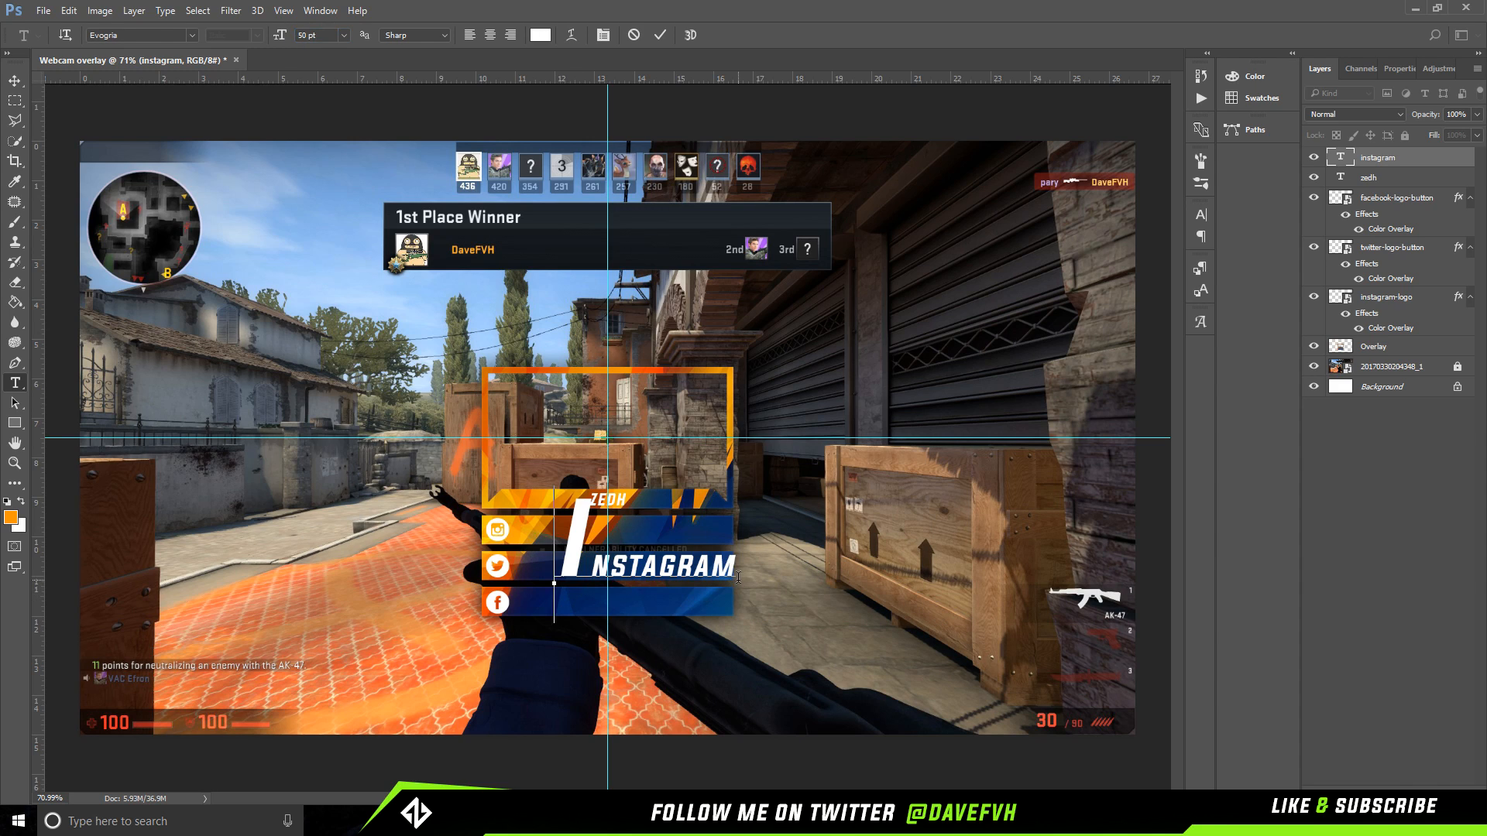
Set the font size of the whole "instagram" text to 30 pt.
{"action": "key", "text": "ctrl+a"}
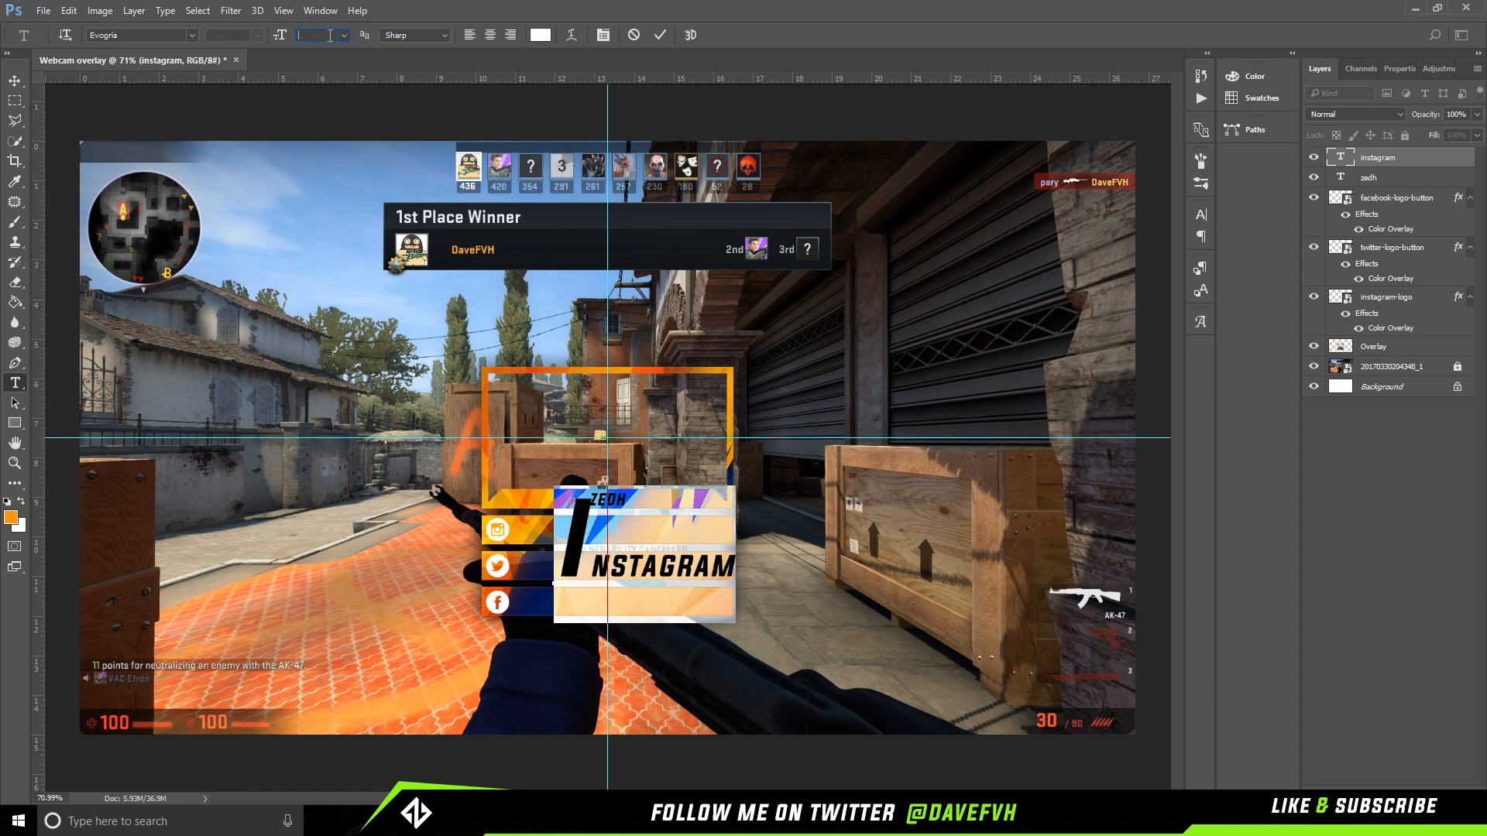
{"action": "type", "text": "40"}
{"action": "key", "text": "BackSpace"}
{"action": "key", "text": "BackSpace"}
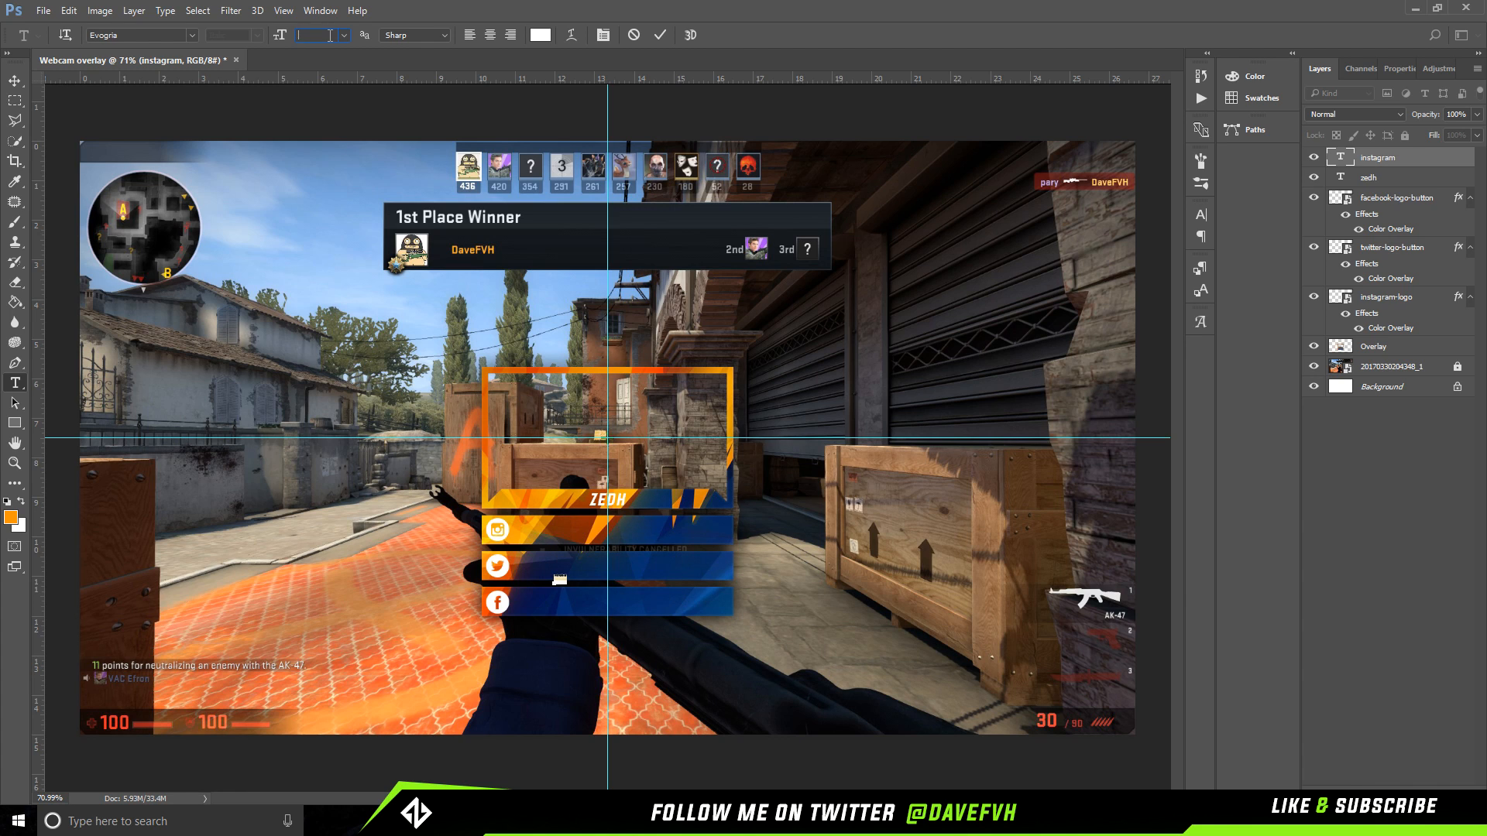
{"action": "type", "text": "30"}
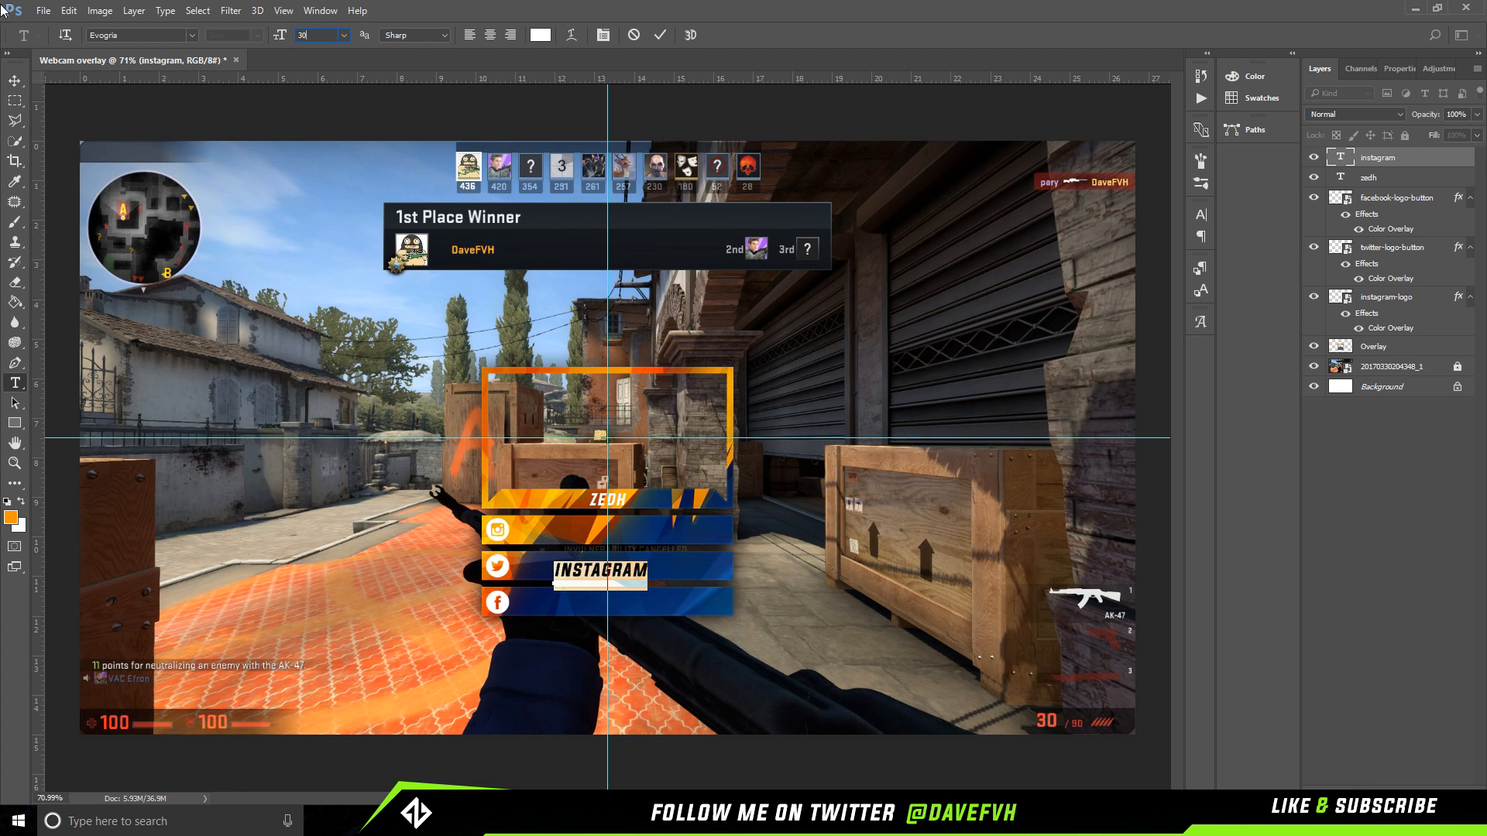
Place the "instagram" text beside the Instagram icon and duplicate it beside the Twitter and Facebook icons in the bars below.
{"action": "left_click", "coordinate": [14, 80]}
{"action": "scroll", "coordinate": [590, 595], "scroll_direction": "up", "scroll_amount": 5}
{"action": "left_click_drag", "start_coordinate": [664, 470], "coordinate": [550, 636]}
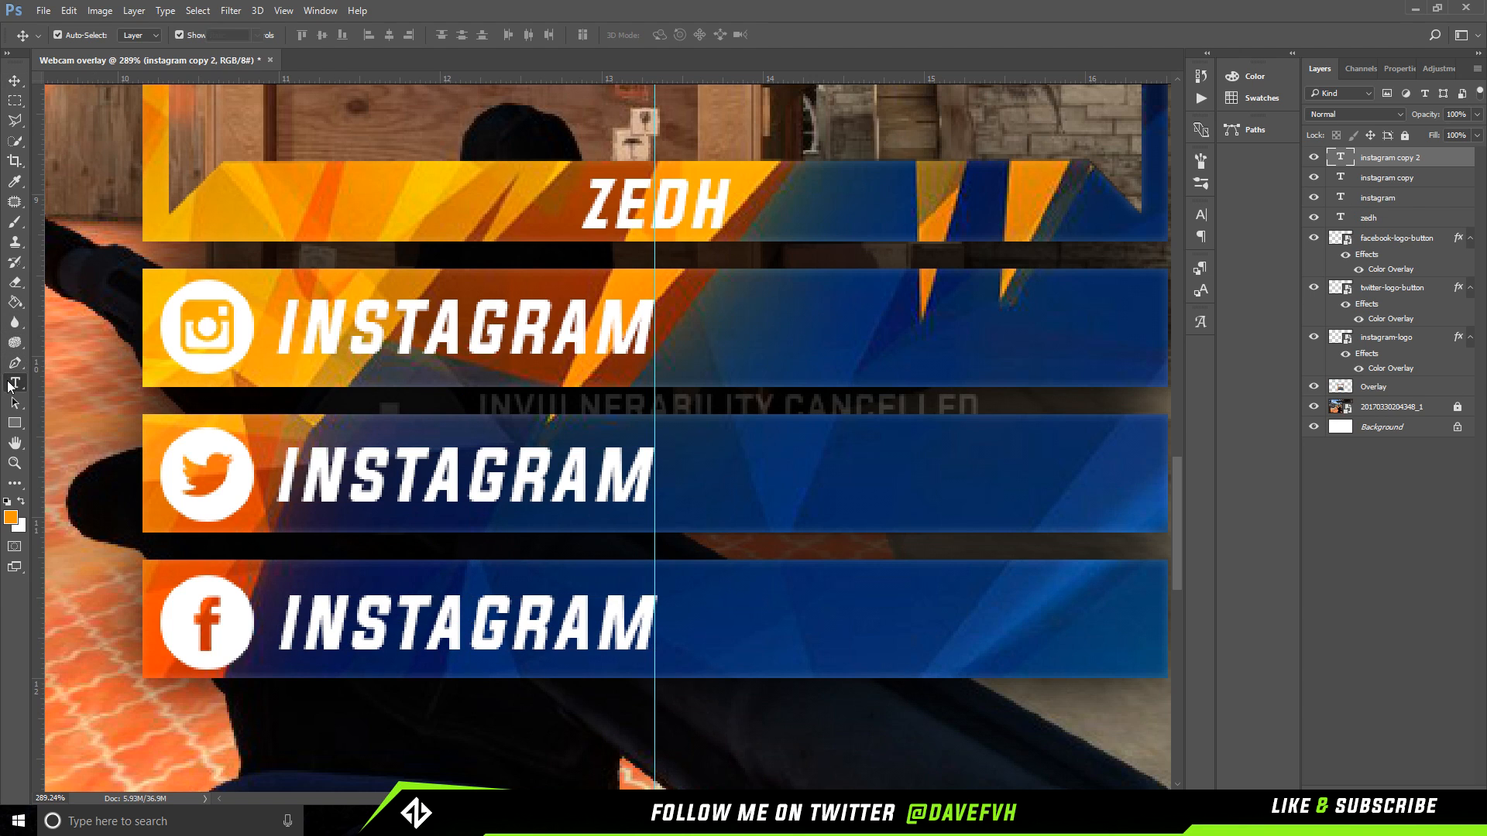
Replace the duplicated text in the second bar with "twitter".
{"action": "left_click", "coordinate": [14, 383]}
{"action": "left_click_drag", "start_coordinate": [654, 474], "coordinate": [276, 494]}
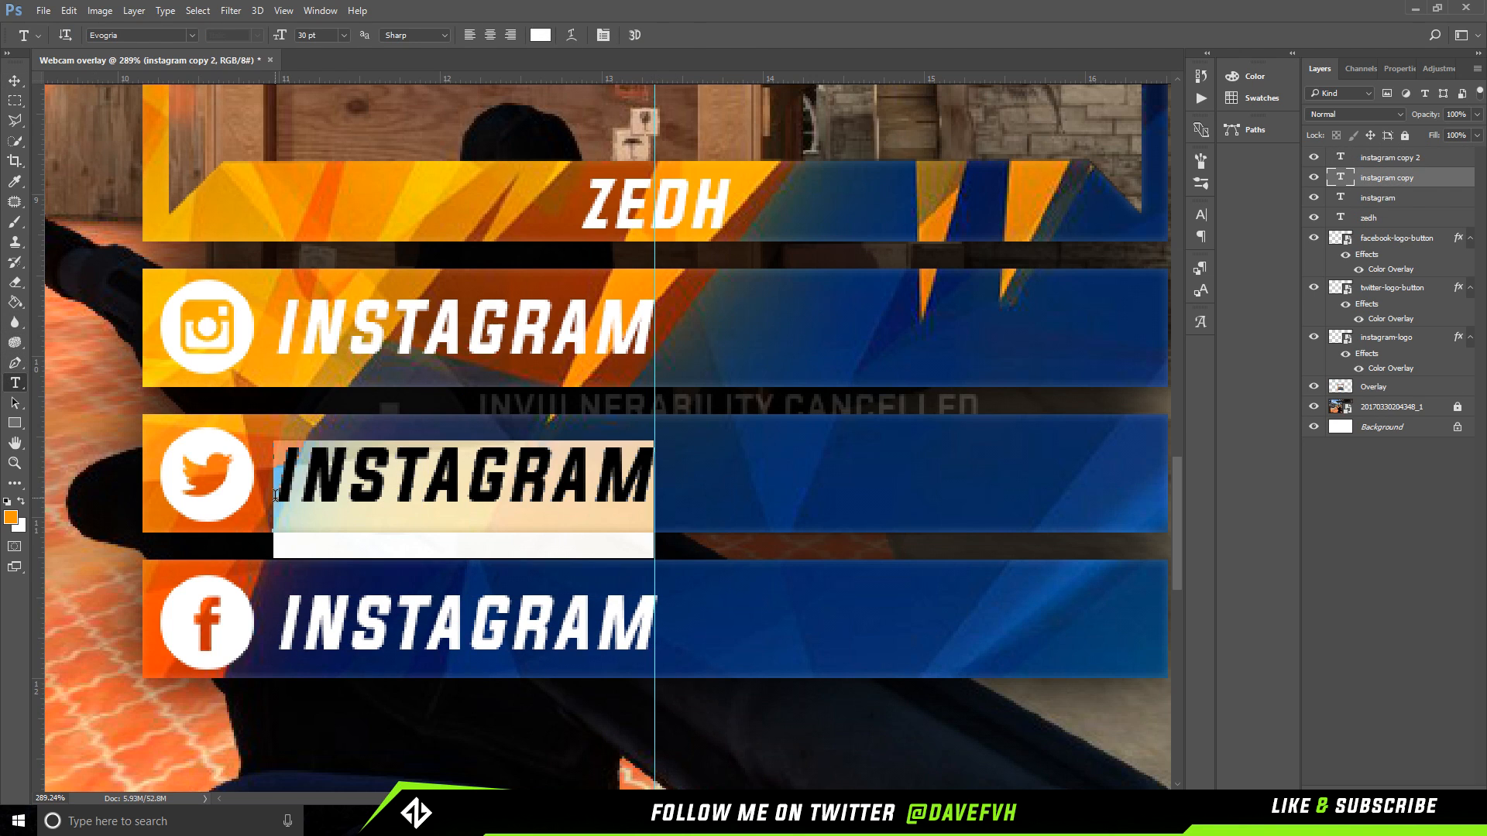
{"action": "type", "text": "TWITTER"}
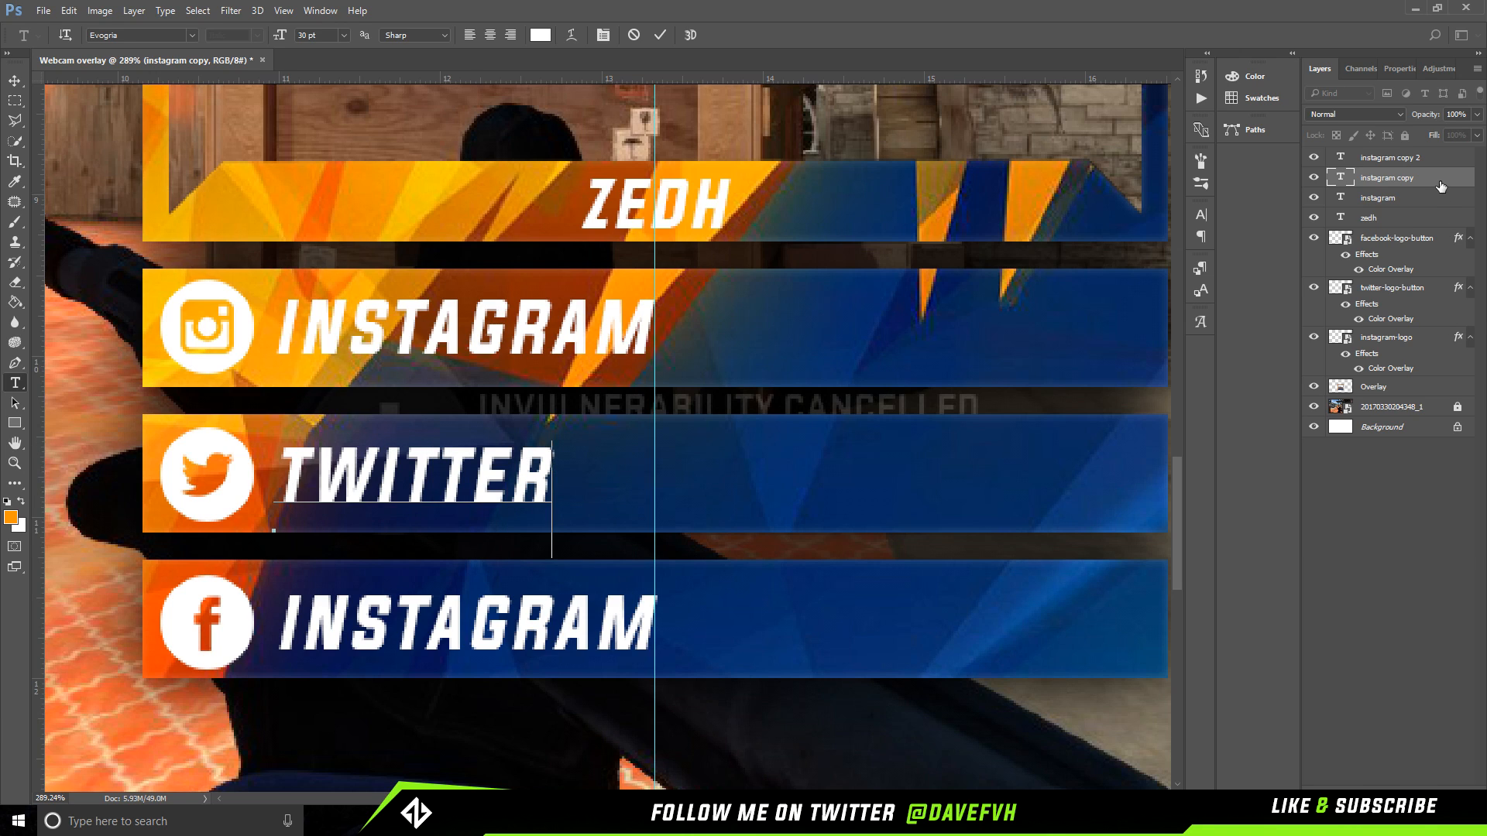
Replace the duplicated text in the third bar with "facebook".
{"action": "left_click", "coordinate": [1394, 158]}
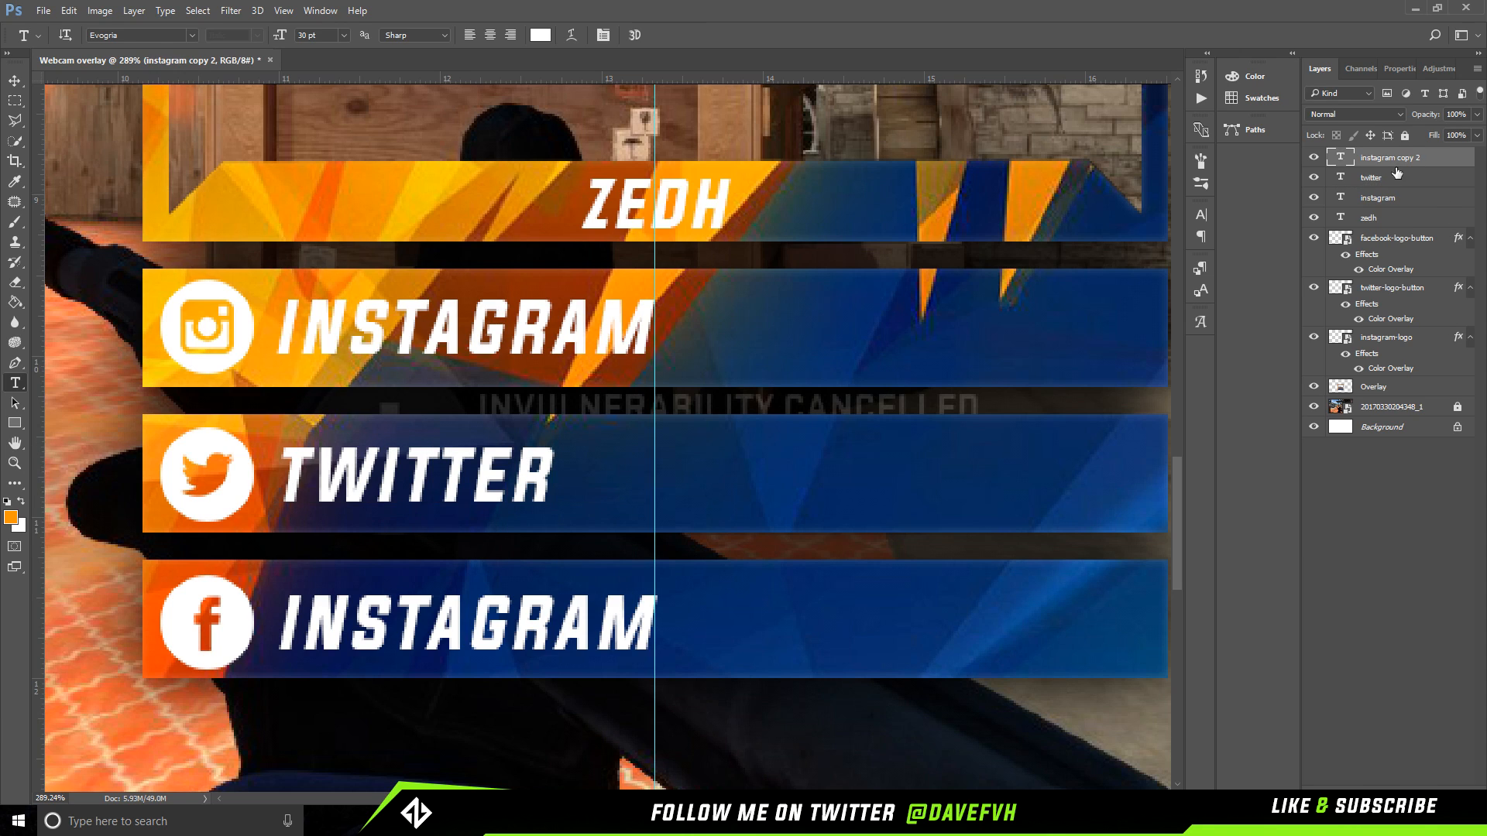
{"action": "left_click_drag", "start_coordinate": [656, 633], "coordinate": [275, 631]}
{"action": "type", "text": "FACEBOOK"}
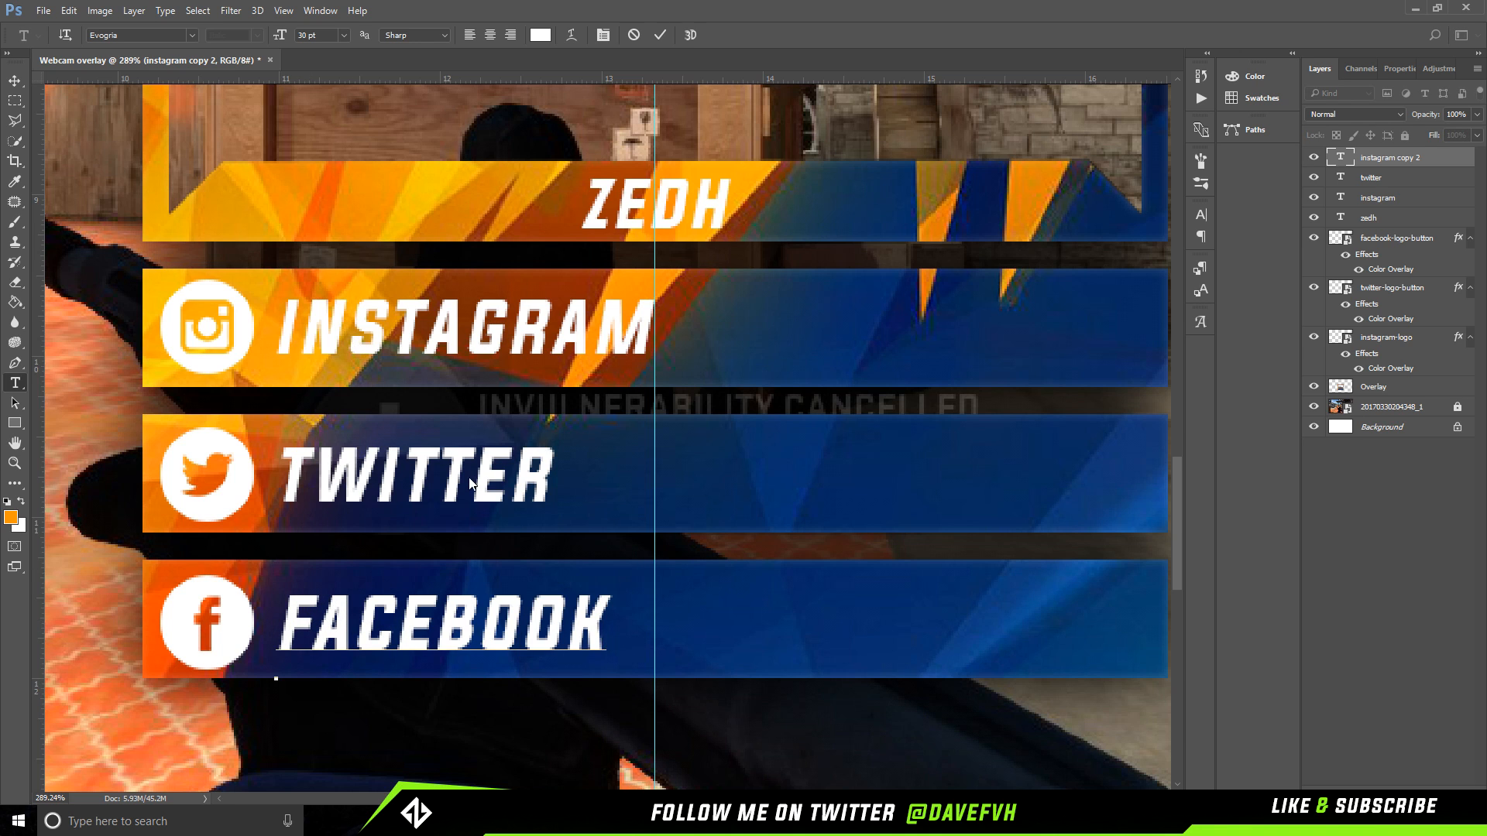
{"action": "scroll", "coordinate": [470, 484], "scroll_direction": "down", "scroll_amount": 5}
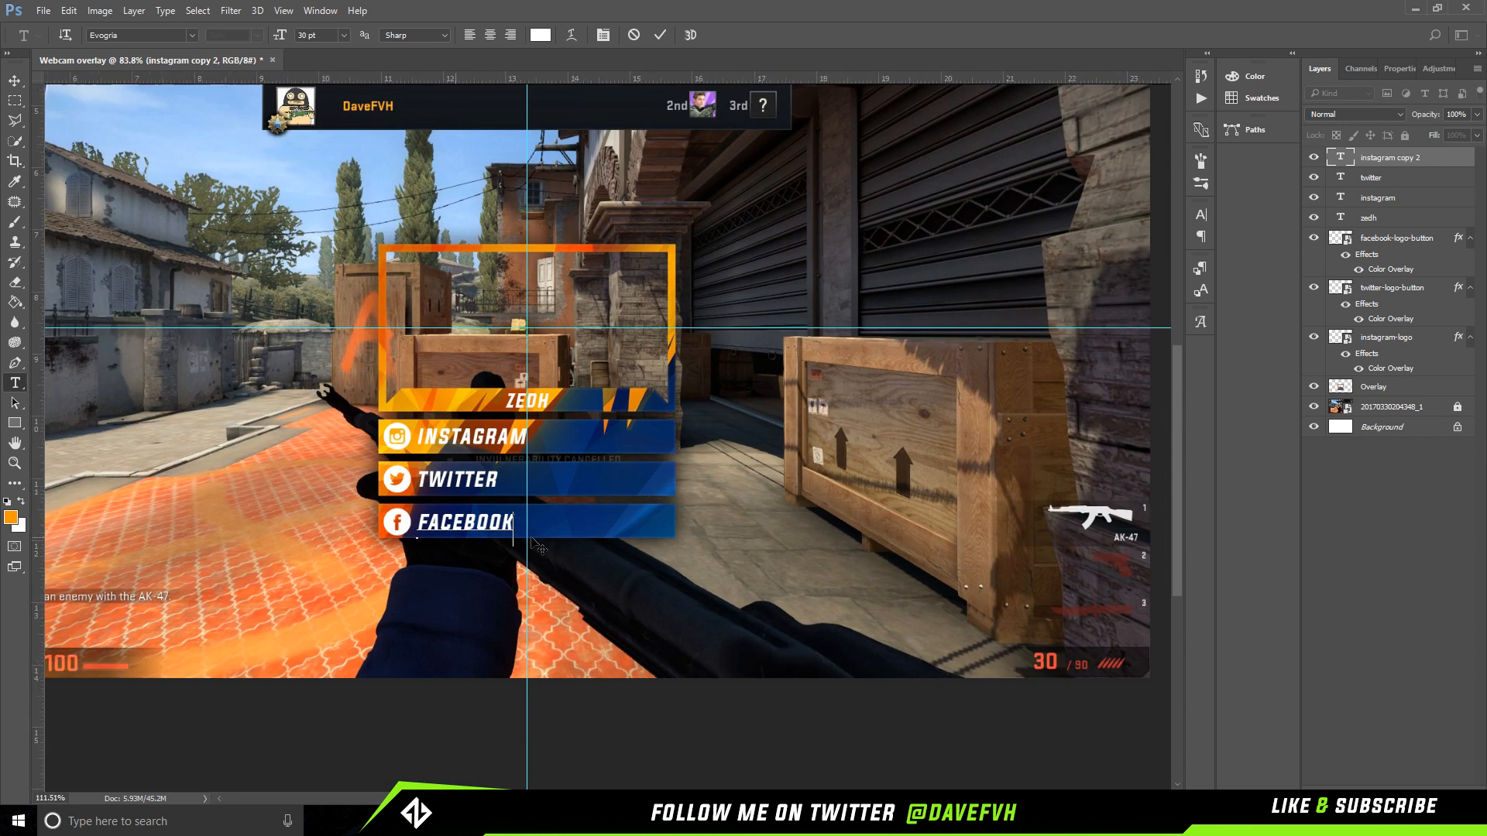
{"action": "scroll", "coordinate": [514, 539], "scroll_direction": "up", "scroll_amount": 3}
{"action": "key", "text": "ctrl+Return"}
Move the three social media icons and their texts together to the horizontal middle of the bars.
{"action": "scroll", "coordinate": [343, 431], "scroll_direction": "down", "scroll_amount": 2}
{"action": "left_click", "coordinate": [1400, 179], "text": "shift"}
{"action": "left_click", "coordinate": [1402, 198], "text": "shift"}
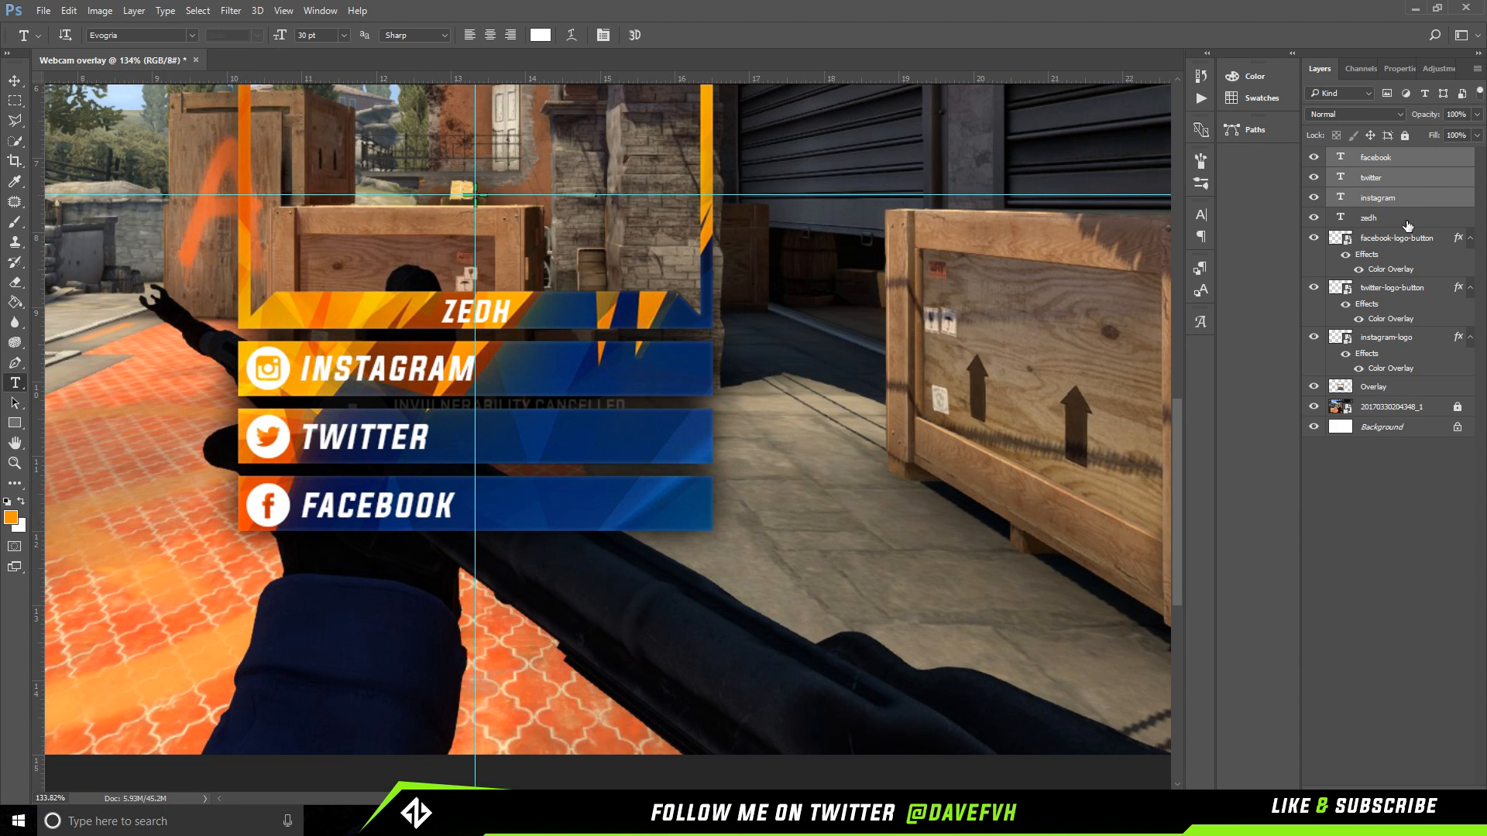
{"action": "scroll", "coordinate": [299, 354], "scroll_direction": "up", "scroll_amount": 1}
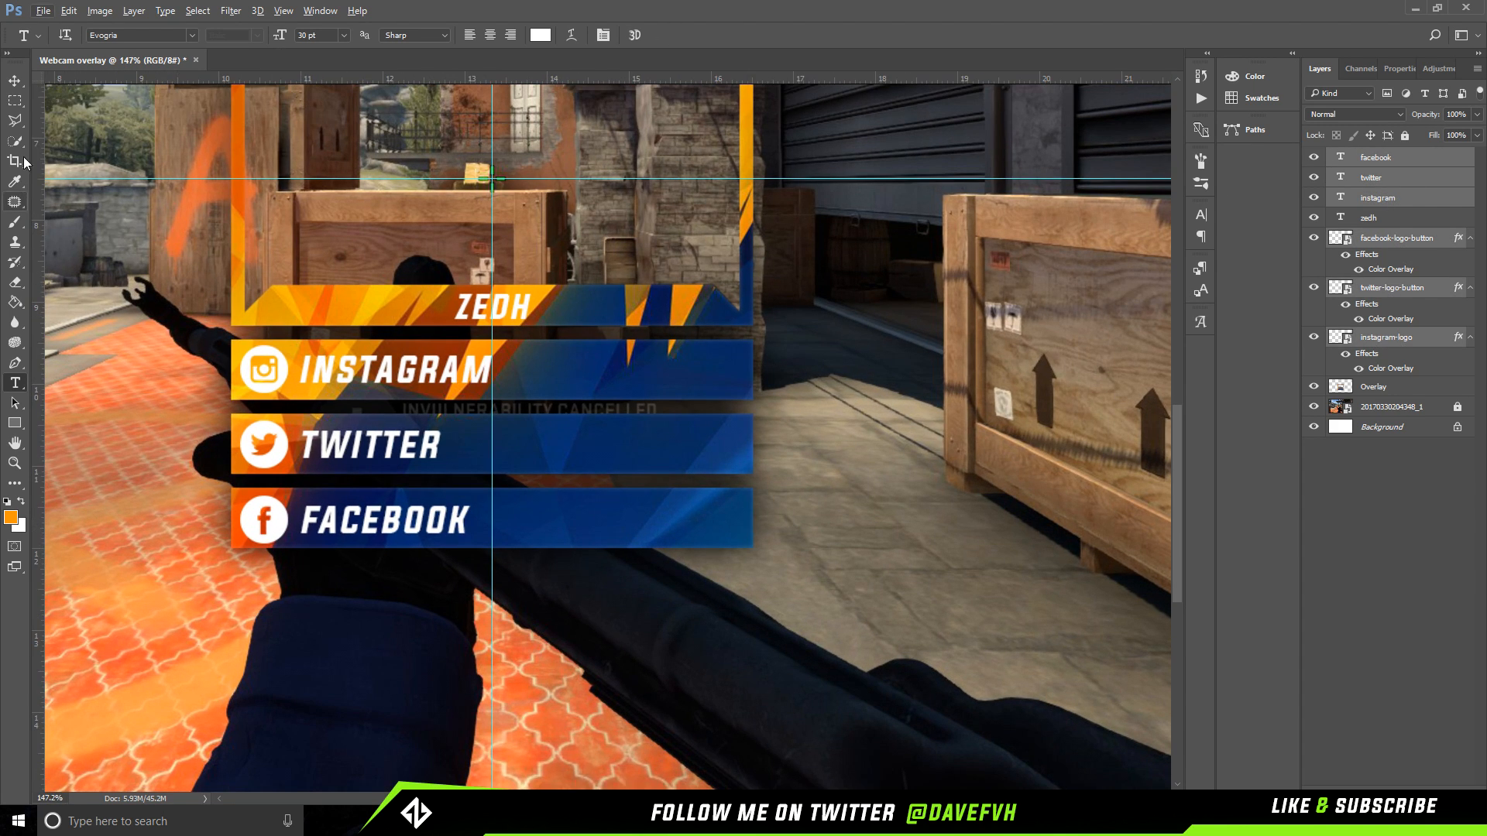
{"action": "left_click", "coordinate": [14, 82]}
{"action": "key", "text": "ctrl+t"}
{"action": "left_click_drag", "start_coordinate": [453, 377], "coordinate": [583, 376]}
{"action": "key", "text": "Up"}
{"action": "key", "text": "Up"}
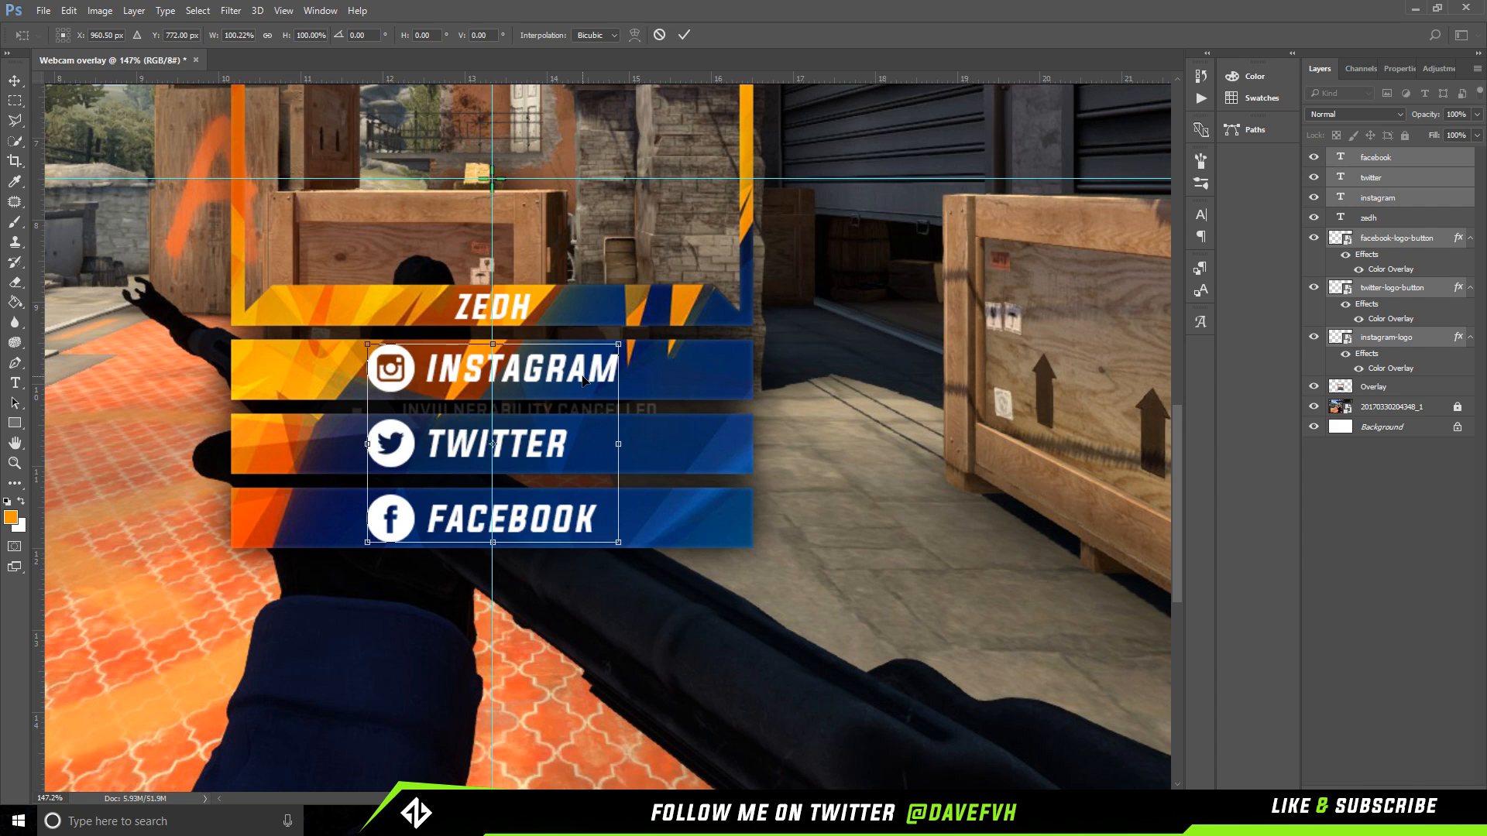
{"action": "key", "text": "Return"}
Convert the Overlay, logo and text layers together into one smart object, leaving out the game screenshot and background.
{"action": "key", "text": "ctrl+0"}
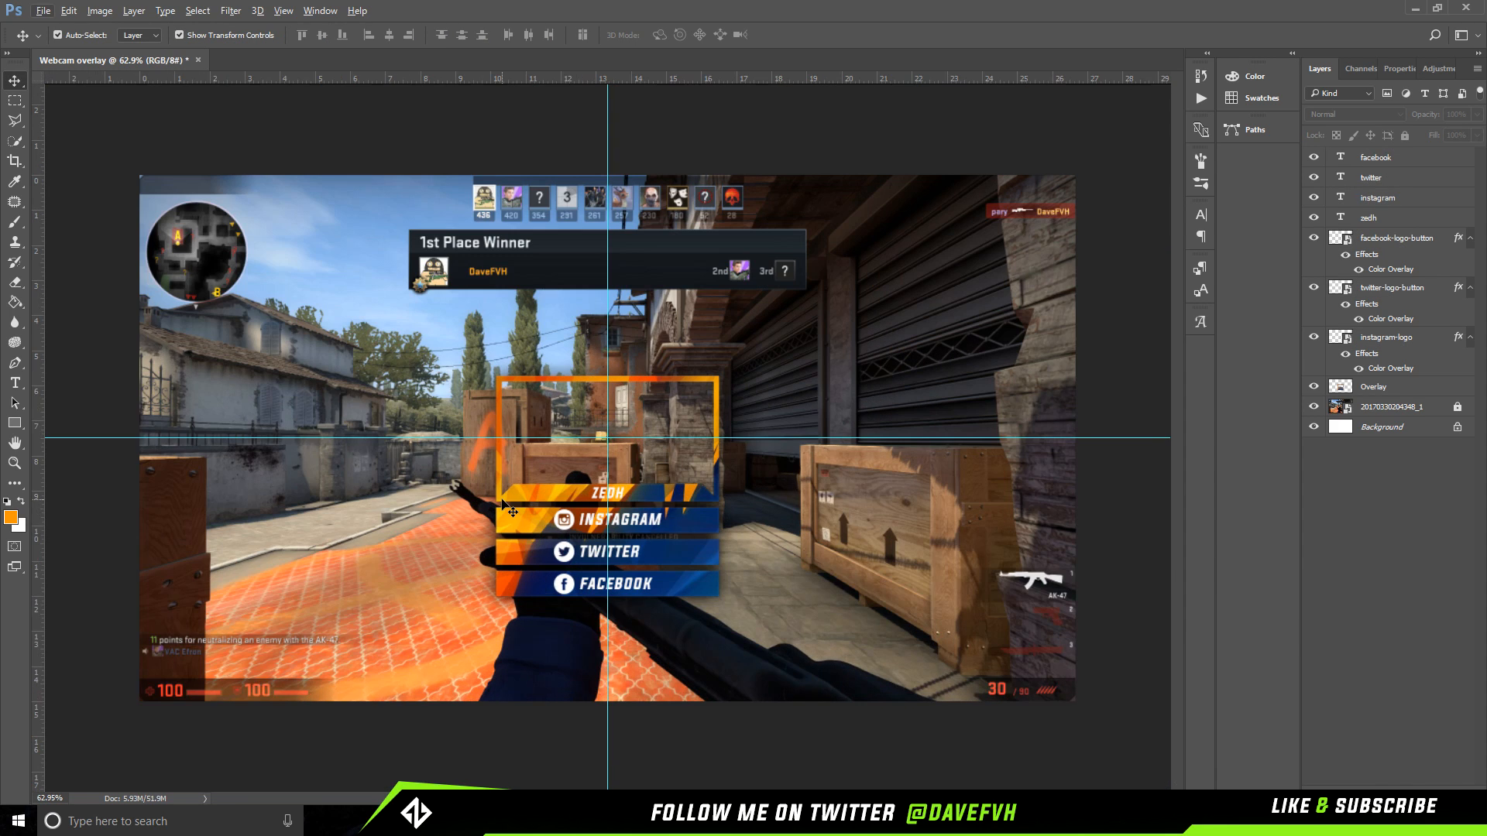
{"action": "left_click", "coordinate": [1386, 387], "text": "ctrl"}
{"action": "left_click", "coordinate": [1390, 338], "text": "ctrl"}
{"action": "left_click", "coordinate": [1394, 287], "text": "ctrl"}
{"action": "left_click", "coordinate": [1398, 238], "text": "ctrl"}
{"action": "left_click", "coordinate": [1394, 198], "text": "ctrl"}
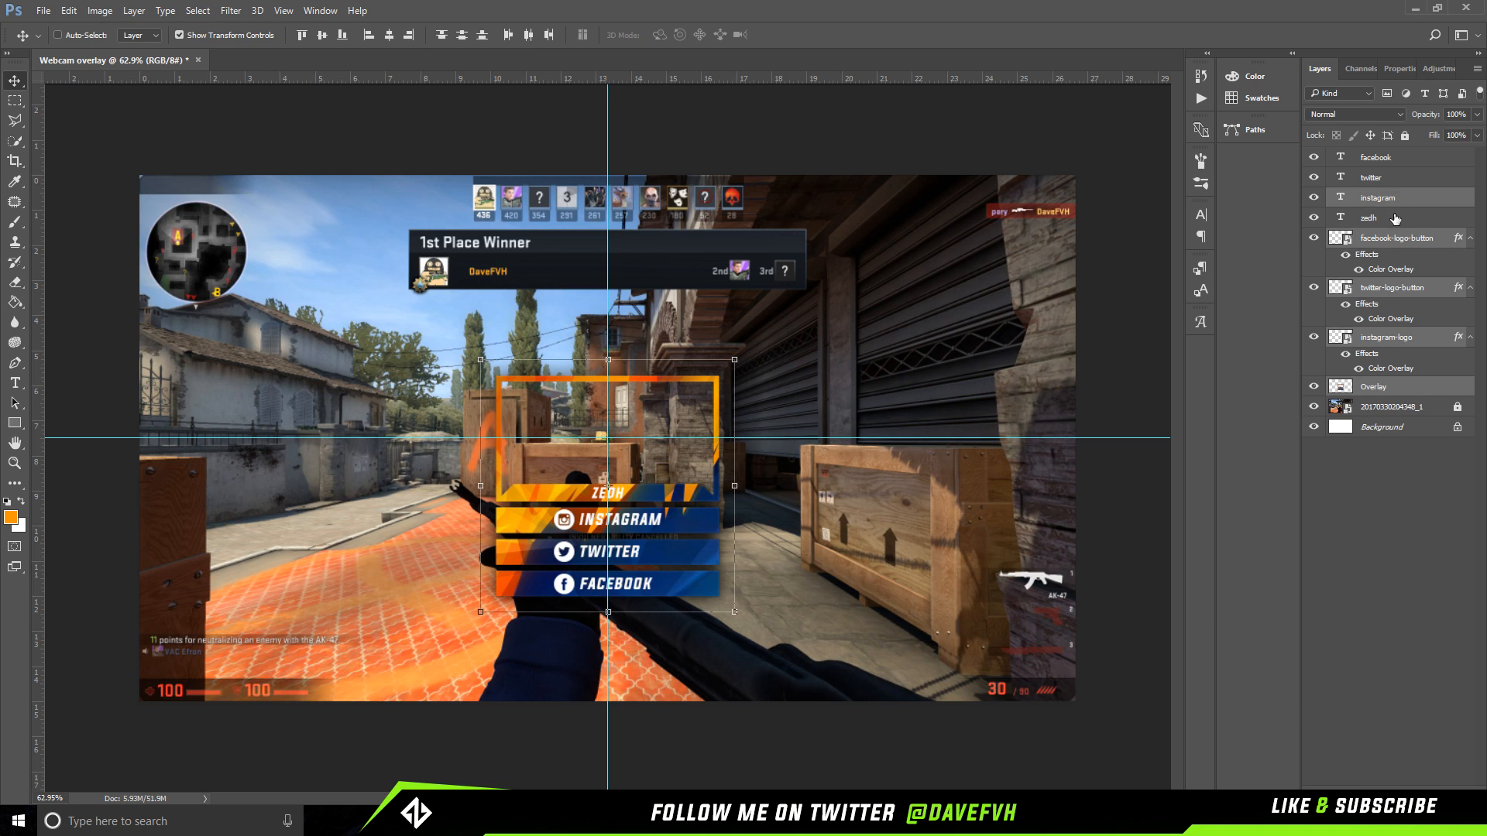
{"action": "left_click", "coordinate": [1394, 217], "text": "ctrl"}
{"action": "left_click", "coordinate": [1398, 177], "text": "ctrl"}
{"action": "left_click", "coordinate": [1401, 157], "text": "ctrl"}
{"action": "right_click", "coordinate": [1400, 159]}
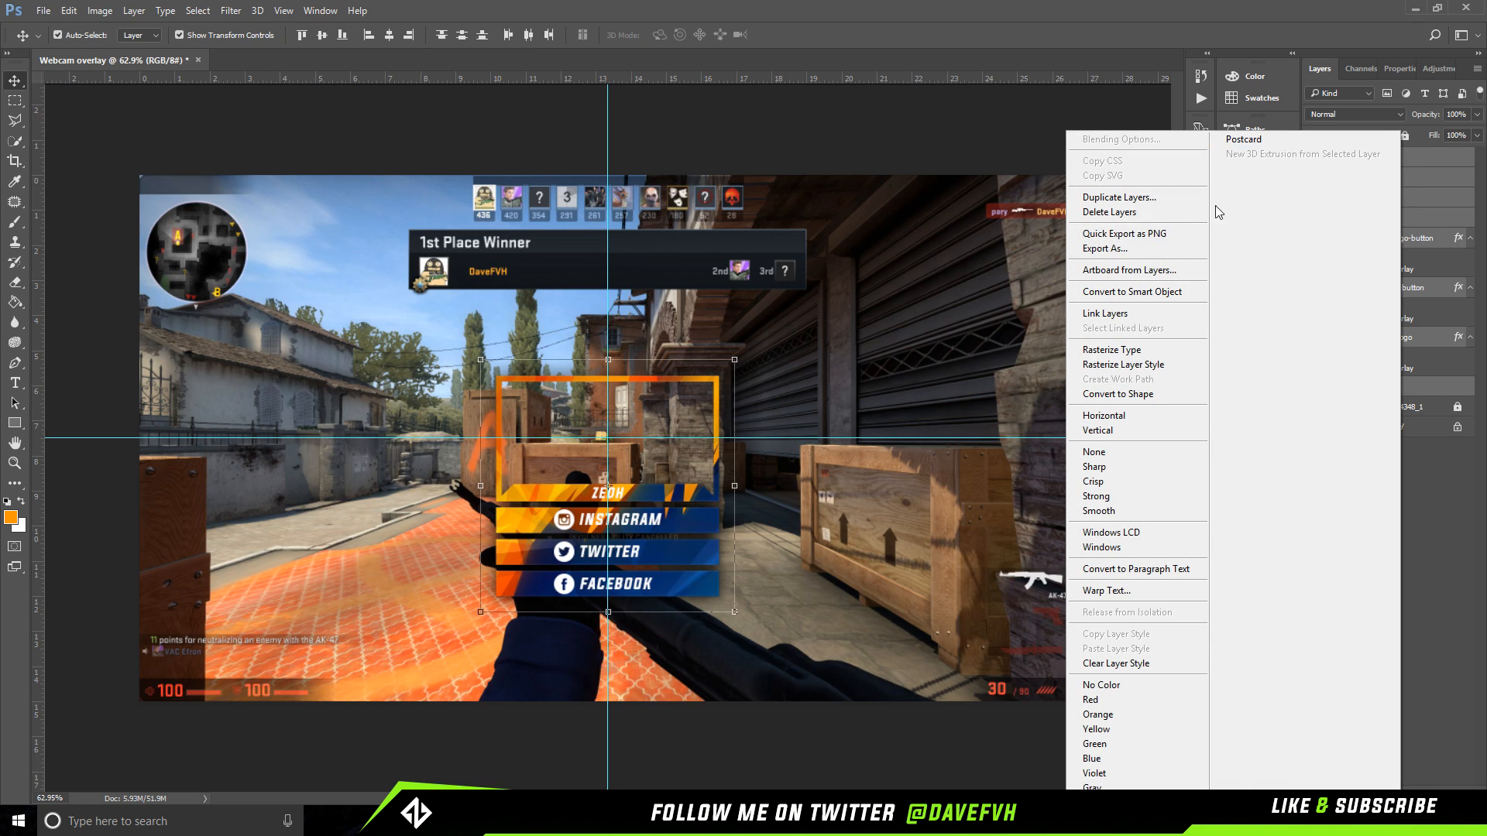
{"action": "left_click", "coordinate": [1127, 292]}
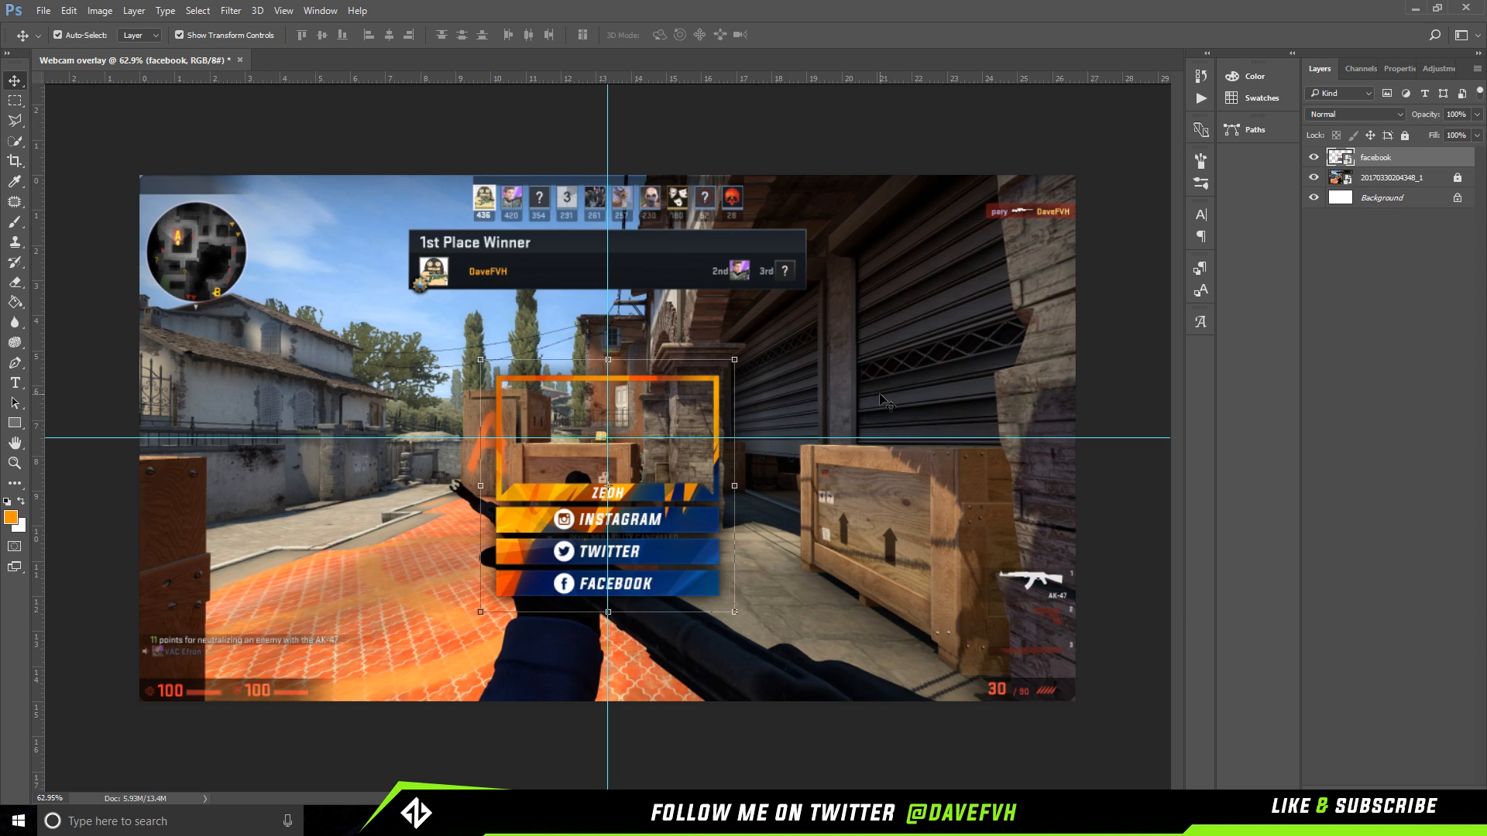
Open the smart object's contents and look through its text, logo and Overlay layers.
{"action": "double_click", "coordinate": [1340, 158]}
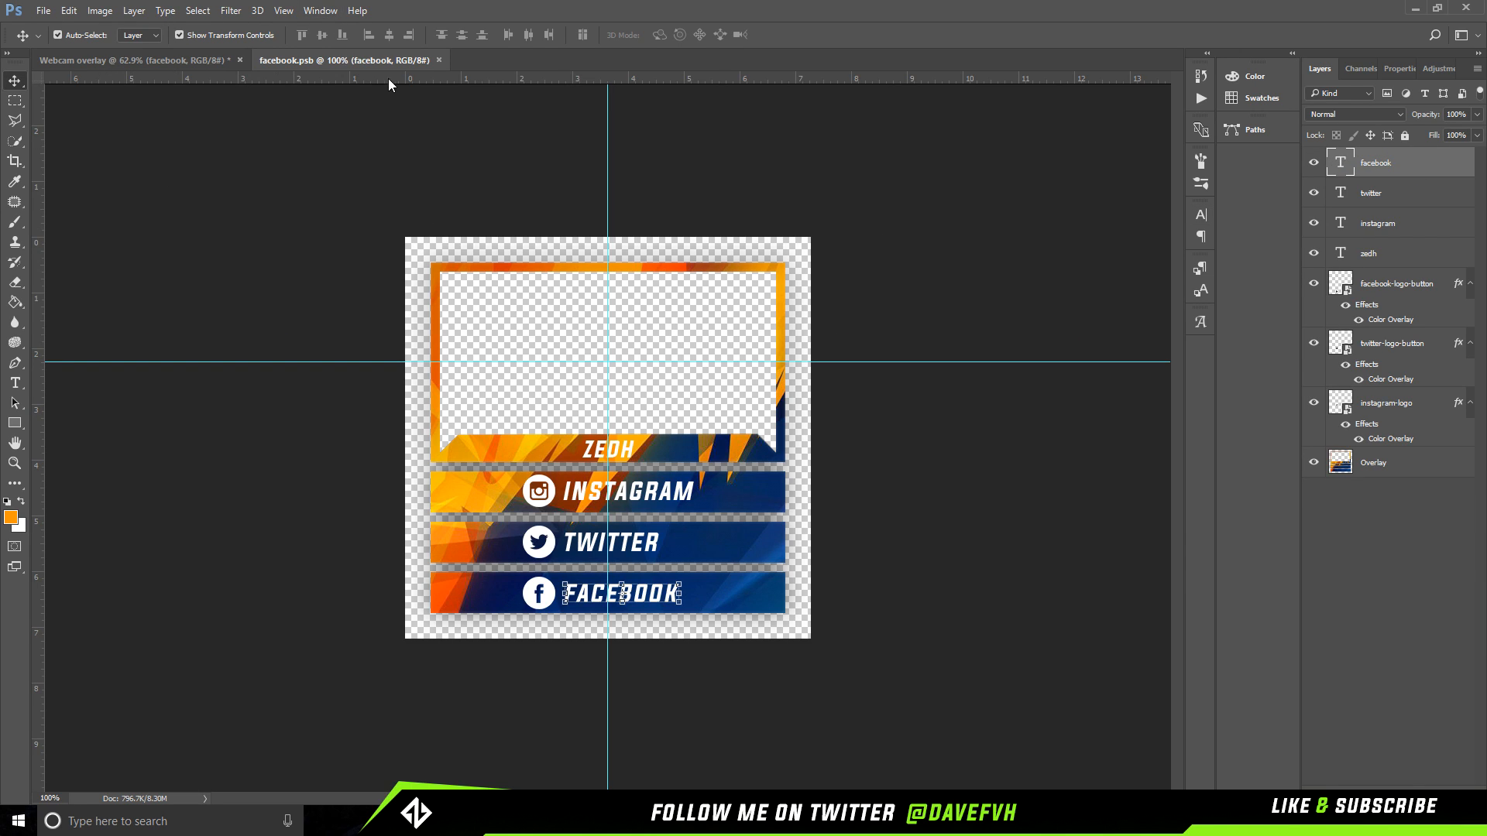
{"action": "left_click", "coordinate": [1351, 335]}
{"action": "left_click", "coordinate": [1414, 227]}
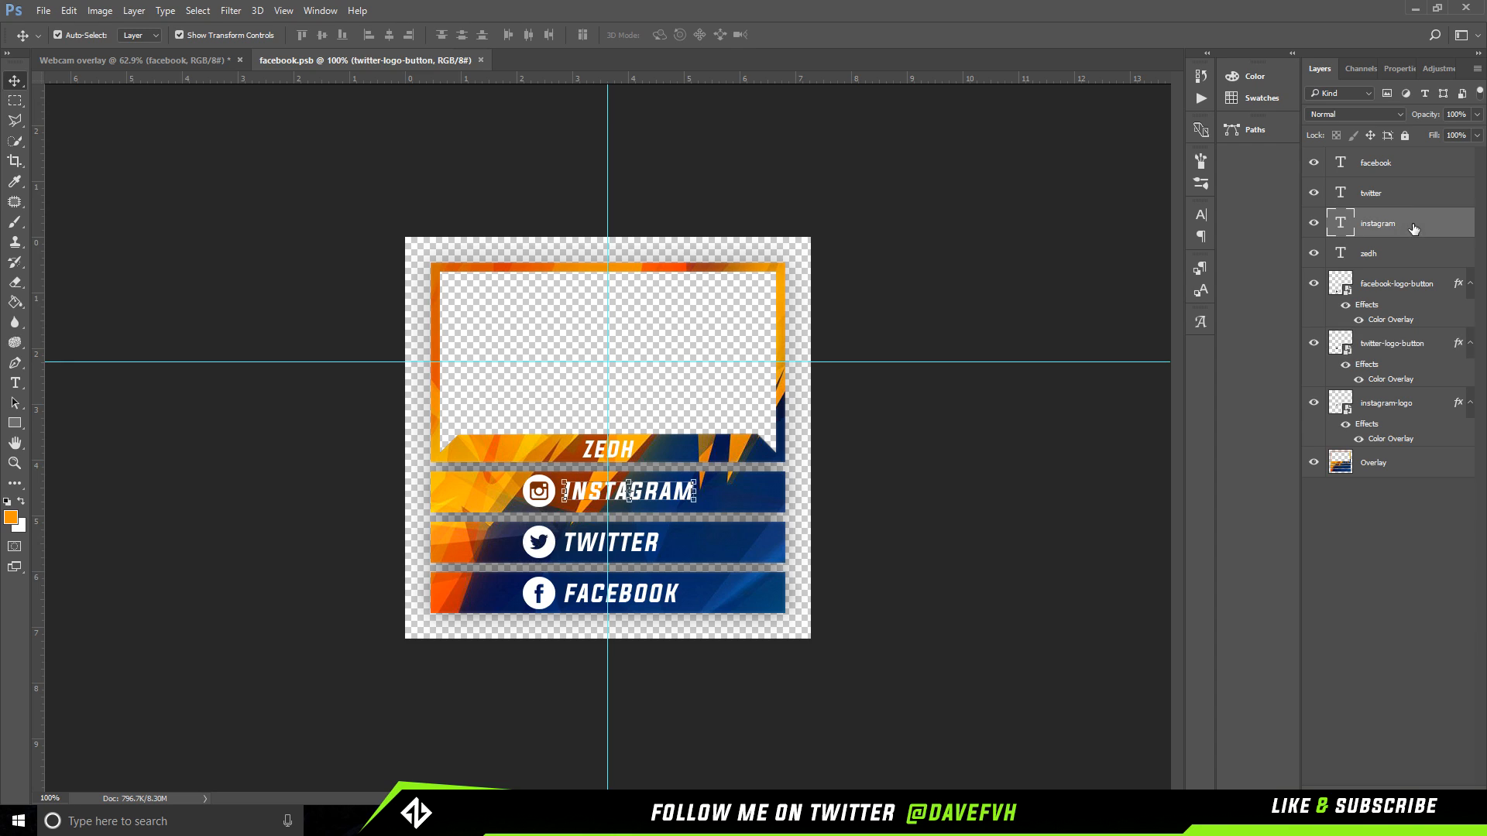
{"action": "left_click", "coordinate": [1425, 192]}
{"action": "left_click", "coordinate": [1439, 364]}
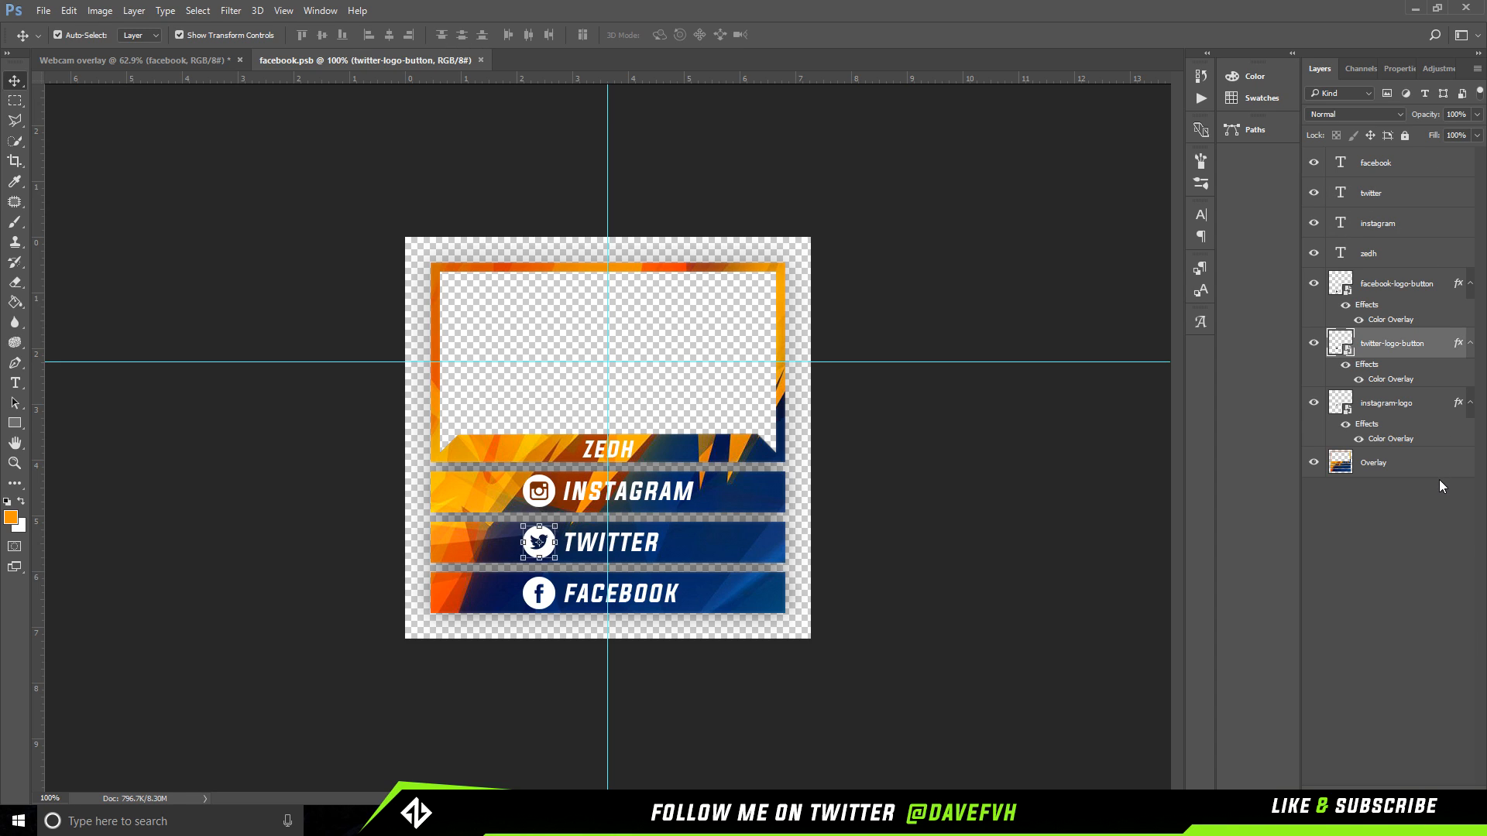
{"action": "left_click", "coordinate": [1439, 482]}
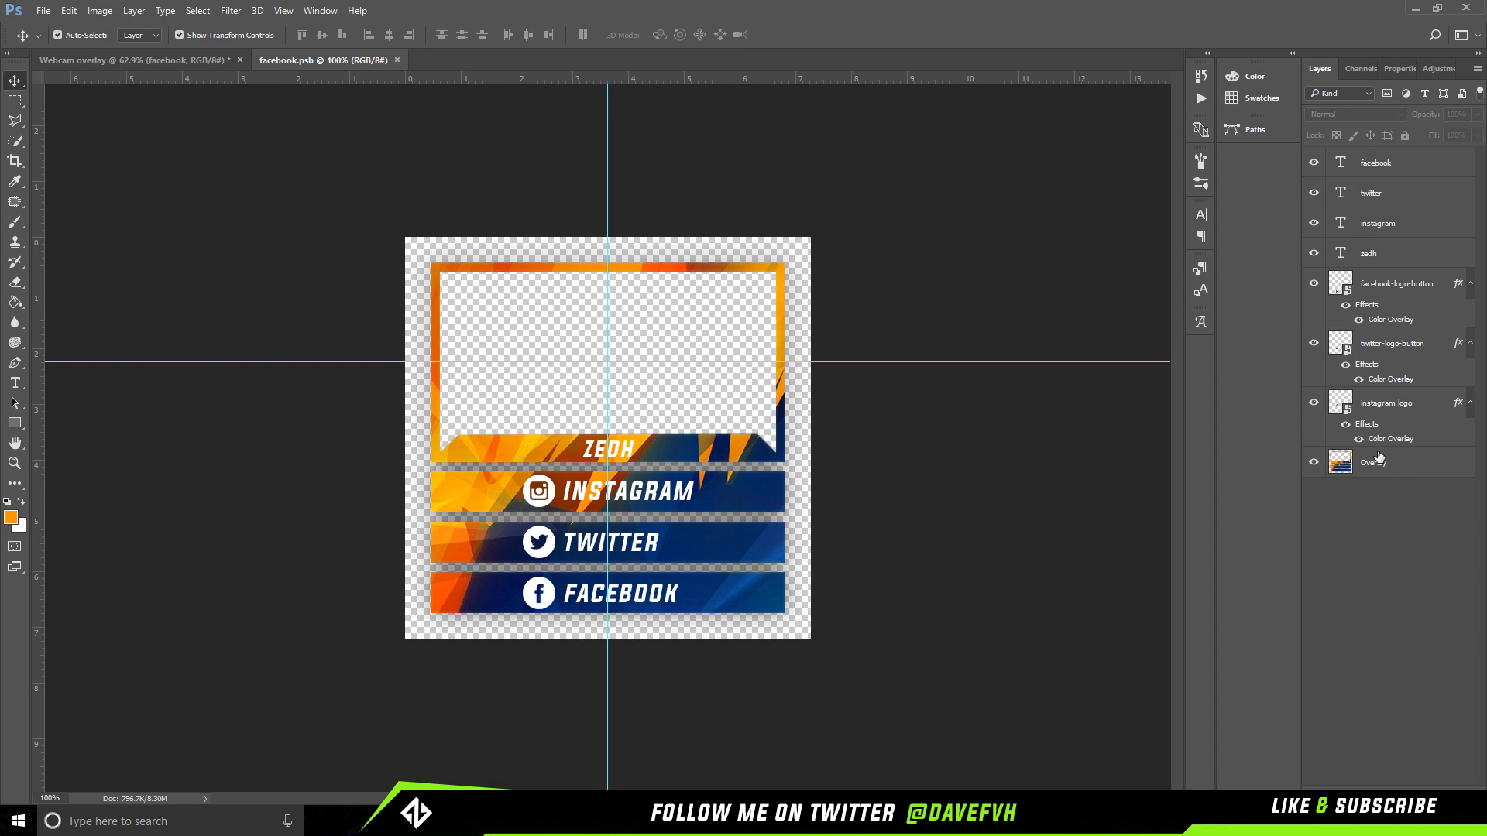
{"action": "left_click", "coordinate": [1383, 411]}
{"action": "left_click", "coordinate": [1400, 346]}
{"action": "left_click", "coordinate": [1417, 285]}
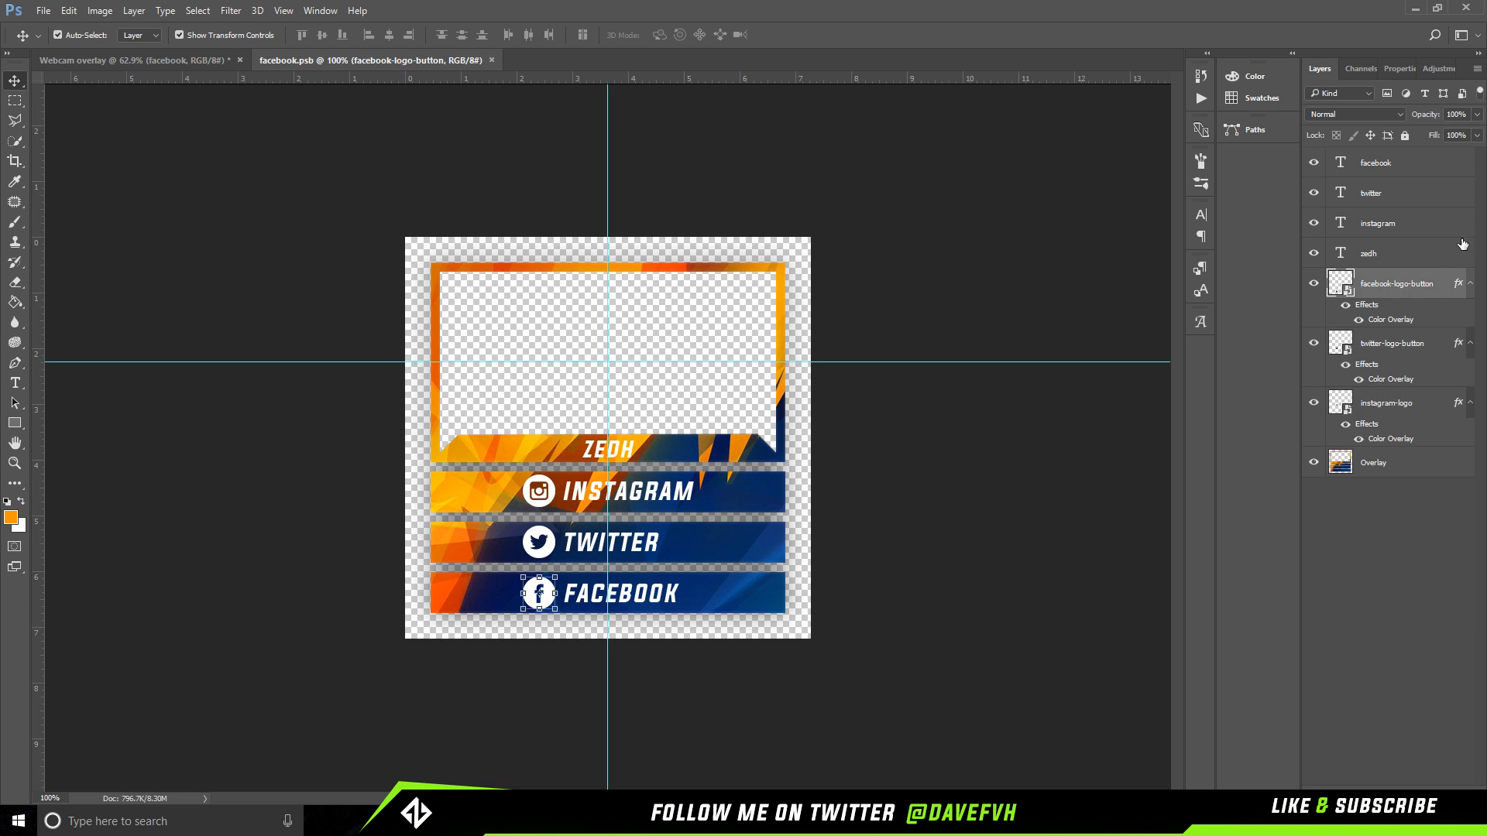
Replace the name text on the banner inside the smart object with the streamer's first name.
{"action": "left_click", "coordinate": [1427, 255]}
{"action": "left_click", "coordinate": [15, 383]}
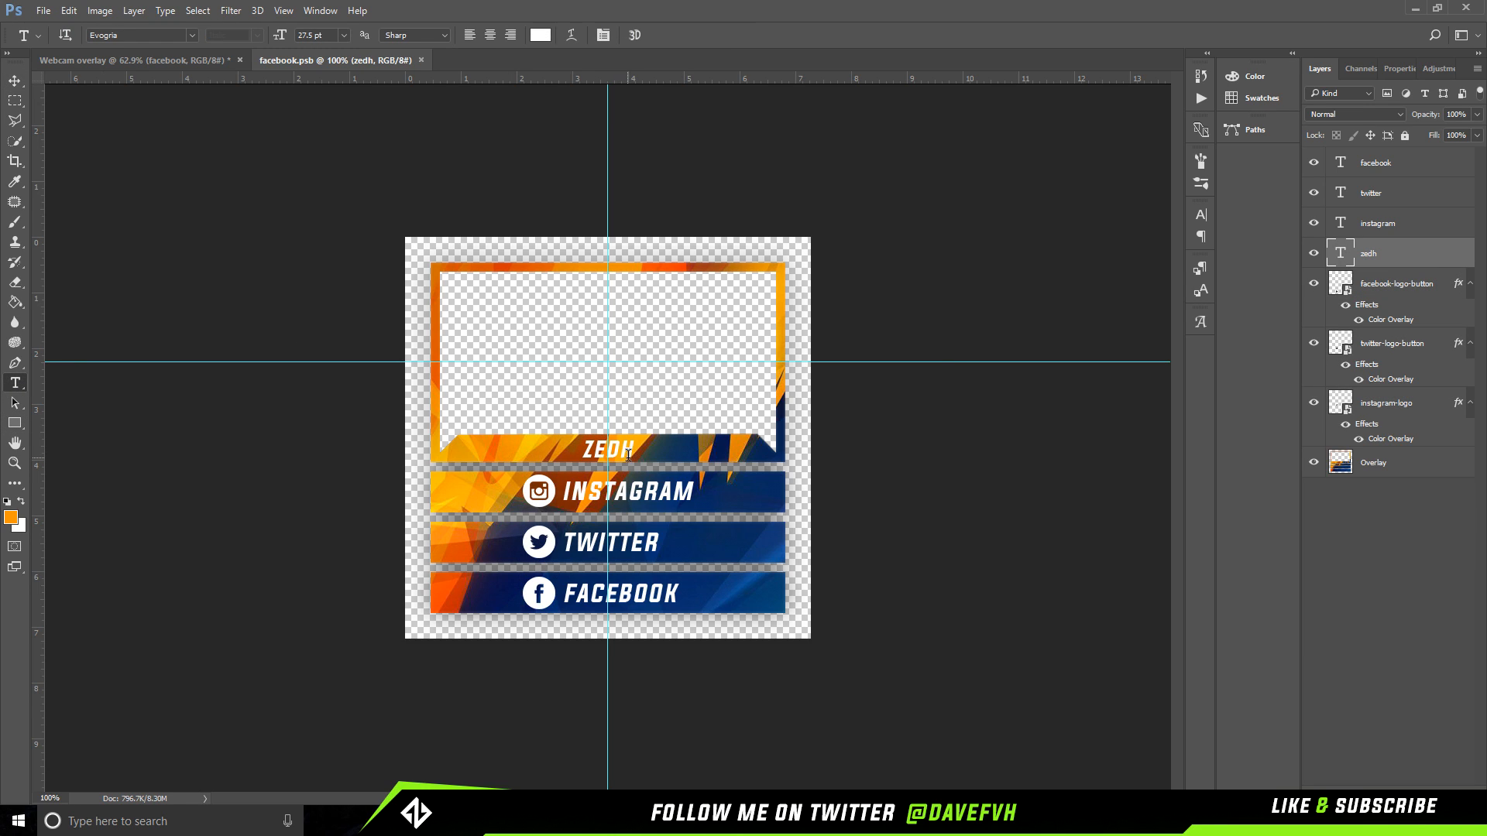
{"action": "left_click_drag", "start_coordinate": [628, 456], "coordinate": [582, 457]}
{"action": "type", "text": "dave"}
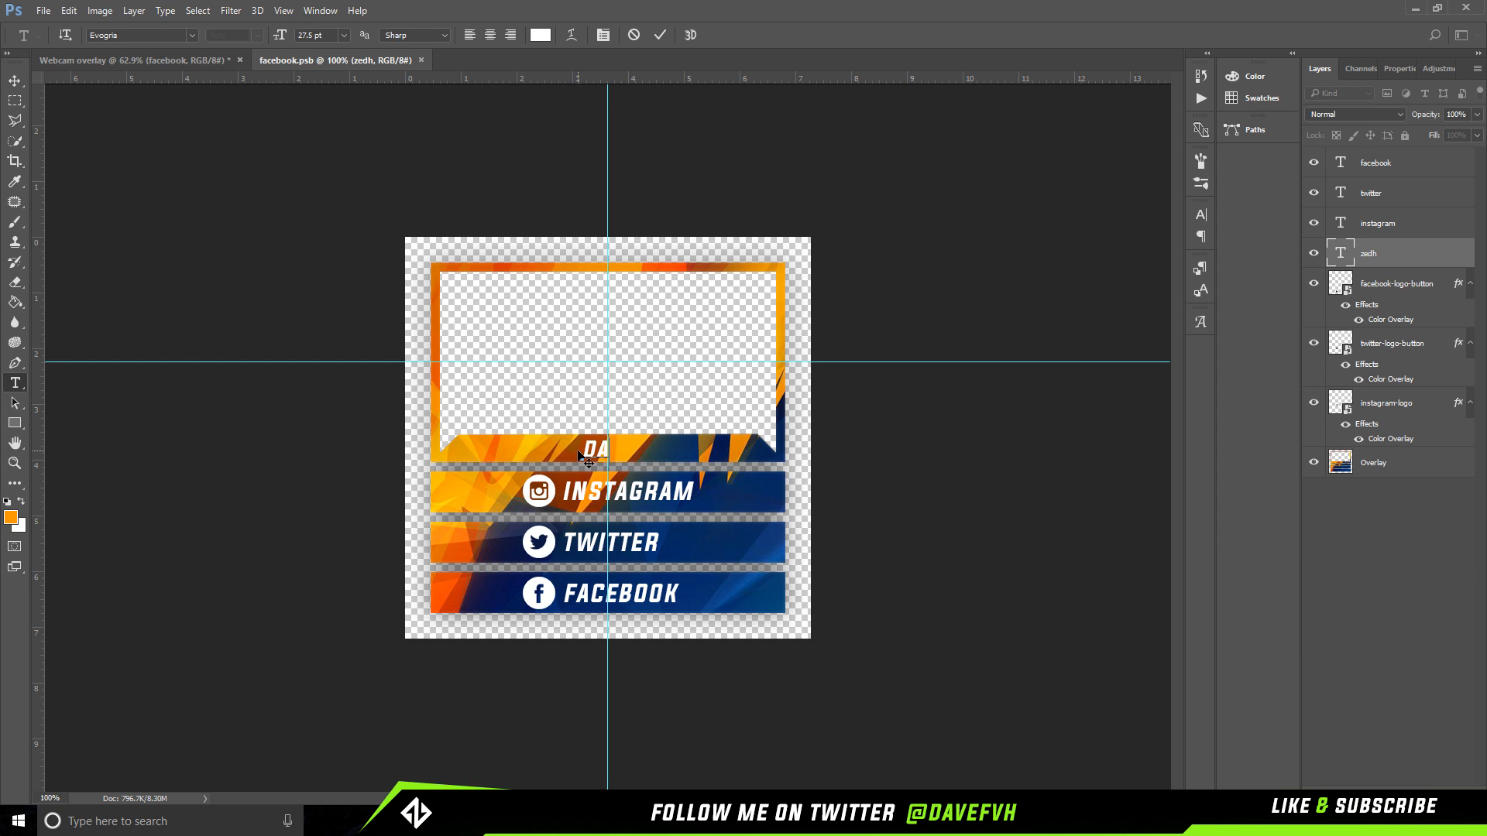
{"action": "key", "text": "ctrl+Return"}
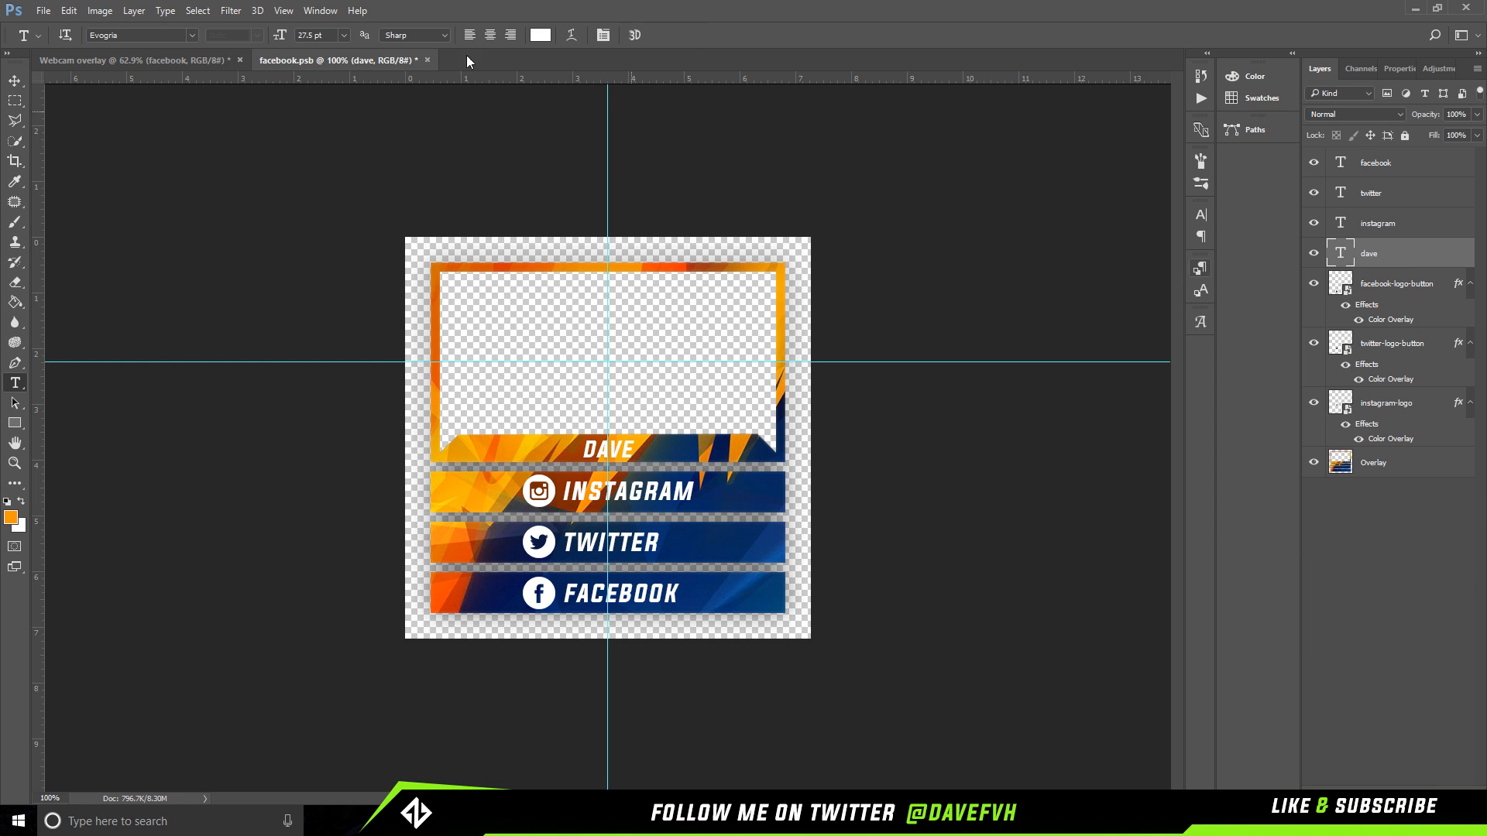
Save the smart object's contents, check the updated banner in the Webcam overlay document and close the contents file.
{"action": "left_click", "coordinate": [43, 11]}
{"action": "left_click", "coordinate": [63, 166]}
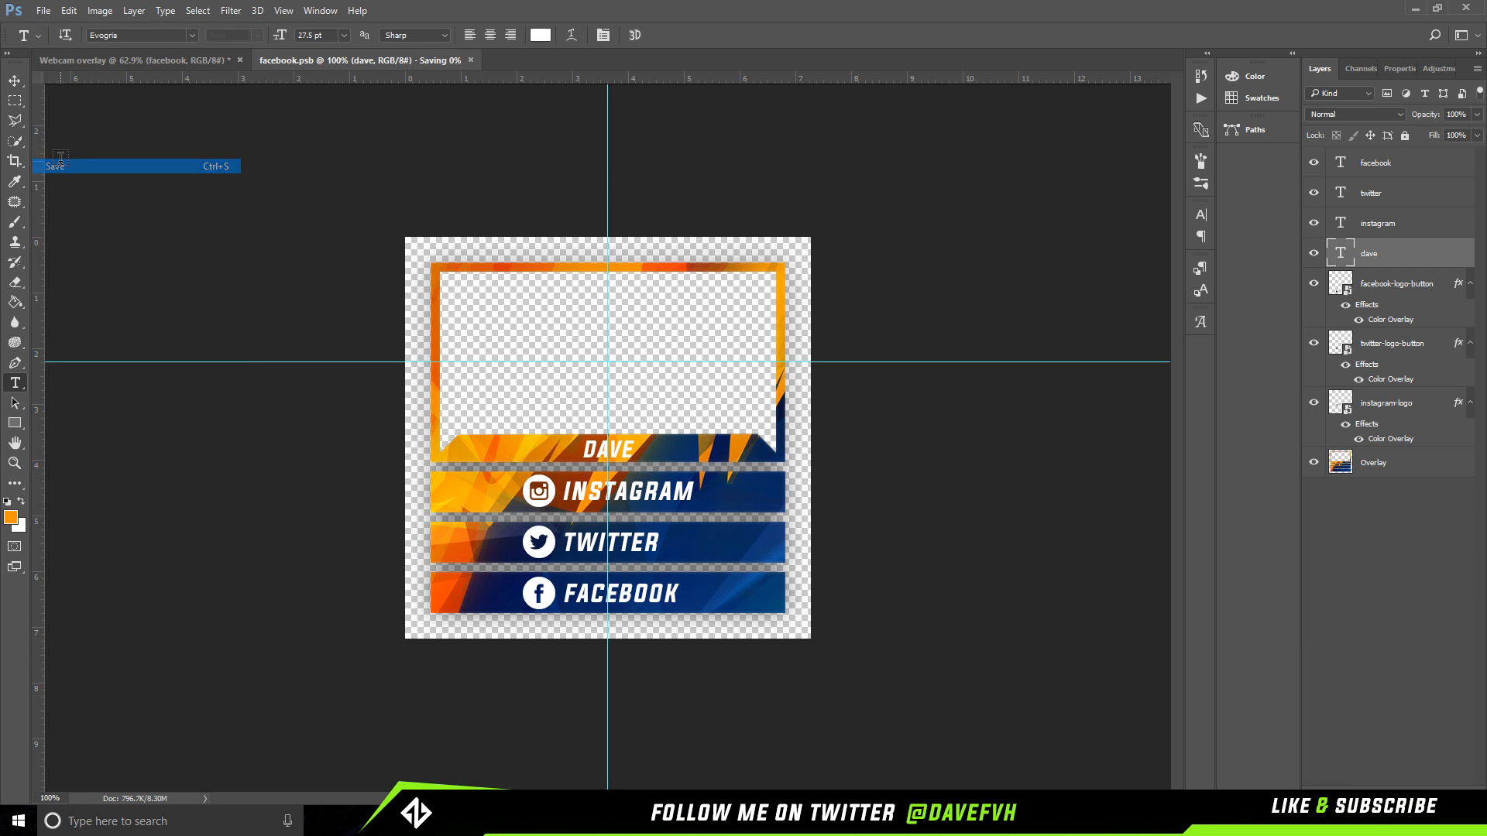
{"action": "left_click", "coordinate": [174, 64]}
{"action": "scroll", "coordinate": [592, 475], "scroll_direction": "up", "scroll_amount": 5}
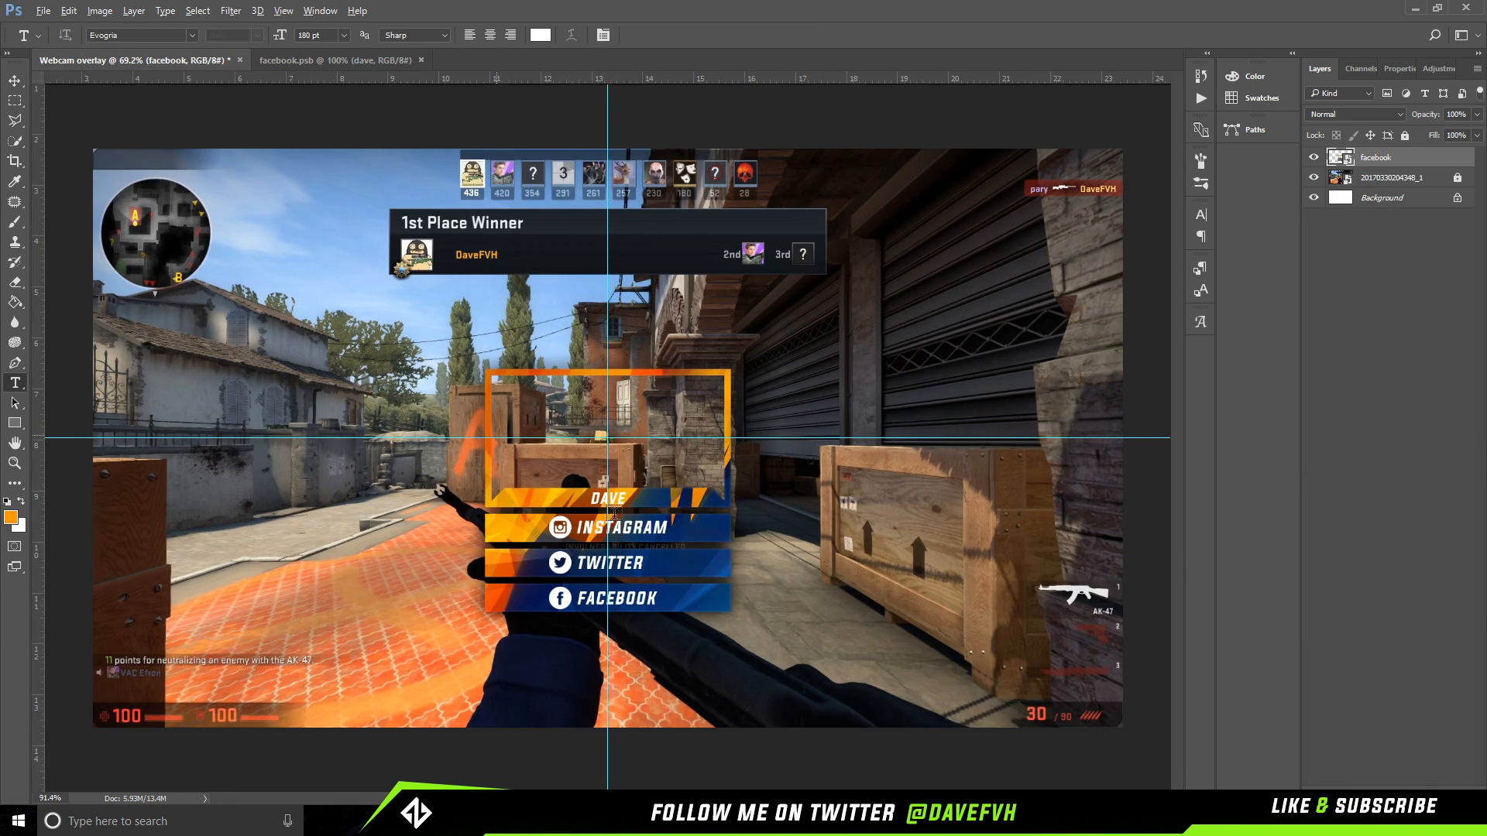
{"action": "scroll", "coordinate": [592, 475], "scroll_direction": "down", "scroll_amount": 5}
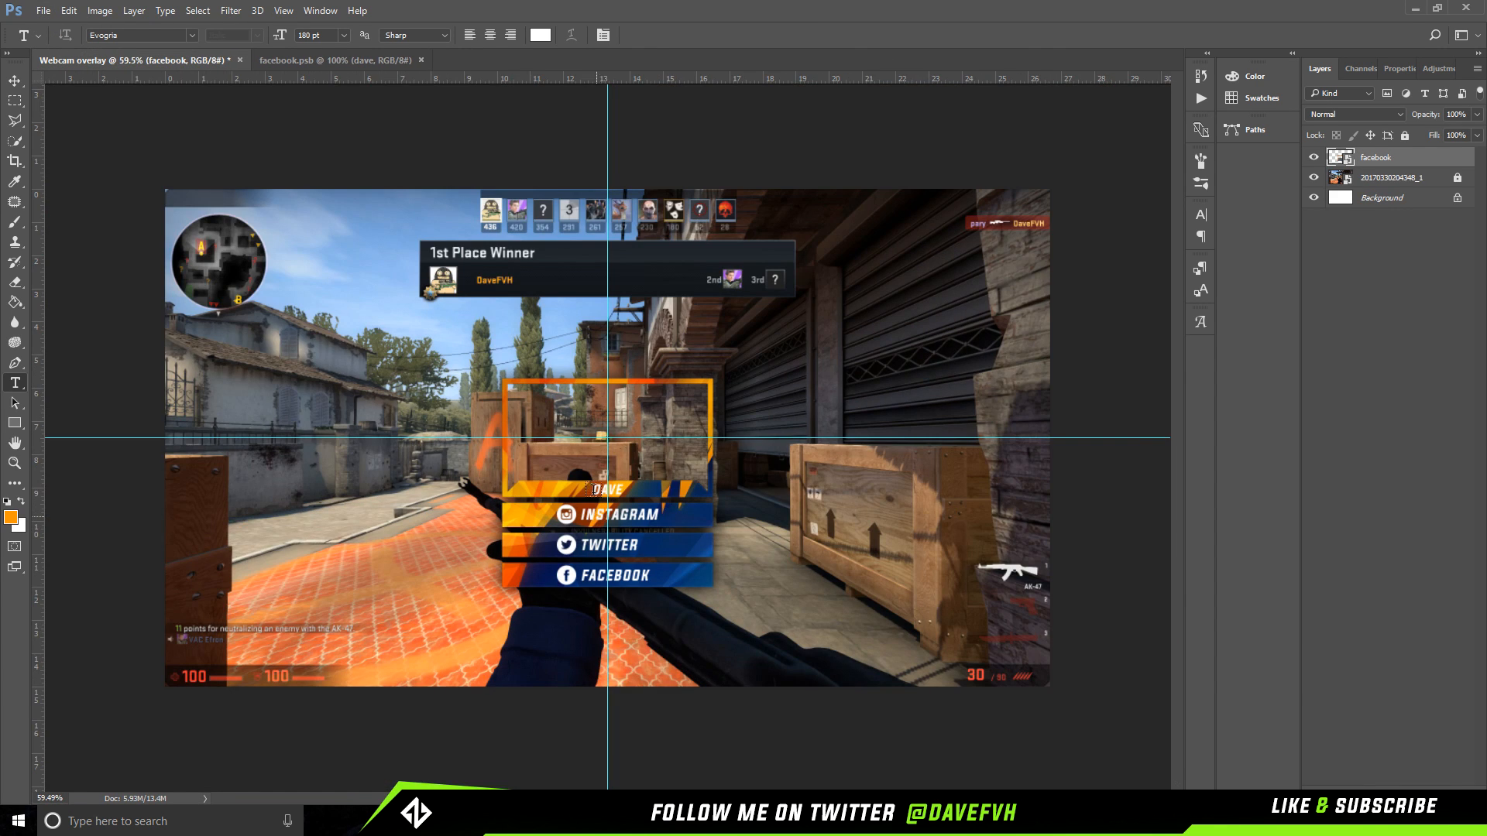
{"action": "left_click", "coordinate": [331, 58]}
{"action": "left_click", "coordinate": [422, 60]}
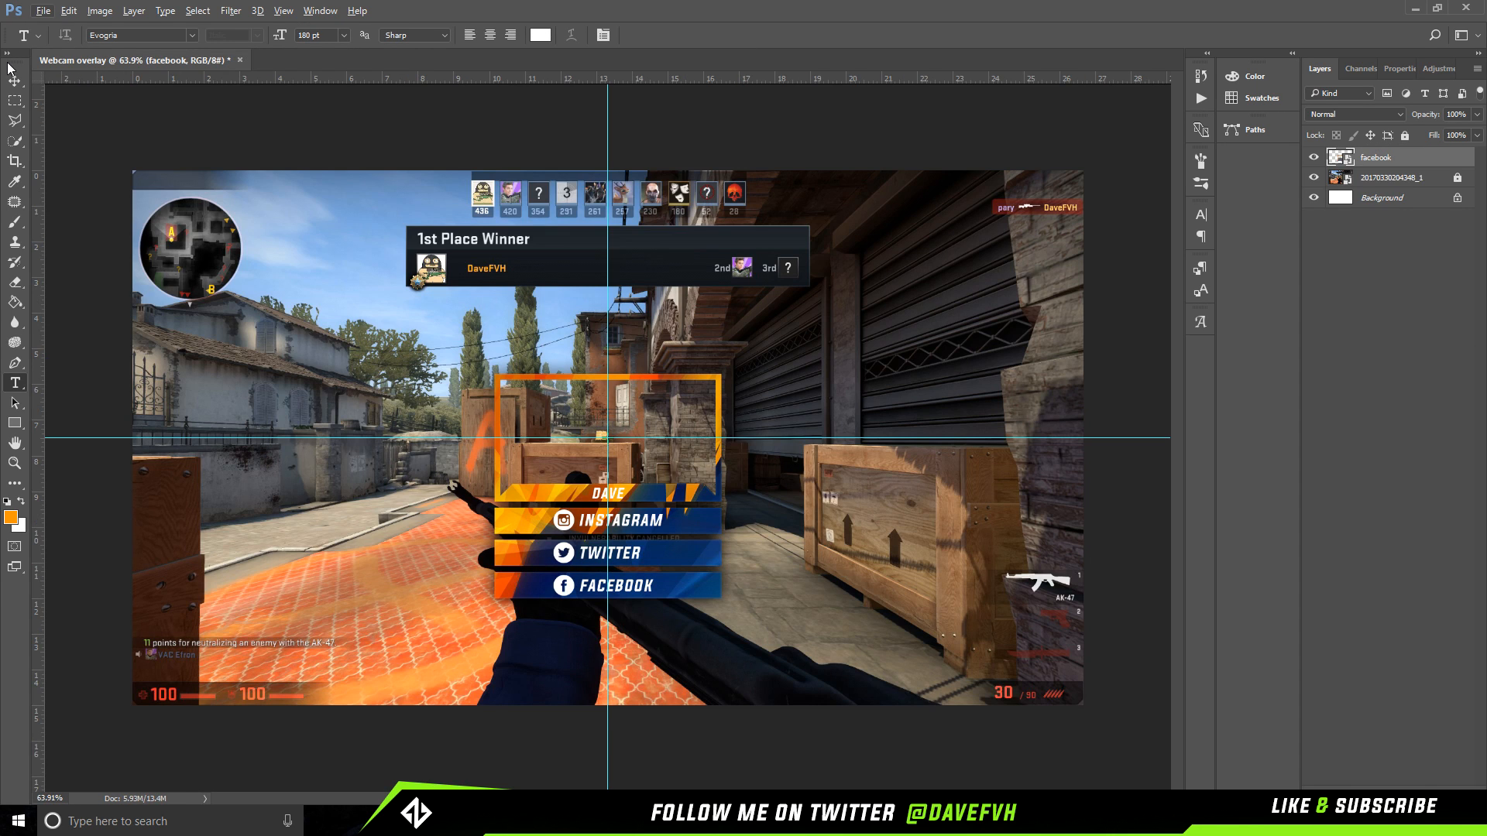
Move the whole overlay smart object to the left side of the game screenshot, below the minimap, and deselect it.
{"action": "left_click", "coordinate": [14, 78]}
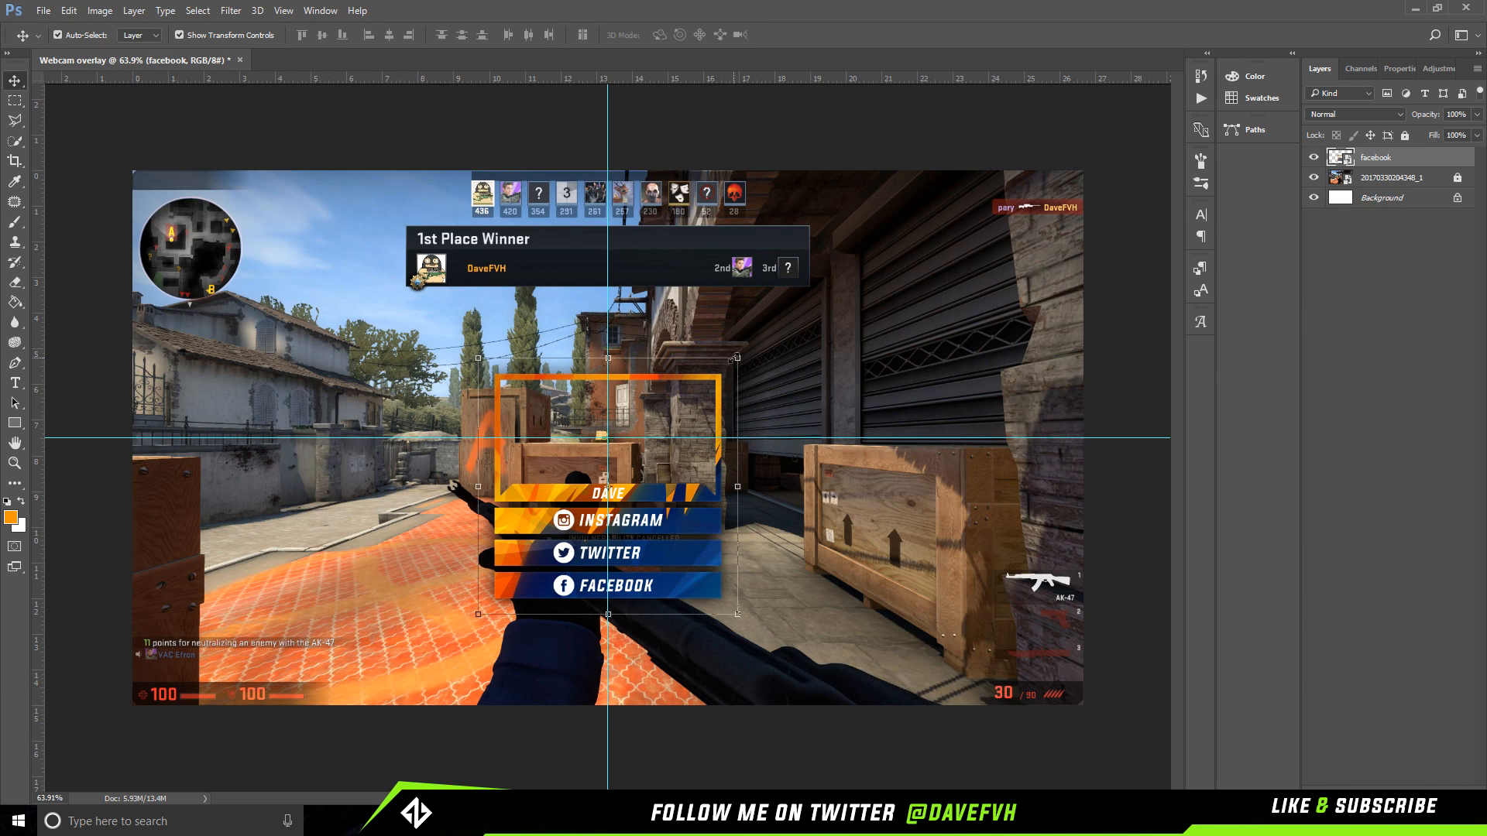
{"action": "left_click_drag", "start_coordinate": [675, 508], "coordinate": [329, 479]}
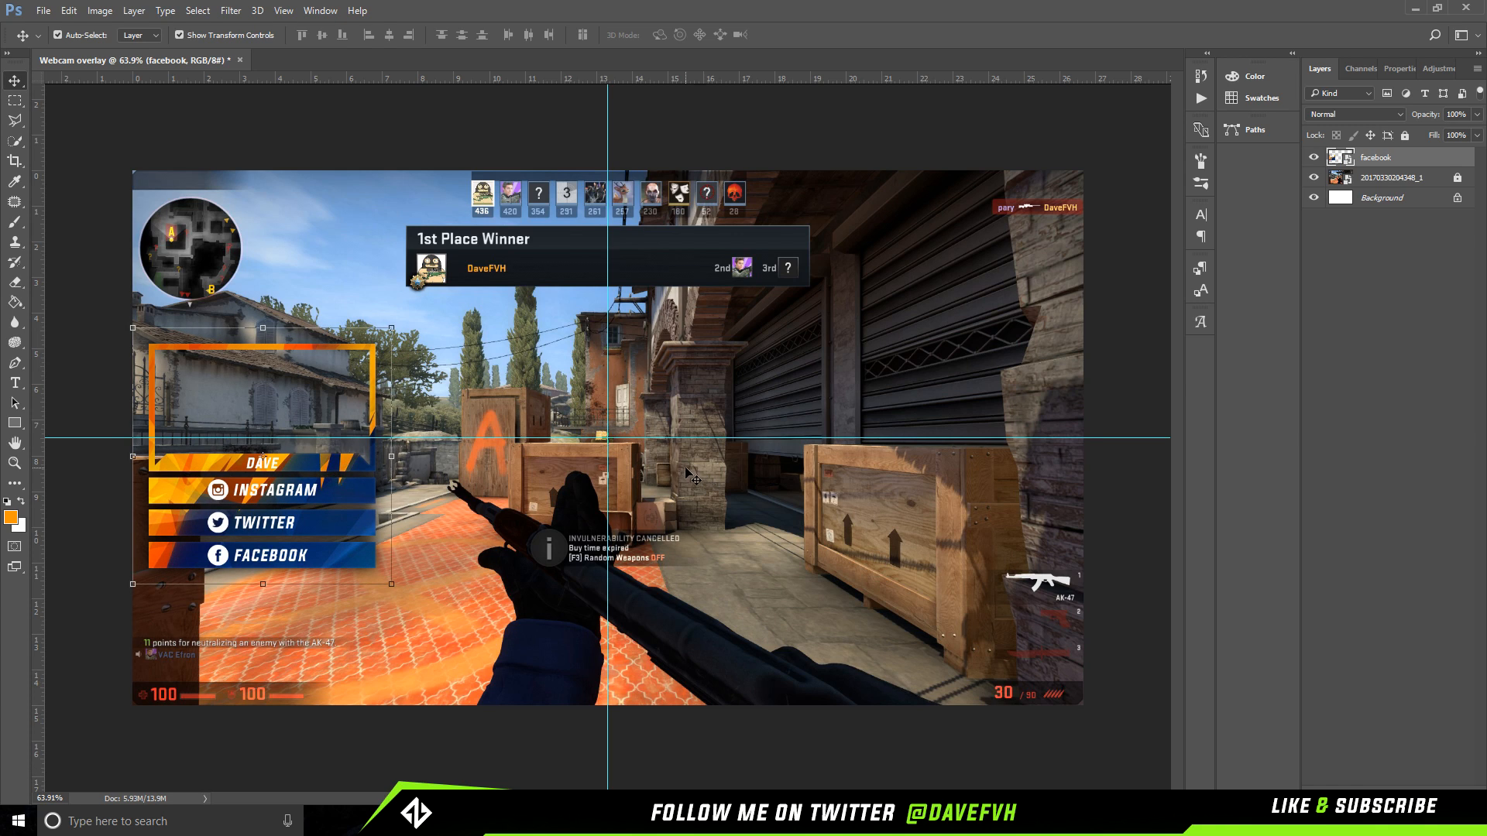
{"action": "scroll", "coordinate": [687, 474], "scroll_direction": "down", "scroll_amount": 4}
{"action": "left_click", "coordinate": [635, 660]}
{"action": "scroll", "coordinate": [488, 526], "scroll_direction": "down", "scroll_amount": 3}
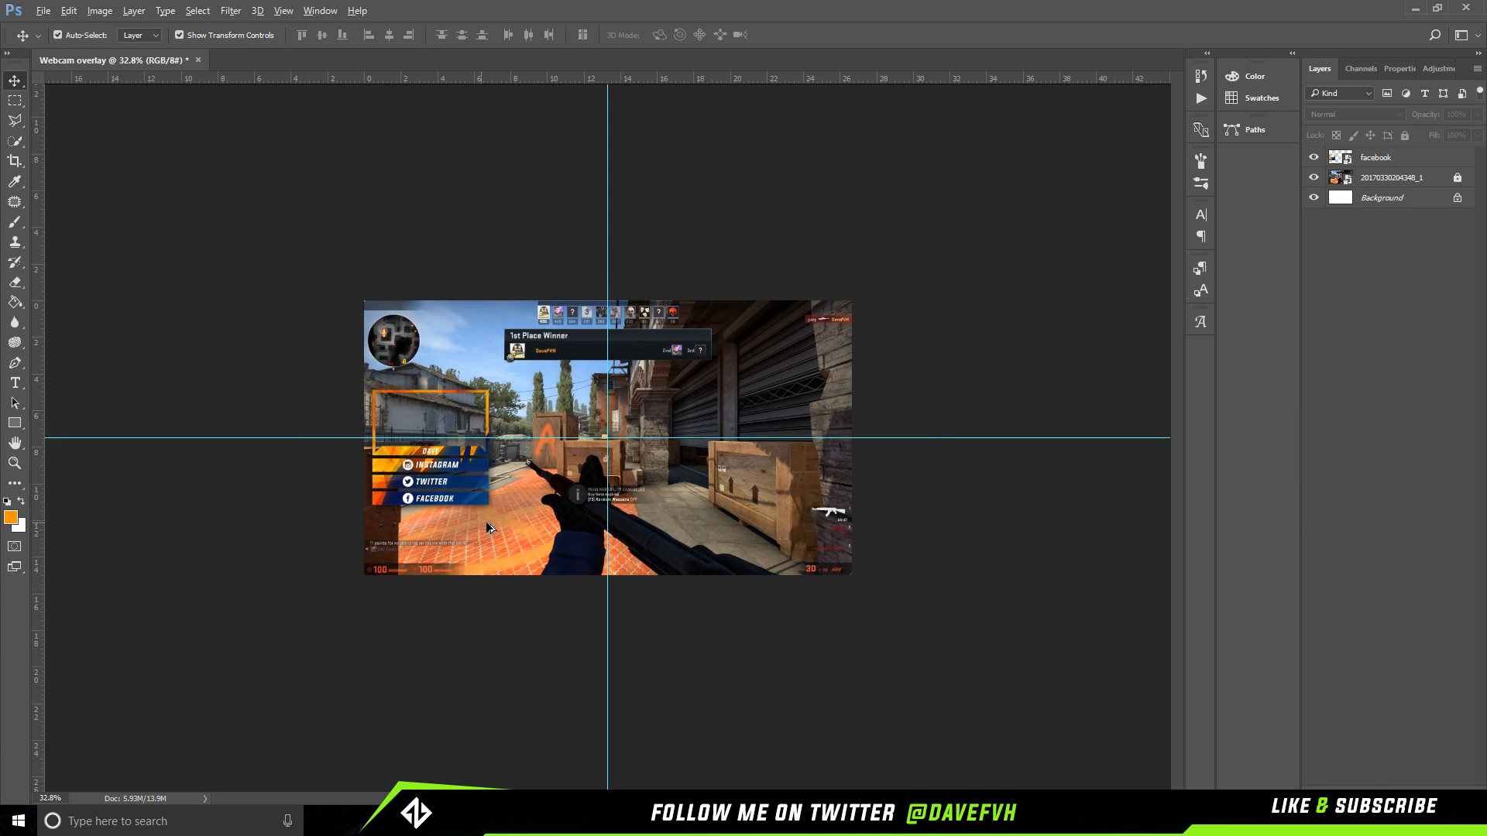
{"action": "scroll", "coordinate": [486, 527], "scroll_direction": "up", "scroll_amount": 5}
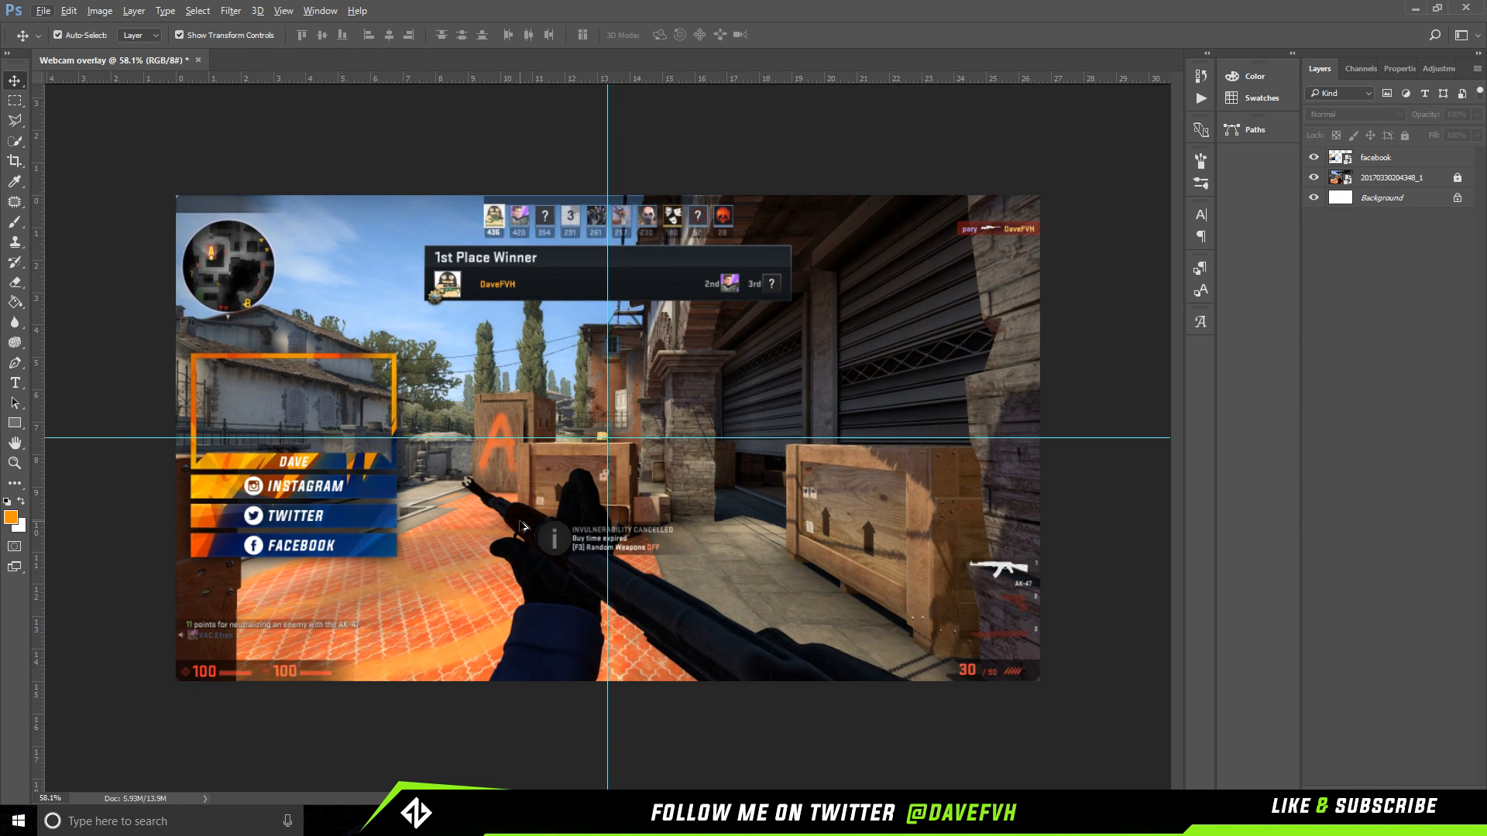